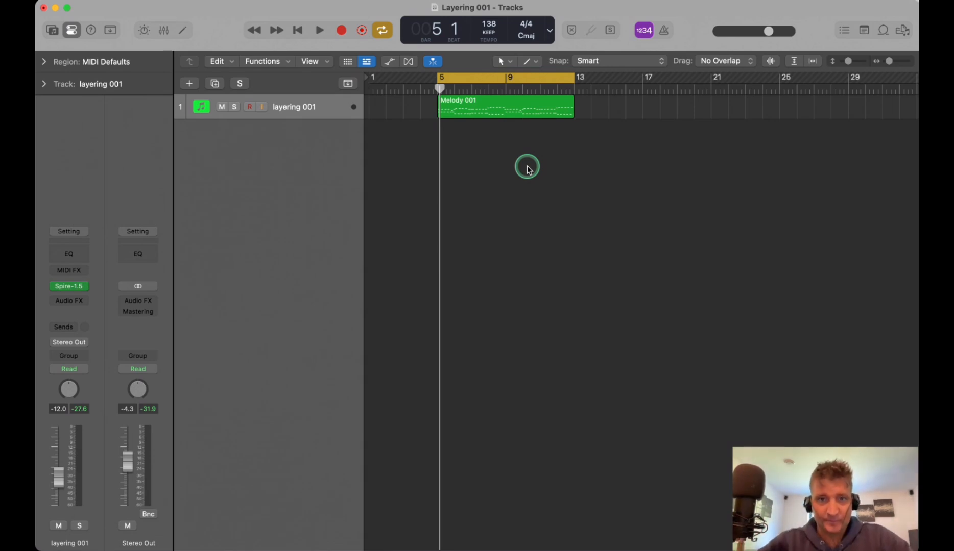
pyautogui.click(503, 117)
pyautogui.click(502, 189)
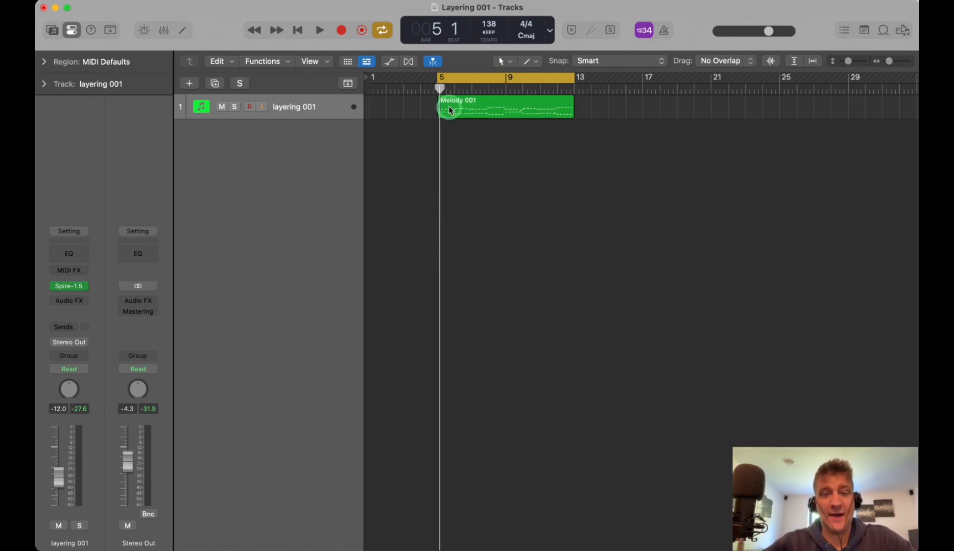
pyautogui.click(466, 111)
pyautogui.click(549, 162)
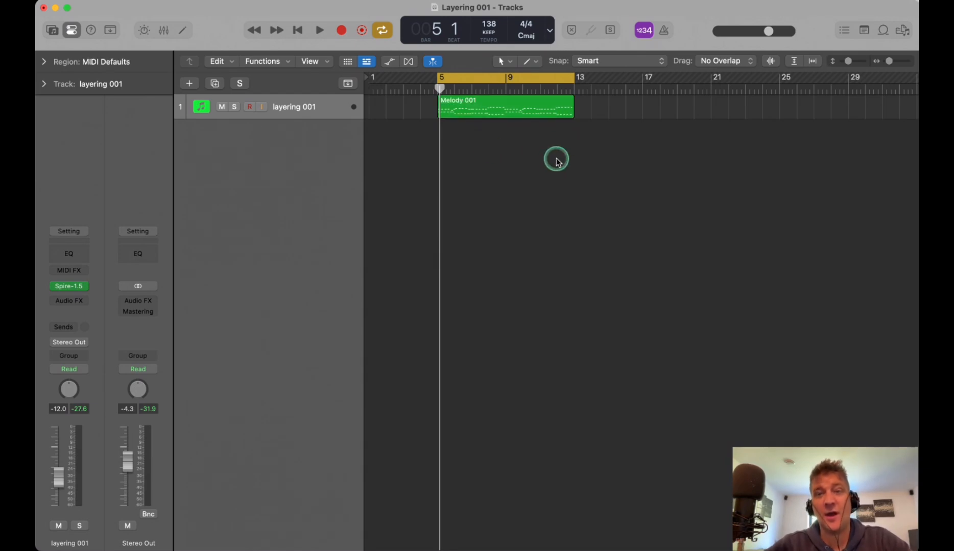
pyautogui.click(489, 115)
pyautogui.click(529, 164)
pyautogui.click(455, 110)
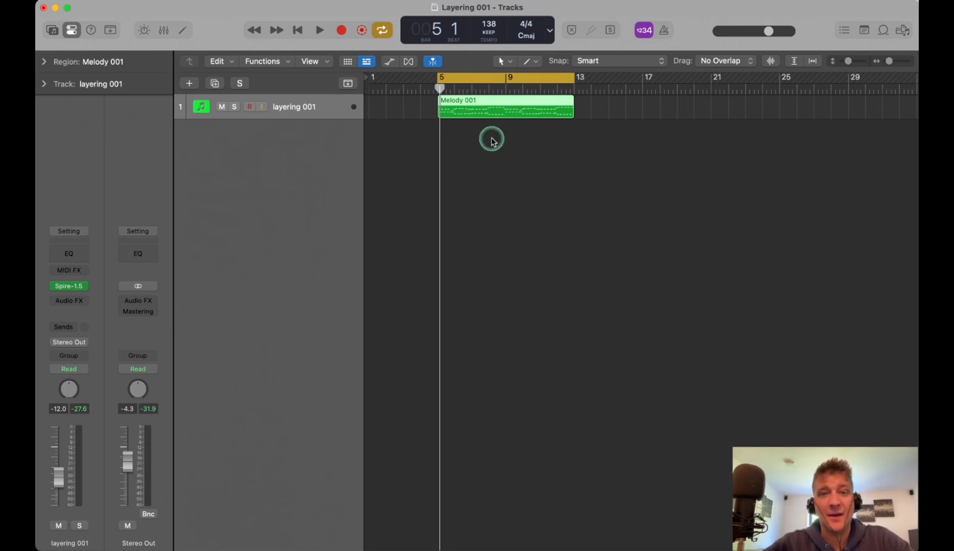
pyautogui.click(492, 142)
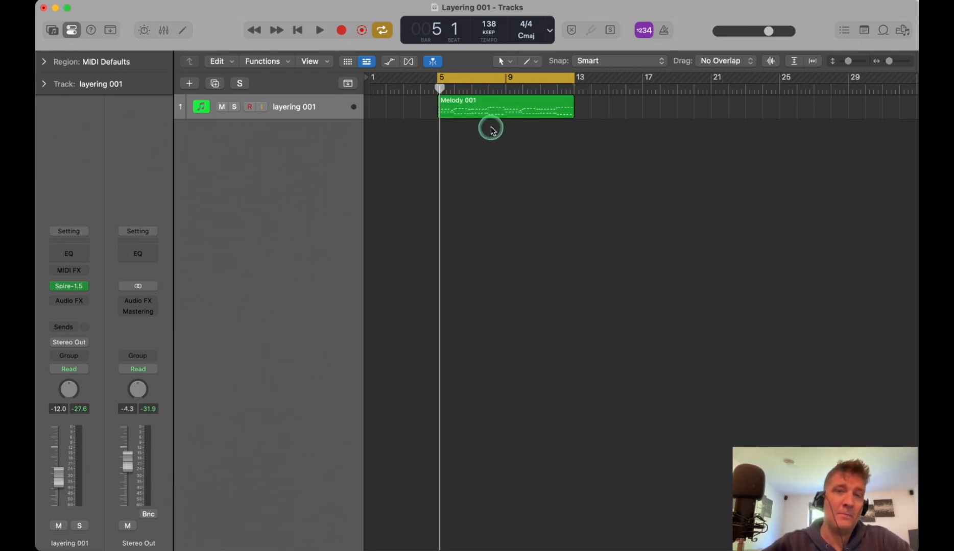
pyautogui.click(493, 114)
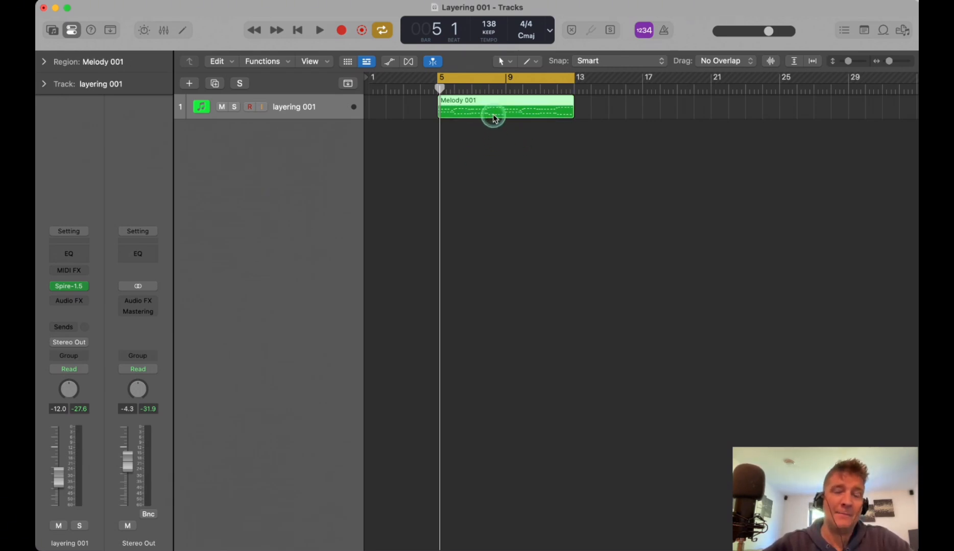
pyautogui.click(517, 147)
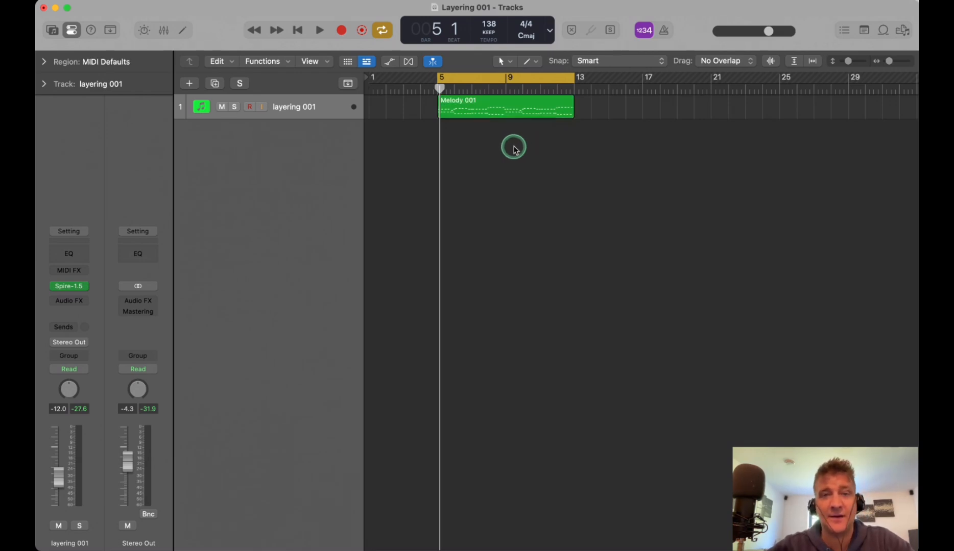
pyautogui.click(532, 226)
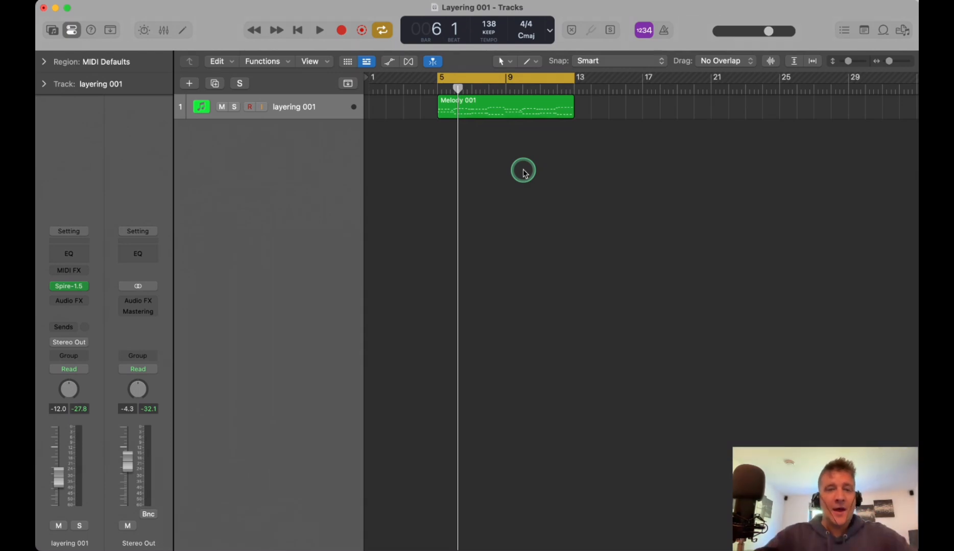
pyautogui.click(513, 110)
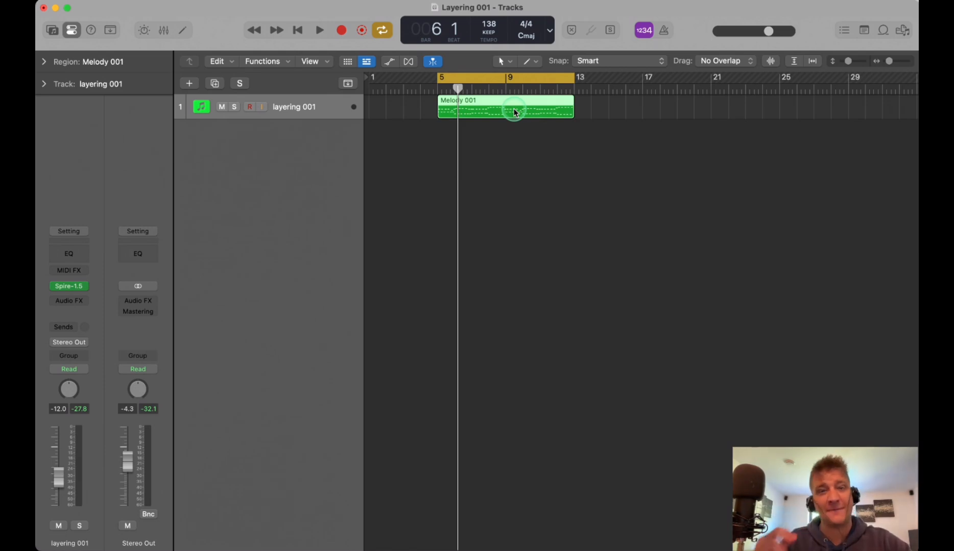
pyautogui.click(500, 140)
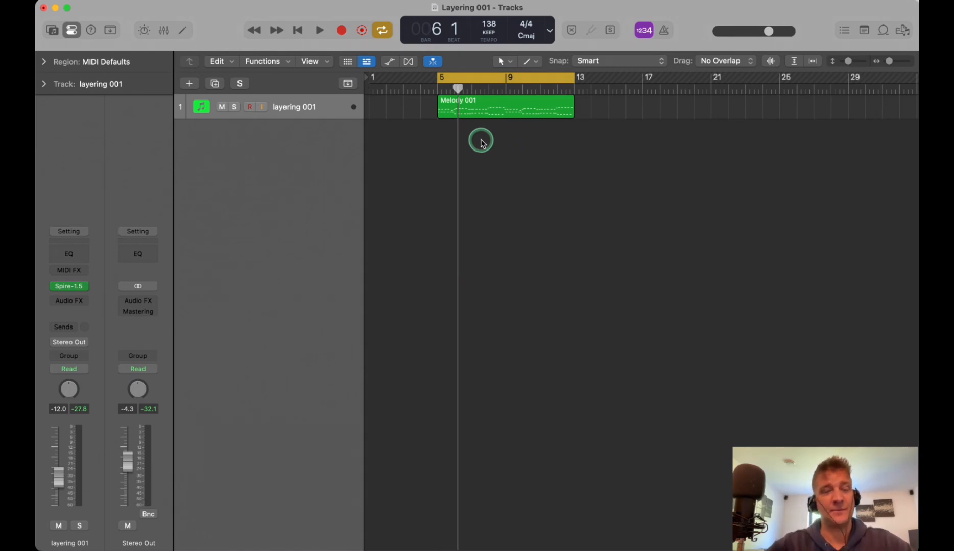
pyautogui.click(514, 112)
pyautogui.click(525, 156)
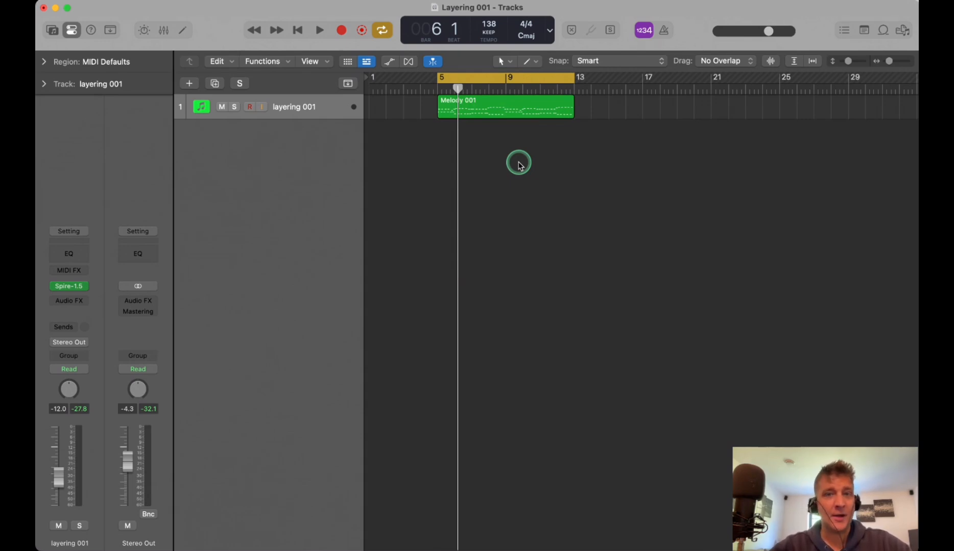
pyautogui.click(477, 117)
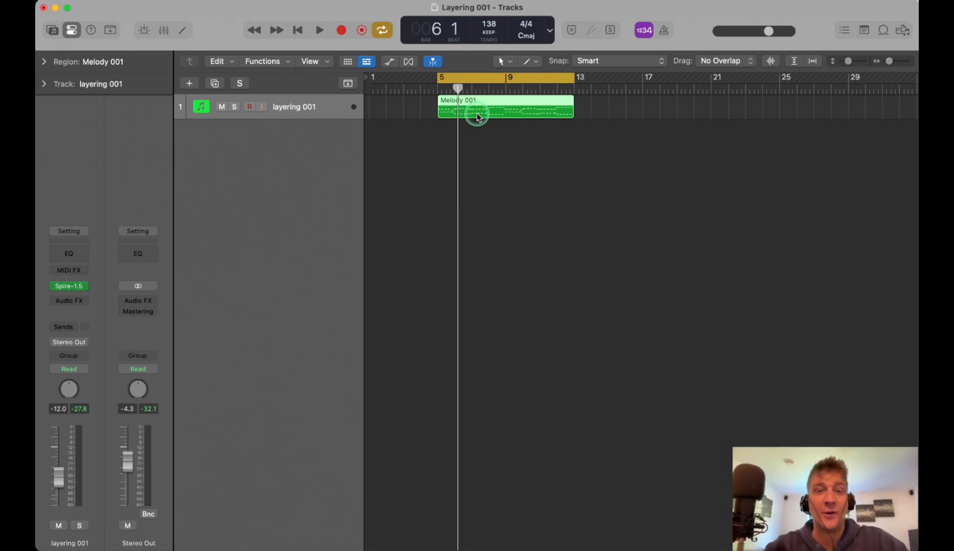
pyautogui.click(485, 152)
pyautogui.click(487, 119)
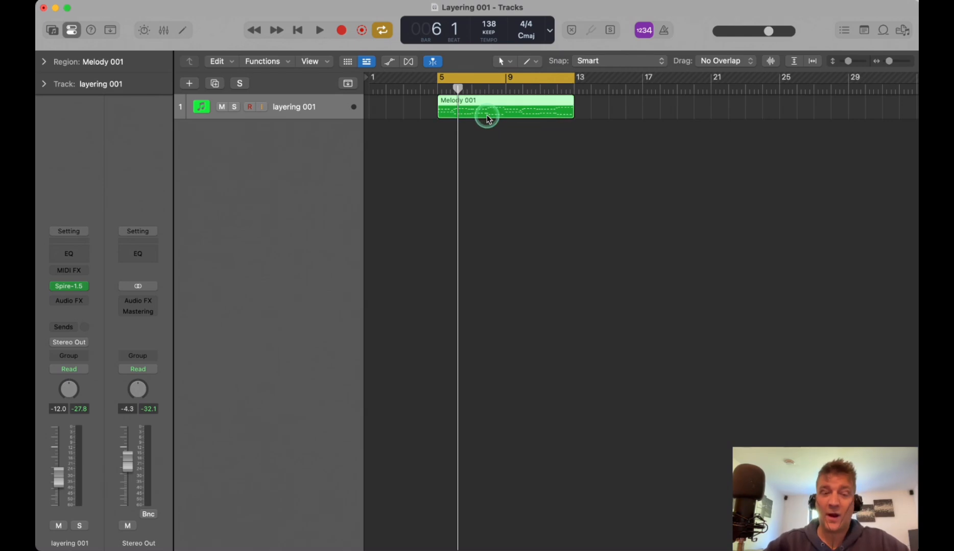
pyautogui.click(501, 165)
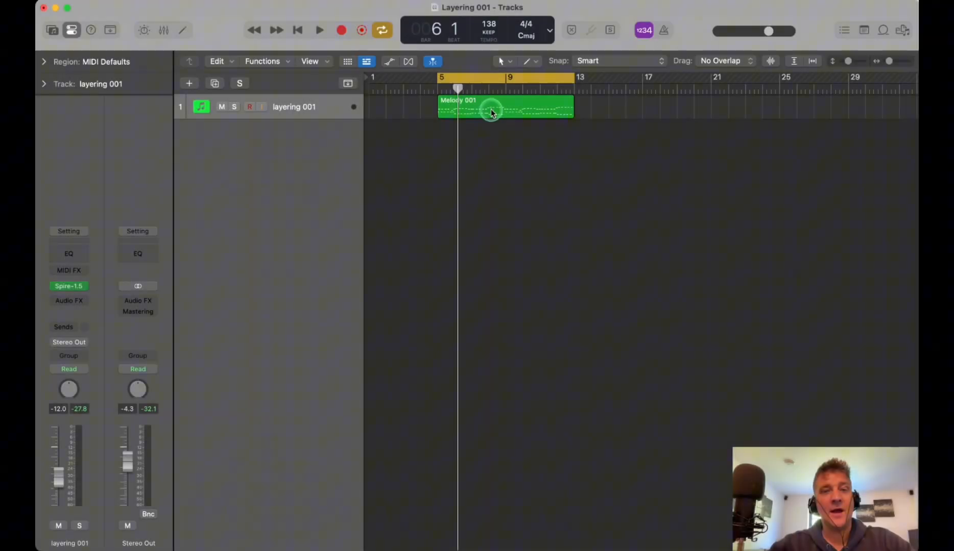
# Open the Spire synth on the layering 001 track and browse the factory Plucks folder in its preset library.
pyautogui.click(491, 109)
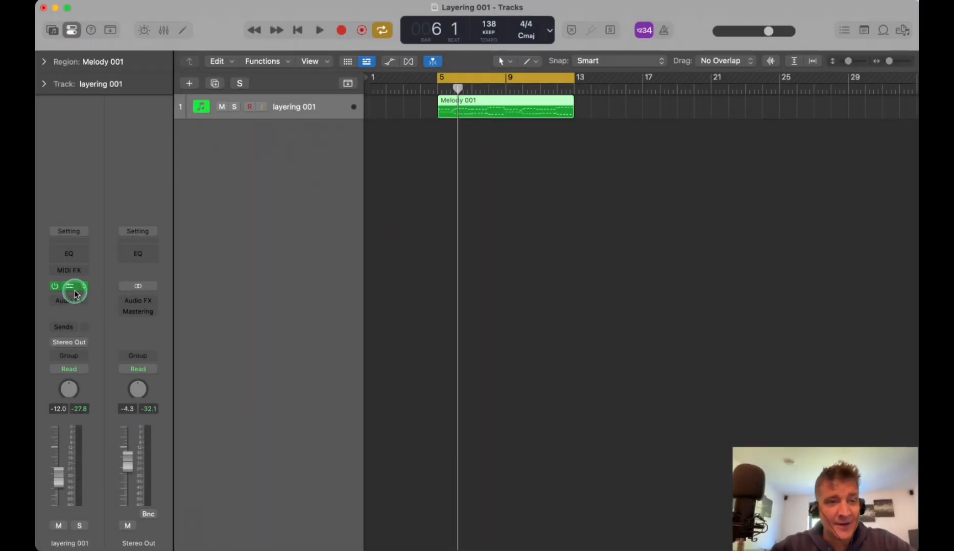
pyautogui.click(74, 291)
pyautogui.moveTo(466, 146); pyautogui.dragTo(419, 107)
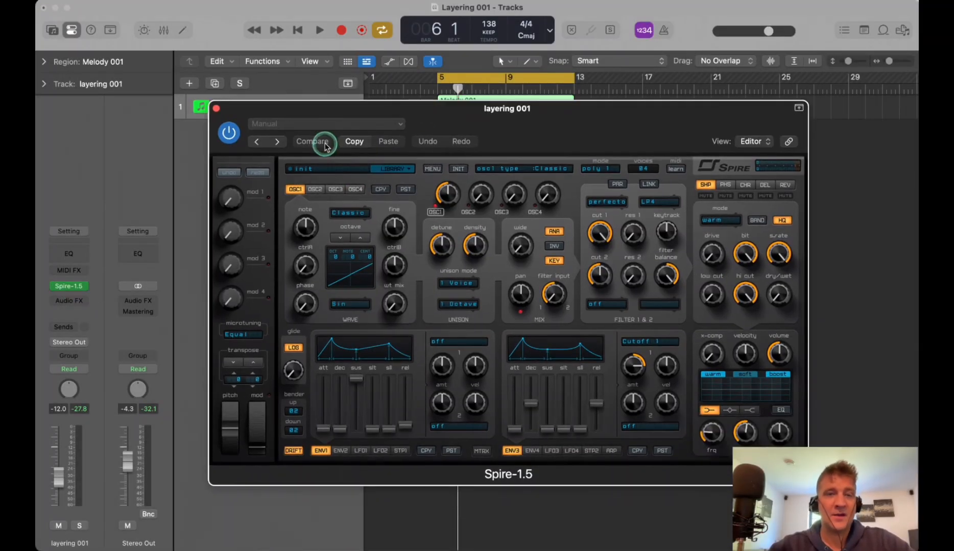
pyautogui.click(323, 170)
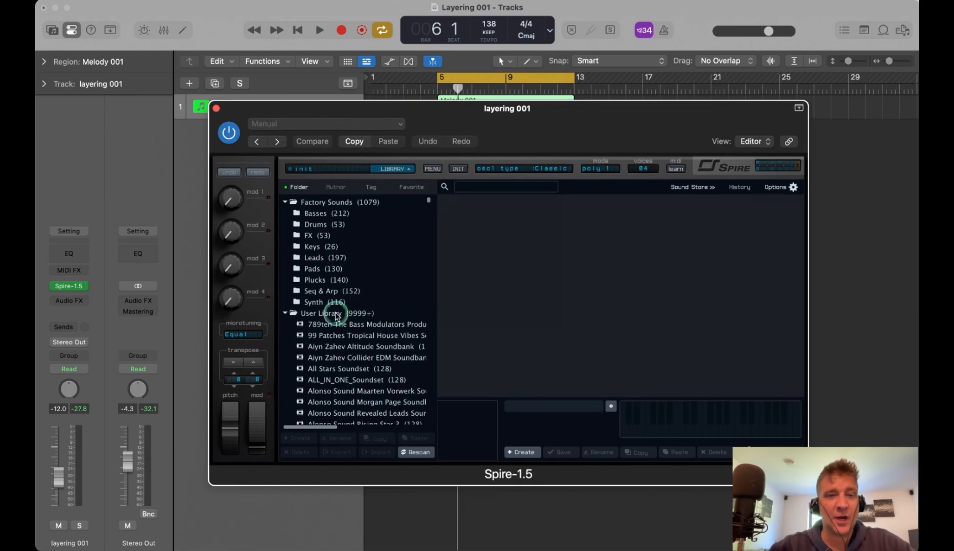
pyautogui.click(320, 280)
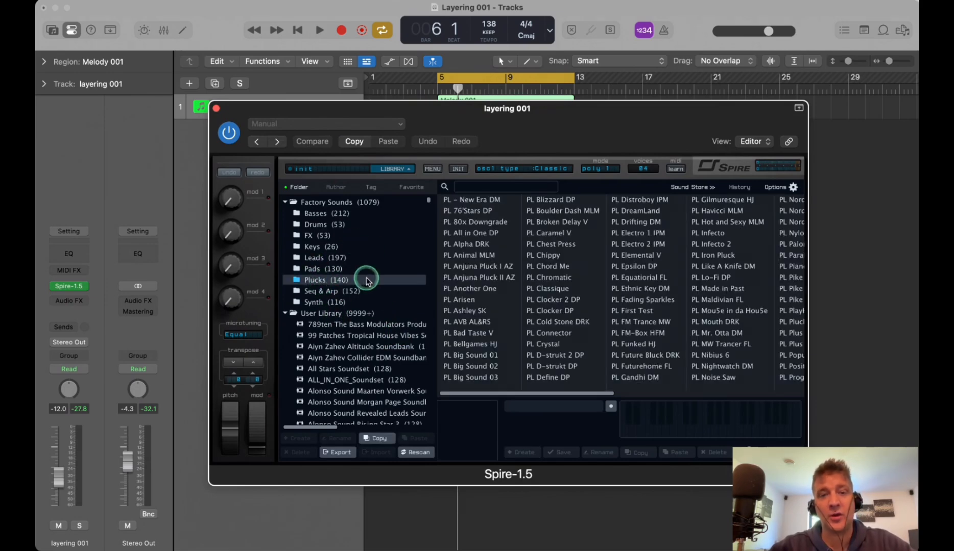
pyautogui.moveTo(503, 108); pyautogui.dragTo(497, 138)
# Audition several factory pluck presets while the melody plays and load PL Anjuna Pluck I AZ.
pyautogui.click(439, 292)
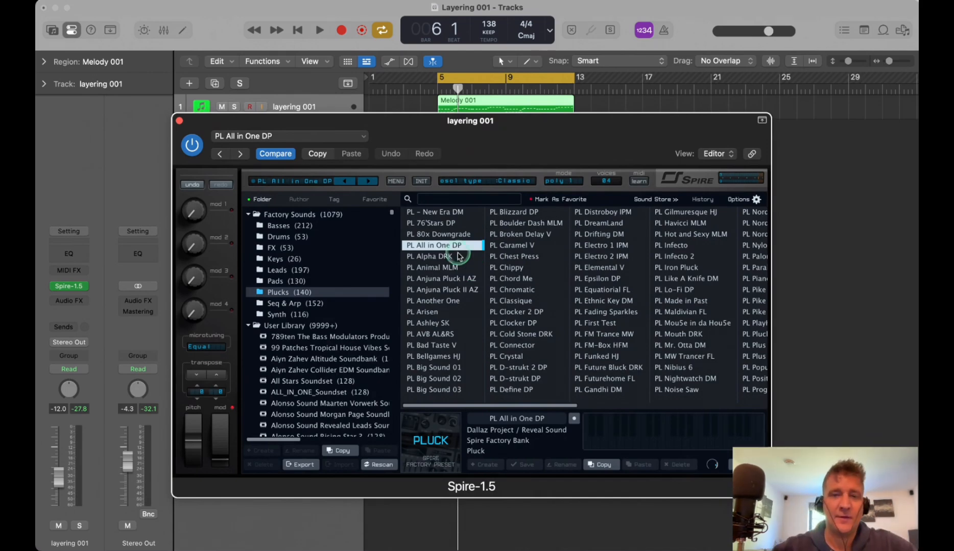
pyautogui.press('space')
pyautogui.click(442, 260)
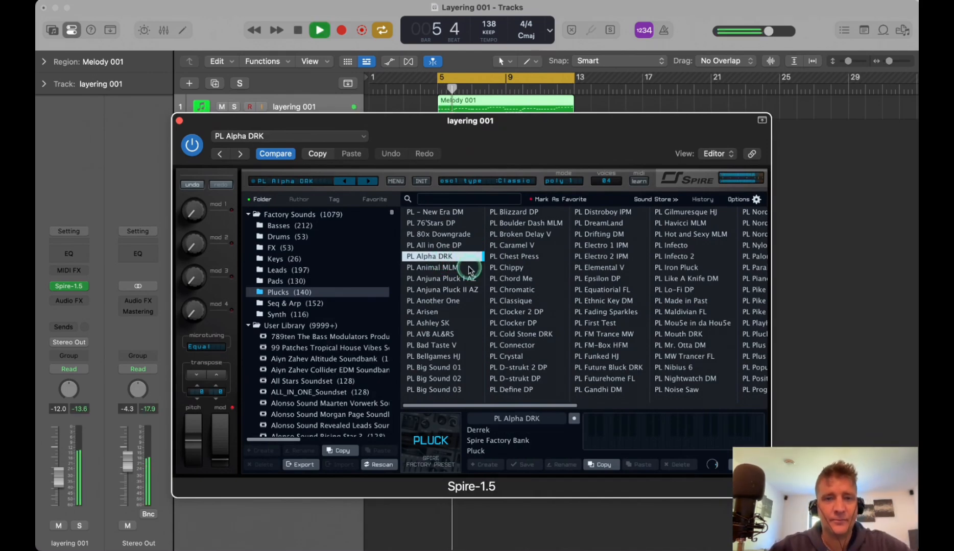
pyautogui.click(443, 270)
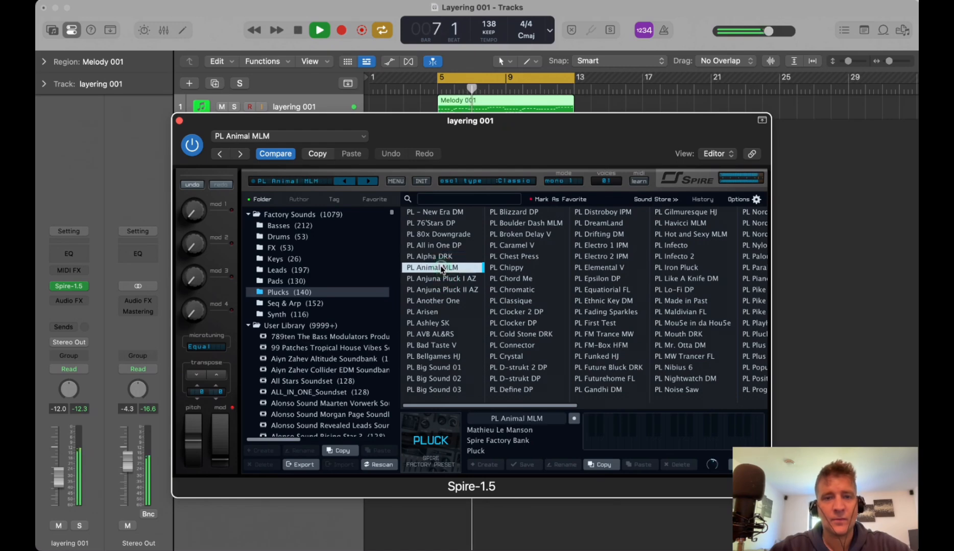
pyautogui.click(444, 280)
pyautogui.click(431, 292)
pyautogui.click(445, 279)
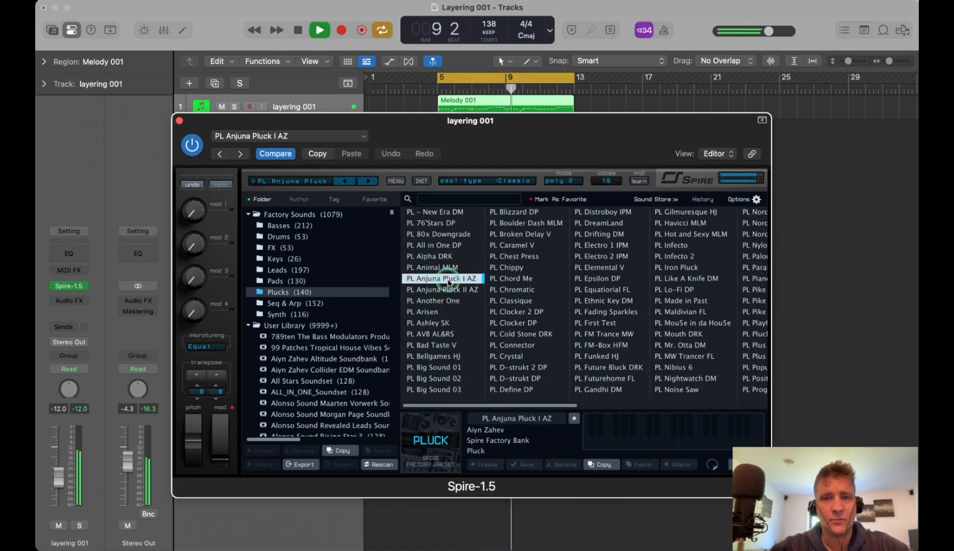
# Return Spire to its synth controls, lower the filter 1 cutoff to about 75 and stop playback.
pyautogui.click(315, 182)
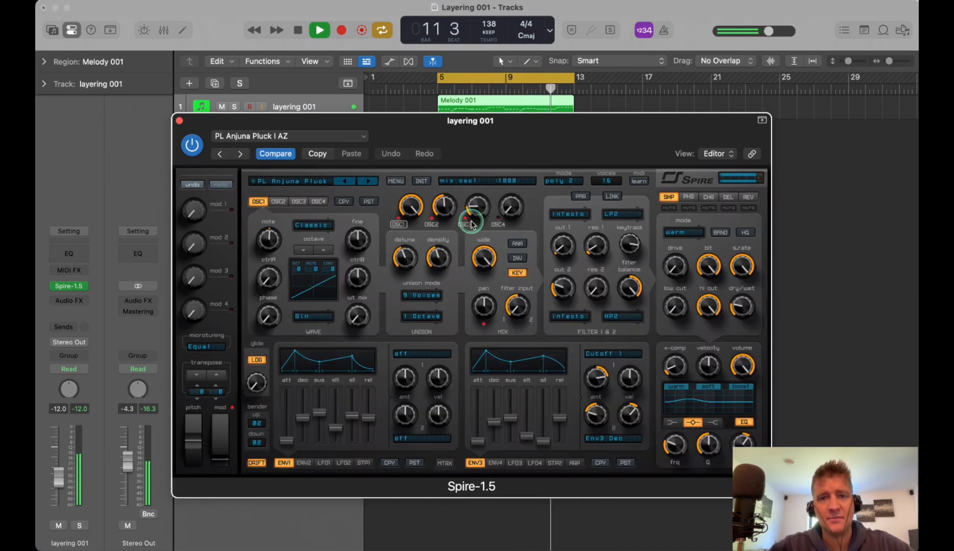
pyautogui.moveTo(561, 202); pyautogui.dragTo(553, 233)
pyautogui.press('space')
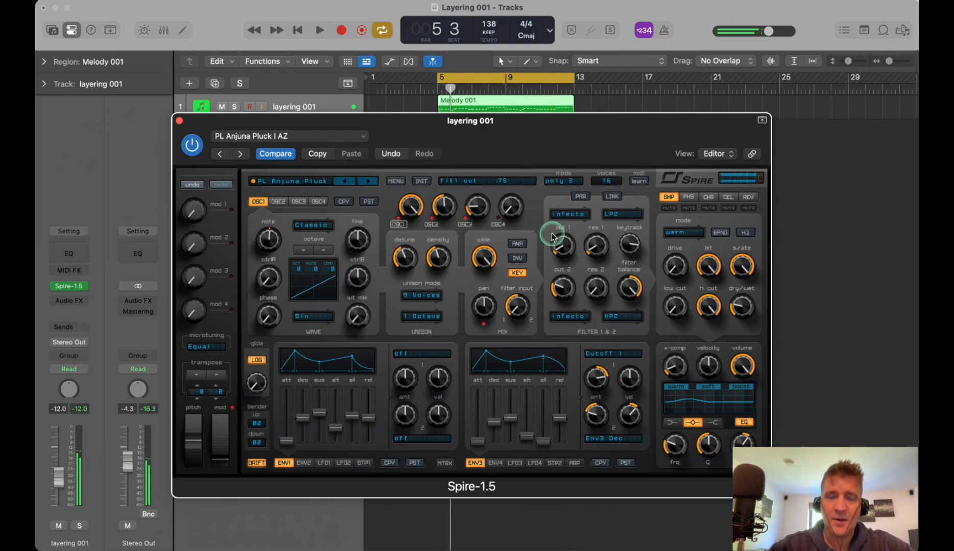
# Set the layering 001 track's volume to -13.0 dB and restart playback of the melody.
pyautogui.moveTo(501, 125); pyautogui.dragTo(545, 120)
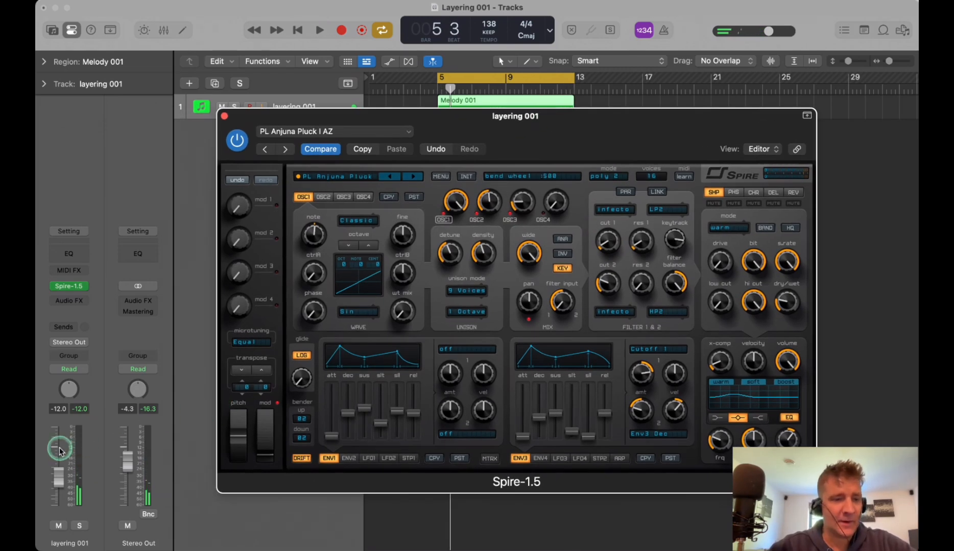
pyautogui.moveTo(59, 448); pyautogui.dragTo(59, 450)
pyautogui.press('space')
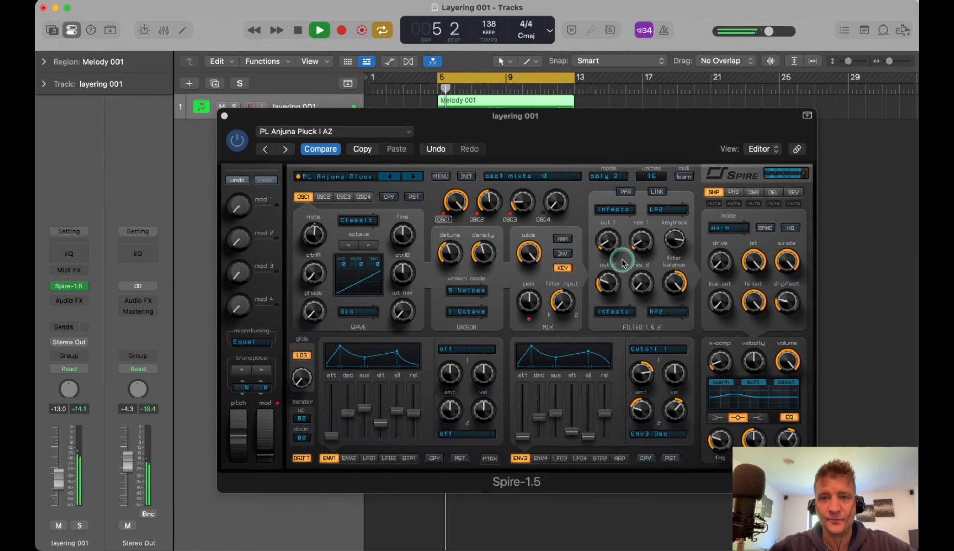
# Raise the filter 1 cutoff to about 850 during playback, stop, and move the synth window clear of the melody region.
pyautogui.moveTo(608, 240); pyautogui.dragTo(622, 166)
pyautogui.press('space')
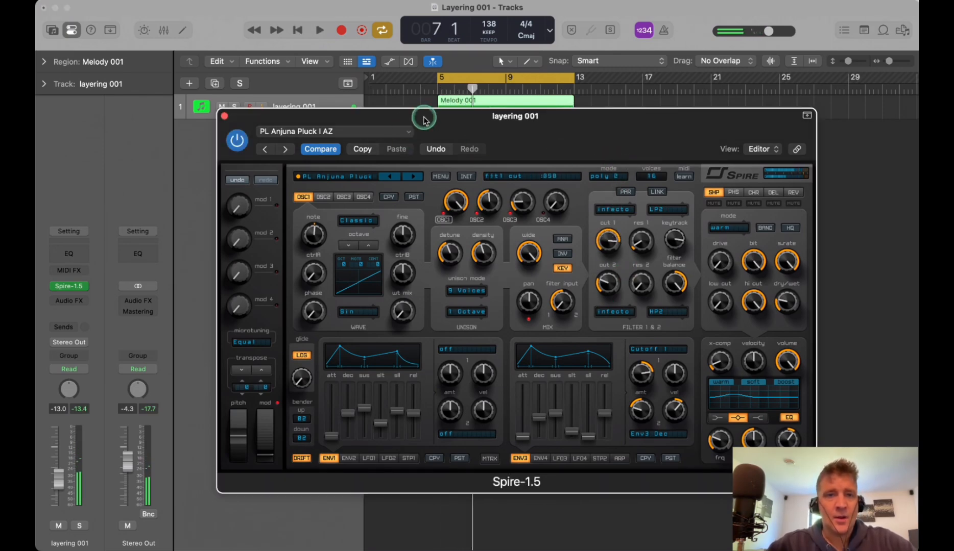
pyautogui.moveTo(424, 117); pyautogui.dragTo(424, 150)
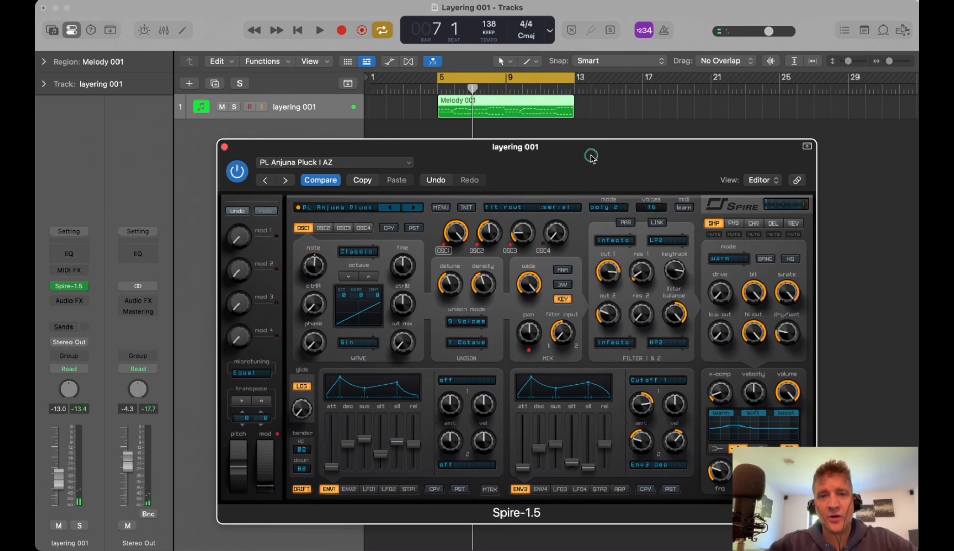
pyautogui.moveTo(590, 156); pyautogui.dragTo(593, 166)
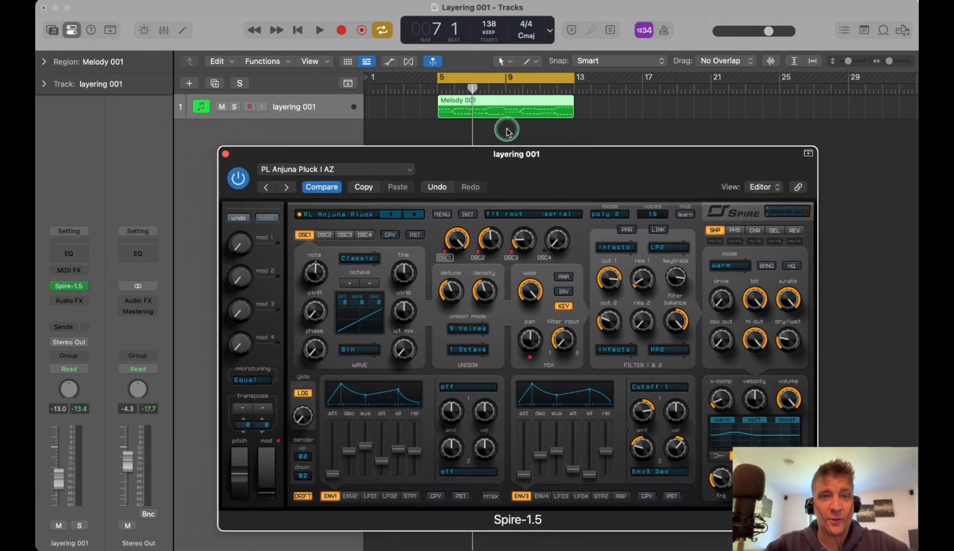
# Lower the filter 1 cutoff to about 114 and play the melody loop to hear the darker pluck.
pyautogui.click(490, 112)
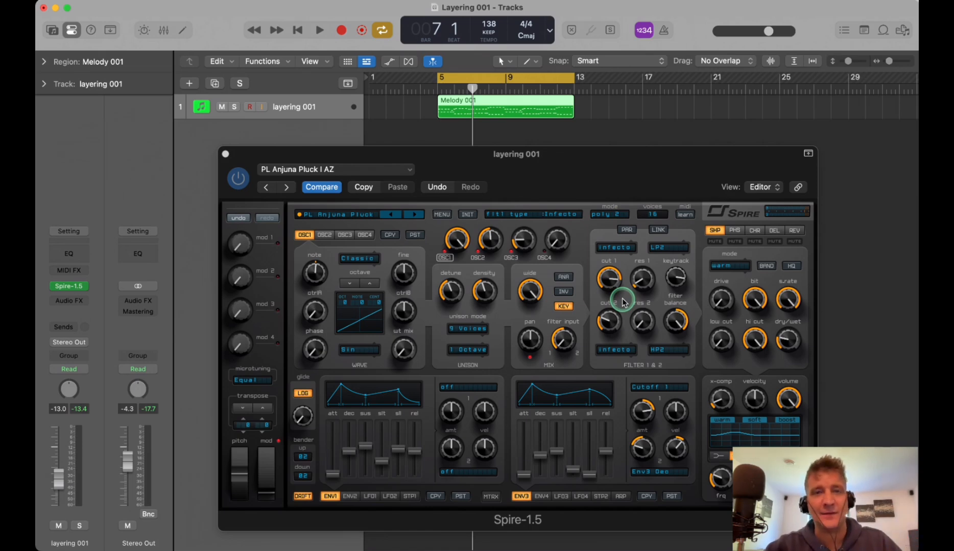
pyautogui.moveTo(623, 302); pyautogui.dragTo(608, 335)
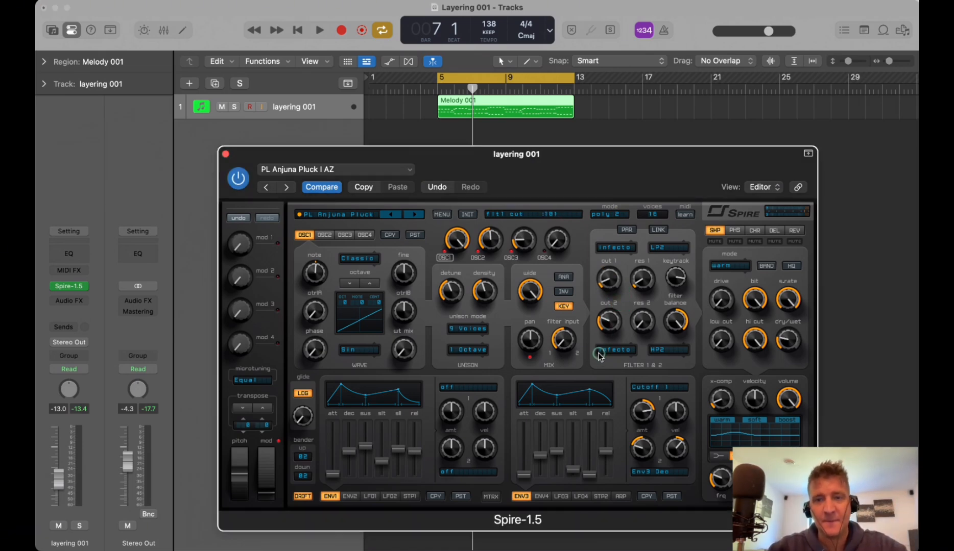
pyautogui.press('space')
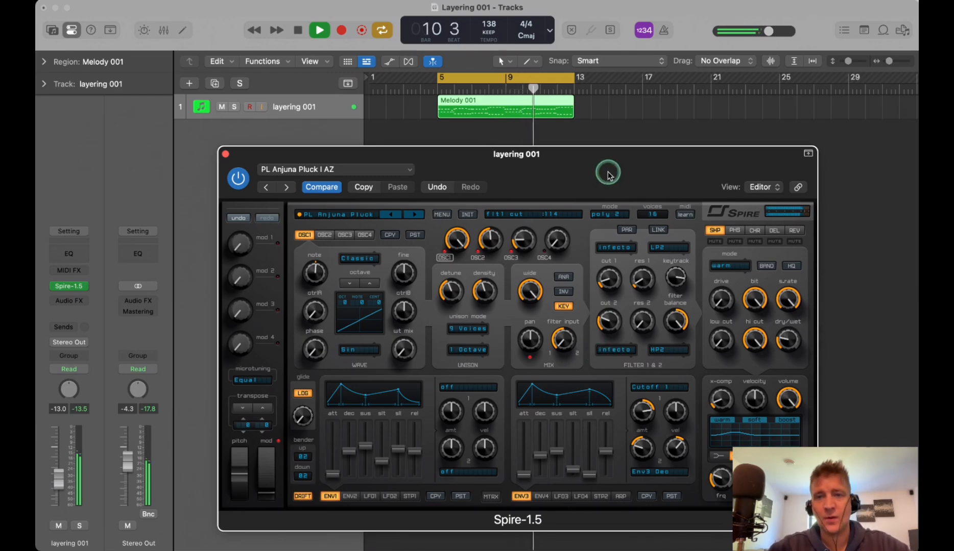
pyautogui.moveTo(599, 162); pyautogui.dragTo(616, 160)
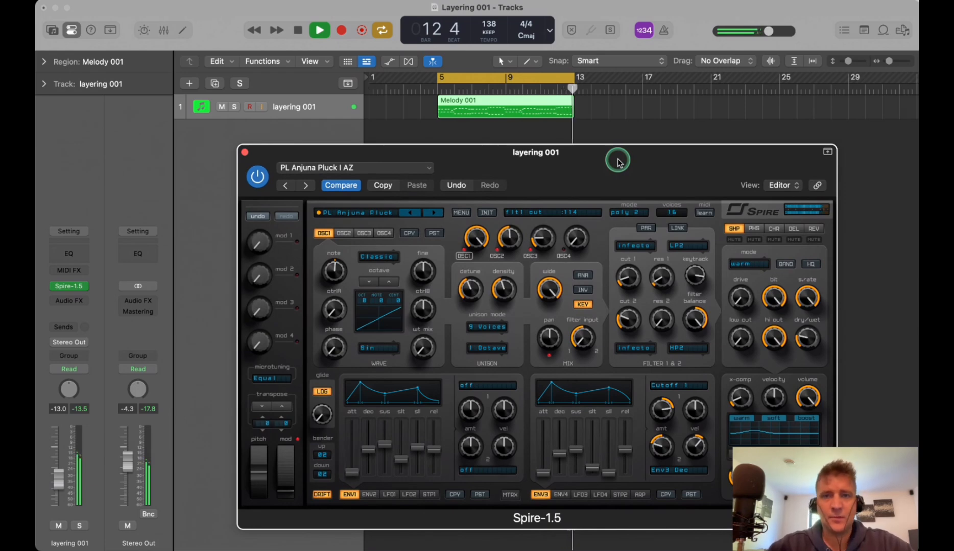
pyautogui.press('space')
# Open the filter 1 cutoff fully to 1000.
pyautogui.moveTo(617, 162); pyautogui.dragTo(615, 155)
pyautogui.click(651, 308)
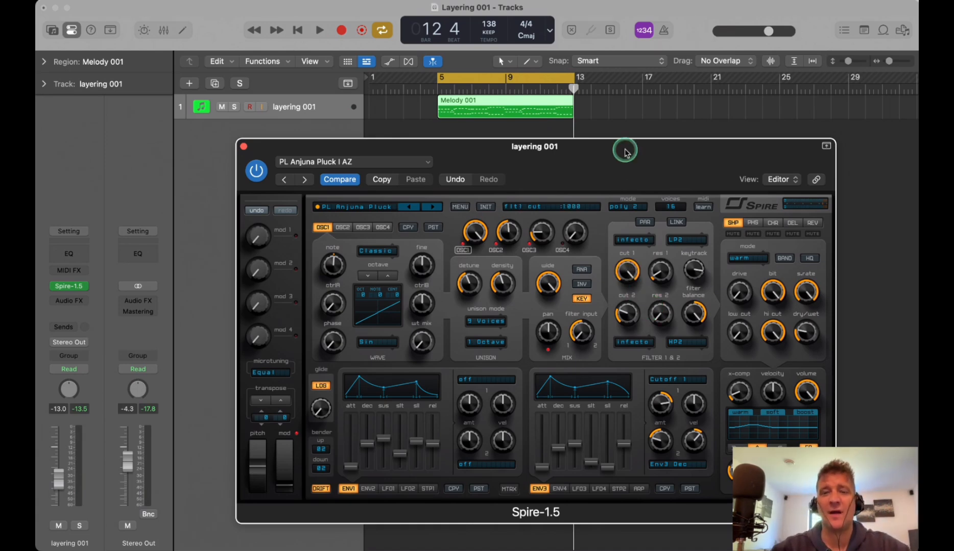
pyautogui.moveTo(628, 270); pyautogui.dragTo(633, 299)
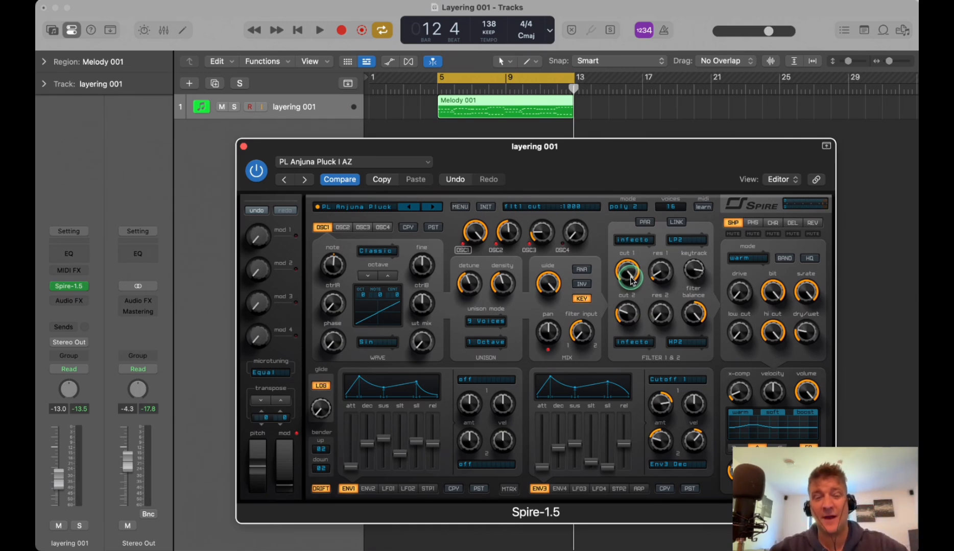
pyautogui.click(349, 207)
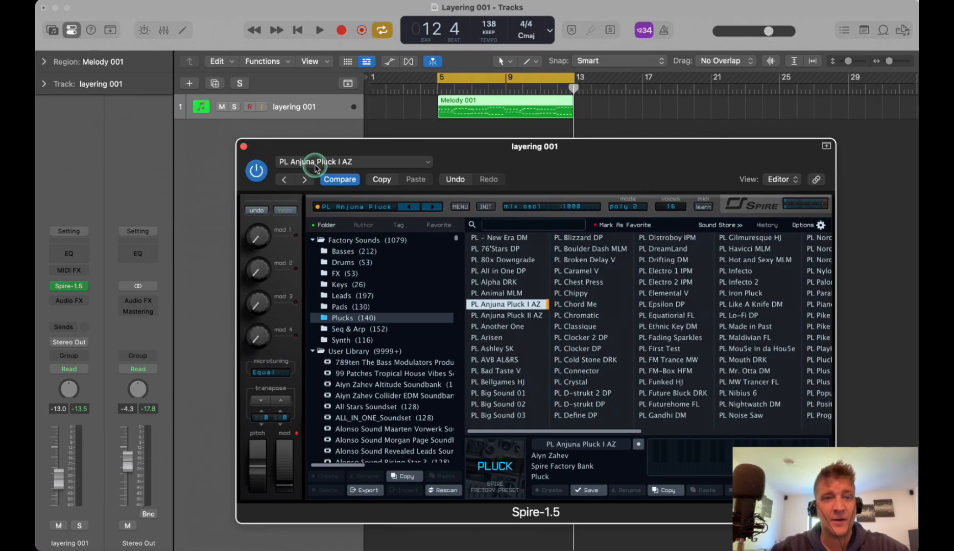
pyautogui.click(348, 207)
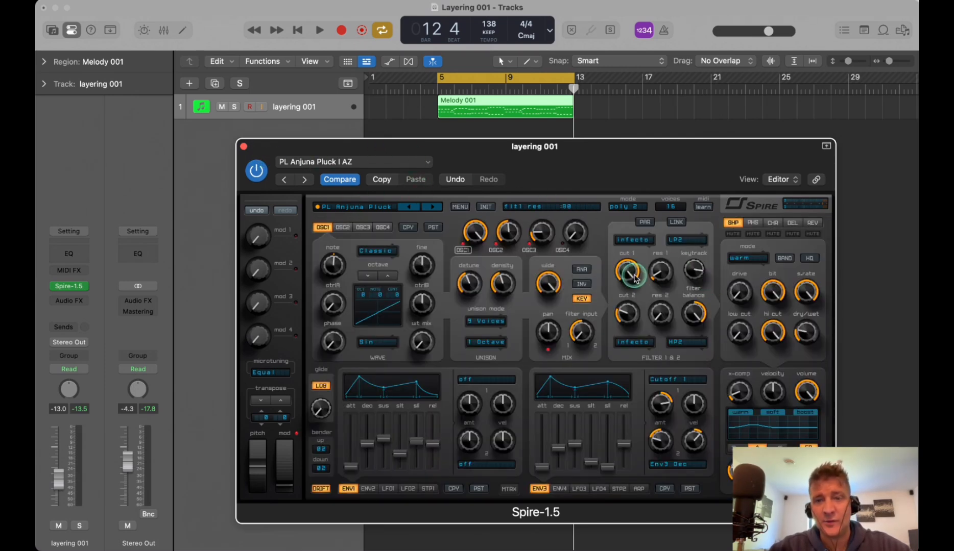
pyautogui.moveTo(634, 276); pyautogui.dragTo(632, 271)
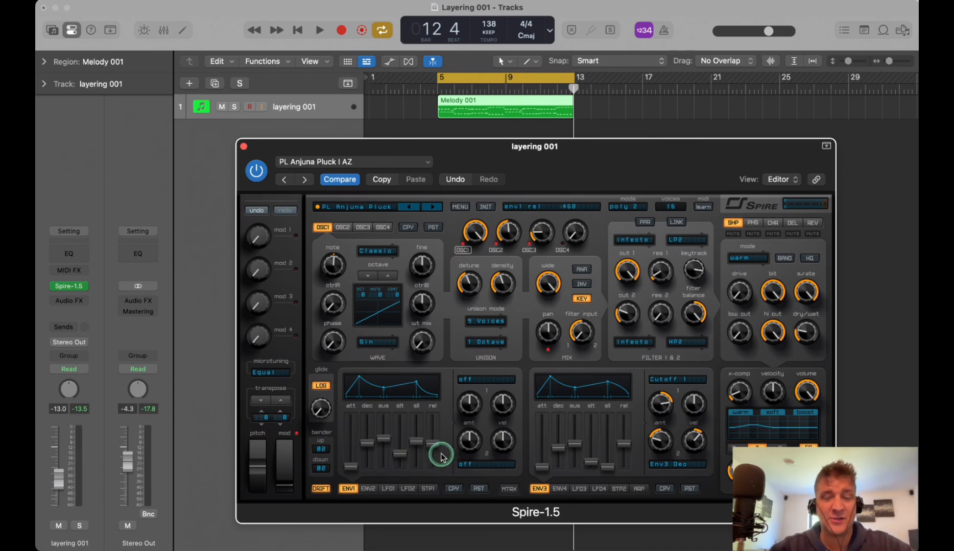
# Lower envelope 1's release to 0 and its decay to about 412 while auditioning the melody loop.
pyautogui.moveTo(437, 451); pyautogui.dragTo(433, 471)
pyautogui.press('space')
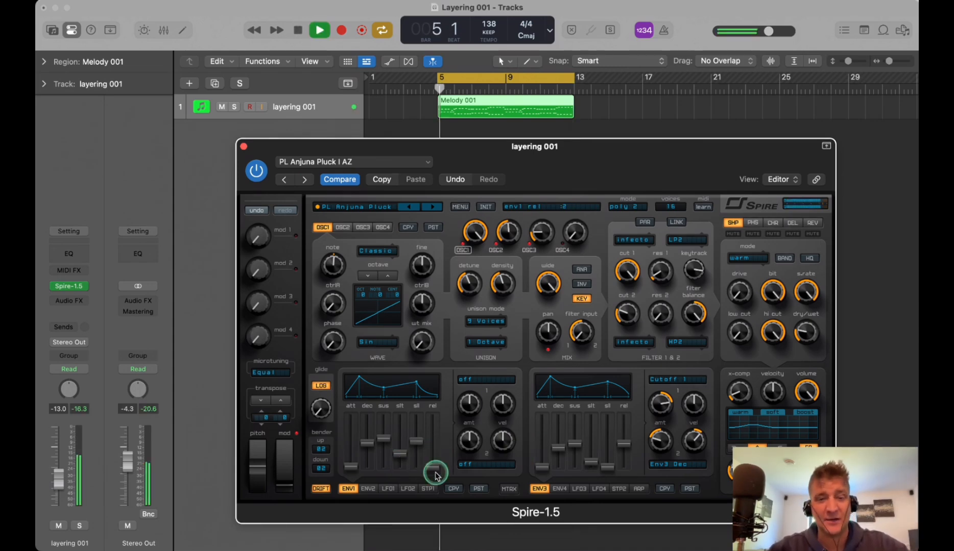
pyautogui.moveTo(367, 444)
pyautogui.mouseDown()
pyautogui.moveTo(367, 461)
pyautogui.moveTo(368, 453)
pyautogui.mouseUp()
pyautogui.press('space')
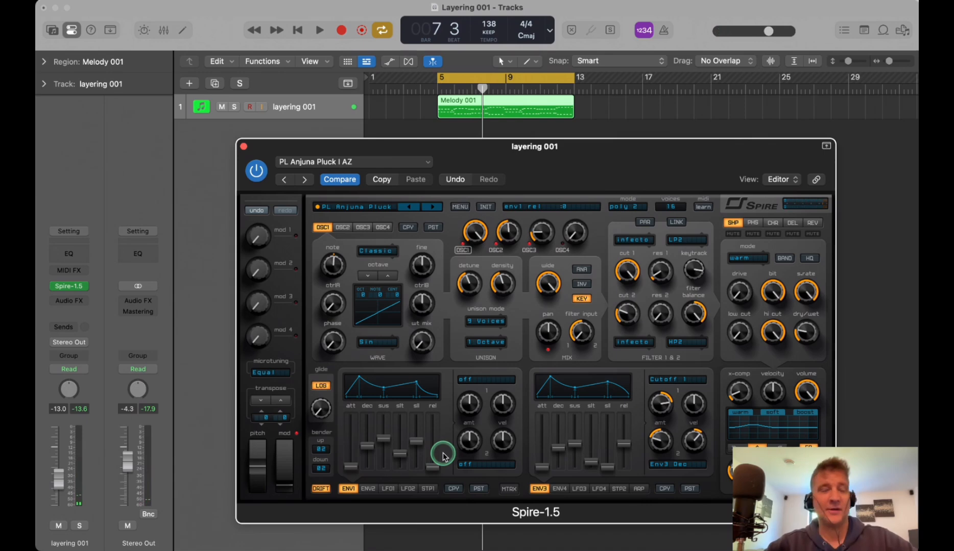
pyautogui.moveTo(443, 456); pyautogui.dragTo(446, 477)
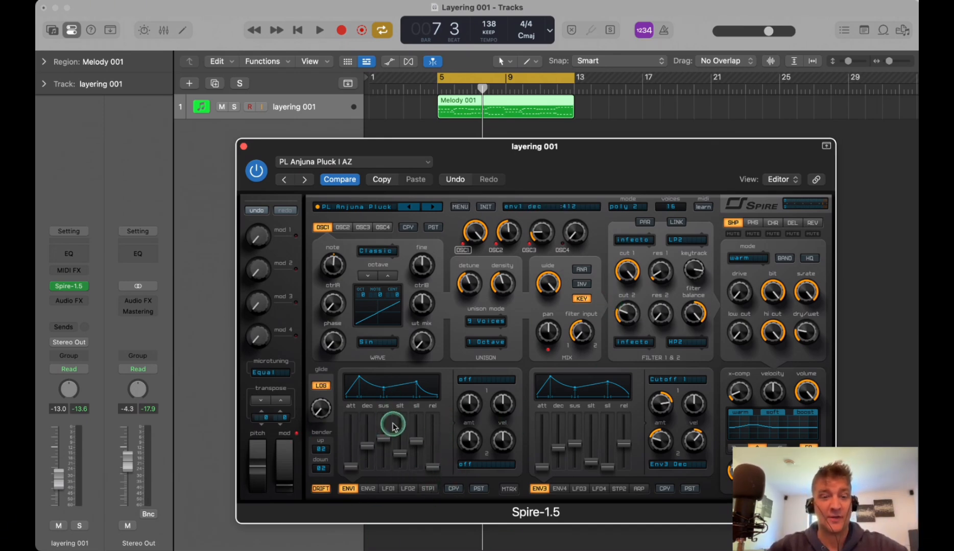
# Raise envelope 1's release to about 459 while the melody plays, and stop playback.
pyautogui.press('space')
pyautogui.moveTo(446, 480); pyautogui.dragTo(435, 447)
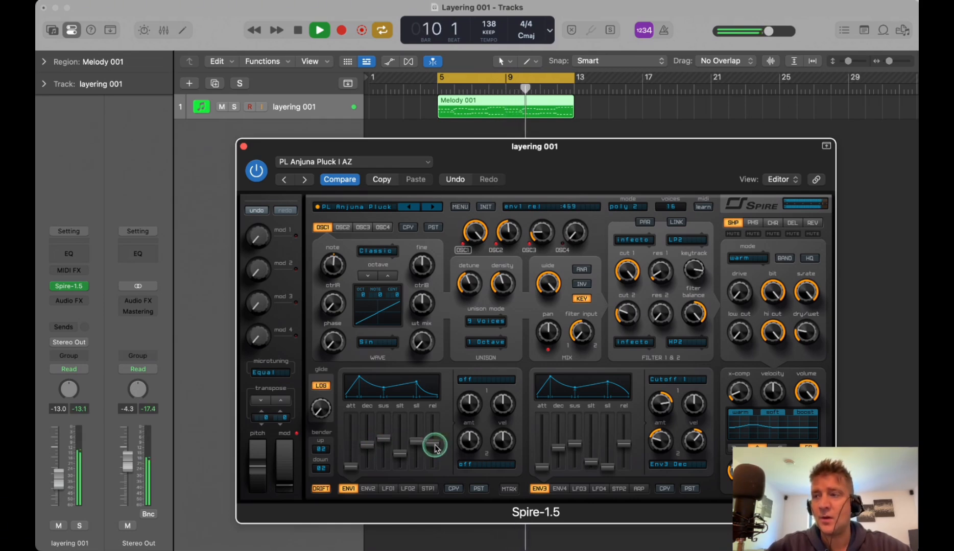
pyautogui.press('space')
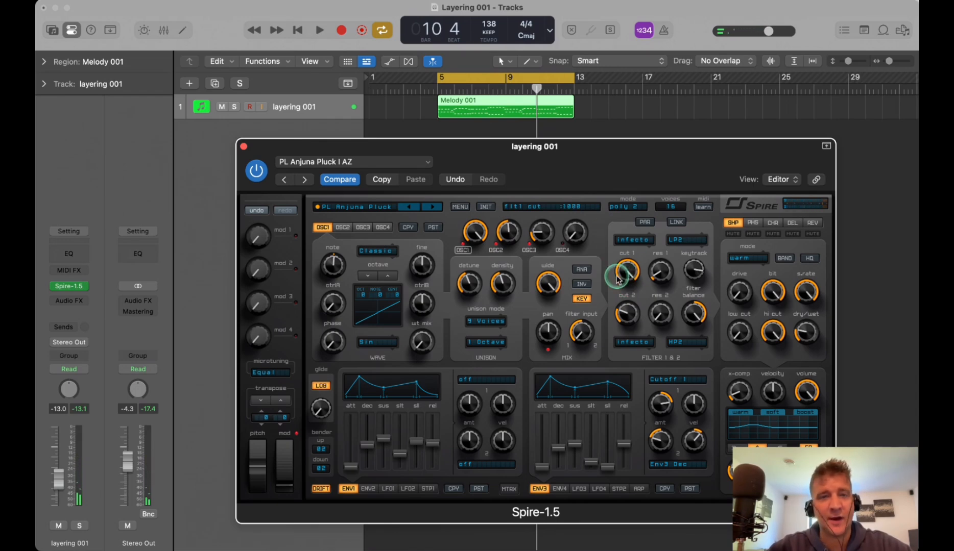
# Sweep the filter 1 cutoff down during playback, stop, and reopen it fully to 1000.
pyautogui.press('space')
pyautogui.moveTo(630, 276); pyautogui.dragTo(614, 344)
pyautogui.press('space')
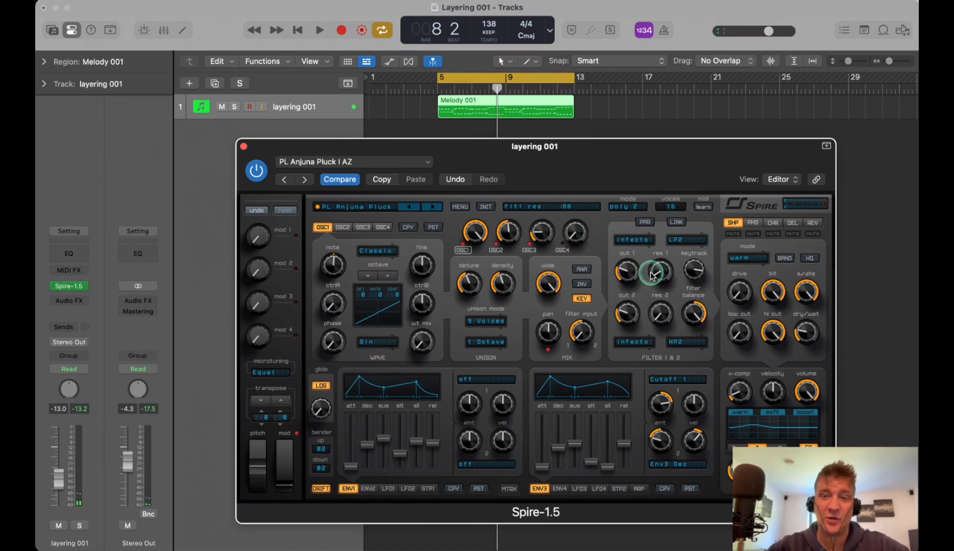
pyautogui.moveTo(631, 280); pyautogui.dragTo(618, 159)
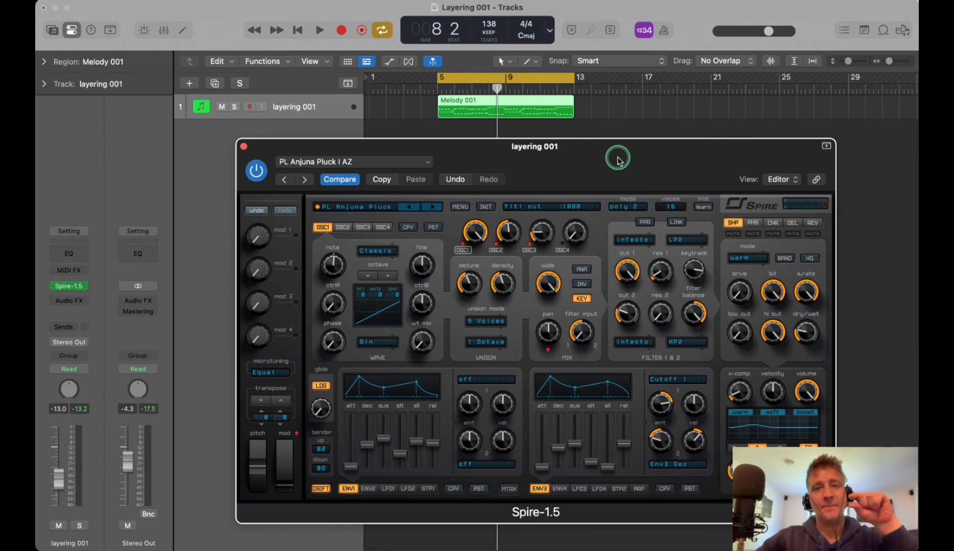
# Move the Spire window down clear of the melody region and play a short part of the loop.
pyautogui.moveTo(574, 143); pyautogui.dragTo(573, 183)
pyautogui.click(510, 138)
pyautogui.click(499, 116)
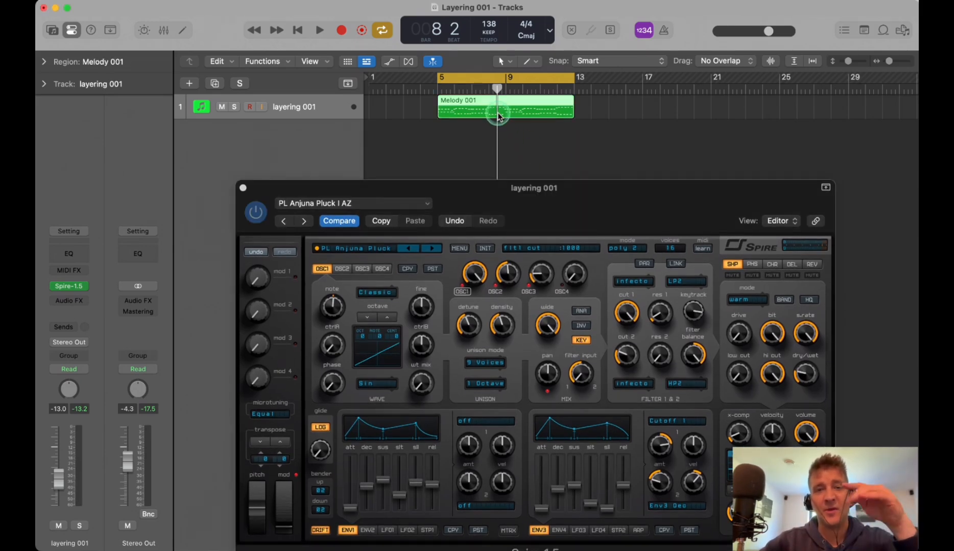
pyautogui.click(635, 312)
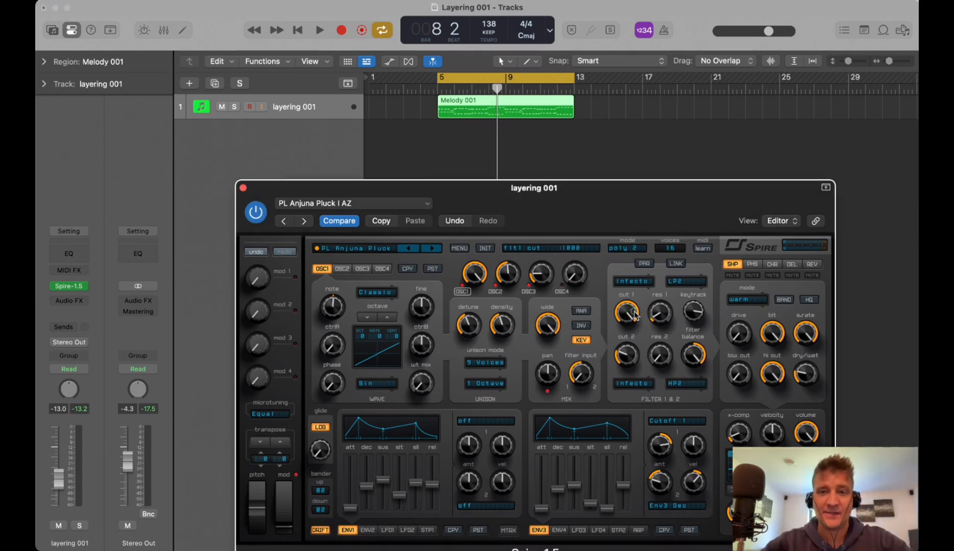
pyautogui.press('space')
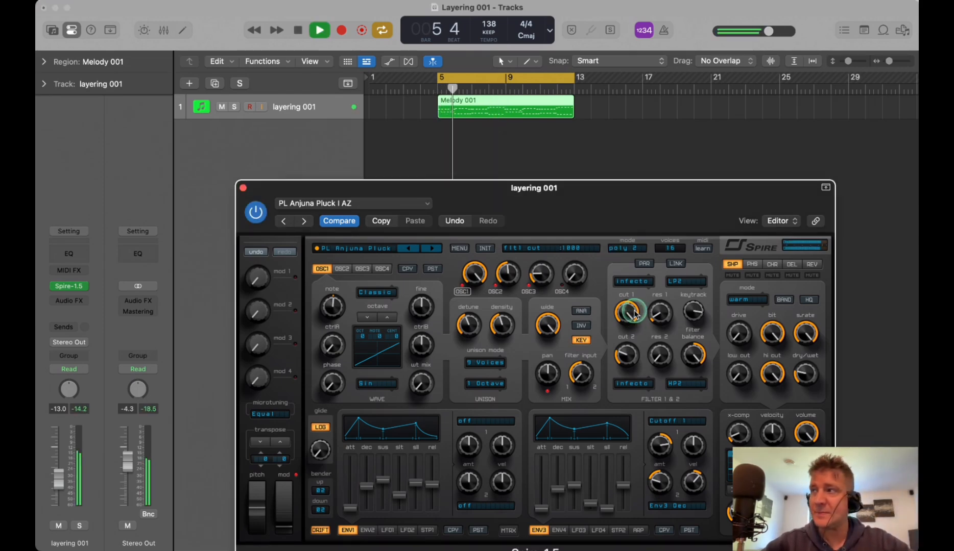
pyautogui.press('space')
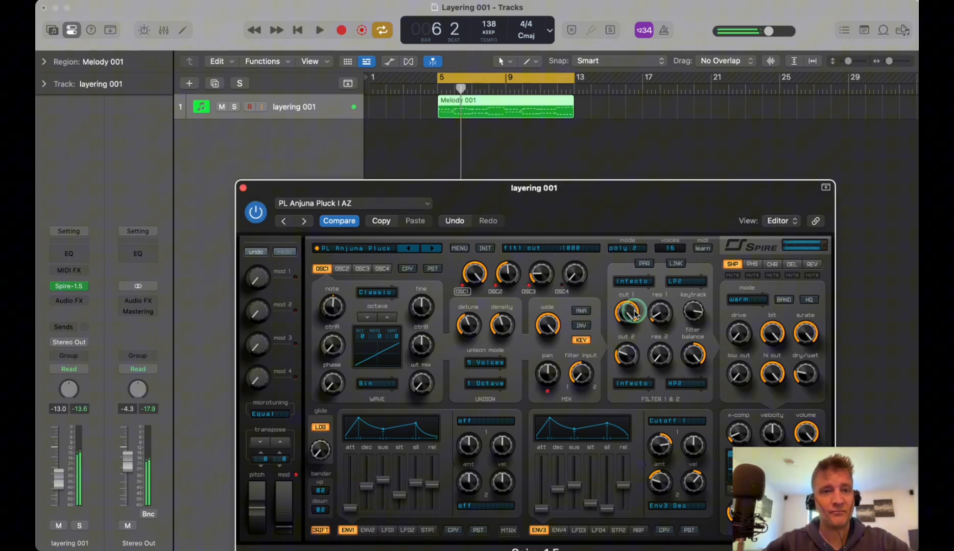
# Add a Channel EQ to the layering 001 track and play the loop to view the pluck's frequency spectrum.
pyautogui.click(71, 256)
pyautogui.moveTo(535, 168); pyautogui.dragTo(486, 133)
pyautogui.press('space')
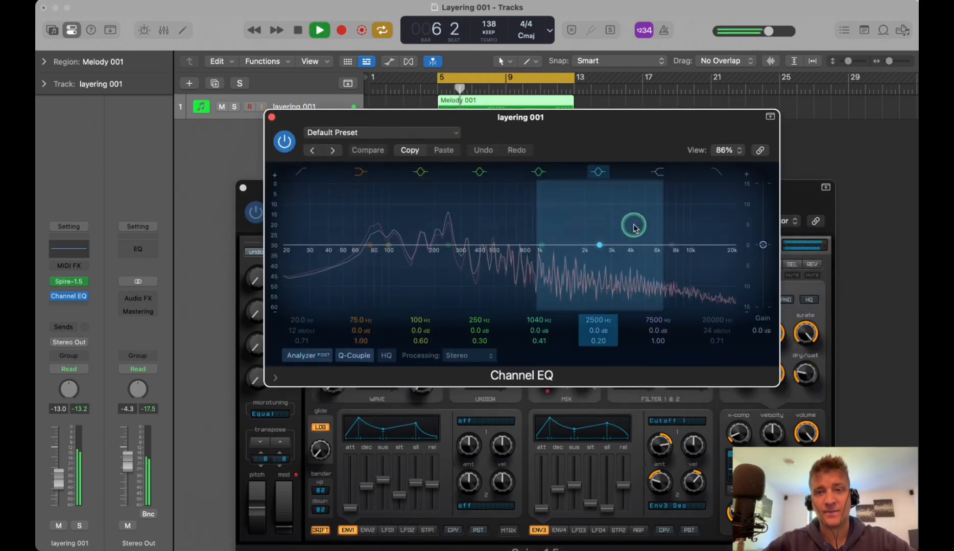
pyautogui.press('space')
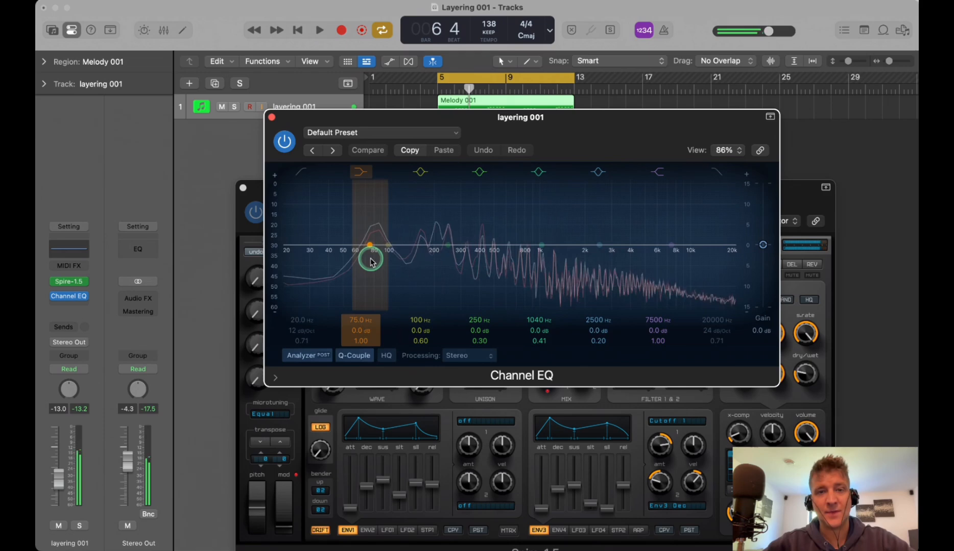
# Enable a low cut at 116 Hz and a high cut at 18100 Hz with a 48 dB/Oct slope in the Channel EQ.
pyautogui.click(302, 172)
pyautogui.moveTo(292, 227); pyautogui.dragTo(405, 206)
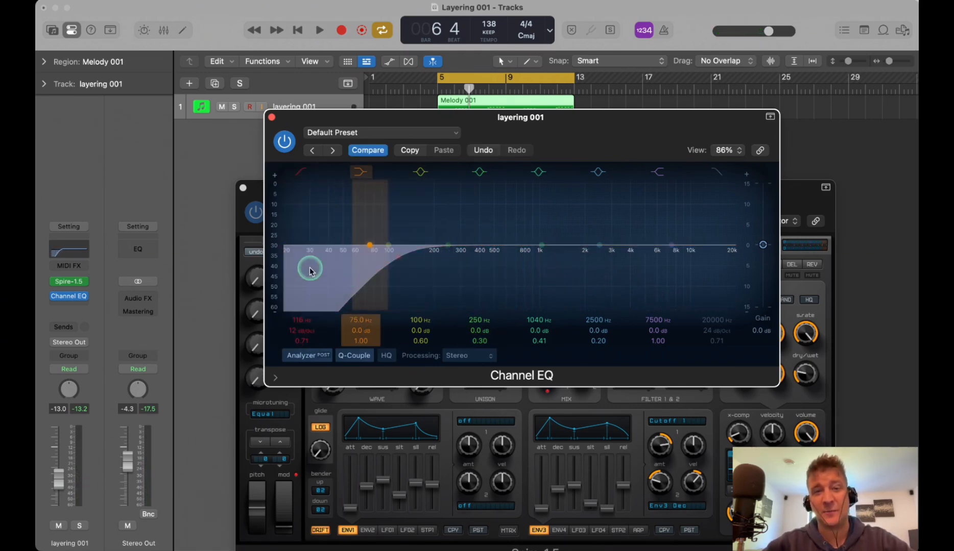
pyautogui.click(717, 173)
pyautogui.moveTo(720, 336); pyautogui.dragTo(716, 317)
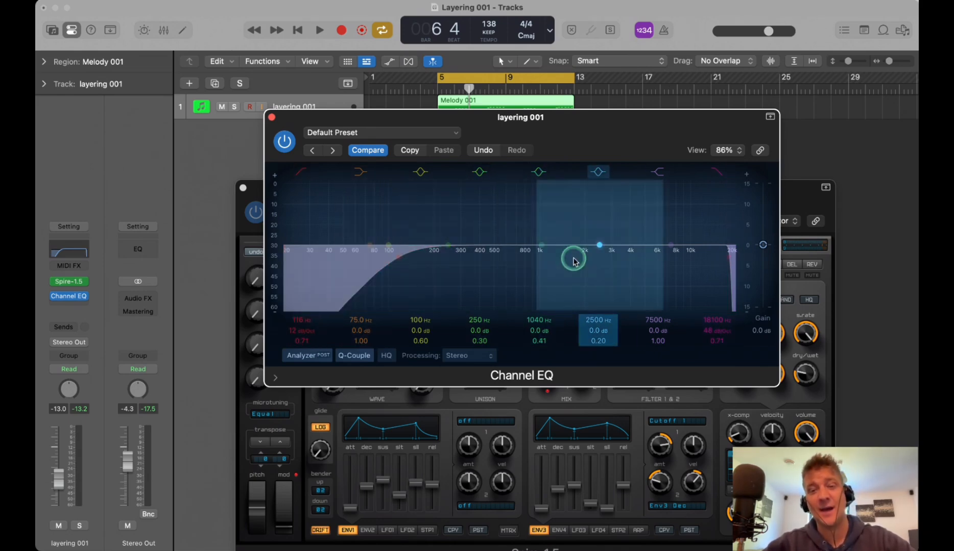
# Play the melody through the Channel EQ, stop playback, and close the plug-in windows.
pyautogui.press('space')
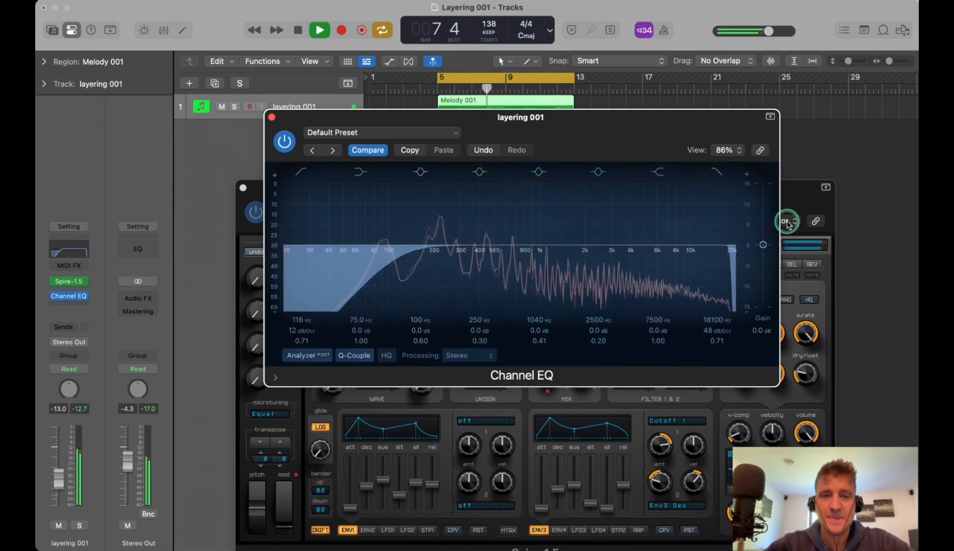
pyautogui.press('space')
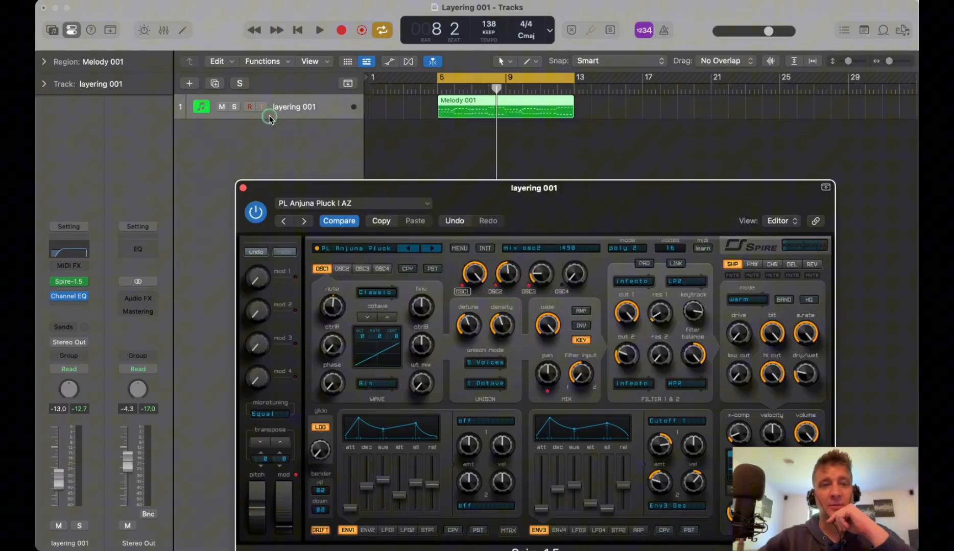
pyautogui.click(246, 187)
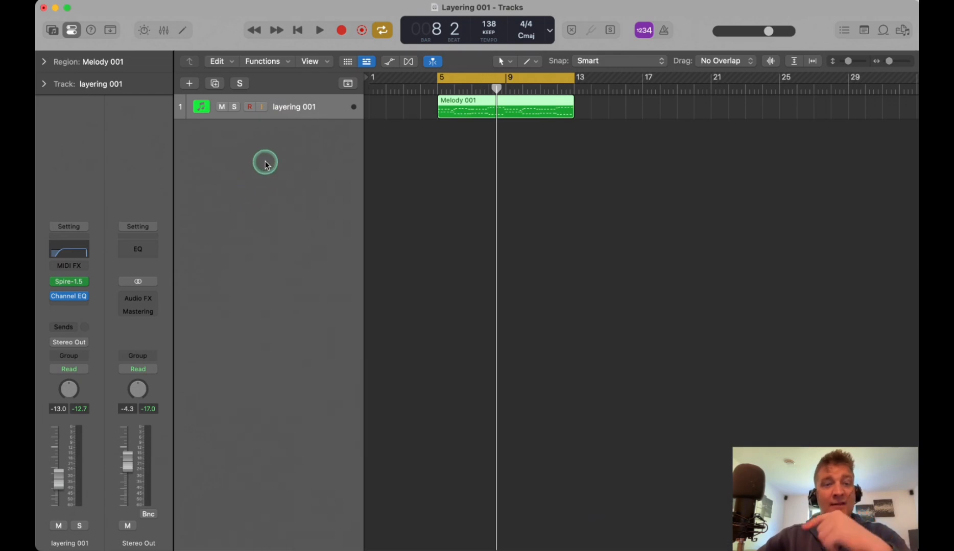
# Duplicate the layering 001 track, copy the Melody 001 region onto the duplicate at bar 5, and solo it.
pyautogui.click(214, 83)
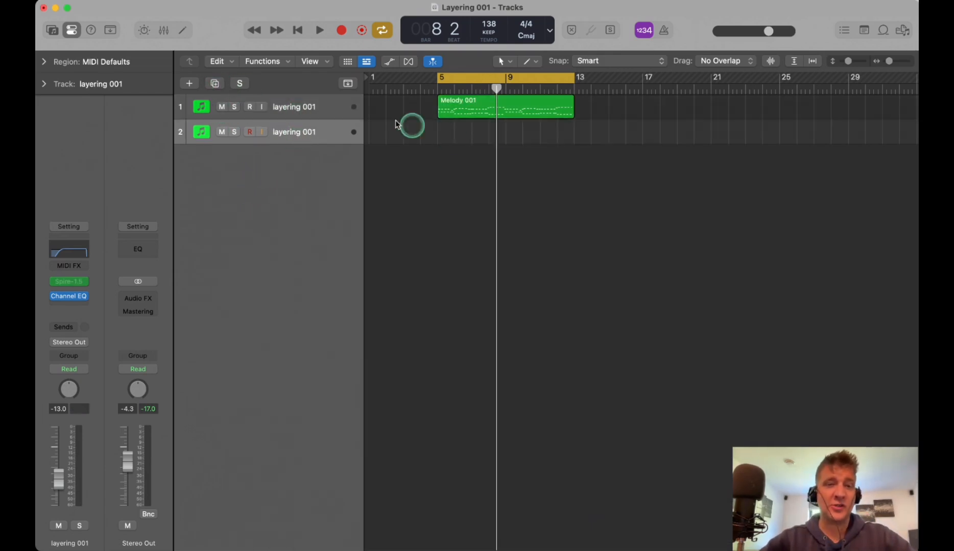
pyautogui.moveTo(470, 128); pyautogui.dragTo(470, 132)
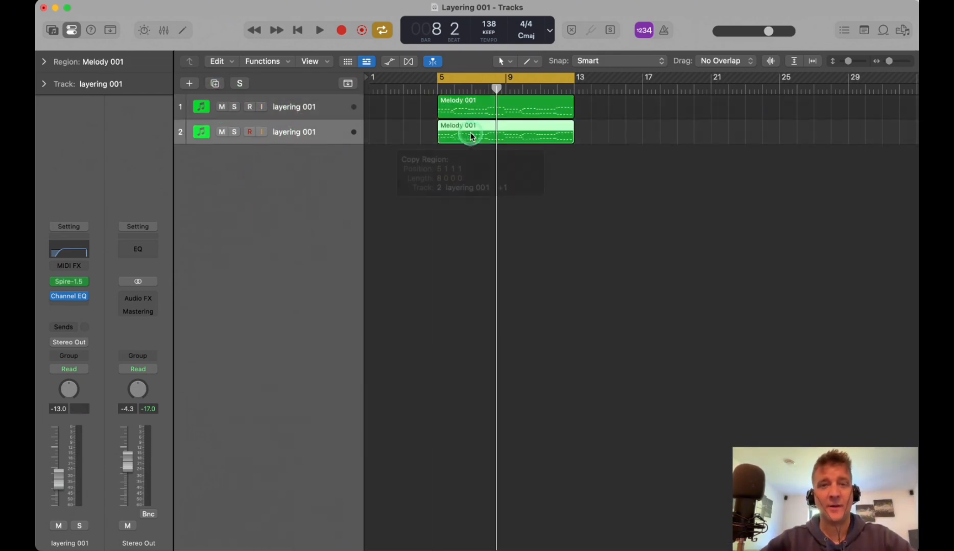
pyautogui.click(234, 132)
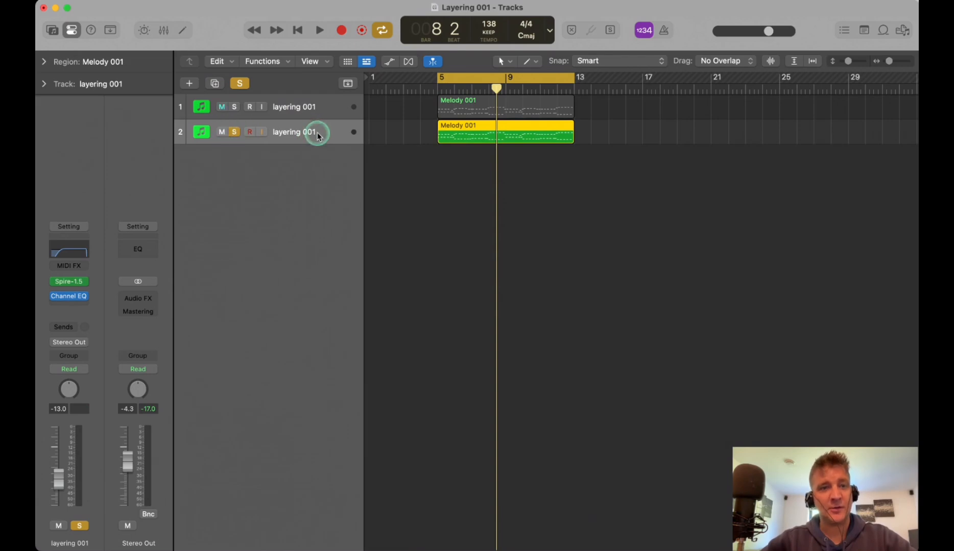
# Bypass the duplicate track's Channel EQ and open the preset browser in its Spire instance.
pyautogui.click(69, 284)
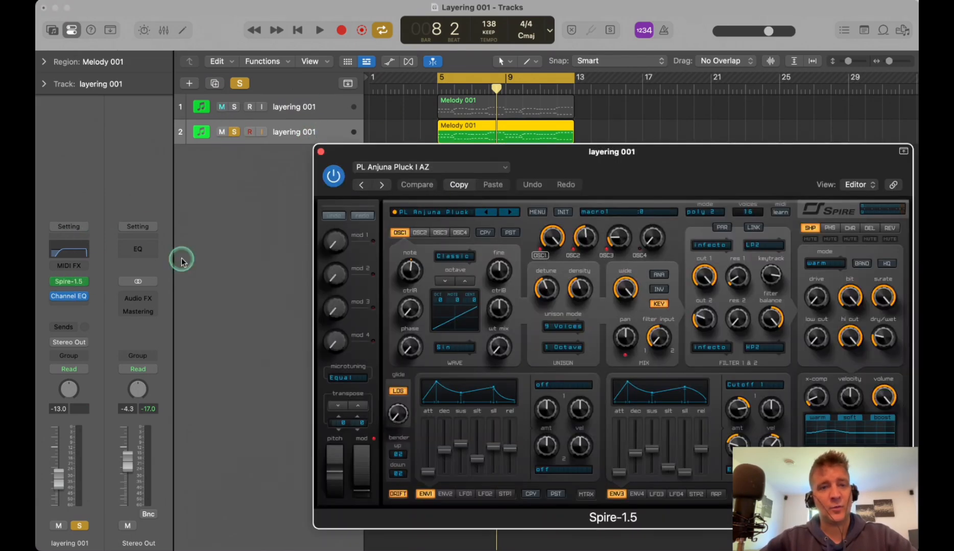
pyautogui.click(55, 296)
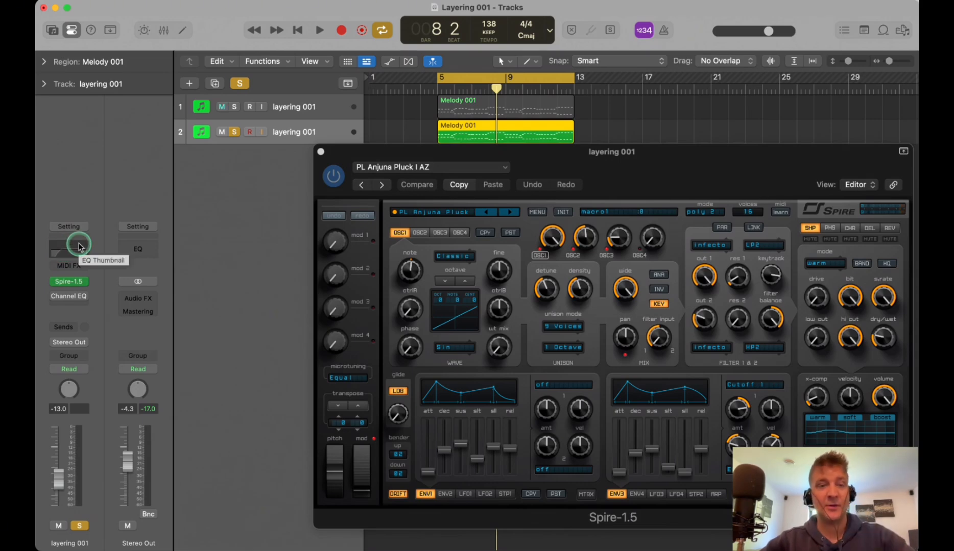
pyautogui.click(394, 171)
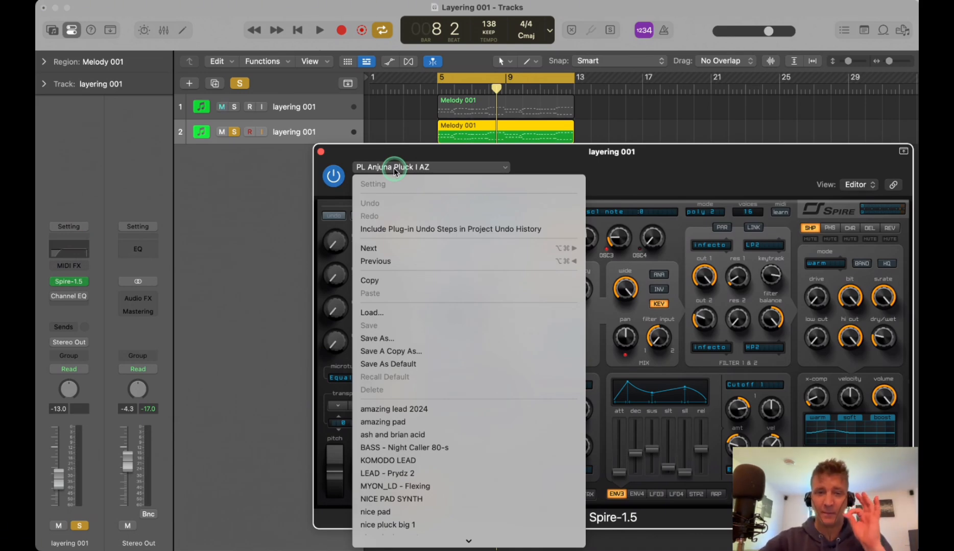
pyautogui.click(620, 176)
pyautogui.click(429, 208)
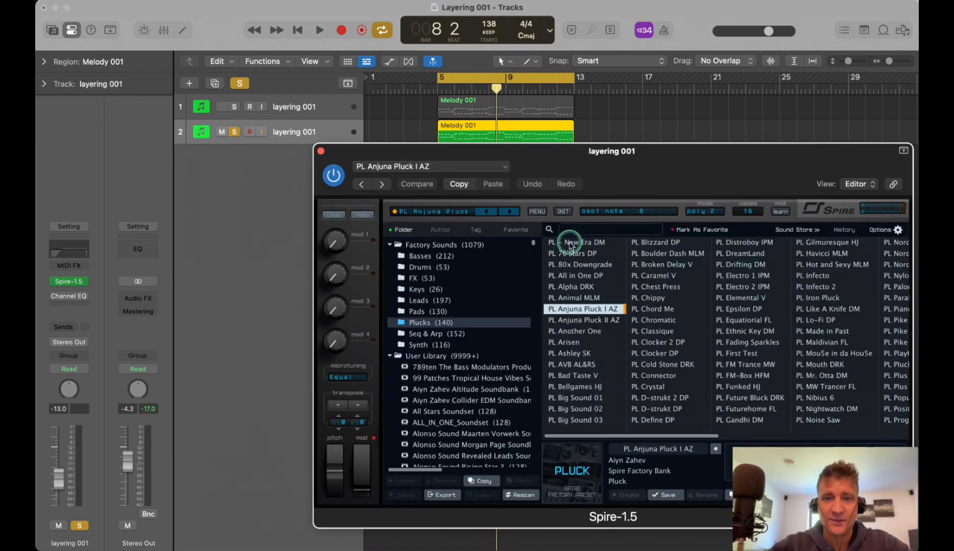
# Audition PL Anjuna Pluck II AZ, Another One, Arisen and Ashley SK on the soloed layer, and load PL Ashley SK.
pyautogui.click(583, 321)
pyautogui.press('space')
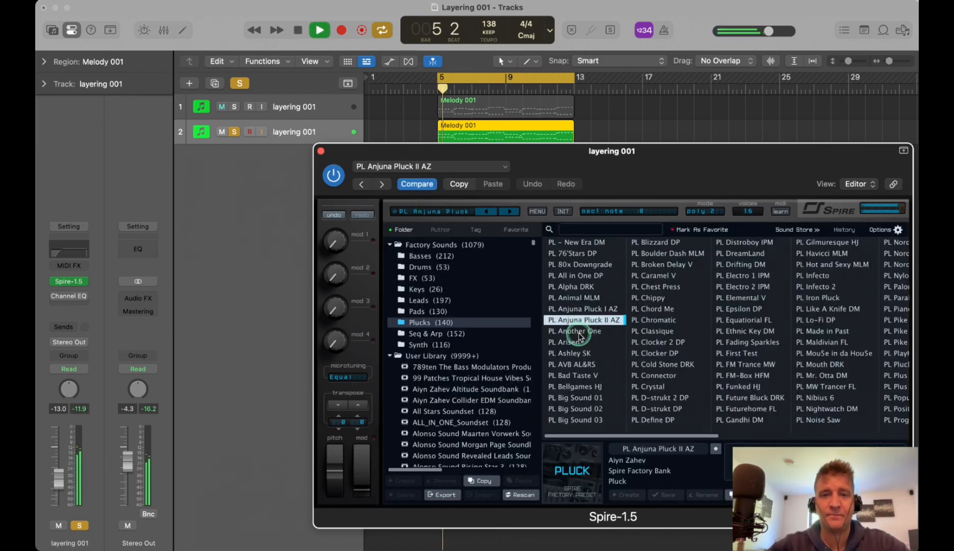
pyautogui.click(578, 332)
pyautogui.moveTo(613, 159); pyautogui.dragTo(601, 153)
pyautogui.click(564, 335)
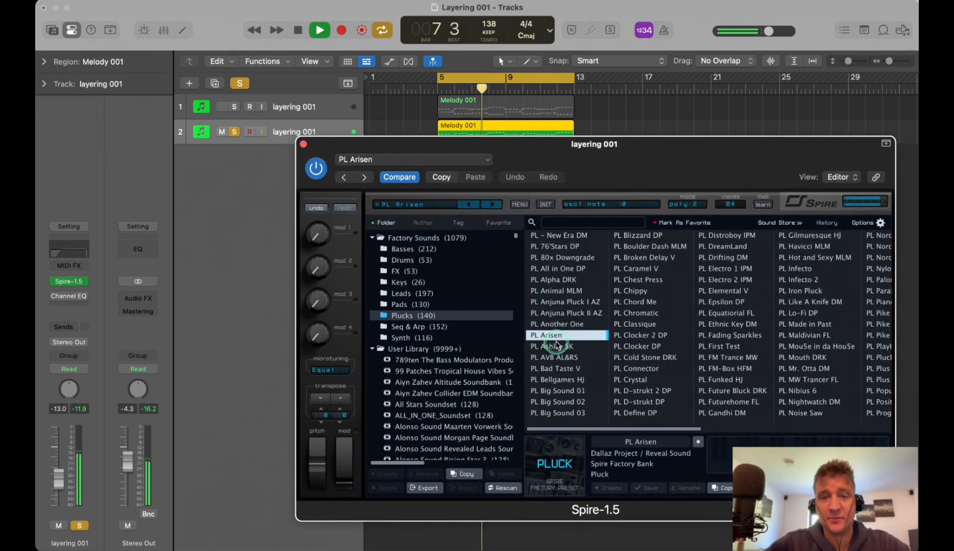
pyautogui.click(582, 347)
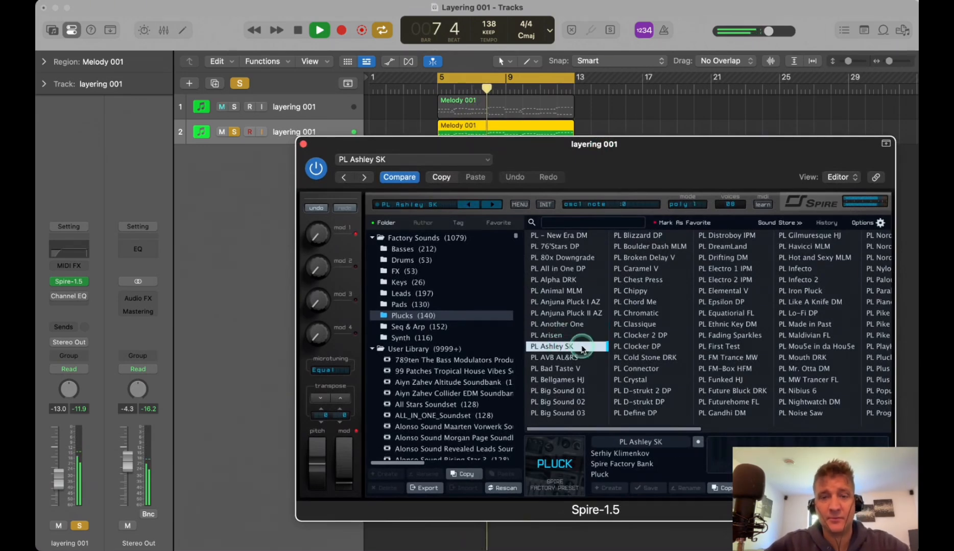
pyautogui.click(561, 324)
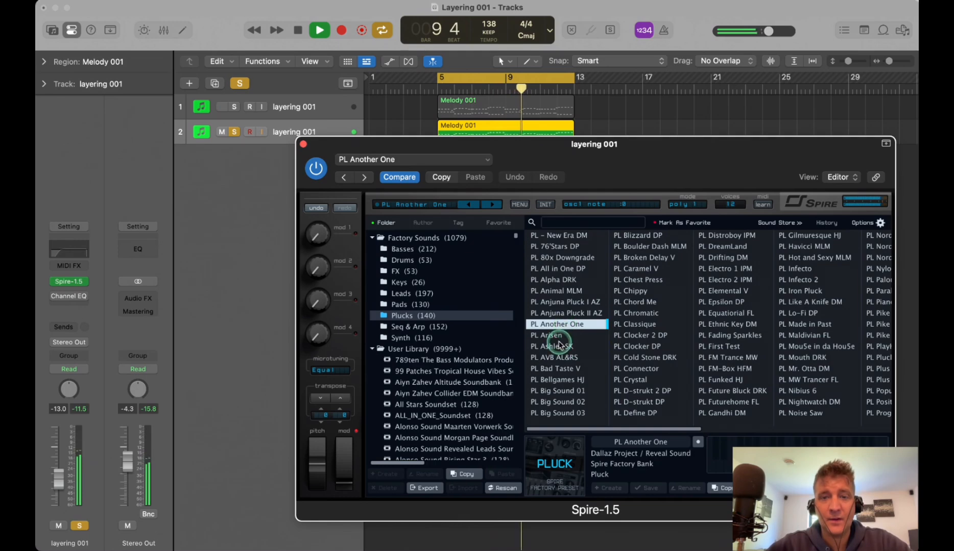
pyautogui.click(564, 348)
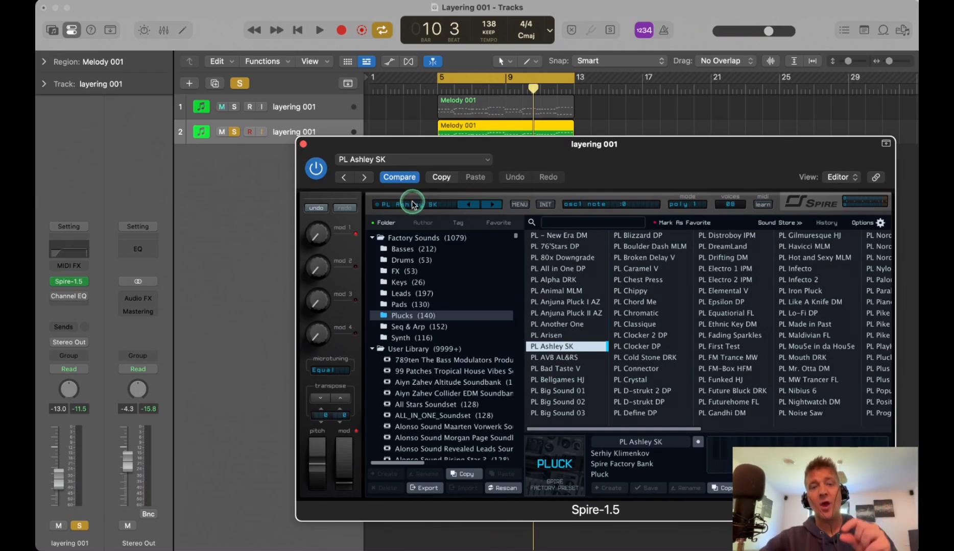
# Select the Melody 001 region on the first layering 001 track.
pyautogui.click(456, 118)
pyautogui.click(467, 115)
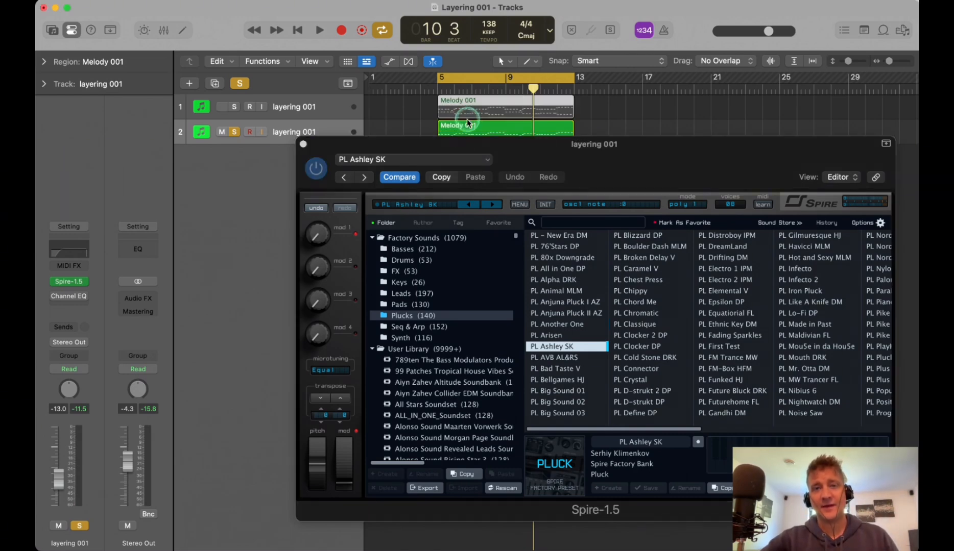
pyautogui.click(470, 126)
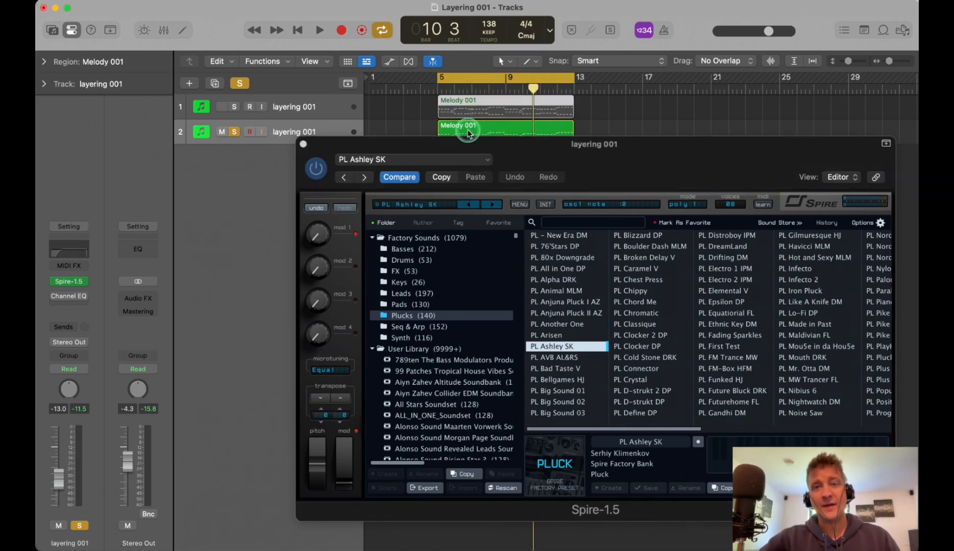
# Close Spire's preset browser and, during playback, set PL Ashley SK's filter 1 cutoff to 131 and envelope 1 decay to about 405.
pyautogui.click(426, 205)
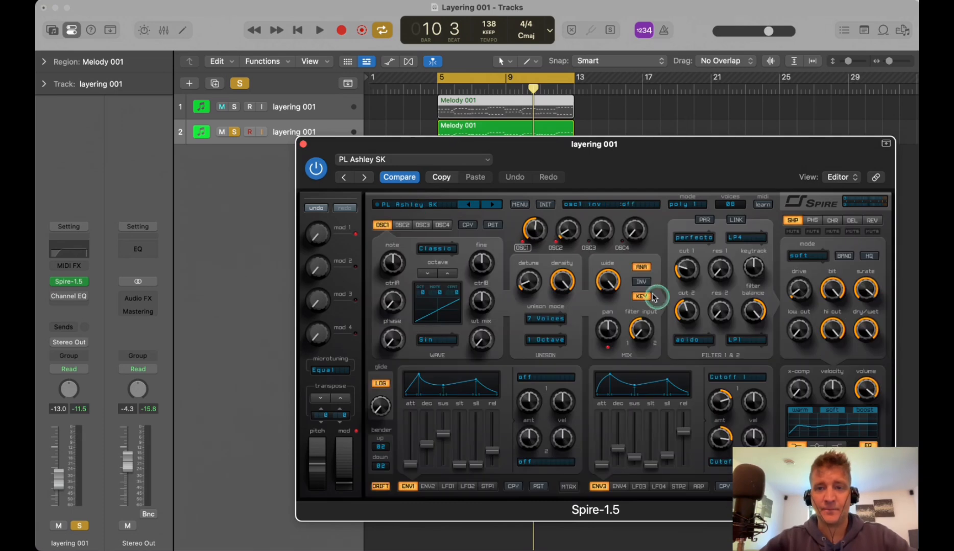
pyautogui.press('space')
pyautogui.moveTo(687, 271)
pyautogui.mouseDown()
pyautogui.moveTo(688, 280)
pyautogui.moveTo(687, 206)
pyautogui.moveTo(688, 277)
pyautogui.mouseUp()
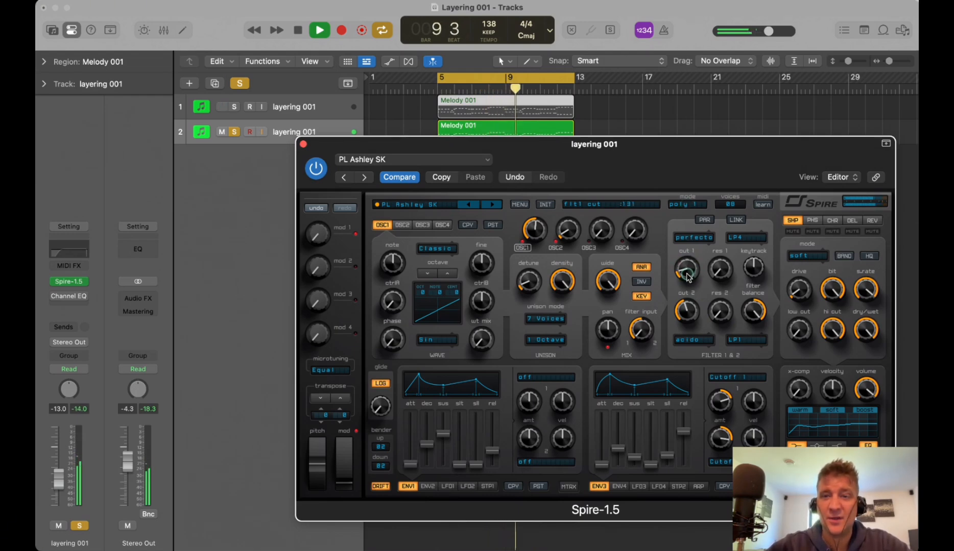
pyautogui.moveTo(443, 435); pyautogui.dragTo(441, 449)
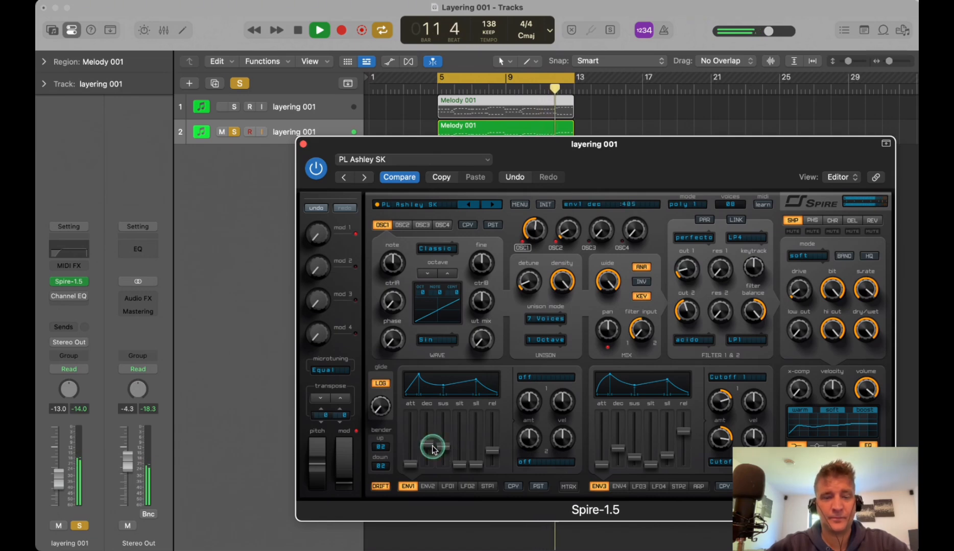
pyautogui.click(482, 315)
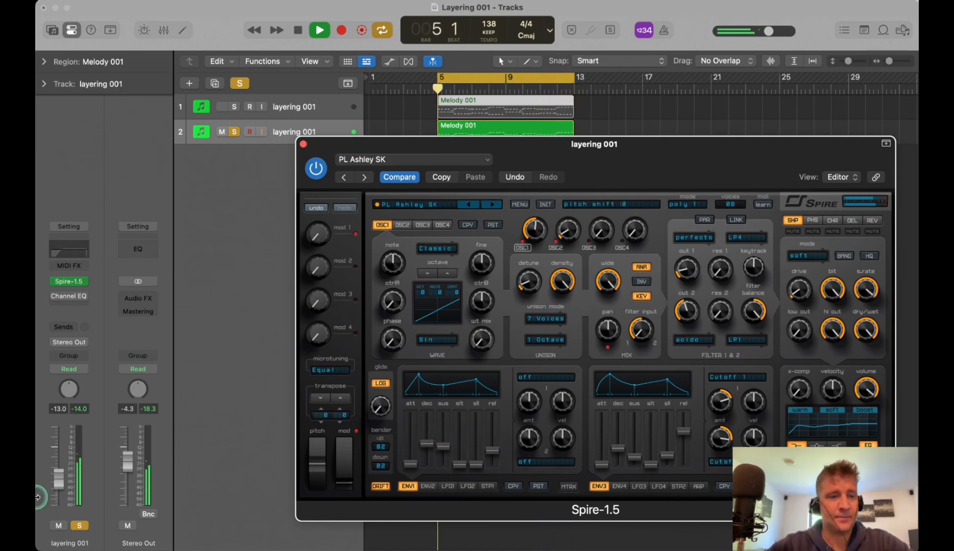
# Raise the second layering 001 track's volume to -9.2 dB and stop playback.
pyautogui.click(64, 466)
pyautogui.moveTo(64, 466); pyautogui.dragTo(63, 452)
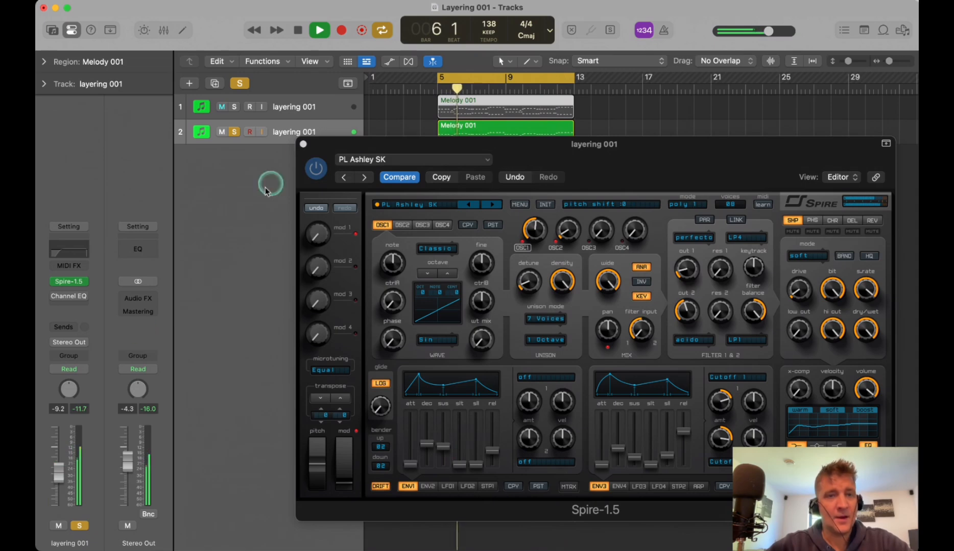
pyautogui.press('space')
# Move the Spire window clear of the regions and solo the first layering 001 track together with the second.
pyautogui.moveTo(432, 141); pyautogui.dragTo(444, 202)
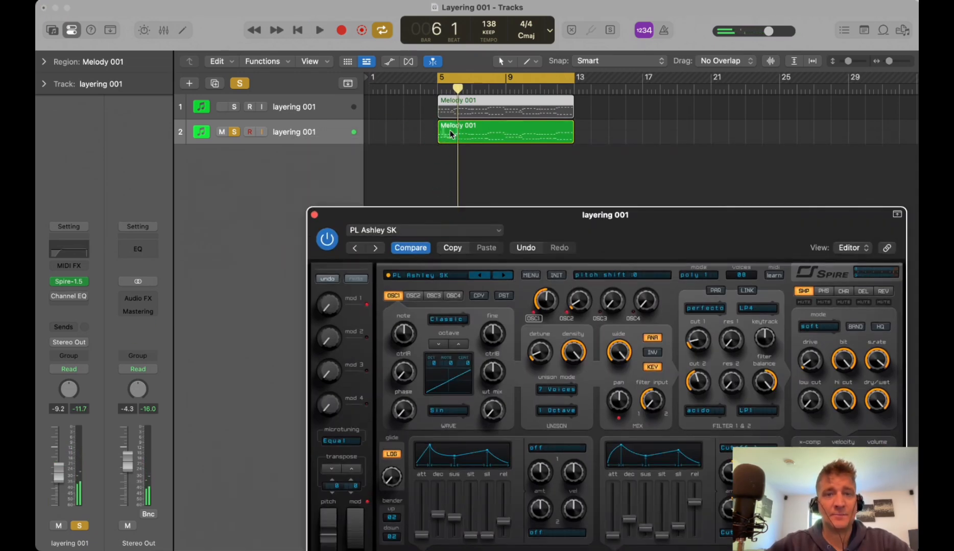
pyautogui.click(441, 151)
pyautogui.click(240, 107)
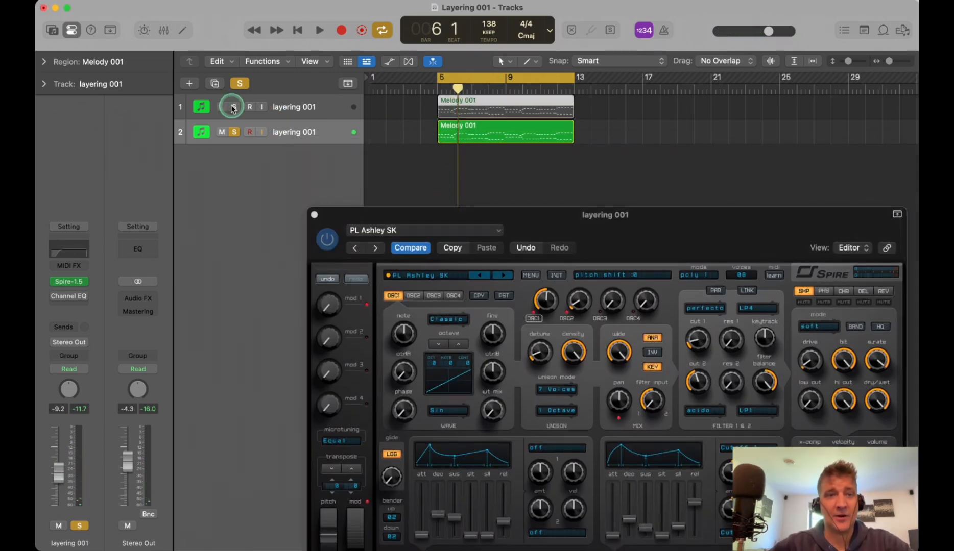
pyautogui.click(292, 107)
pyautogui.click(291, 145)
pyautogui.click(241, 135)
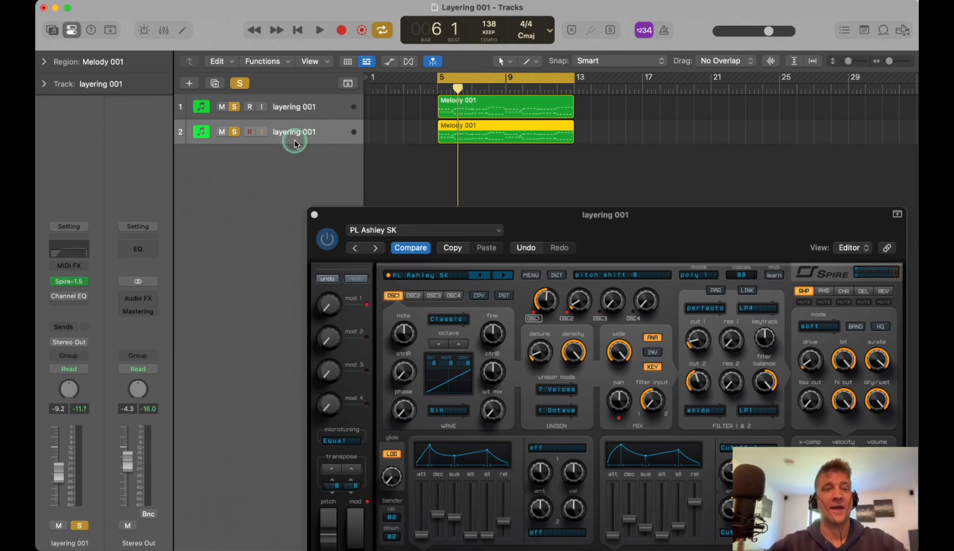
# Play the melody and switch the second track's solo off and on to compare the single pluck with the layered sound.
pyautogui.press('space')
pyautogui.click(234, 133)
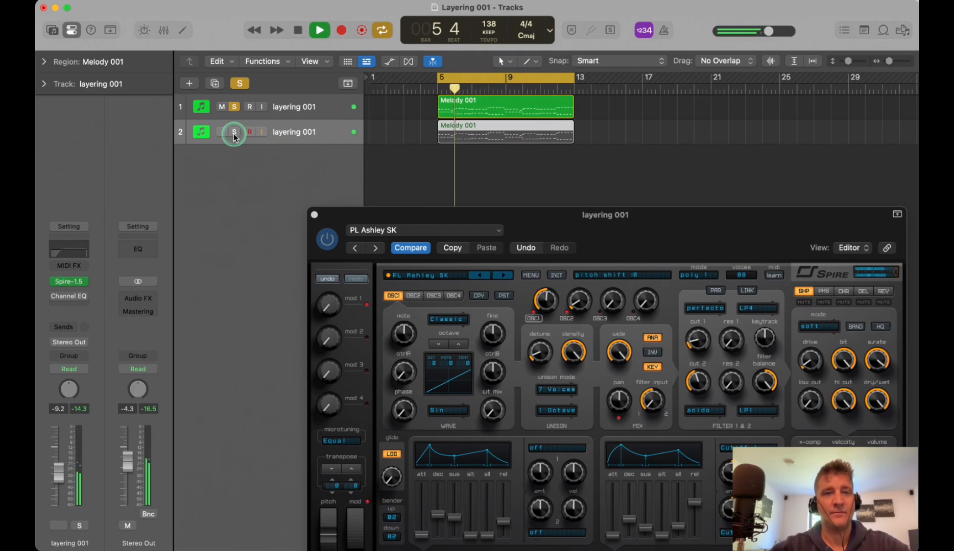
pyautogui.click(235, 132)
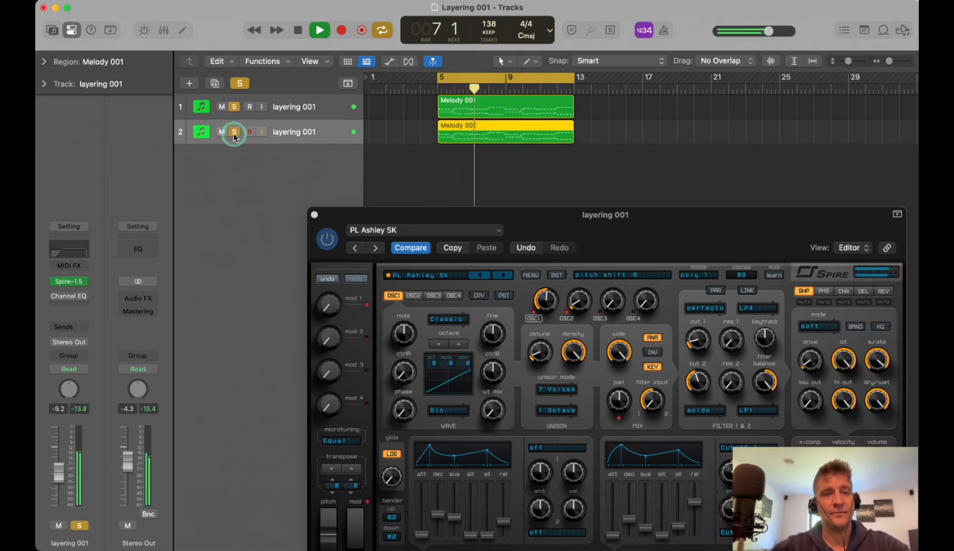
pyautogui.click(235, 133)
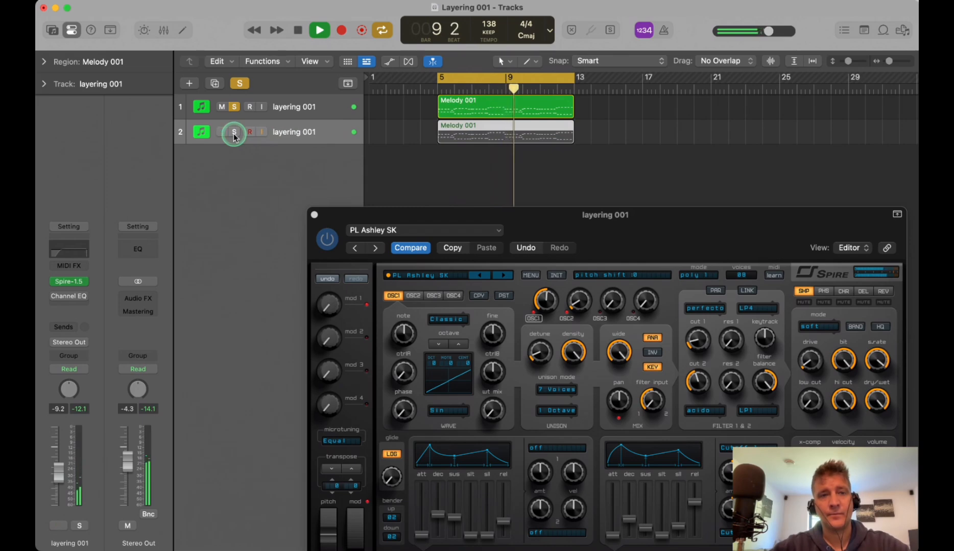
pyautogui.click(234, 133)
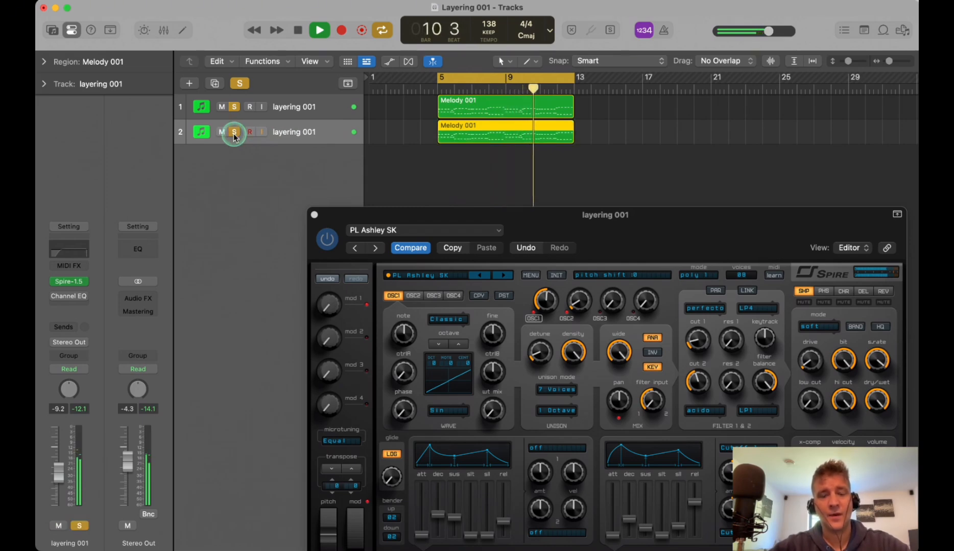
pyautogui.press('space')
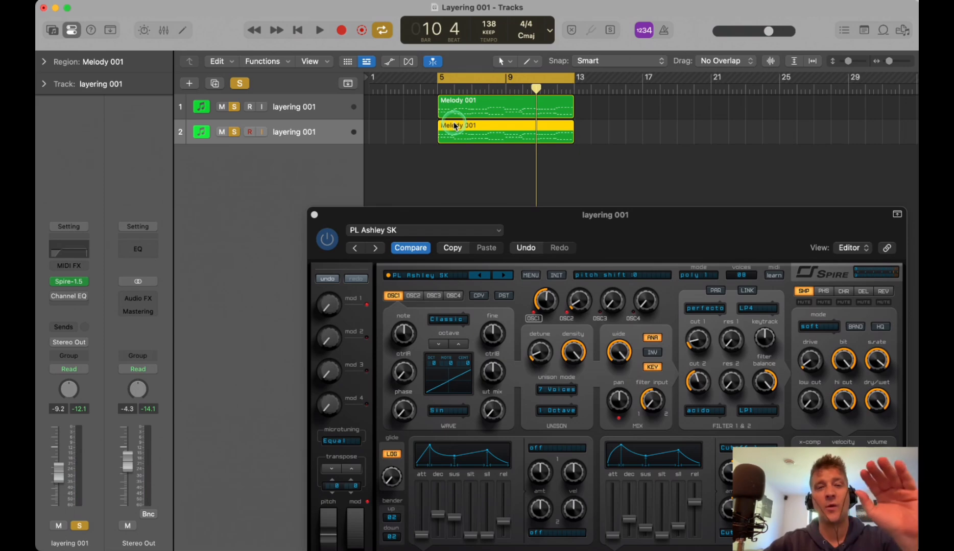
# Duplicate the second layering 001 track and copy its Melody 001 region onto the new third track at bar 5.
pyautogui.click(412, 120)
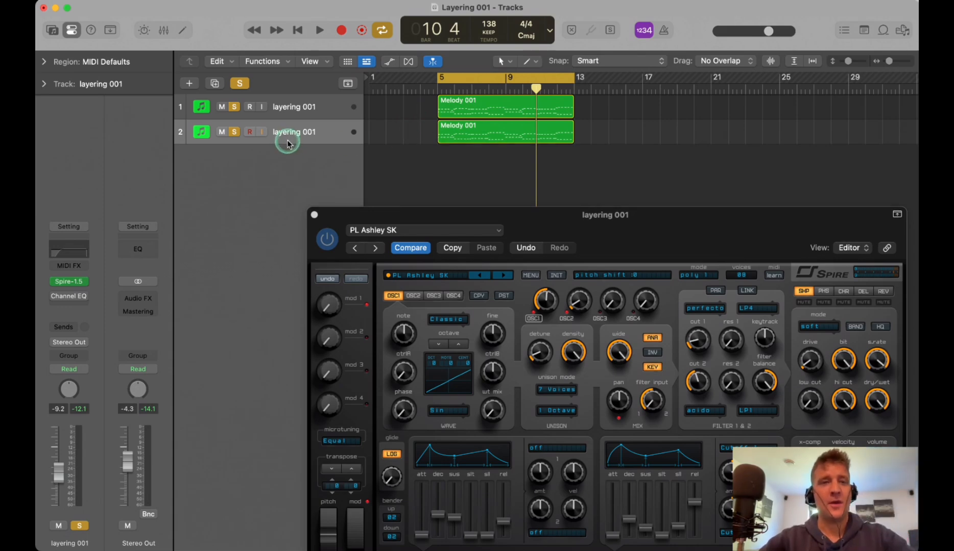
pyautogui.click(308, 132)
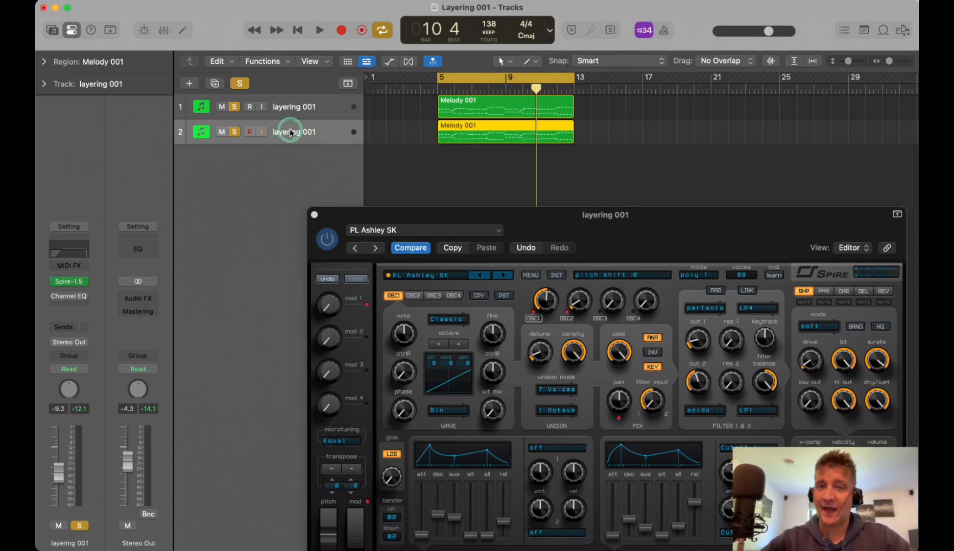
pyautogui.click(214, 84)
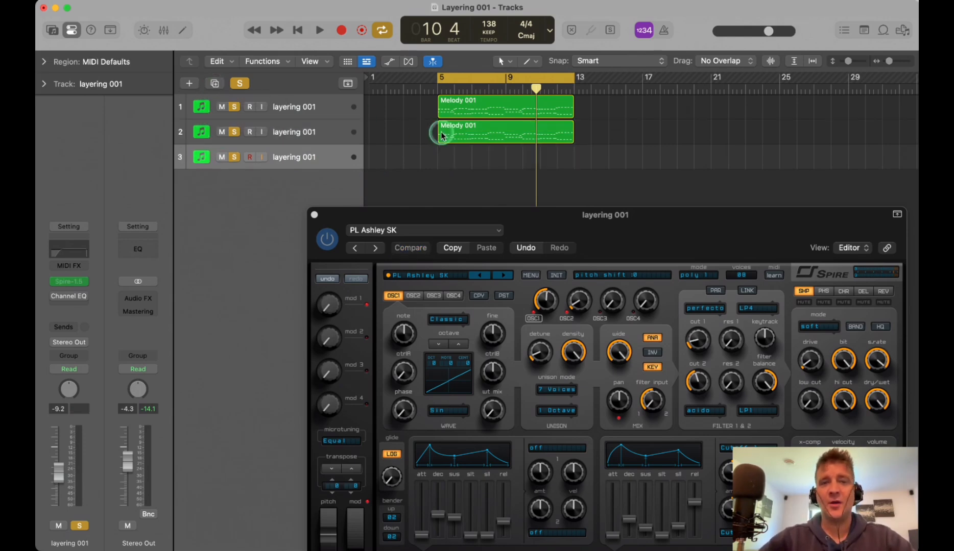
pyautogui.moveTo(458, 132); pyautogui.dragTo(454, 156)
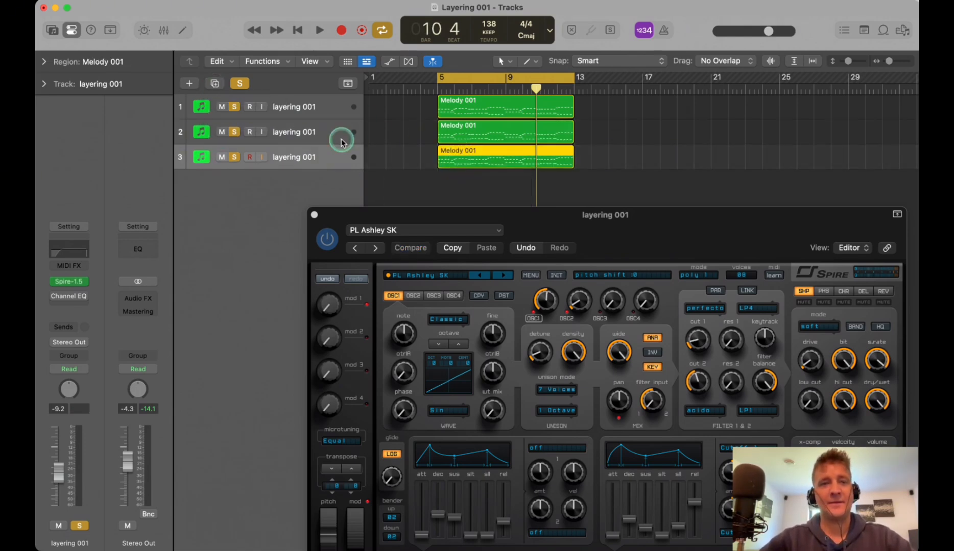
# Clear the solos on all three tracks and solo only the second layering 001 track.
pyautogui.click(234, 132)
pyautogui.click(235, 106)
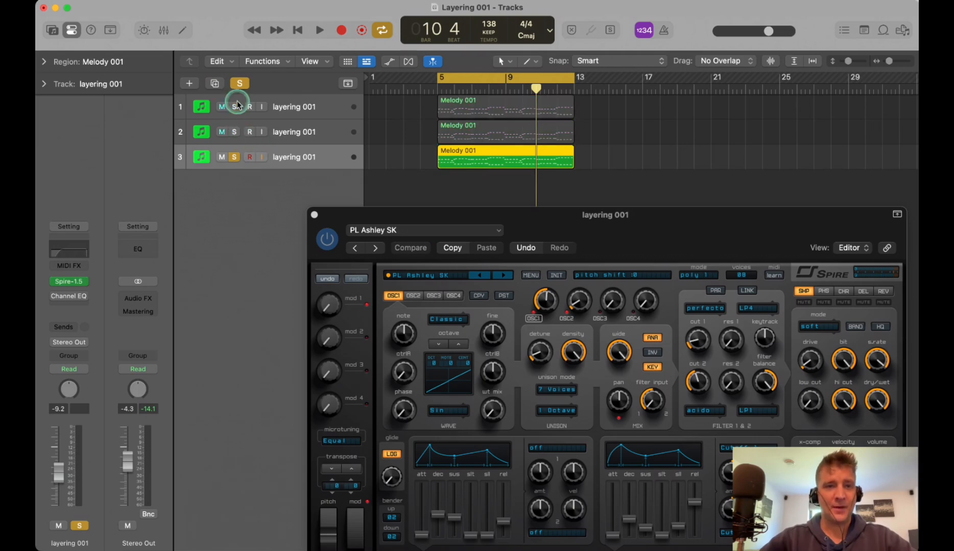
pyautogui.click(234, 157)
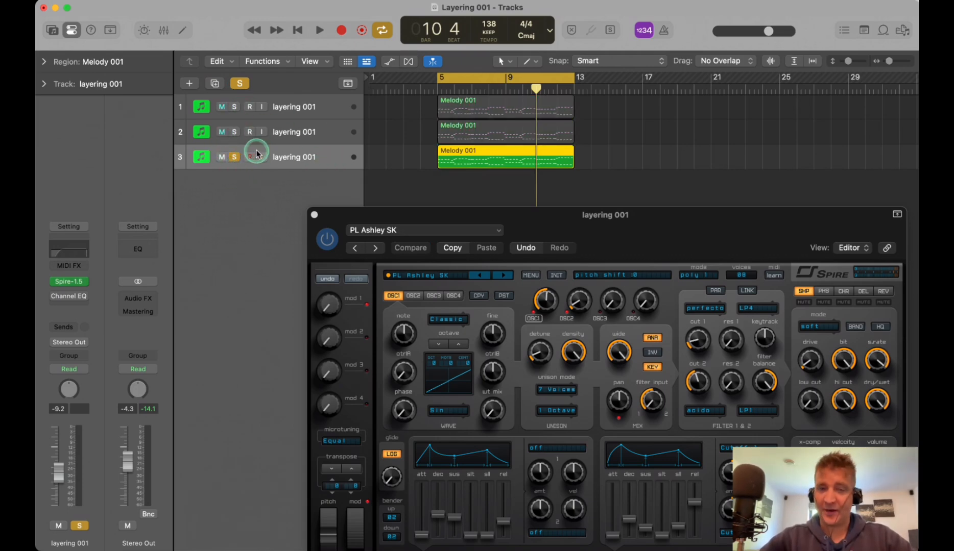
pyautogui.click(234, 157)
pyautogui.click(309, 133)
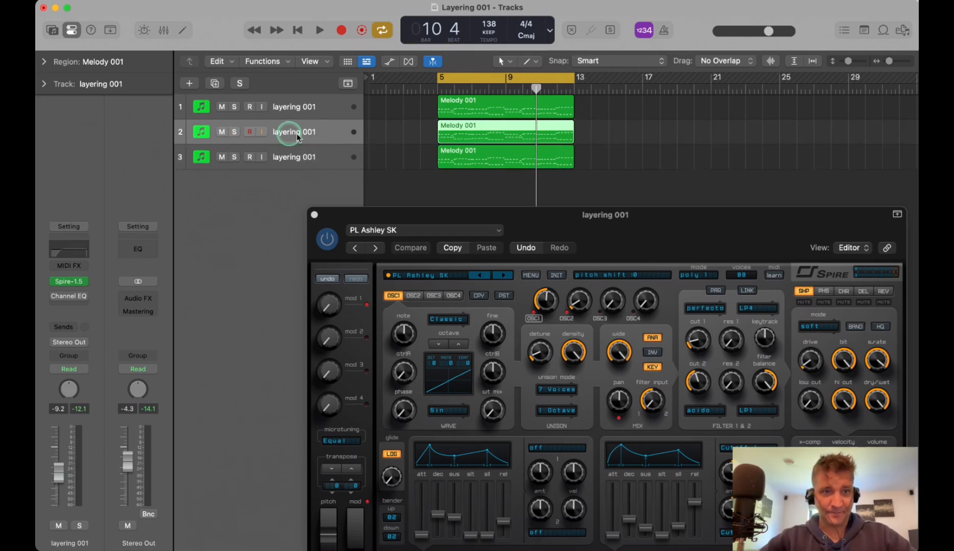
pyautogui.click(234, 132)
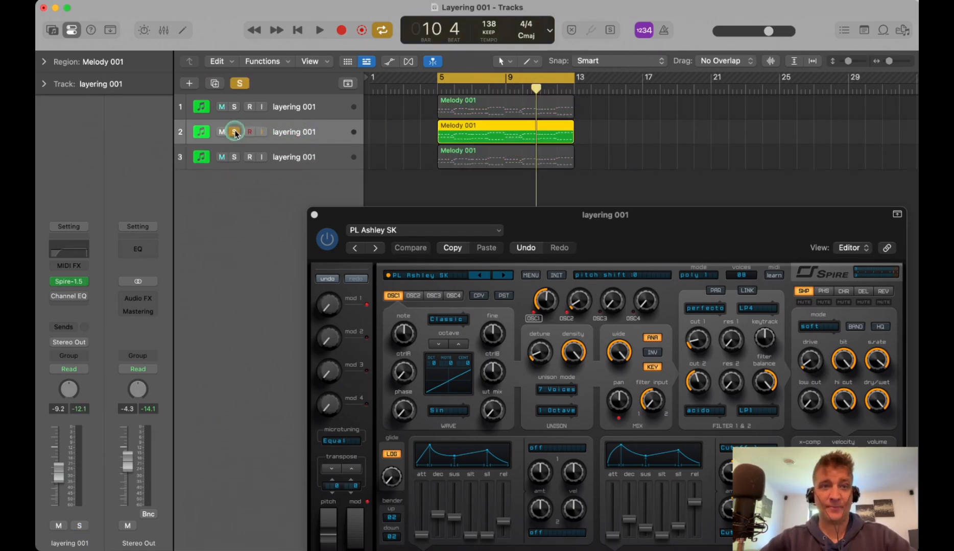
# Enable the second track's Channel EQ and lower its low-cut frequency slightly during playback.
pyautogui.click(88, 257)
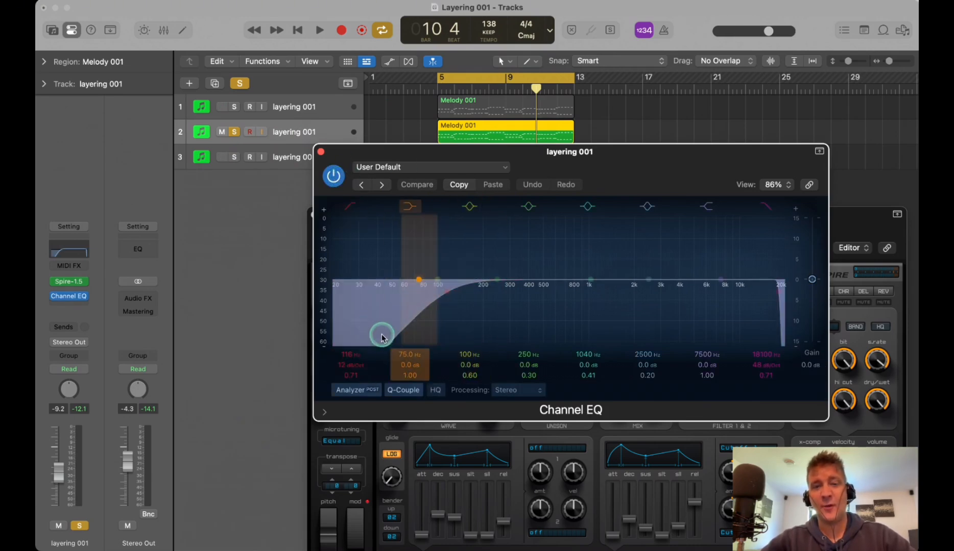
pyautogui.click(332, 176)
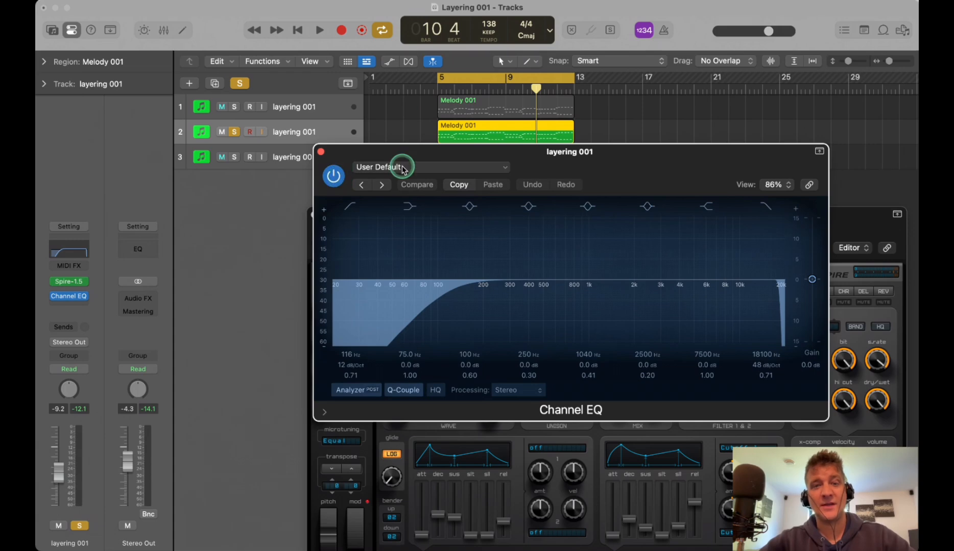
pyautogui.press('space')
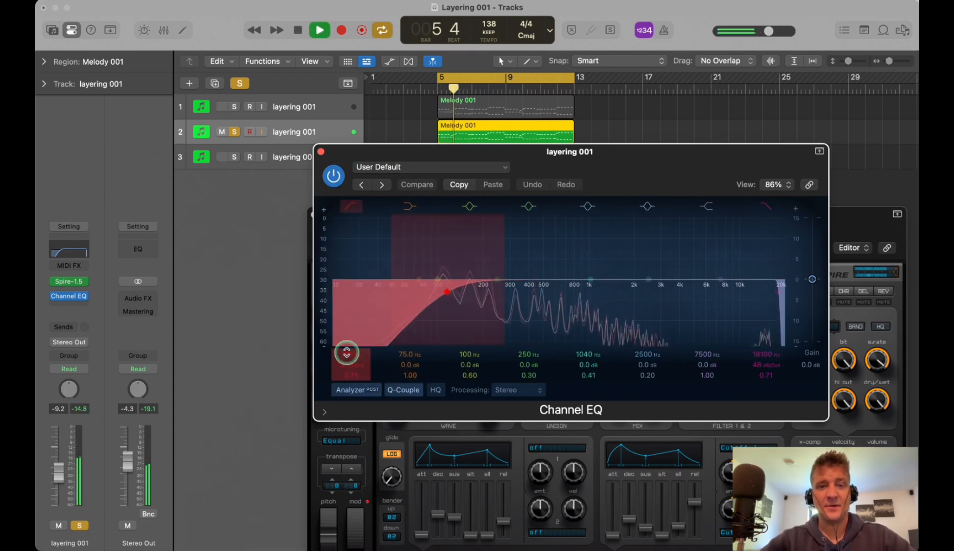
pyautogui.moveTo(347, 357)
pyautogui.mouseDown()
pyautogui.moveTo(347, 348)
pyautogui.moveTo(347, 361)
pyautogui.mouseUp()
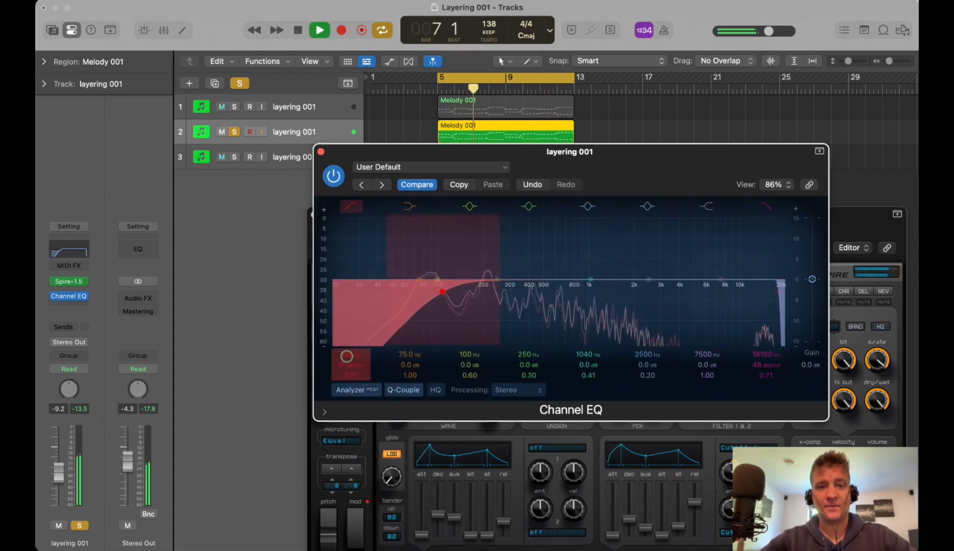
pyautogui.press('space')
pyautogui.click(321, 152)
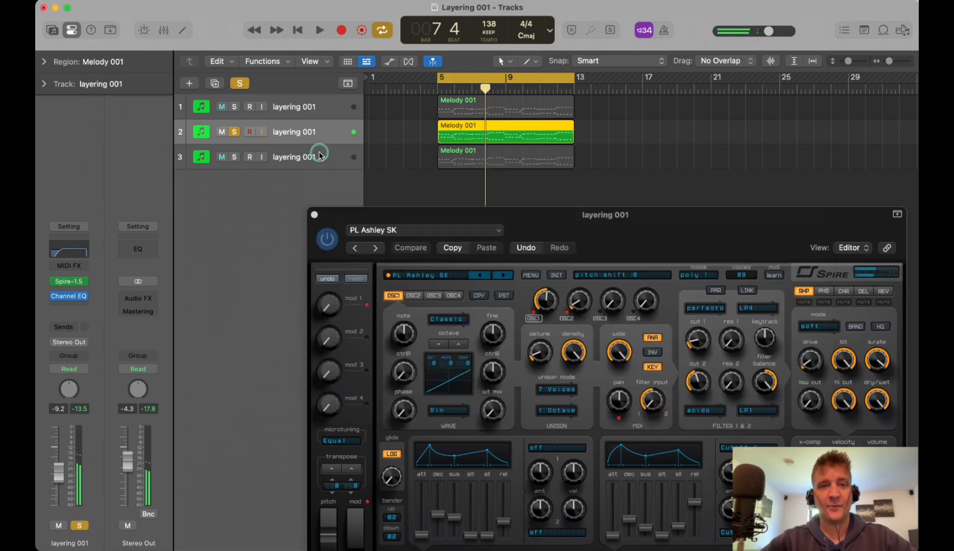
# Mute the third layering 001 track and solo the first one alongside the second, with the Spire window closed.
pyautogui.click(222, 157)
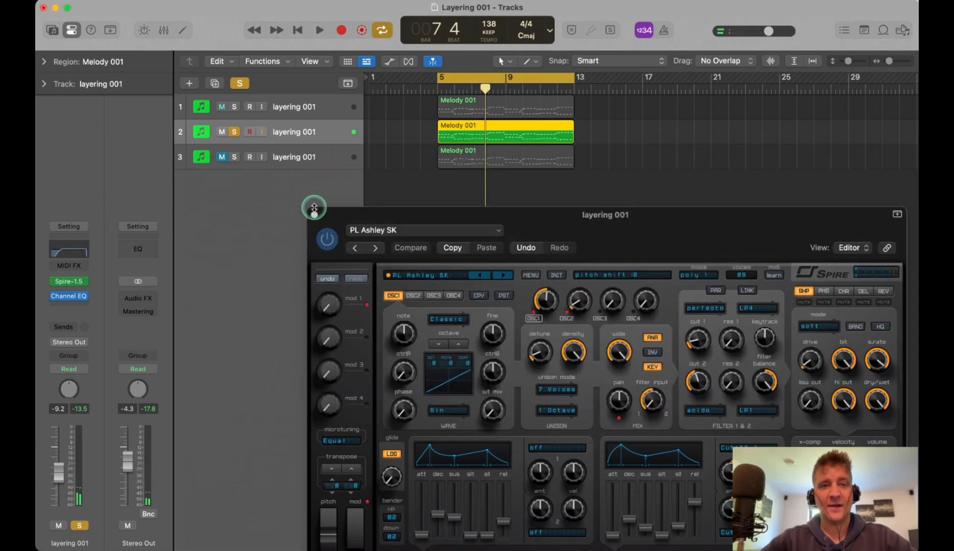
pyautogui.click(312, 215)
pyautogui.click(293, 107)
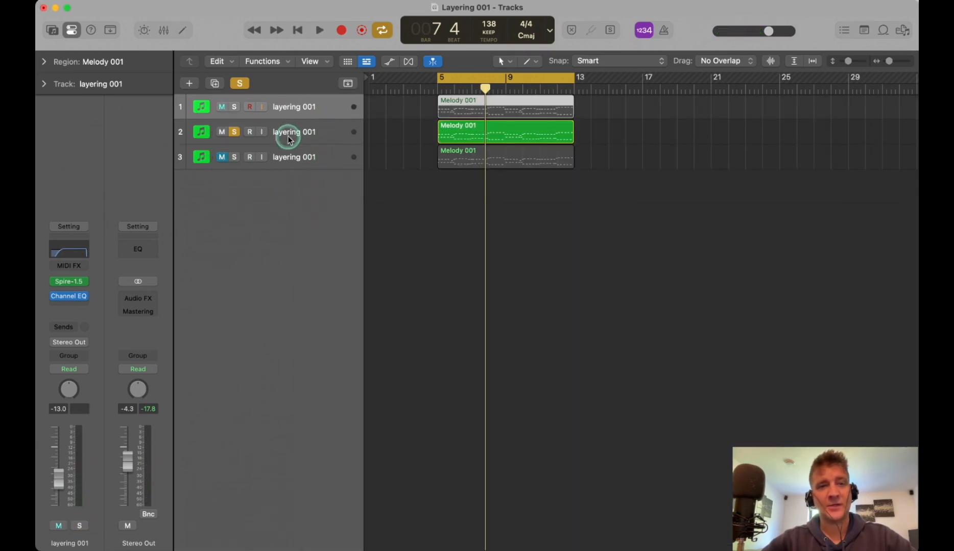
pyautogui.click(233, 108)
# Play the EQ'd layers and toggle the second track's solo to compare the first pluck alone with both together.
pyautogui.press('space')
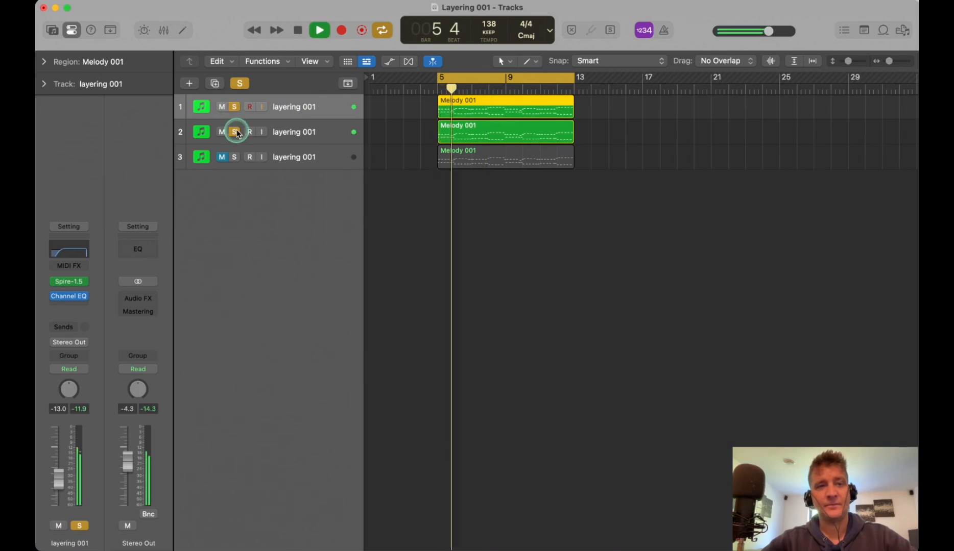
pyautogui.click(235, 132)
pyautogui.click(235, 131)
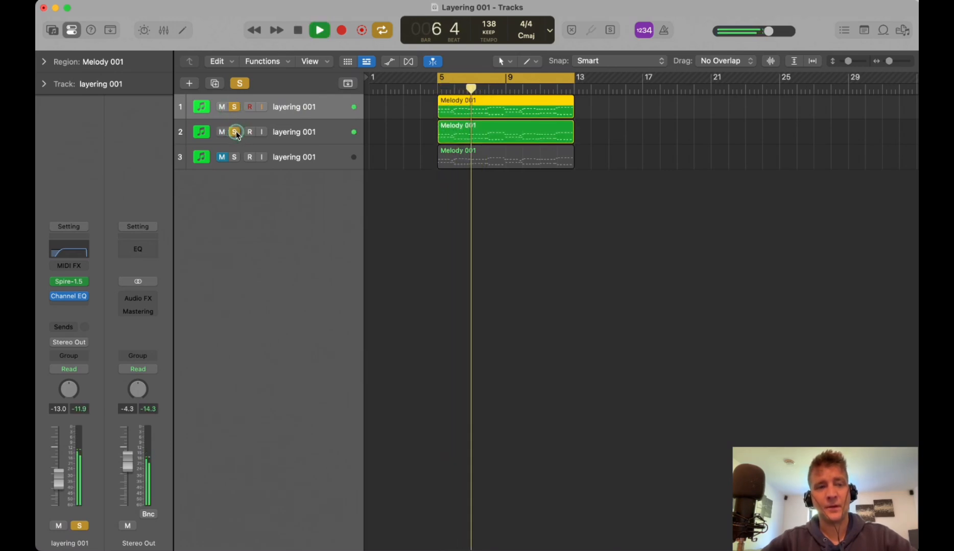
pyautogui.click(319, 130)
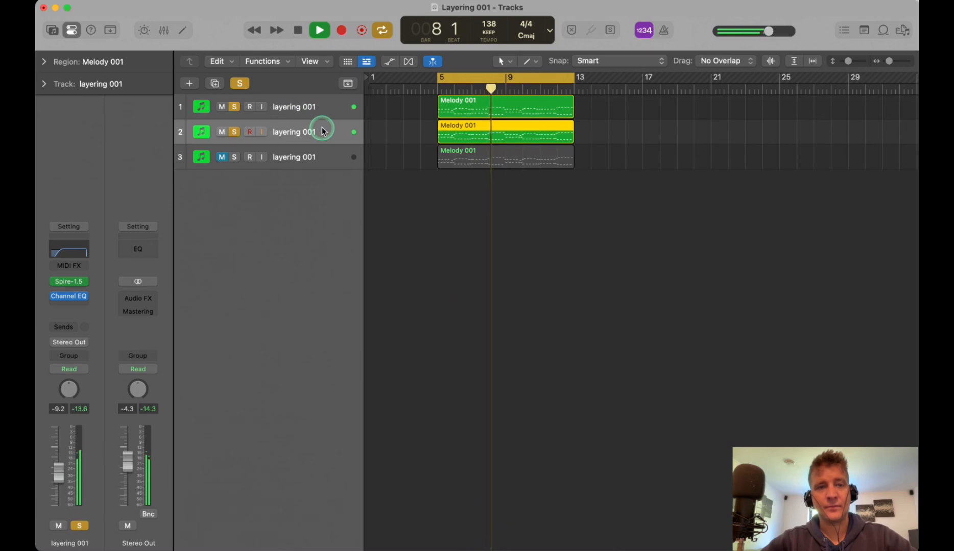
pyautogui.click(234, 132)
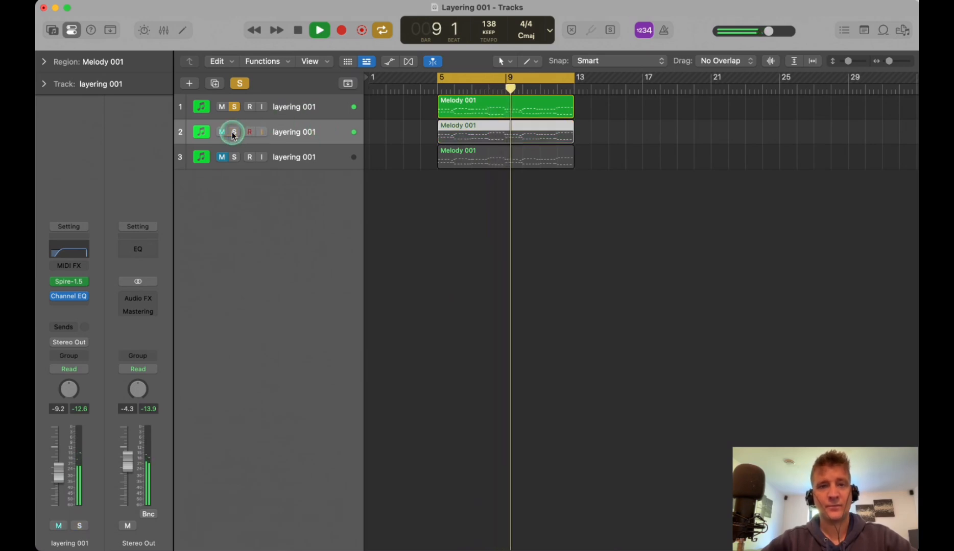
pyautogui.click(233, 132)
pyautogui.press('space')
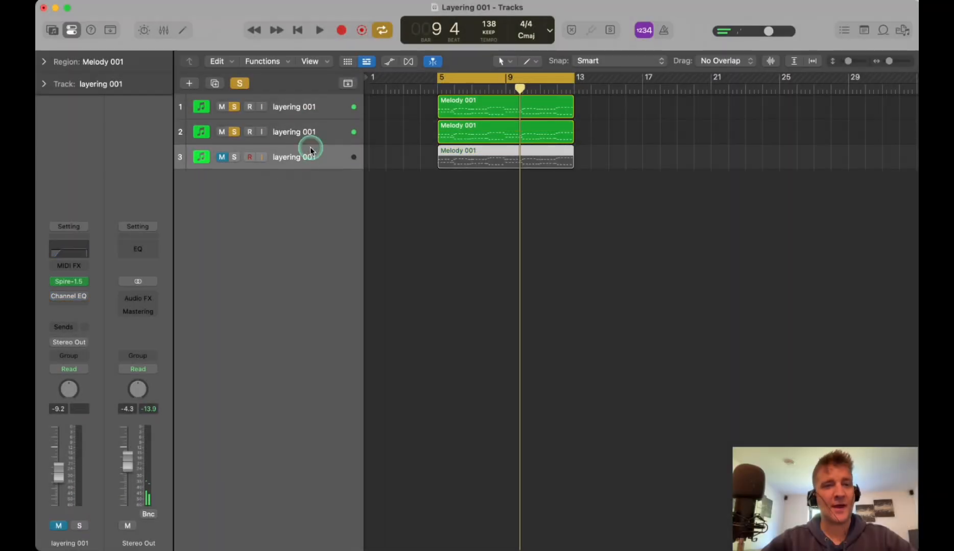
pyautogui.click(259, 176)
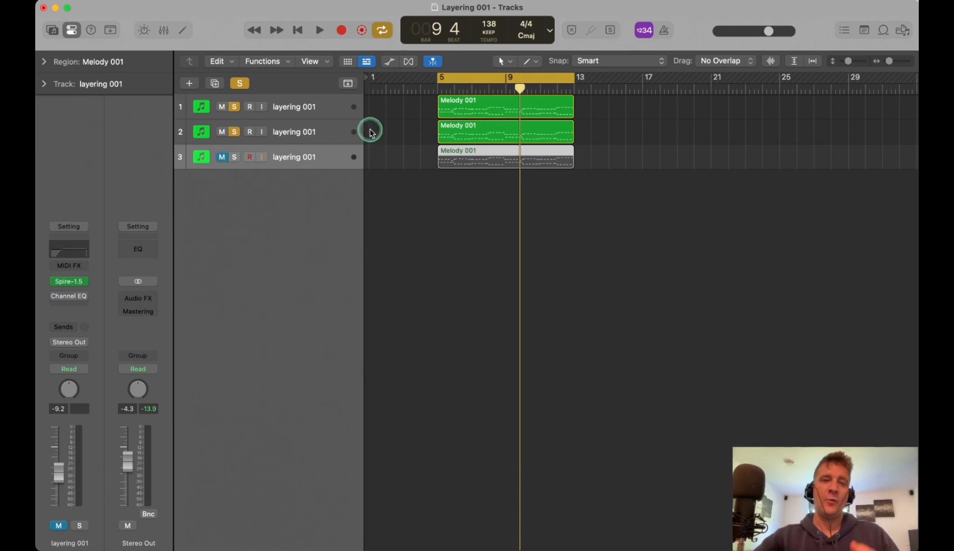
pyautogui.moveTo(419, 106); pyautogui.dragTo(411, 130)
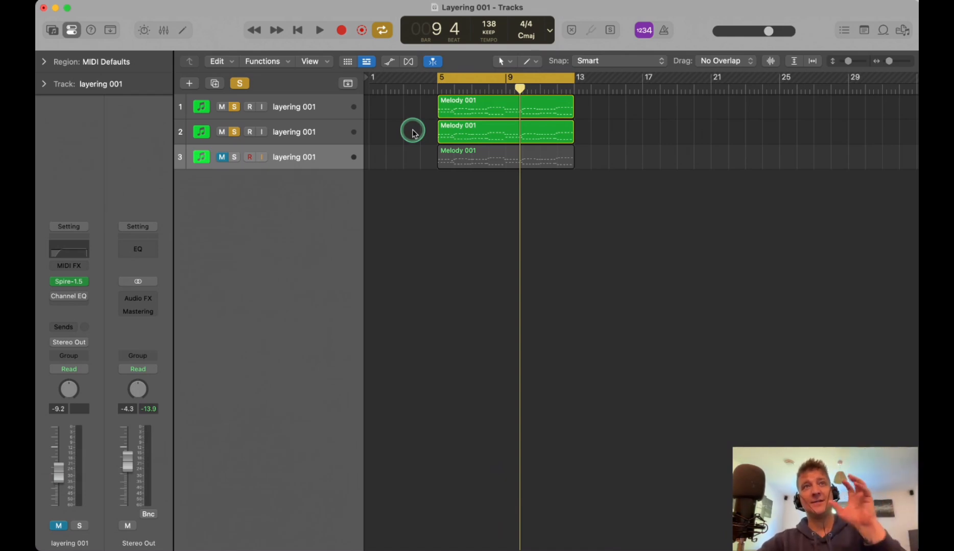
# Unmute the third layering 001 track and solo it alongside the other two.
pyautogui.click(485, 131)
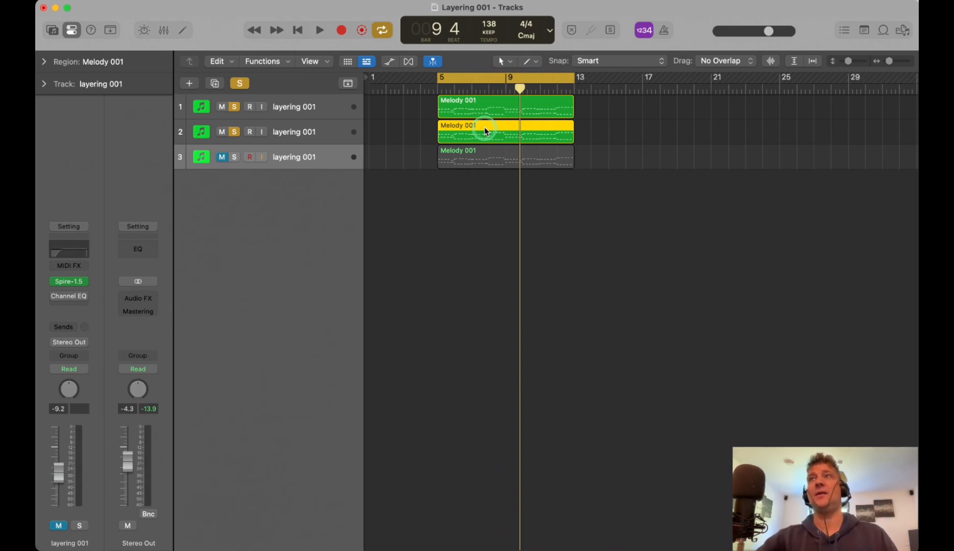
pyautogui.click(464, 156)
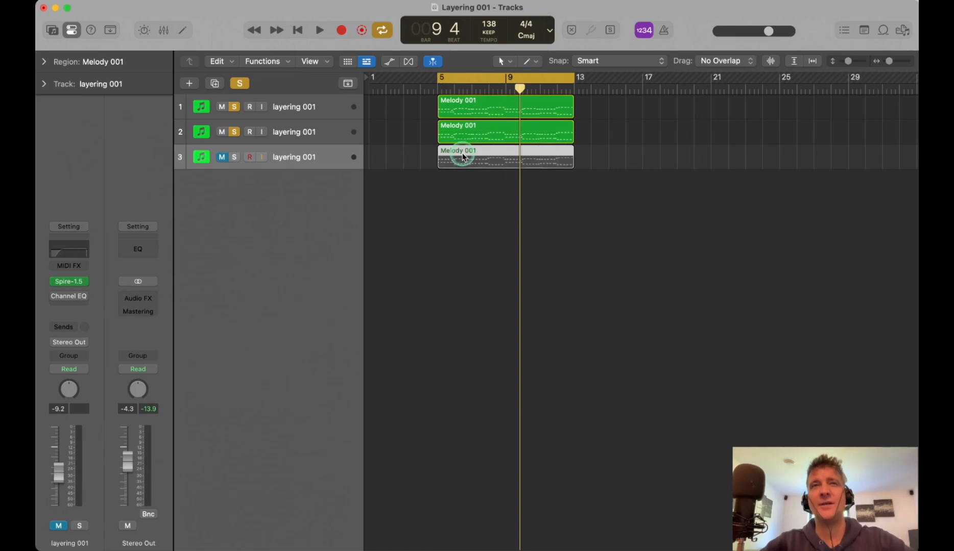
pyautogui.click(222, 157)
pyautogui.click(234, 157)
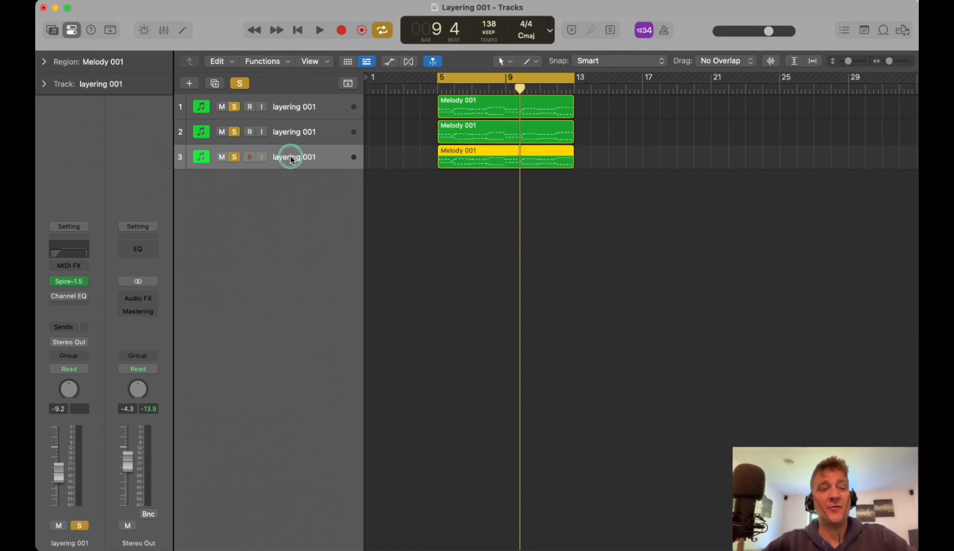
# Look through the factory Pads, Leads and Plucks folders in the third track's Spire preset browser, and close the plug-in window.
pyautogui.click(68, 282)
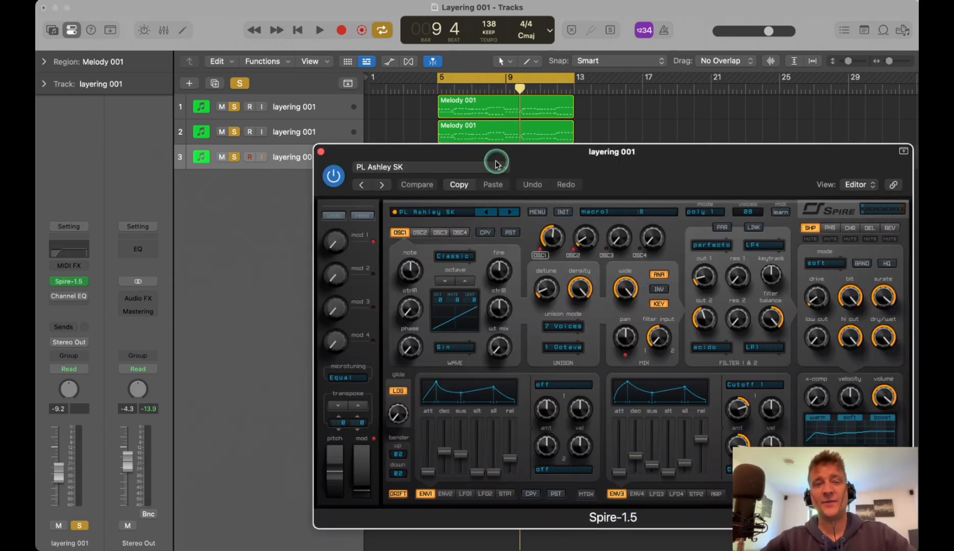
pyautogui.moveTo(539, 150); pyautogui.dragTo(478, 123)
pyautogui.click(429, 178)
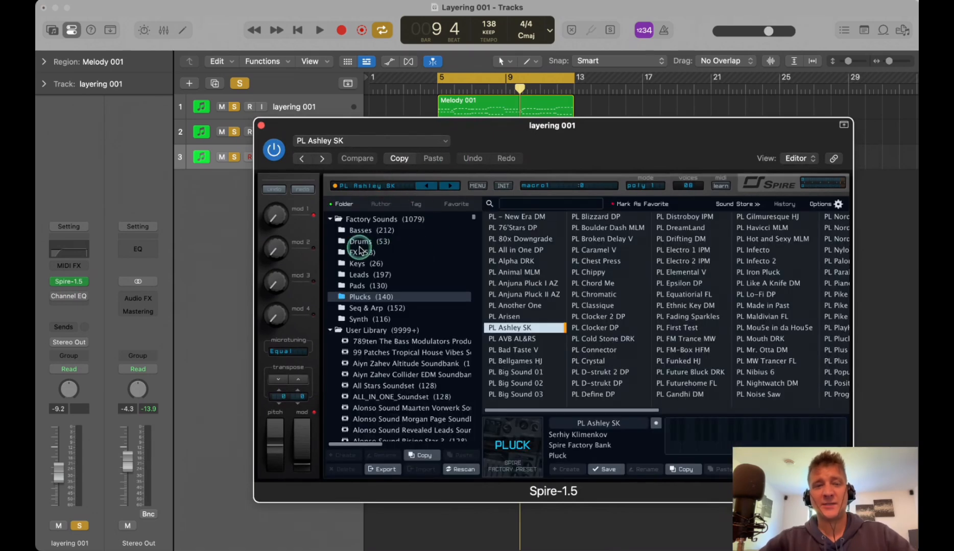
pyautogui.click(360, 286)
pyautogui.click(371, 275)
pyautogui.click(373, 286)
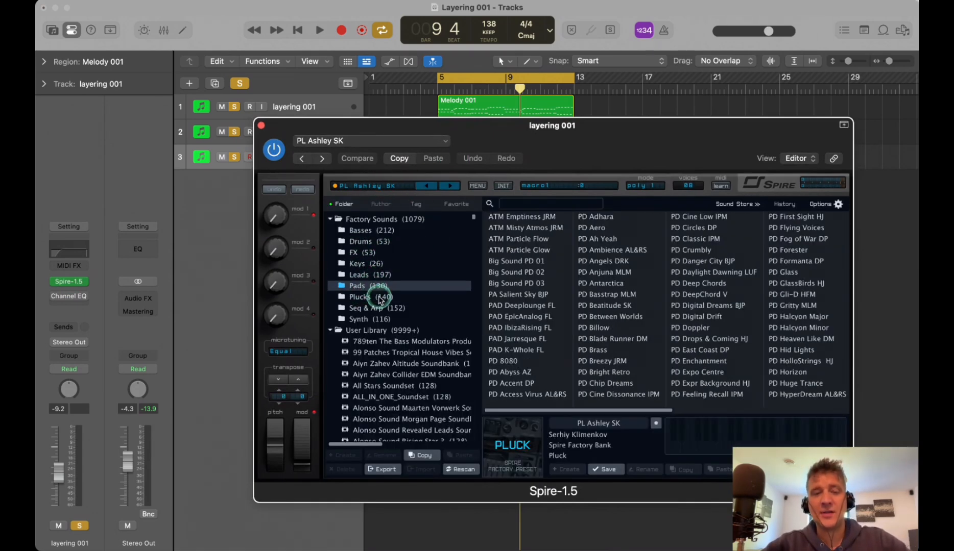
pyautogui.click(379, 300)
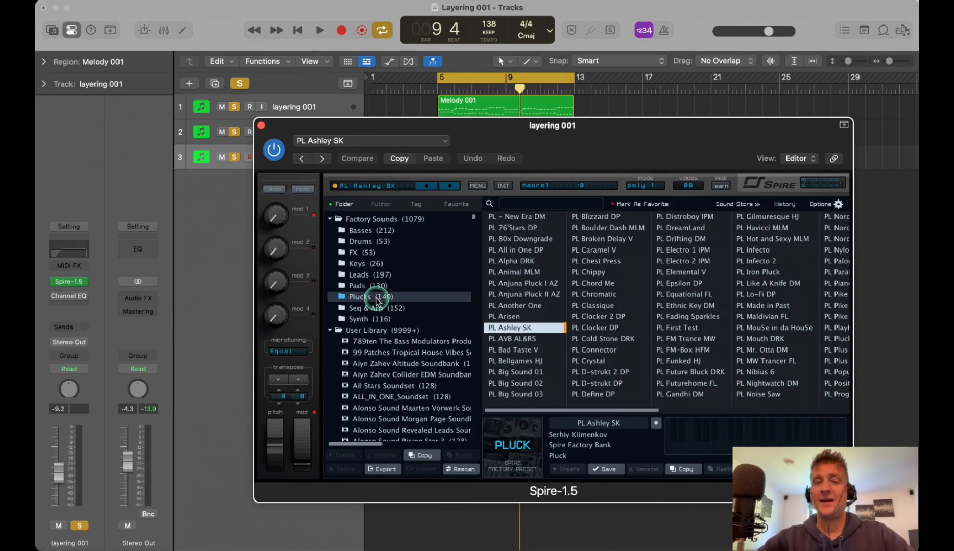
pyautogui.click(376, 285)
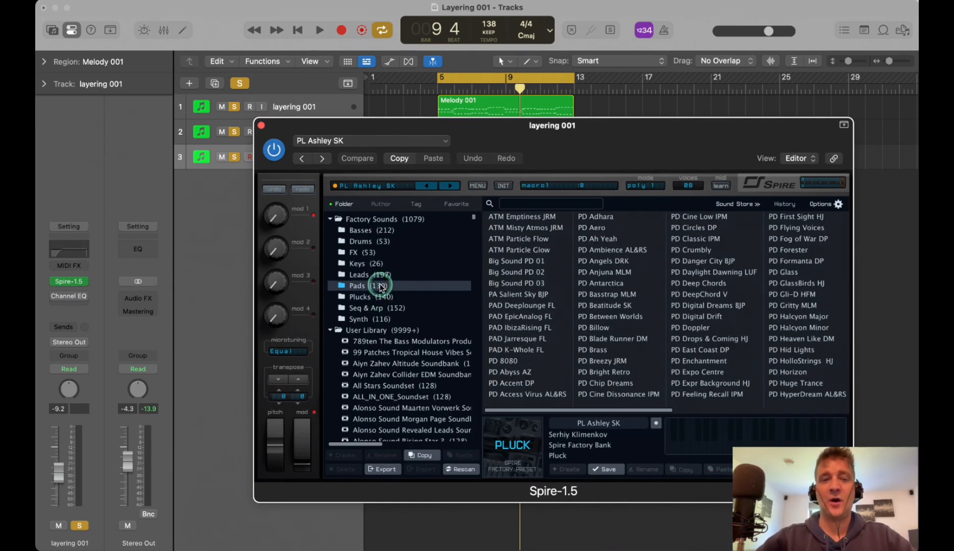
pyautogui.click(374, 276)
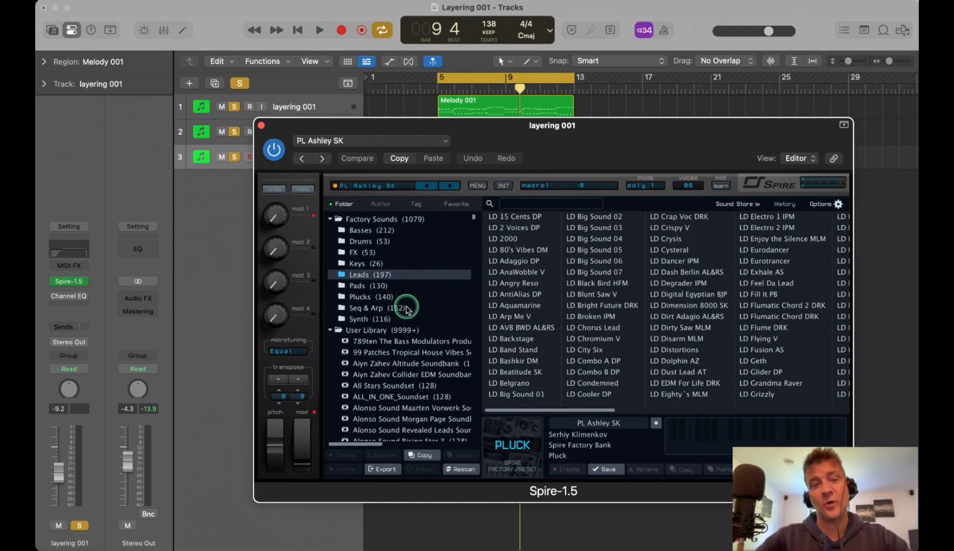
pyautogui.click(362, 298)
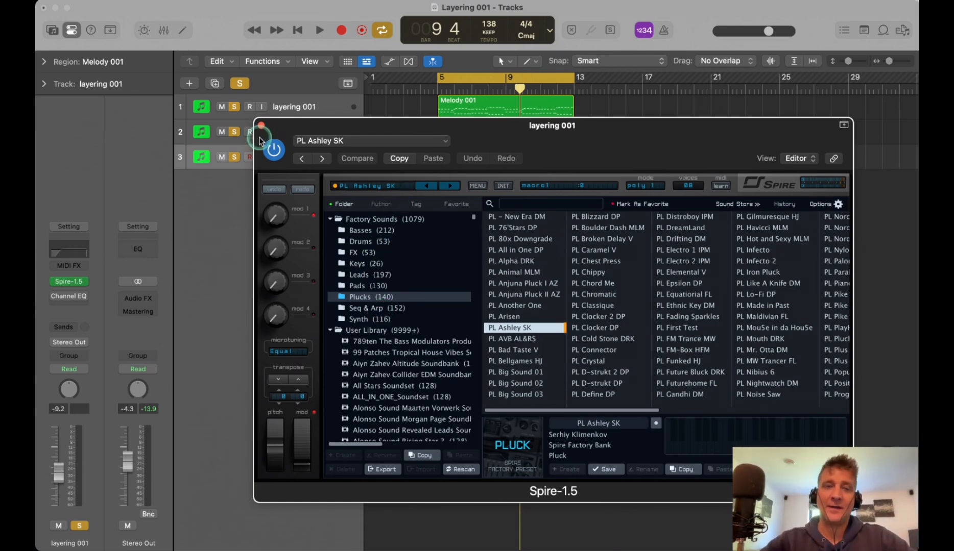
pyautogui.click(260, 125)
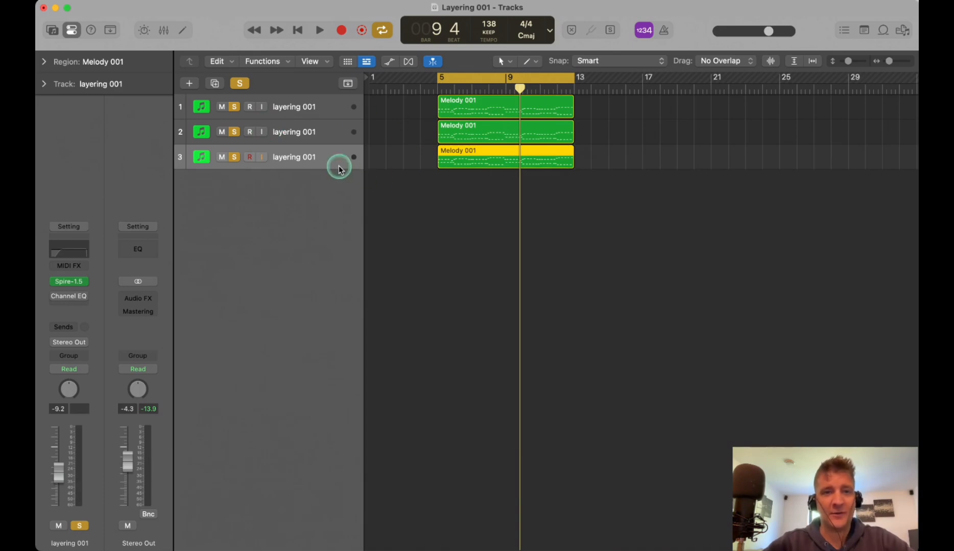
# Reopen the third track's Spire preset browser and clear the solos on the first two tracks.
pyautogui.click(68, 281)
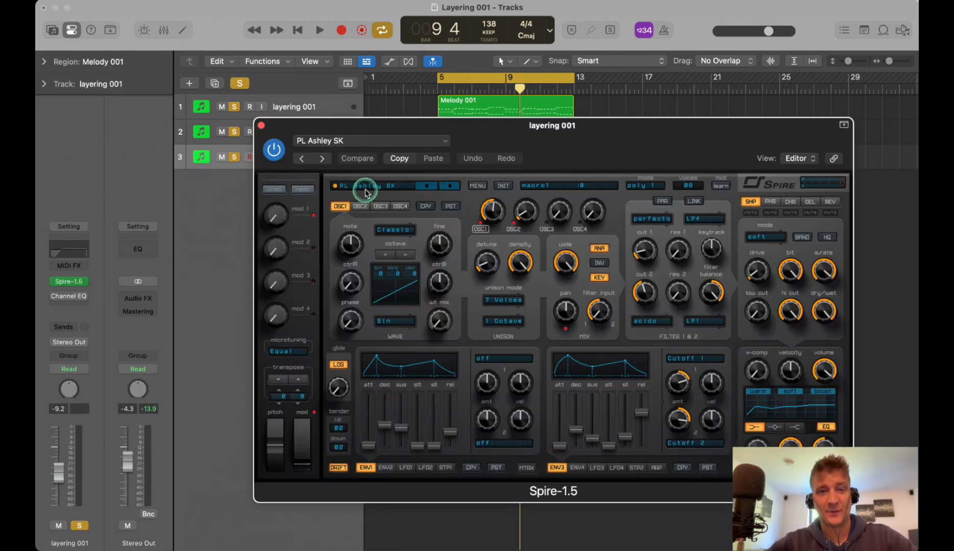
pyautogui.click(364, 190)
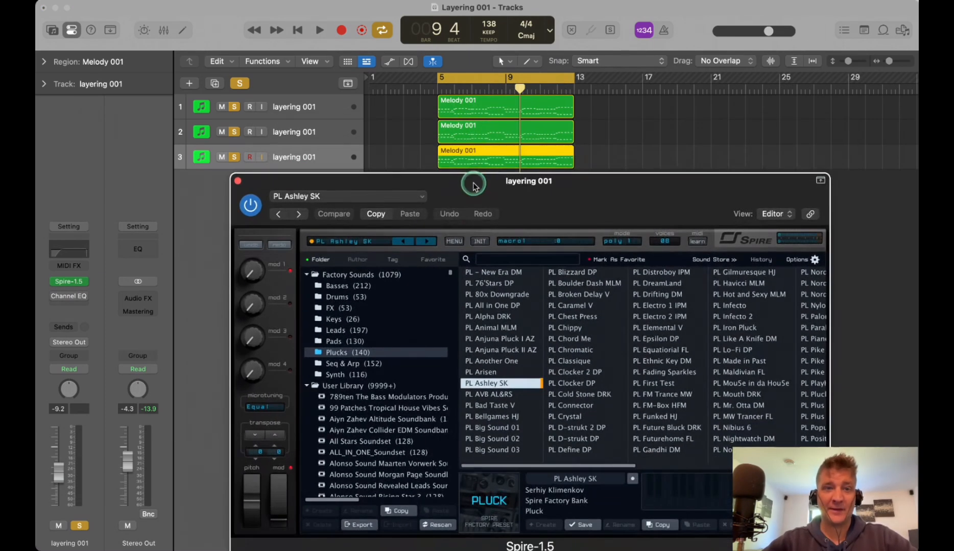
pyautogui.click(234, 132)
pyautogui.click(237, 106)
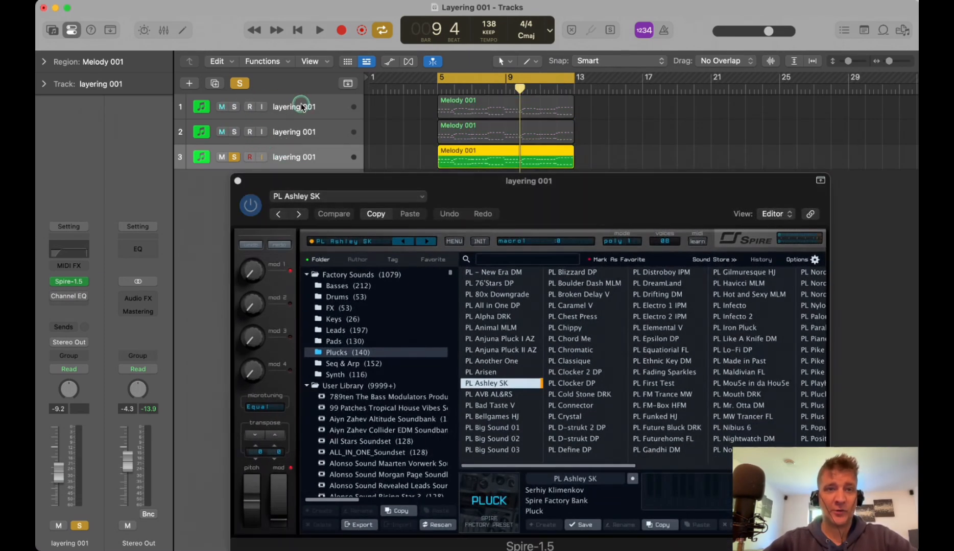
# Rename the three tracks as layer 01 top, layer 02 pluck and layer 03 warm.
pyautogui.click(305, 107)
pyautogui.click(309, 131)
pyautogui.click(310, 155)
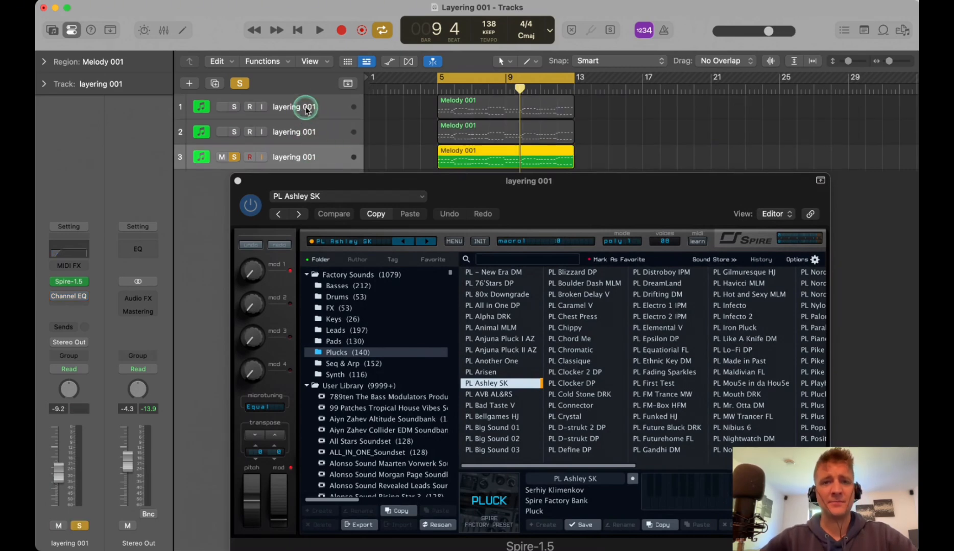
pyautogui.doubleClick(305, 105)
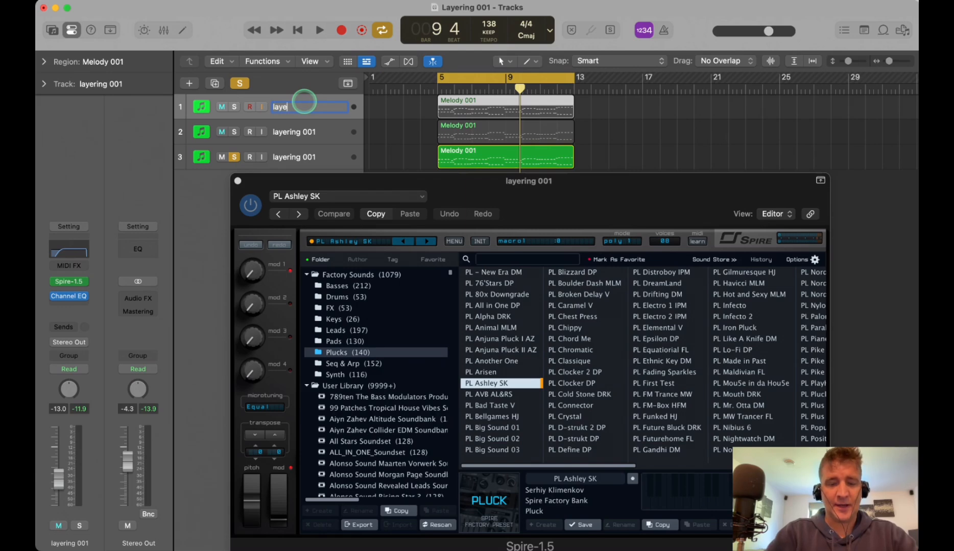
pyautogui.write('layer 01 t')
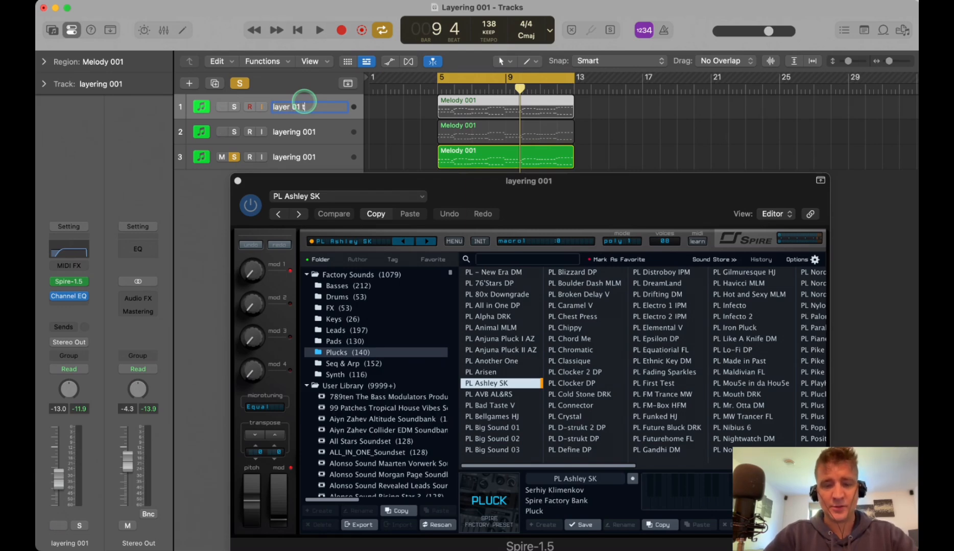
pyautogui.write('op')
pyautogui.doubleClick(301, 133)
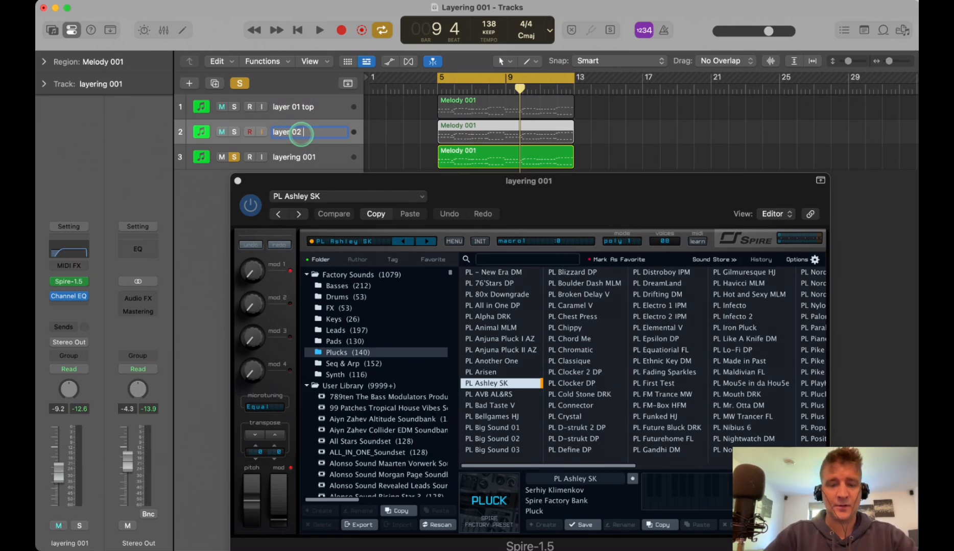
pyautogui.doubleClick(309, 156)
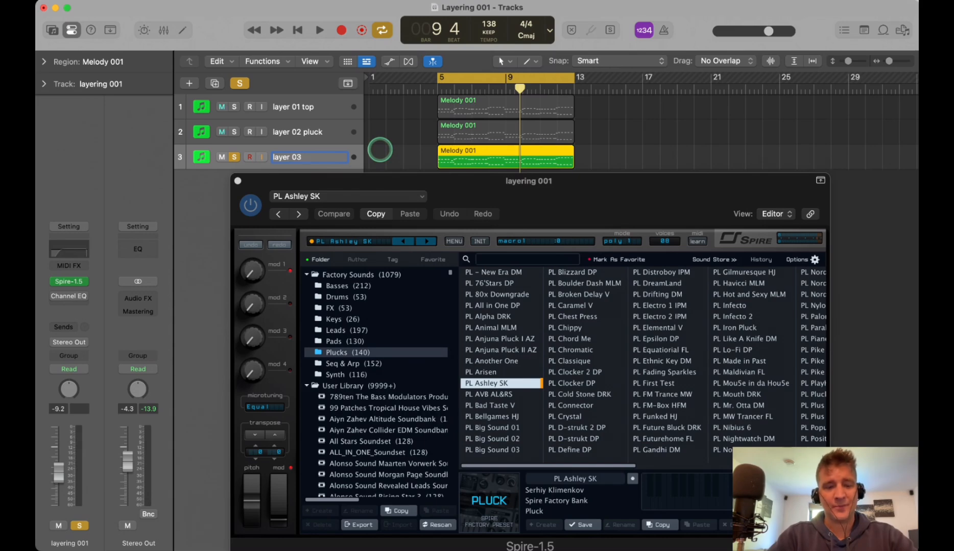
pyautogui.press('Return')
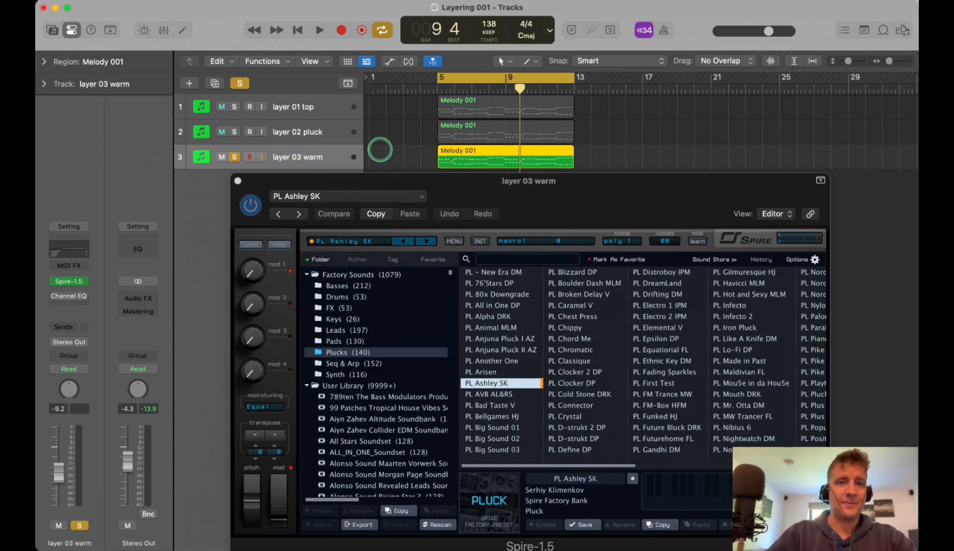
# Reopen Spire on the layer 03 warm track and show the factory Pads folder in its preset browser.
pyautogui.click(237, 180)
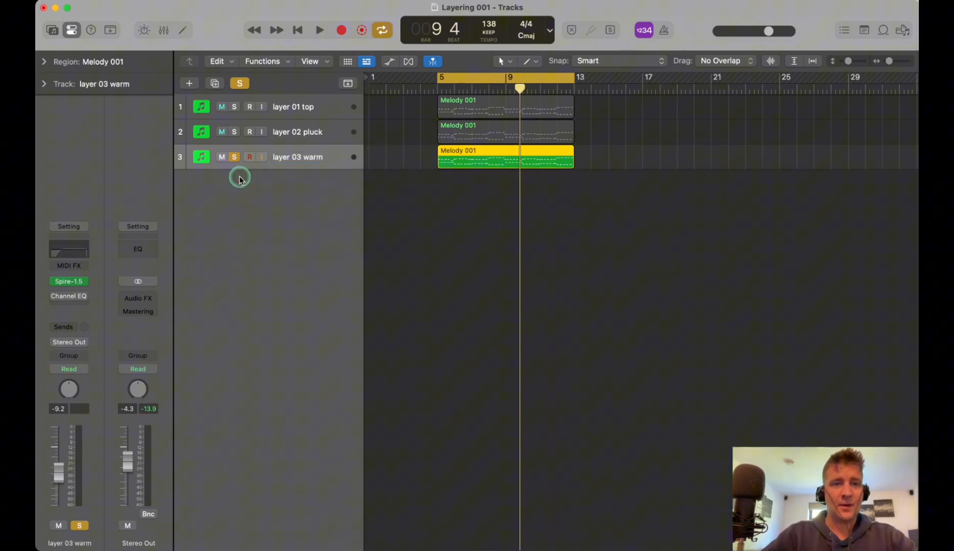
pyautogui.click(67, 282)
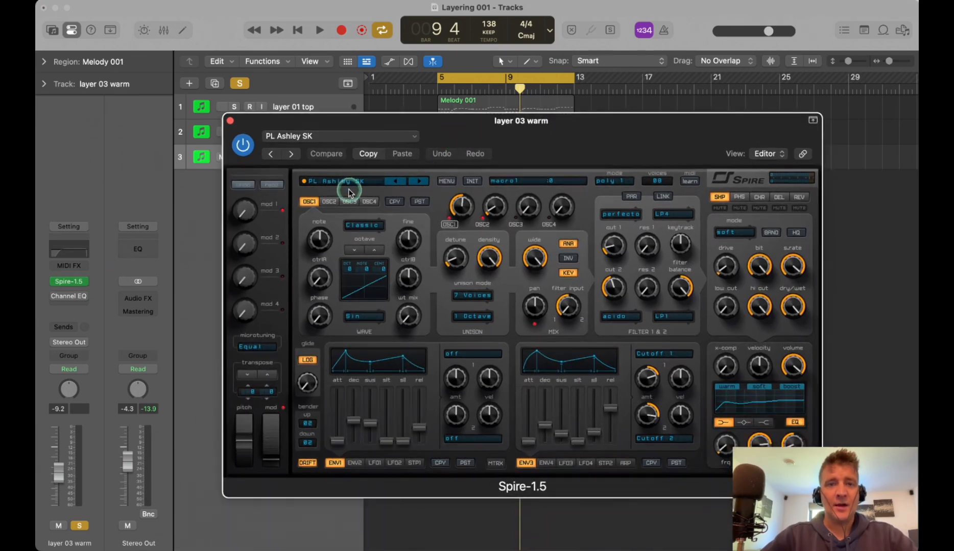
pyautogui.click(349, 189)
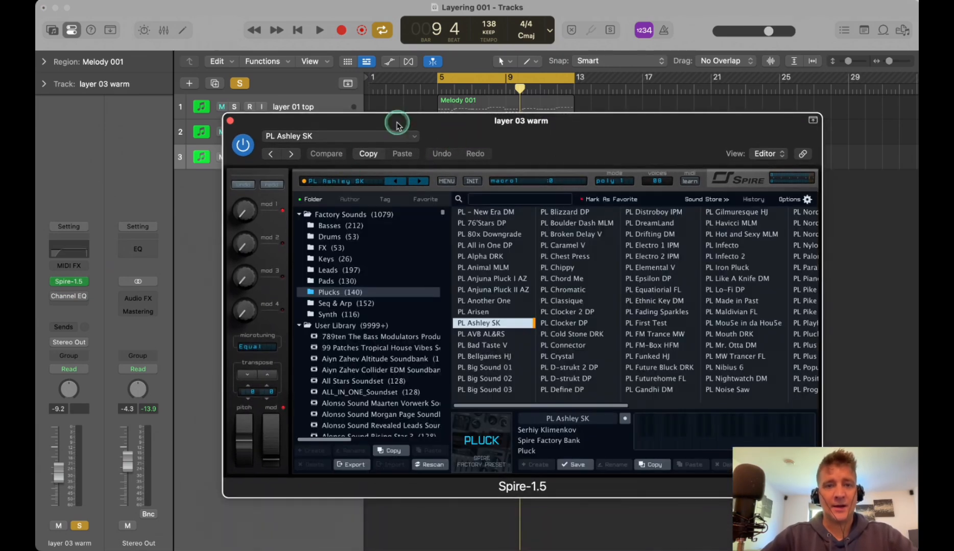
pyautogui.click(325, 284)
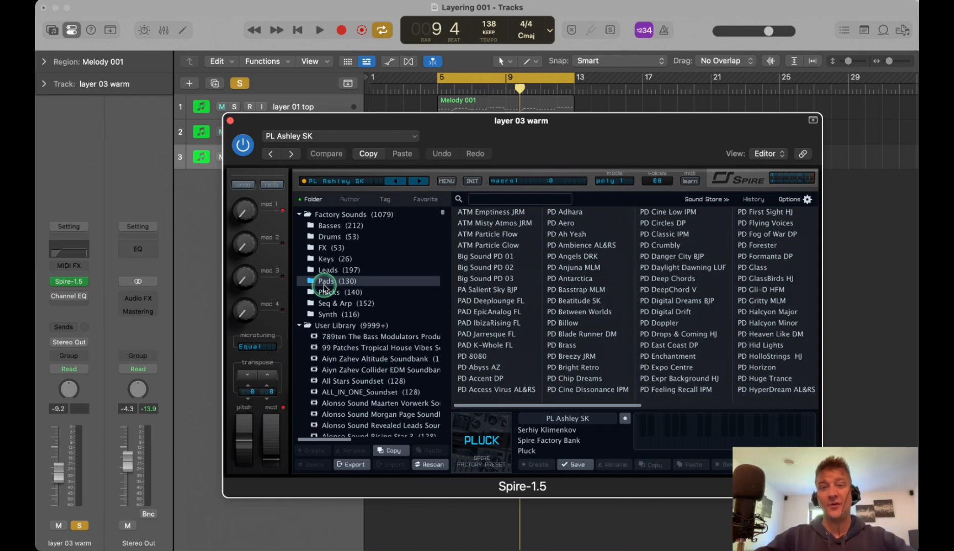
pyautogui.moveTo(549, 120); pyautogui.dragTo(578, 72)
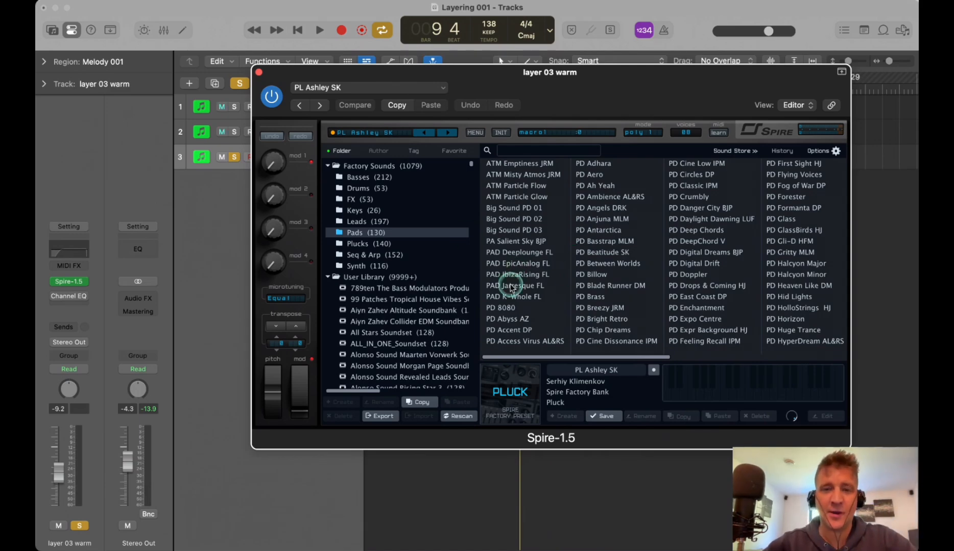
# Audition pad presets such as PD 8080, PD Accent DP and PD Ah Yeah on layer 03 warm during playback.
pyautogui.click(526, 308)
pyautogui.press('space')
pyautogui.moveTo(602, 72); pyautogui.dragTo(539, 59)
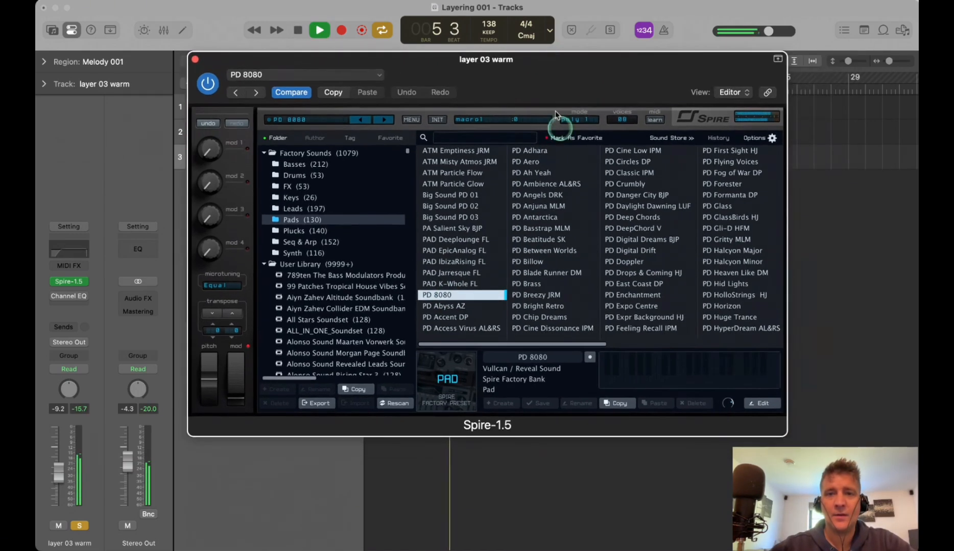
pyautogui.click(531, 217)
pyautogui.click(465, 307)
pyautogui.click(443, 295)
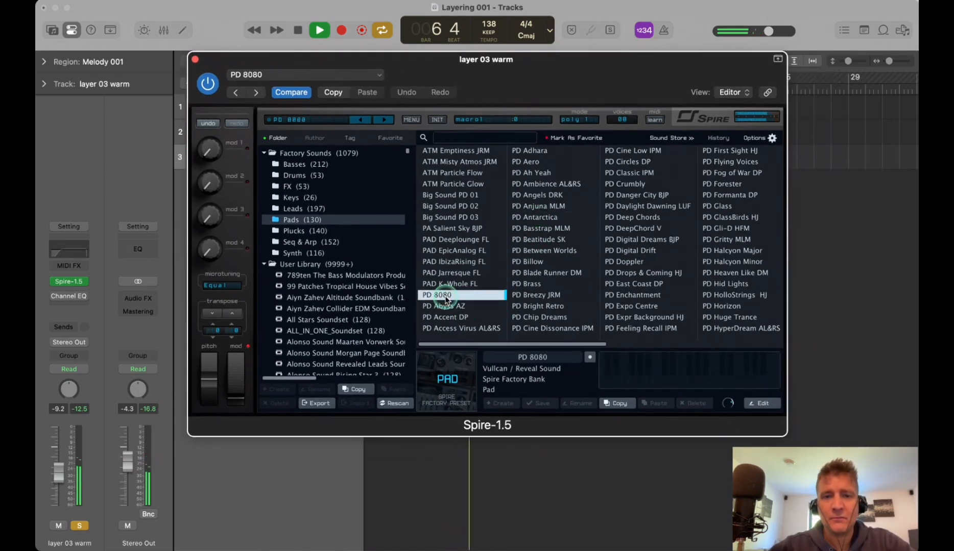
pyautogui.click(451, 317)
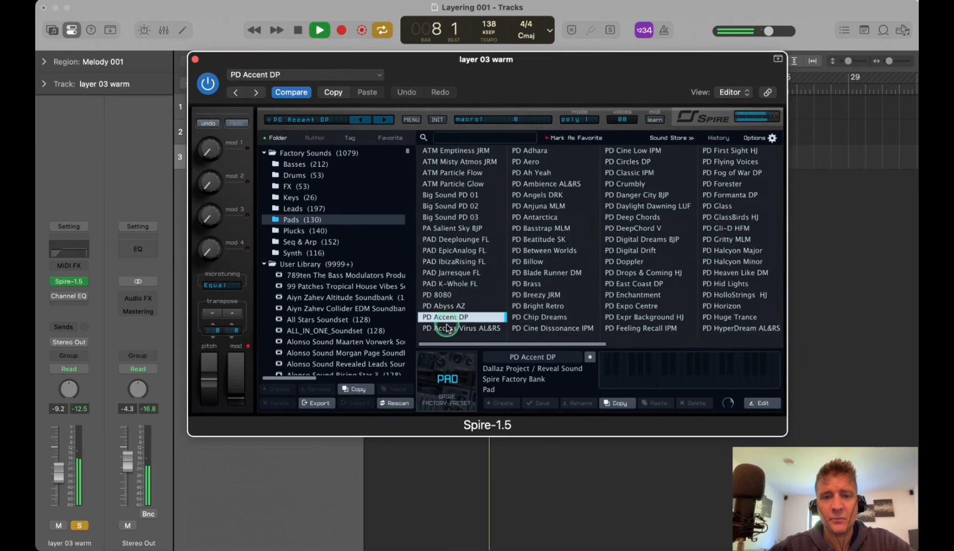
pyautogui.click(451, 328)
pyautogui.click(526, 161)
pyautogui.click(531, 173)
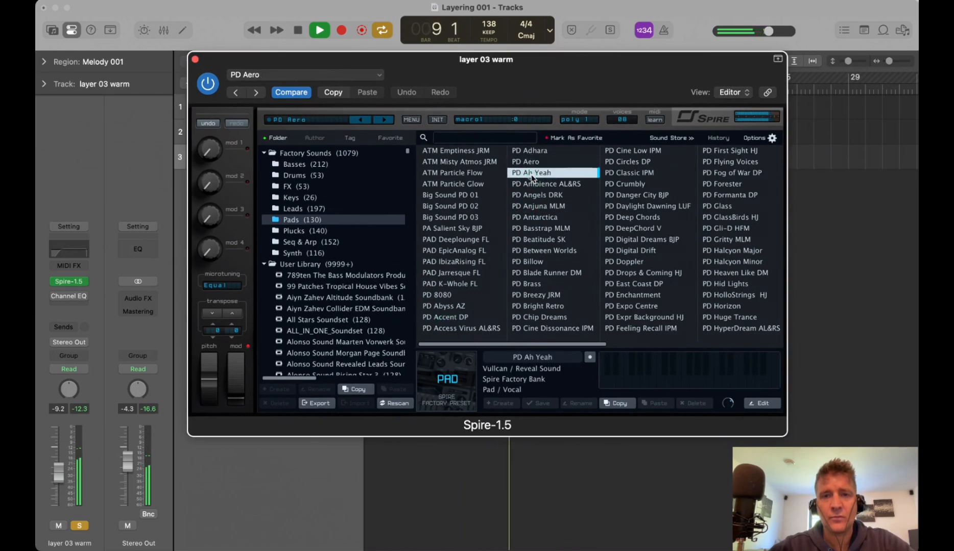
# Load the PD 8080 pad preset on layer 03 warm and play it back briefly.
pyautogui.click(452, 296)
pyautogui.press('space')
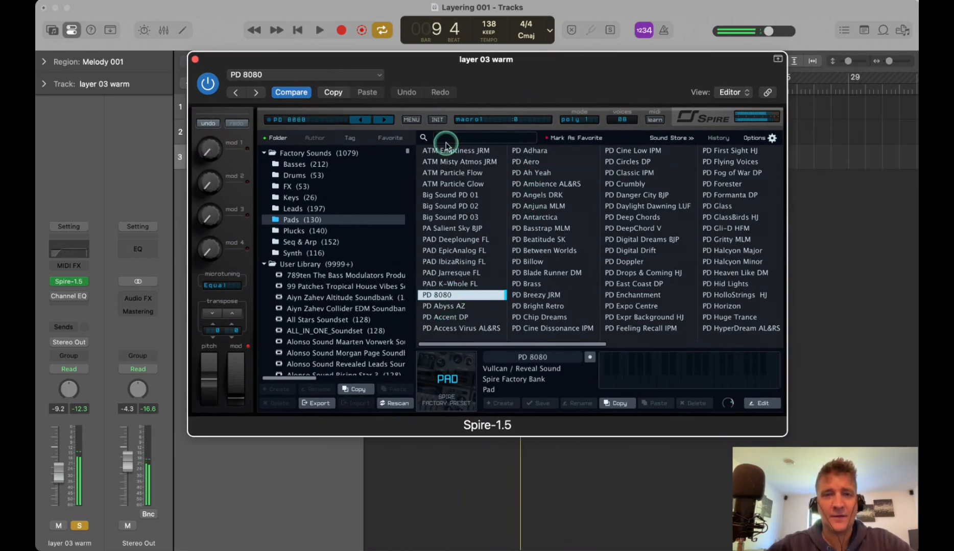
pyautogui.moveTo(534, 70); pyautogui.dragTo(510, 69)
pyautogui.press('space')
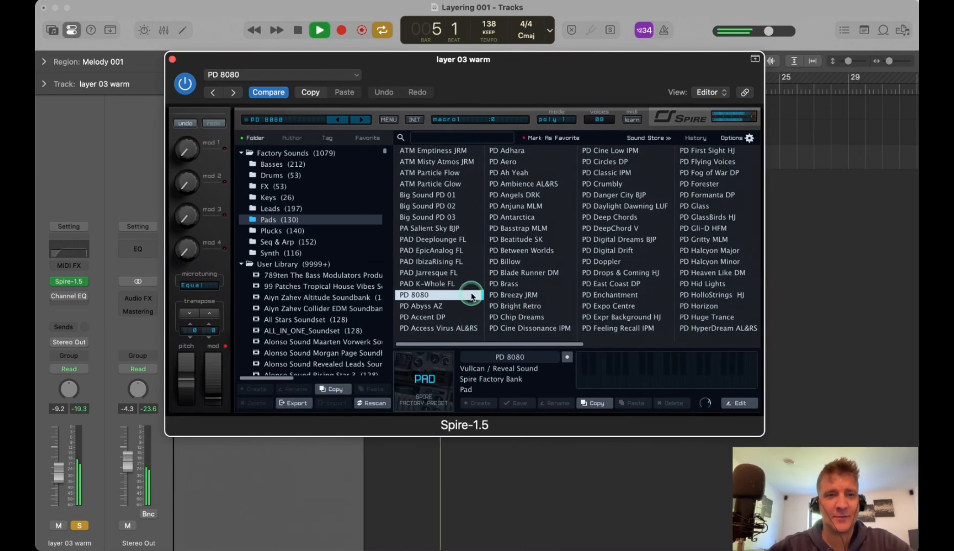
pyautogui.press('space')
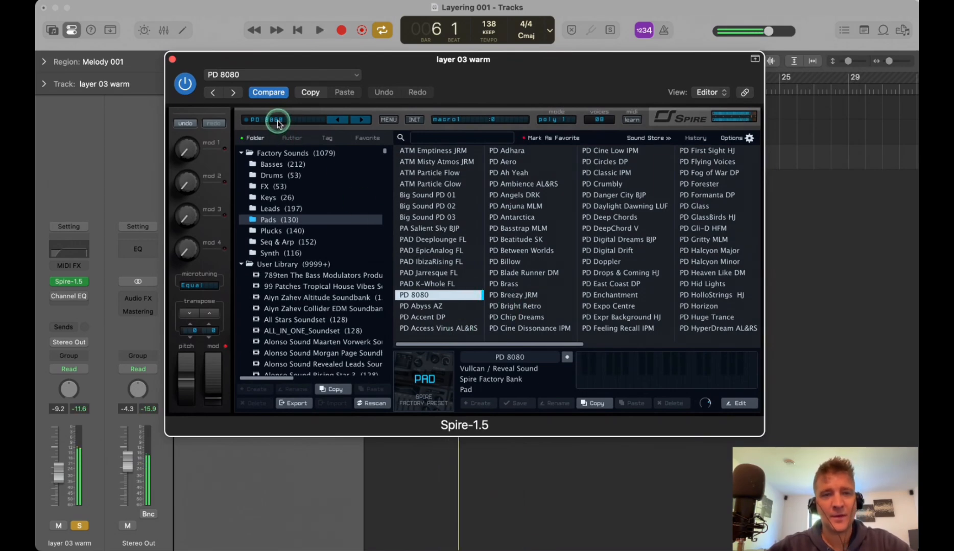
# Return Spire to its synth controls and set the PD 8080 preset's envelope 1 attack to 0.
pyautogui.click(277, 122)
pyautogui.click(321, 100)
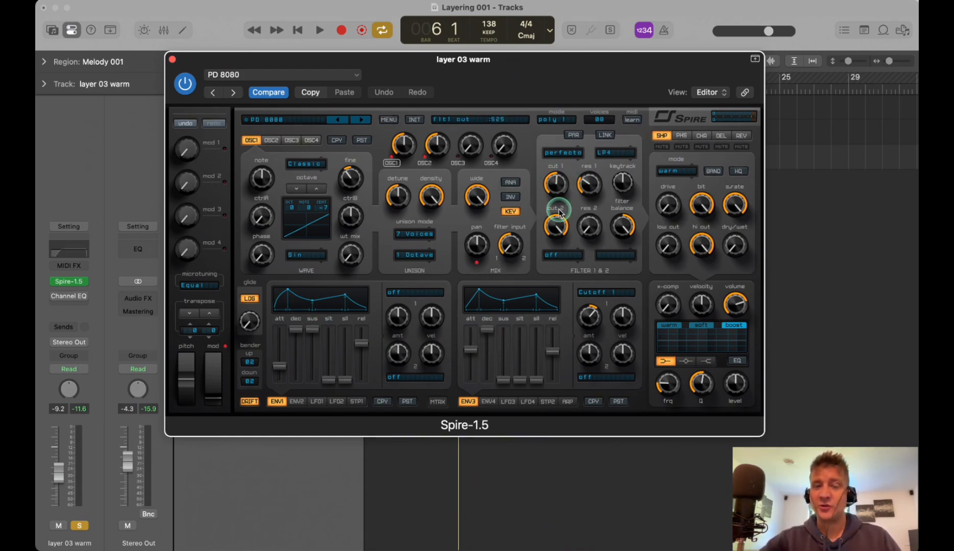
pyautogui.moveTo(480, 60); pyautogui.dragTo(534, 23)
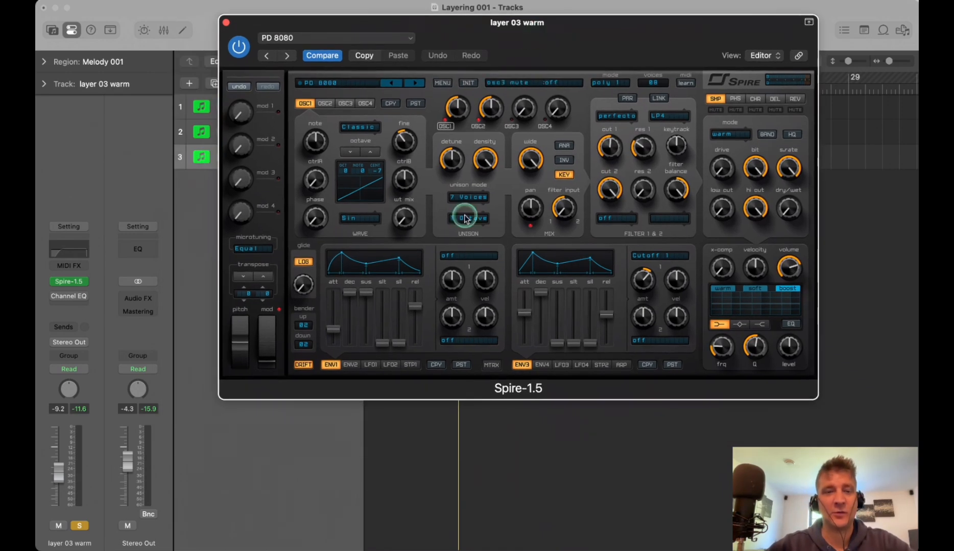
pyautogui.moveTo(334, 331); pyautogui.dragTo(335, 356)
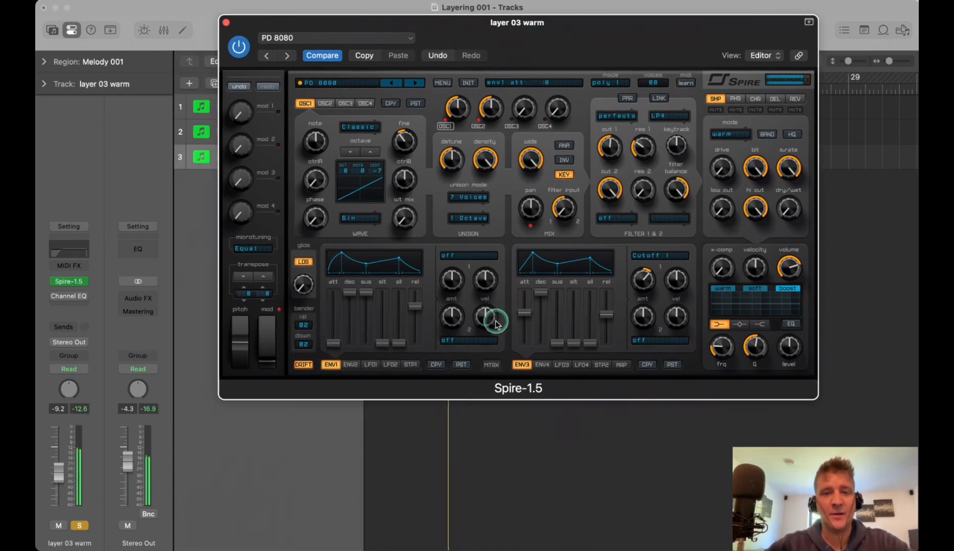
# Bring envelope 3's attack fully down and shorten its decay on the PD 8080 preset.
pyautogui.moveTo(522, 313); pyautogui.dragTo(530, 385)
pyautogui.moveTo(539, 293); pyautogui.dragTo(545, 323)
pyautogui.click(606, 316)
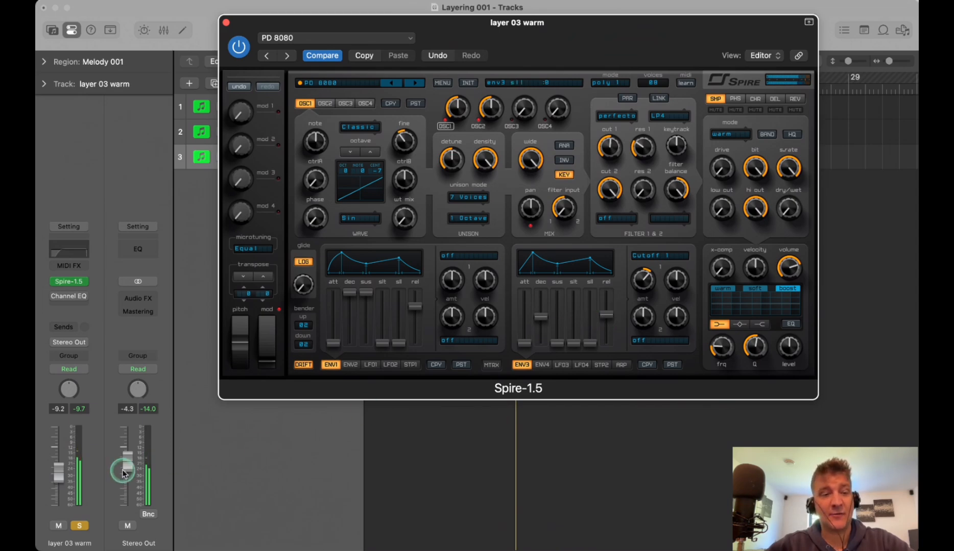
# Lower the layer 03 warm channel volume to -15.0 dB during playback.
pyautogui.moveTo(58, 460); pyautogui.dragTo(58, 472)
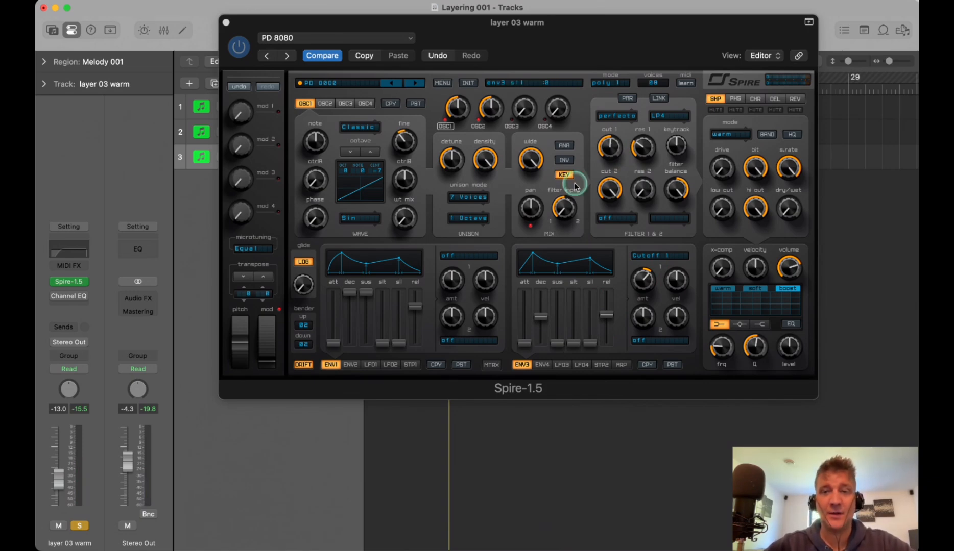
pyautogui.moveTo(602, 28); pyautogui.dragTo(592, 29)
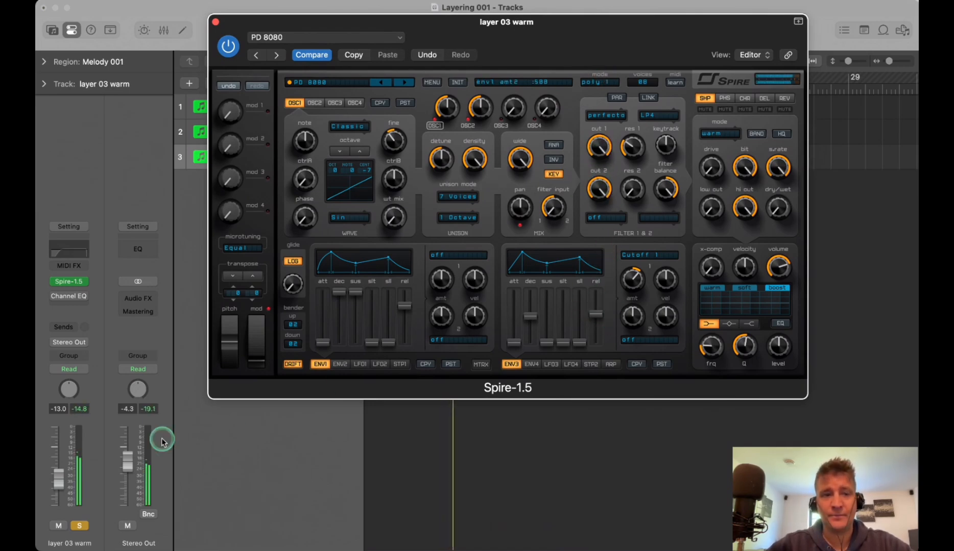
pyautogui.moveTo(64, 466); pyautogui.dragTo(64, 471)
# Bring envelope 3's release fully down and set its decay to 295.
pyautogui.moveTo(595, 315); pyautogui.dragTo(594, 368)
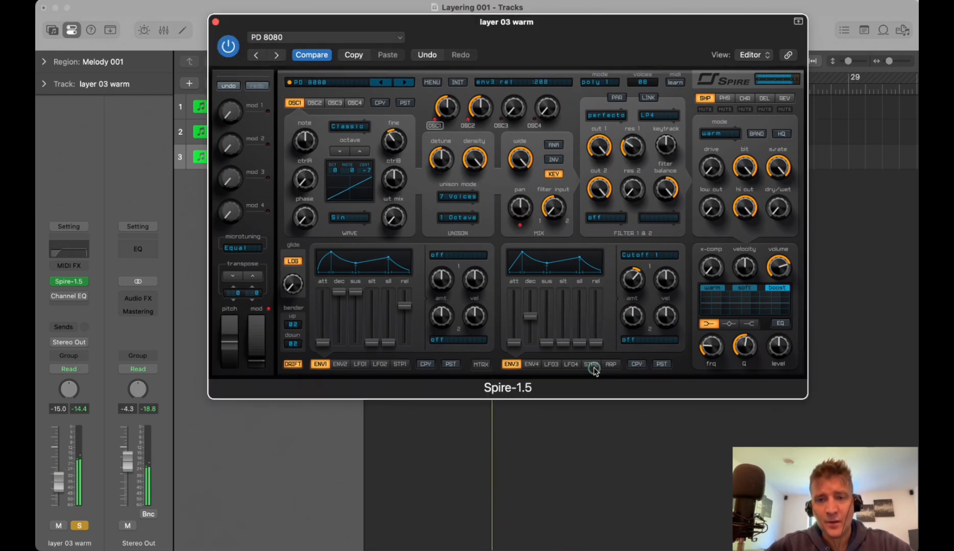
pyautogui.moveTo(532, 317)
pyautogui.mouseDown()
pyautogui.moveTo(535, 366)
pyautogui.moveTo(532, 328)
pyautogui.mouseUp()
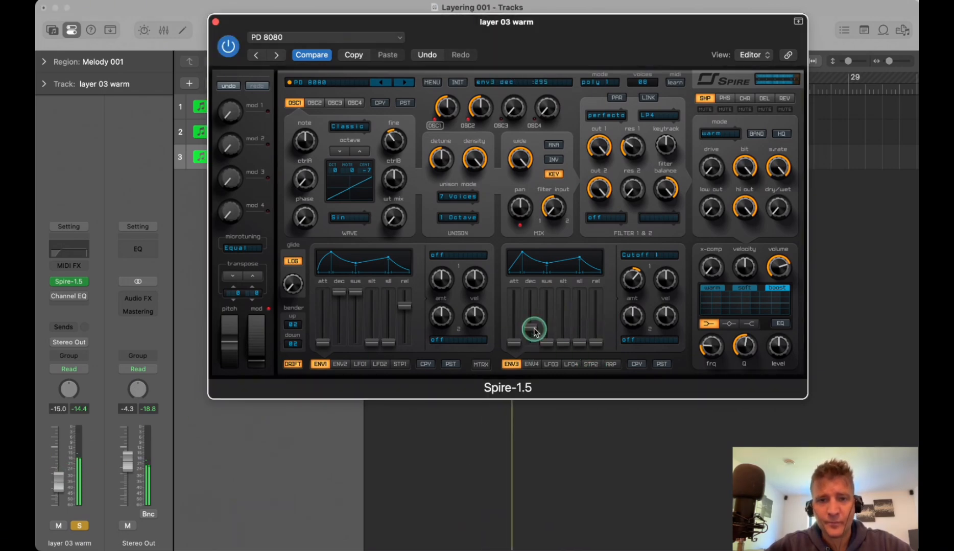
# Shorten envelope 1's release to 505 on the PD 8080 preset.
pyautogui.click(406, 309)
pyautogui.moveTo(407, 313)
pyautogui.mouseDown()
pyautogui.moveTo(404, 383)
pyautogui.moveTo(406, 318)
pyautogui.mouseUp()
pyautogui.click(499, 340)
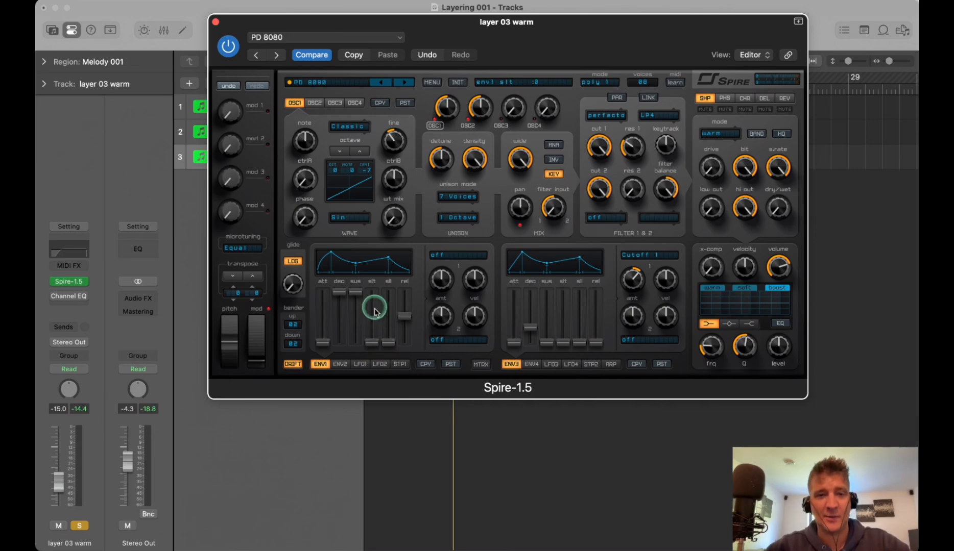
pyautogui.moveTo(404, 317)
pyautogui.mouseDown()
pyautogui.moveTo(404, 346)
pyautogui.moveTo(404, 321)
pyautogui.mouseUp()
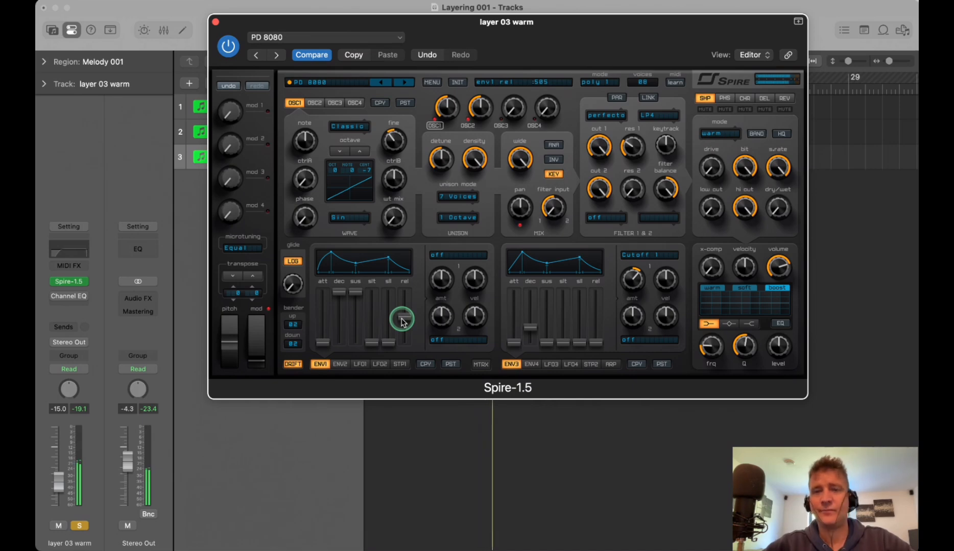
pyautogui.click(599, 172)
# Show the Channel EQ of layer 03 warm beside Spire and enable it.
pyautogui.moveTo(458, 22); pyautogui.dragTo(557, 71)
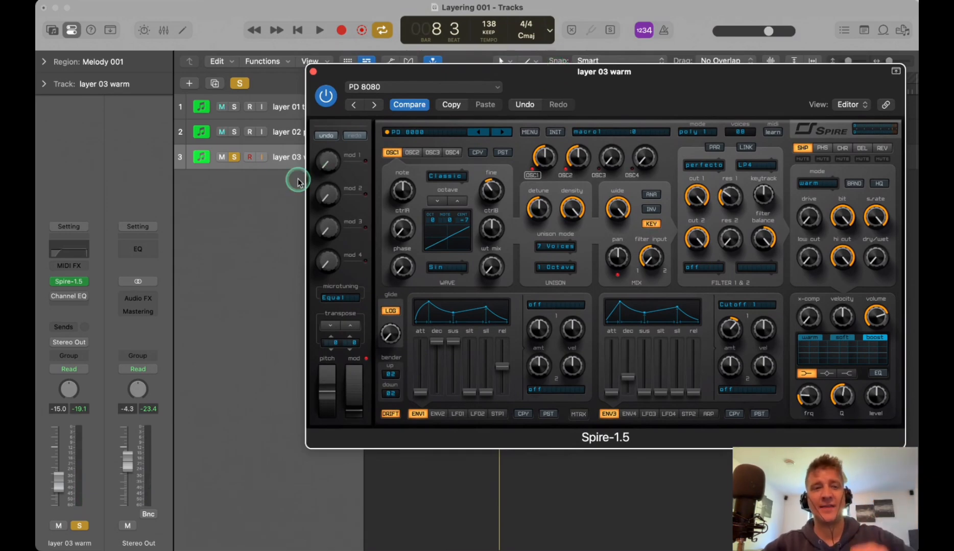
pyautogui.click(71, 248)
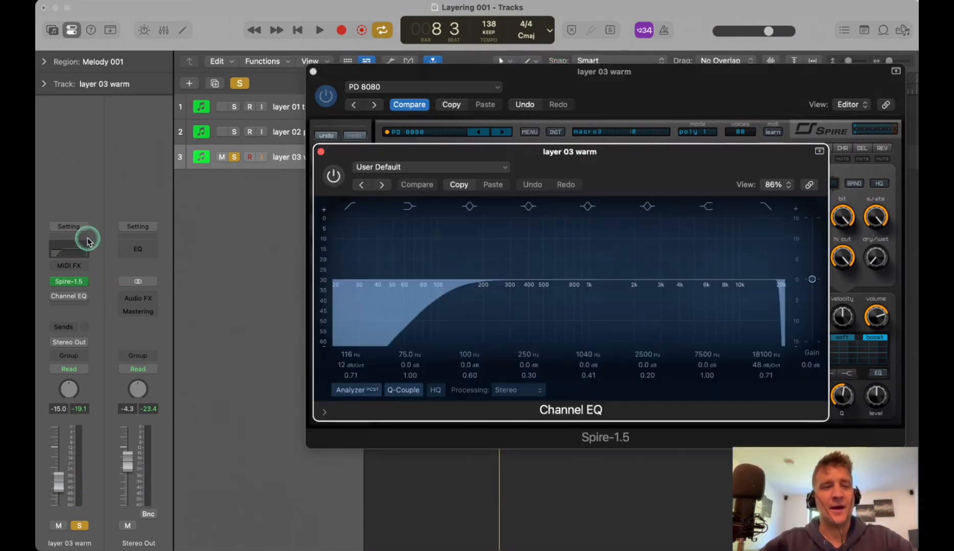
pyautogui.click(333, 176)
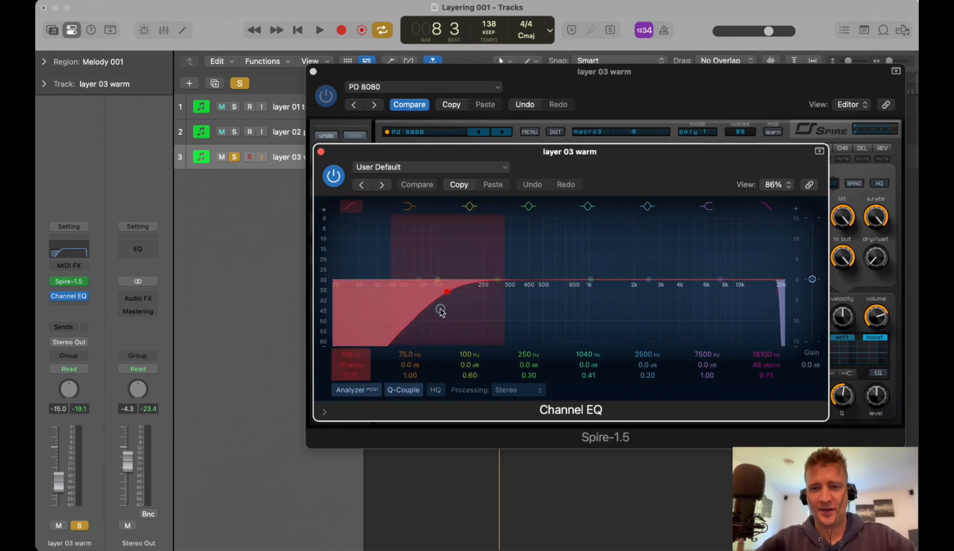
# Sweep the EQ low cut upward while playing layer 03 warm, finally setting it just under 100 Hz.
pyautogui.moveTo(439, 311); pyautogui.dragTo(556, 309)
pyautogui.press('space')
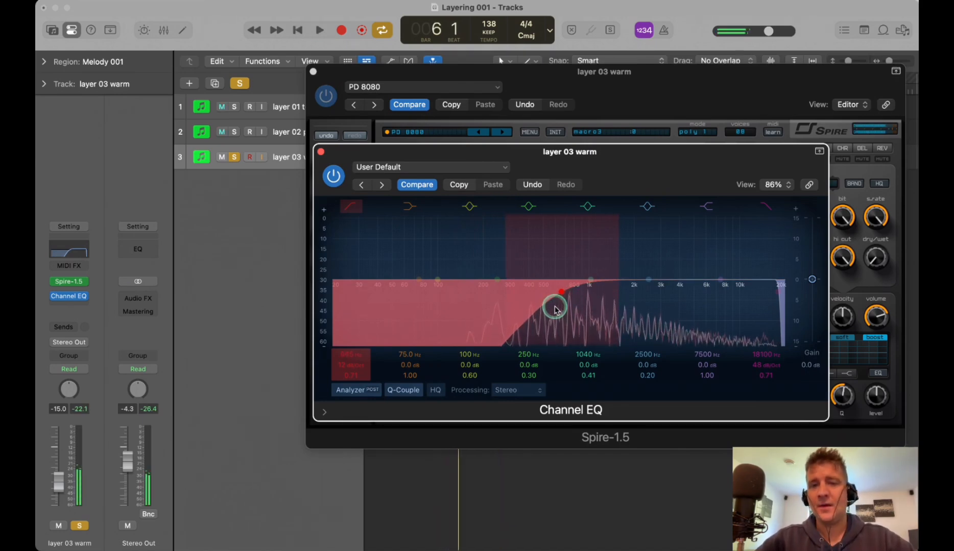
pyautogui.press('space')
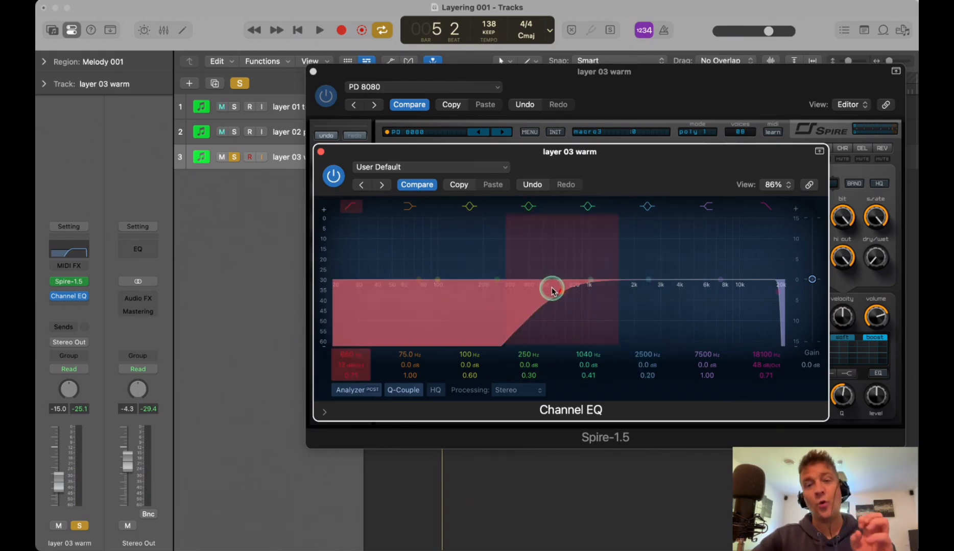
pyautogui.press('space')
pyautogui.moveTo(552, 291); pyautogui.dragTo(435, 321)
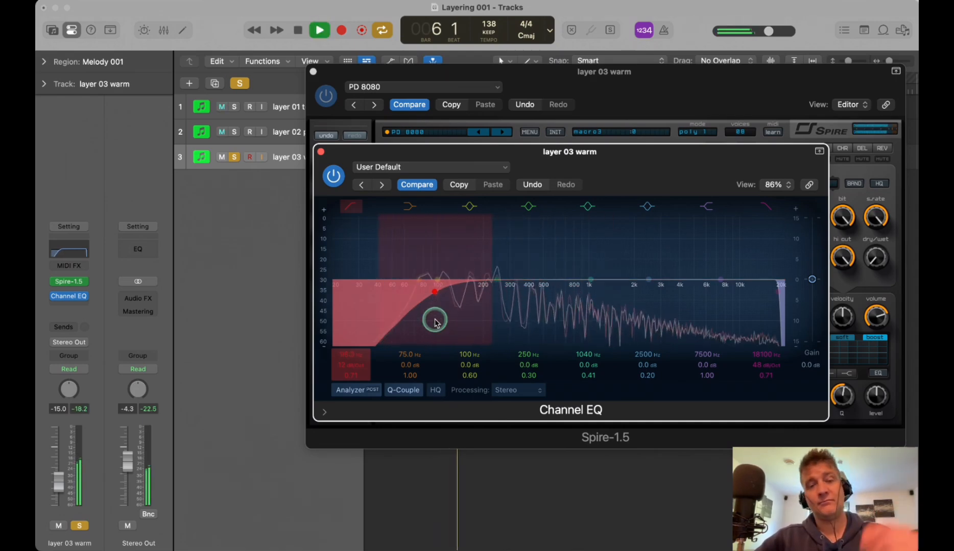
pyautogui.press('space')
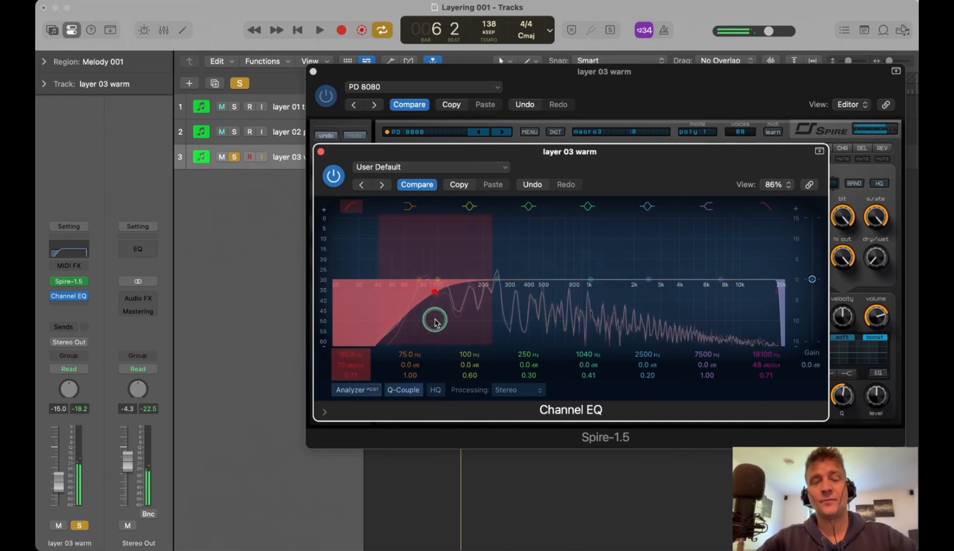
# Close the EQ and Spire windows and unsolo layer 03 warm, leaving all three layers unmuted.
pyautogui.click(321, 152)
pyautogui.click(313, 72)
pyautogui.click(294, 114)
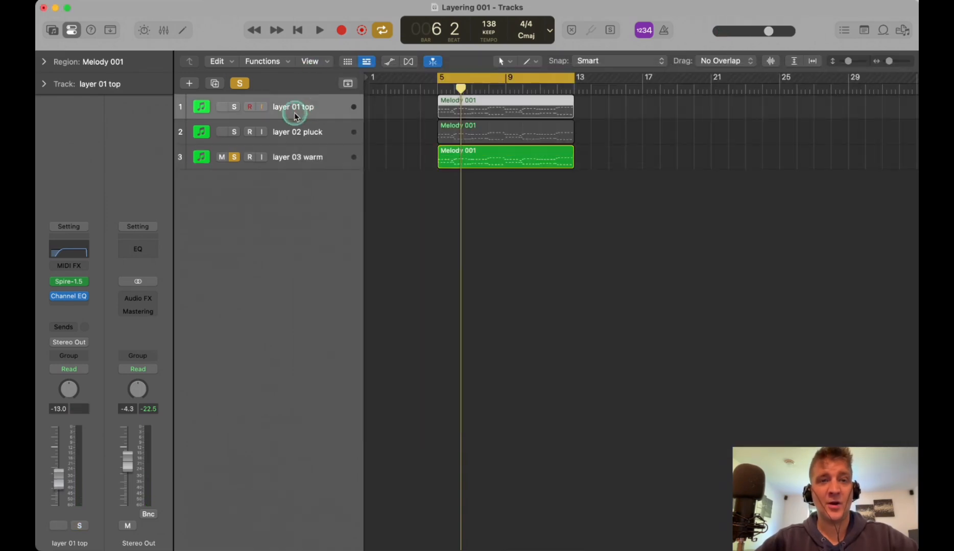
pyautogui.click(234, 157)
pyautogui.click(224, 157)
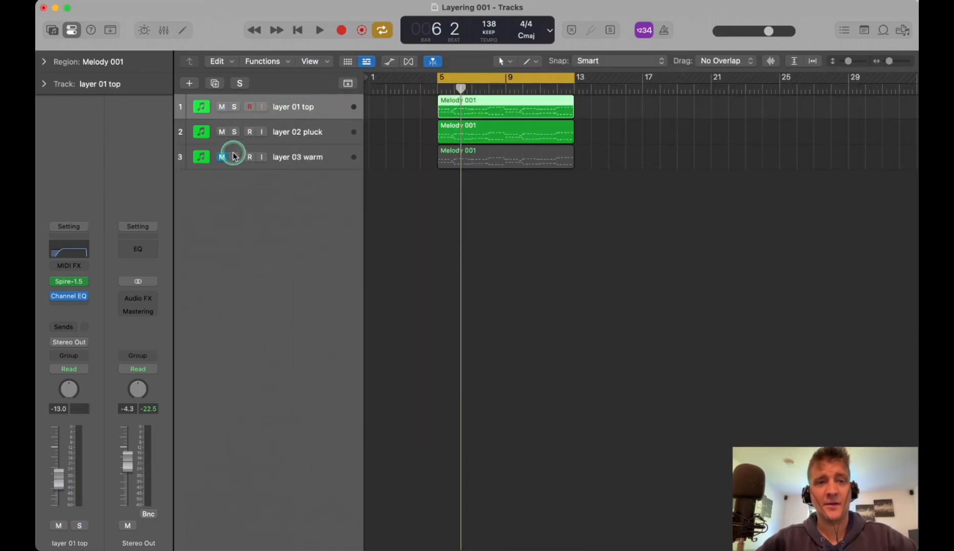
pyautogui.click(221, 157)
pyautogui.click(312, 129)
pyautogui.click(320, 160)
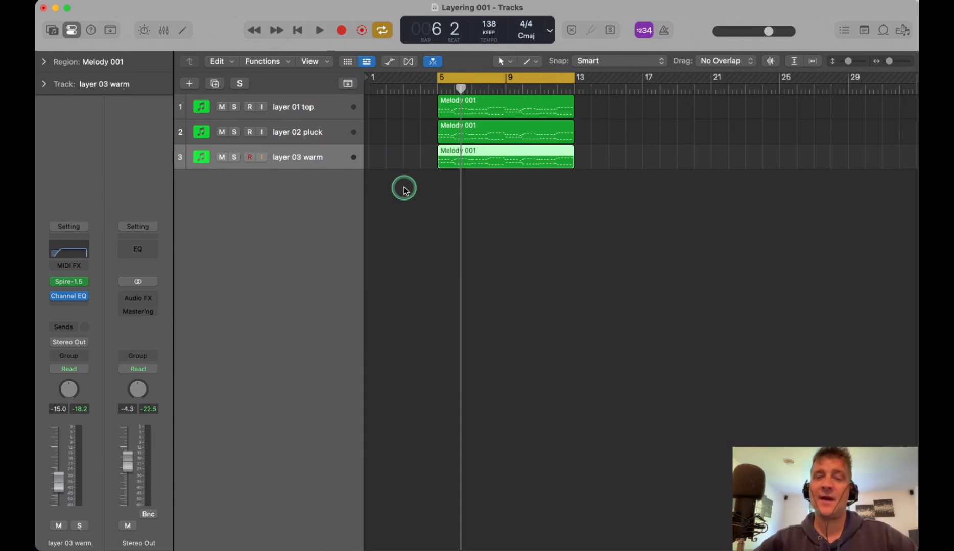
# Play all three layers together and check the channel levels of warm, pluck and top.
pyautogui.press('space')
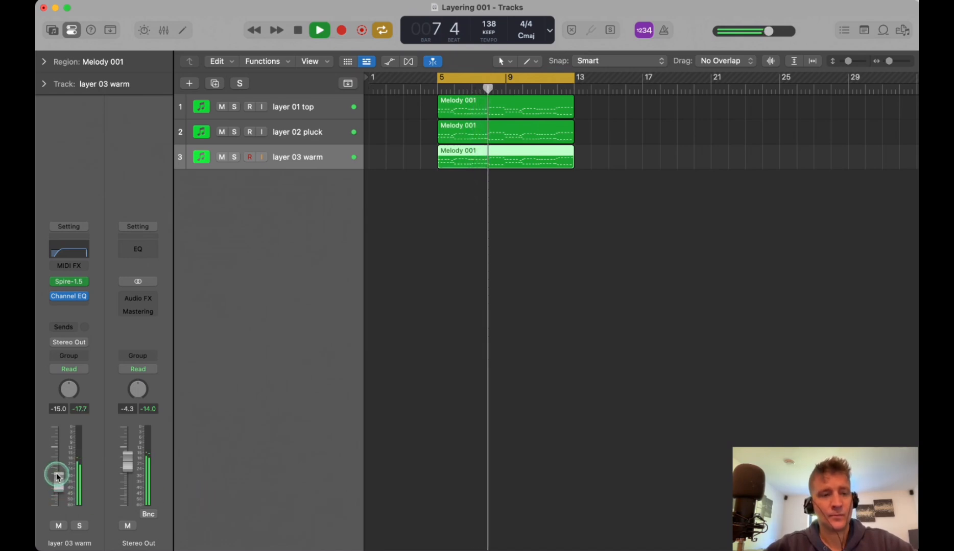
pyautogui.click(295, 132)
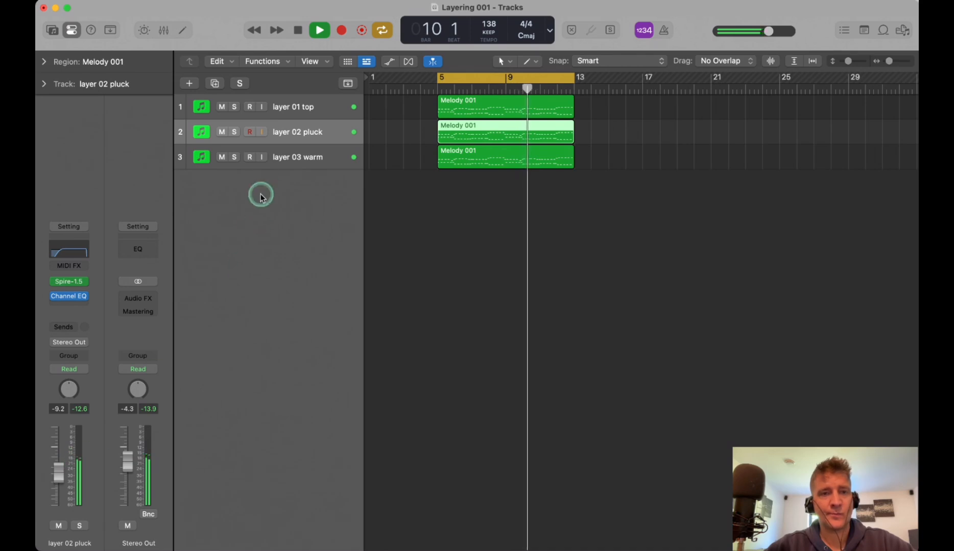
pyautogui.click(296, 110)
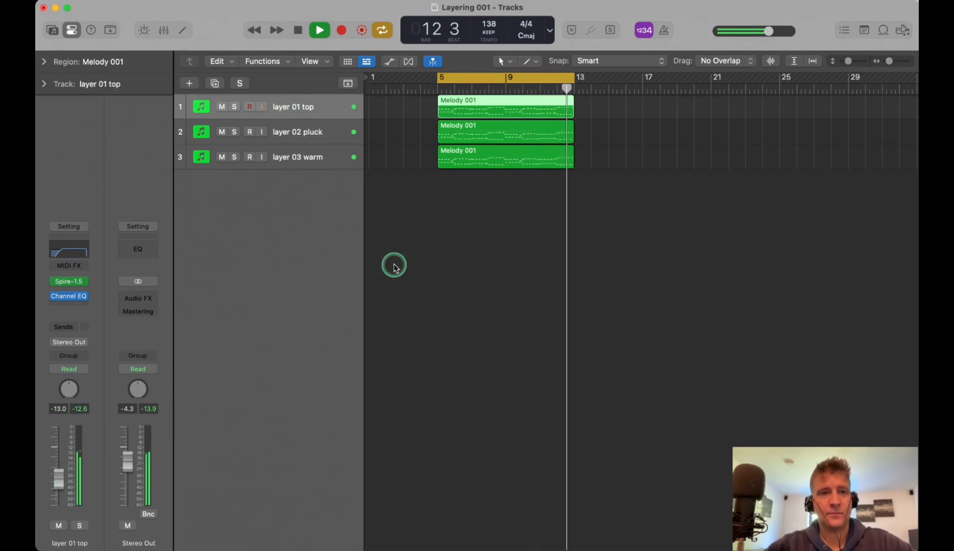
# Show the mixer, stop playback, and shrink the mixer area until all three layer tracks are visible above it.
pyautogui.press('x')
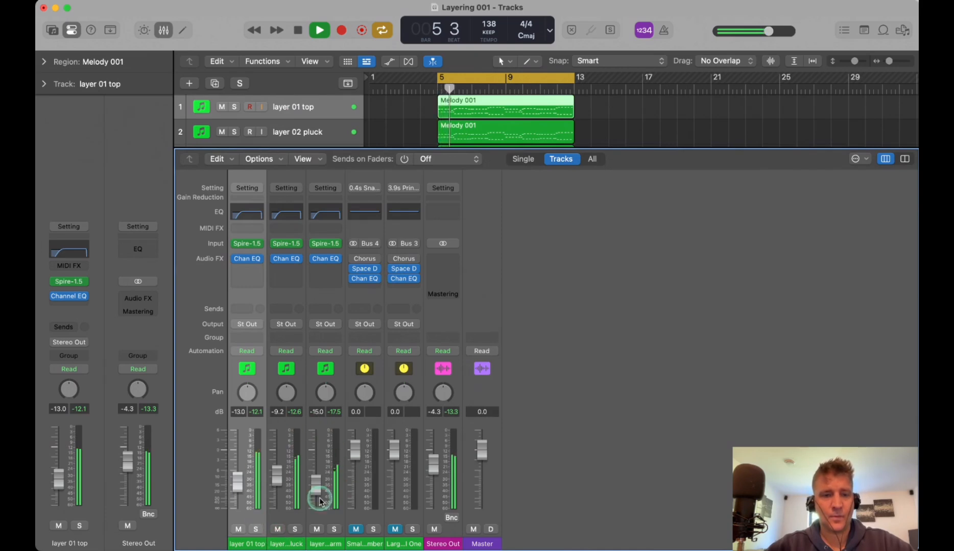
pyautogui.press('space')
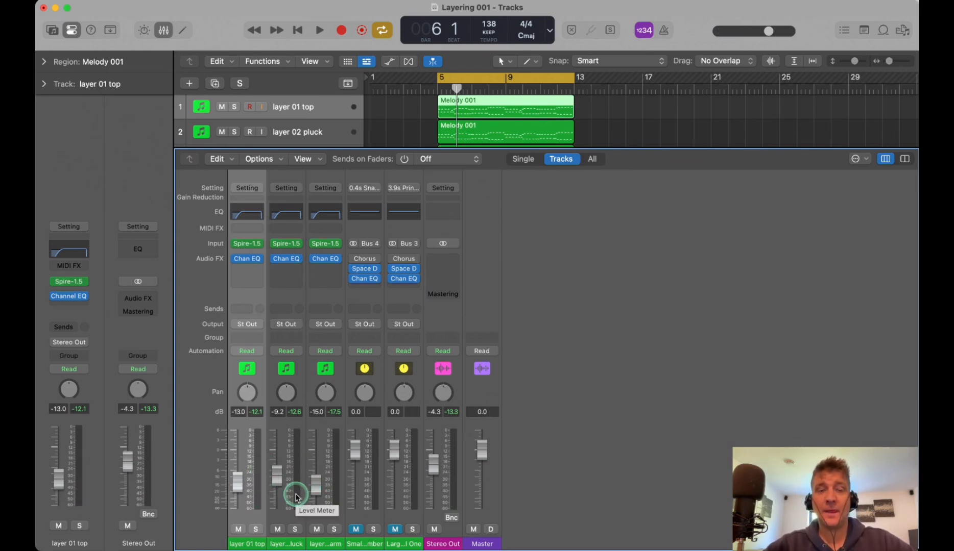
pyautogui.scroll(-2, 417, 127)
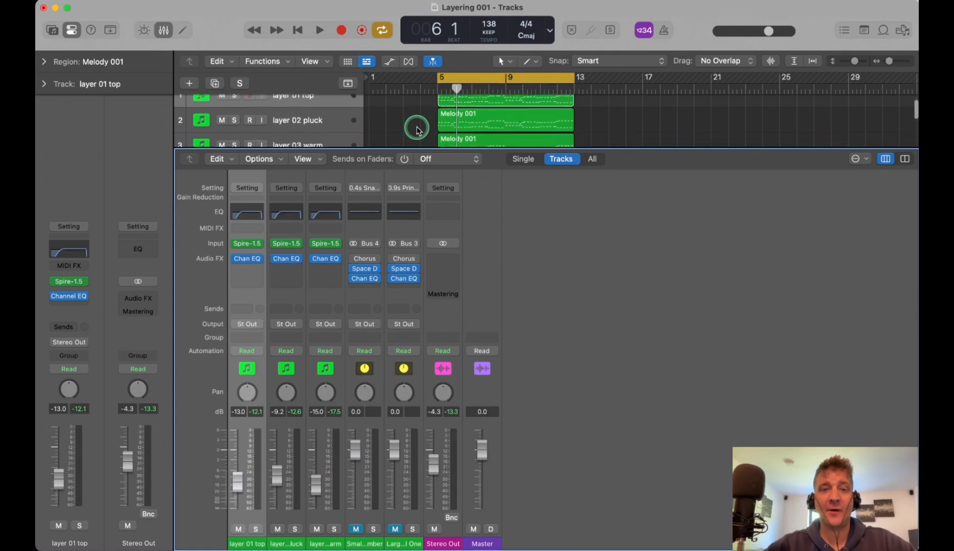
pyautogui.moveTo(447, 150); pyautogui.dragTo(448, 262)
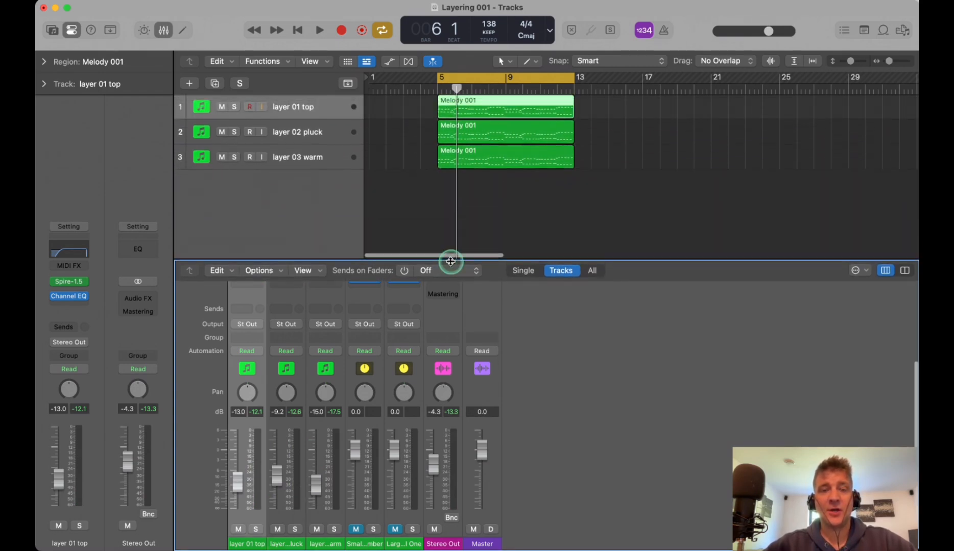
pyautogui.click(319, 110)
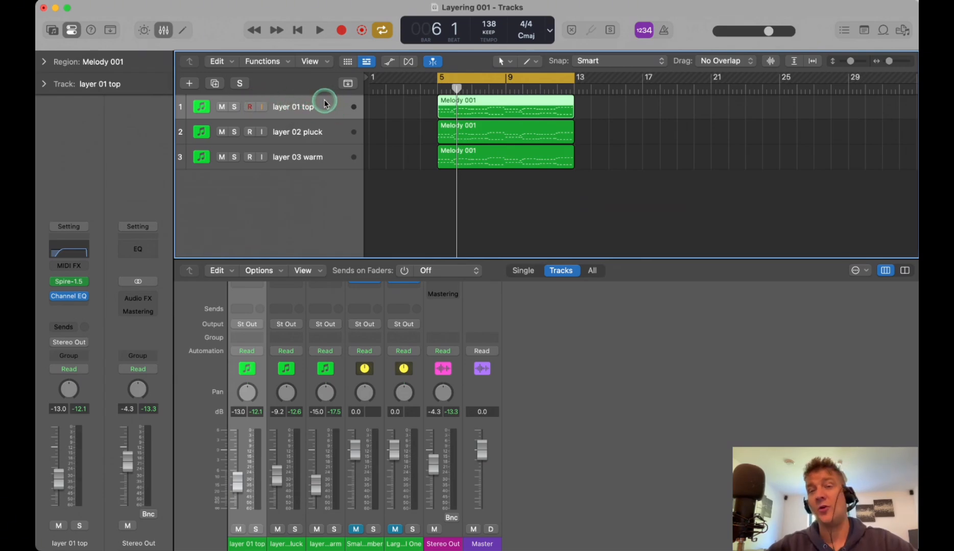
pyautogui.click(319, 126)
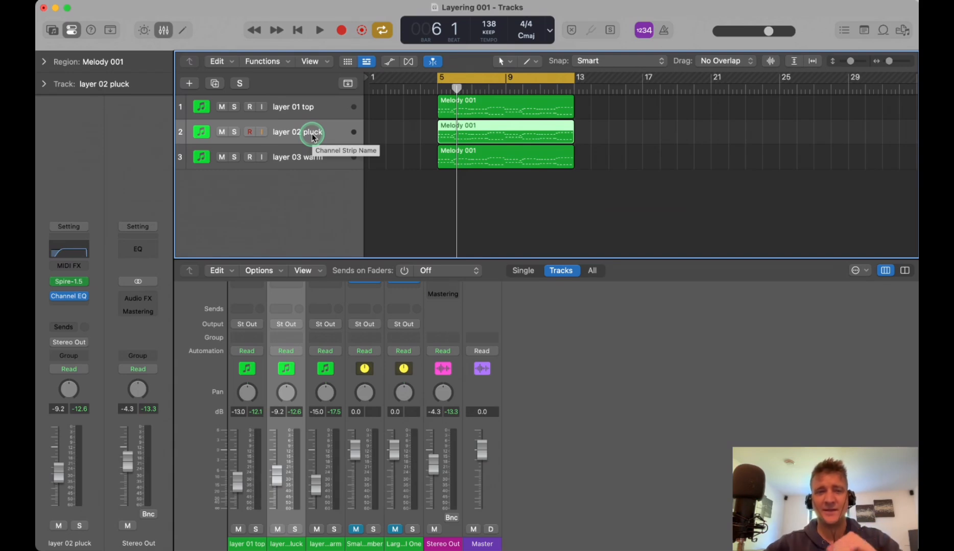
pyautogui.click(315, 157)
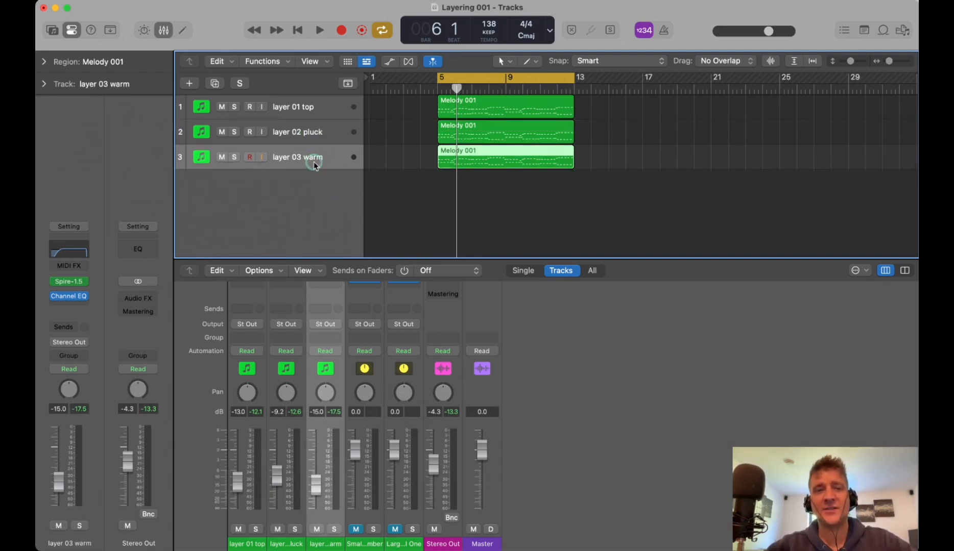
pyautogui.click(311, 114)
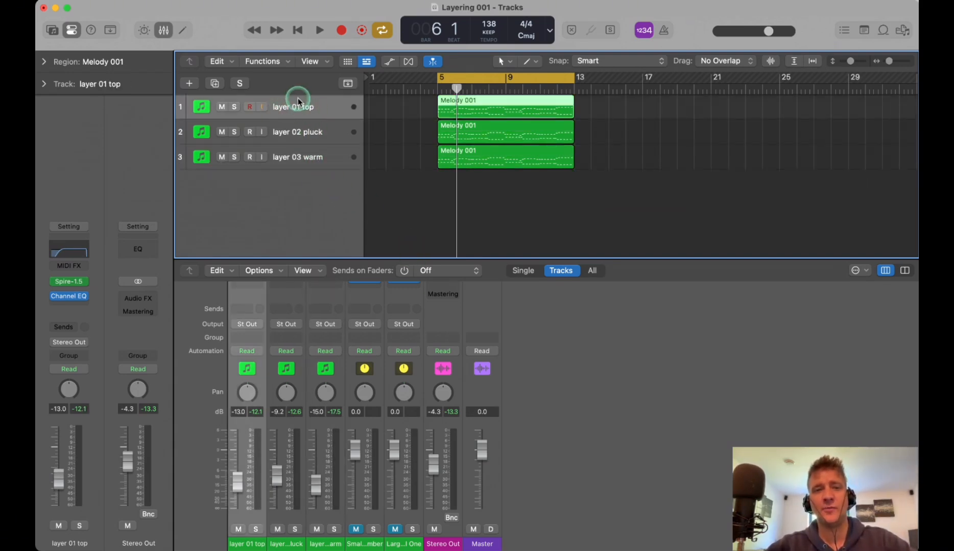
pyautogui.click(317, 163)
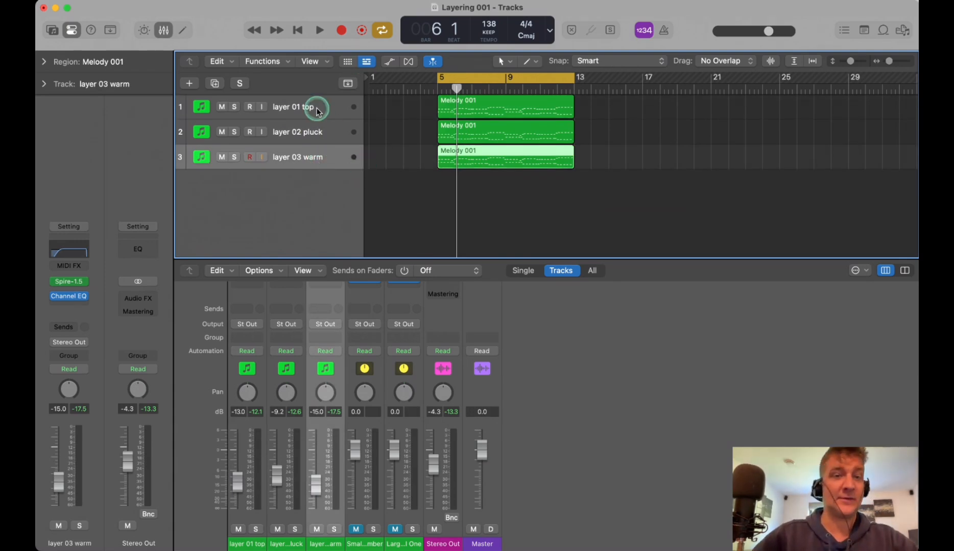
pyautogui.click(303, 101)
# Lower the layer 02 pluck channel volume to -12.4 dB in the mixer during playback.
pyautogui.press('space')
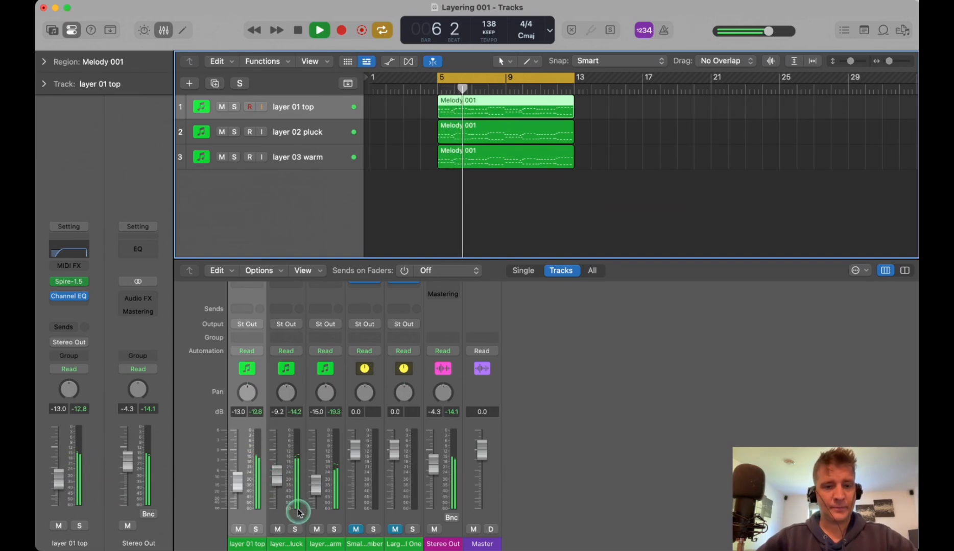
pyautogui.click(296, 529)
pyautogui.moveTo(278, 482); pyautogui.dragTo(277, 488)
pyautogui.click(295, 529)
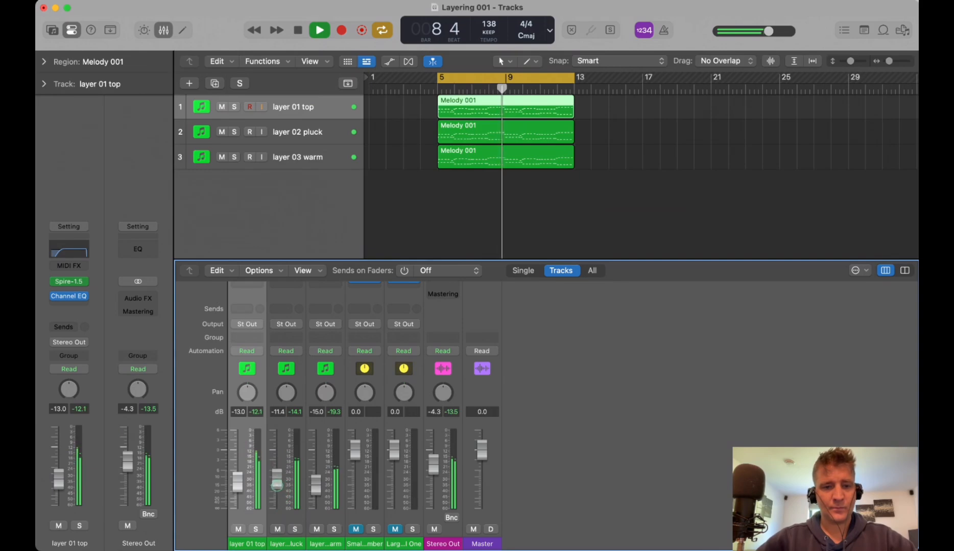
# Raise the layer 03 warm channel volume to -12.6 dB, using solo to check it, and stop playback.
pyautogui.click(334, 529)
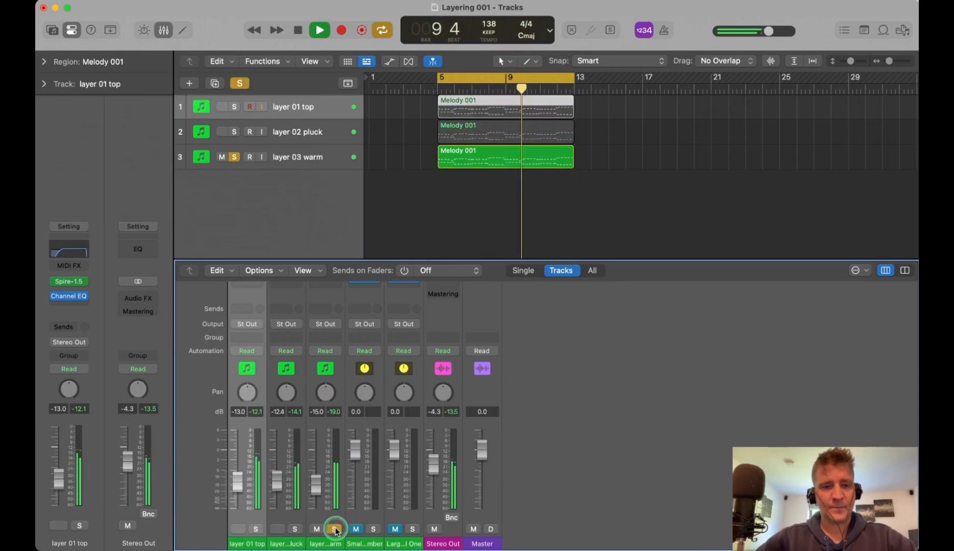
pyautogui.moveTo(317, 490); pyautogui.dragTo(317, 487)
pyautogui.click(334, 529)
pyautogui.press('space')
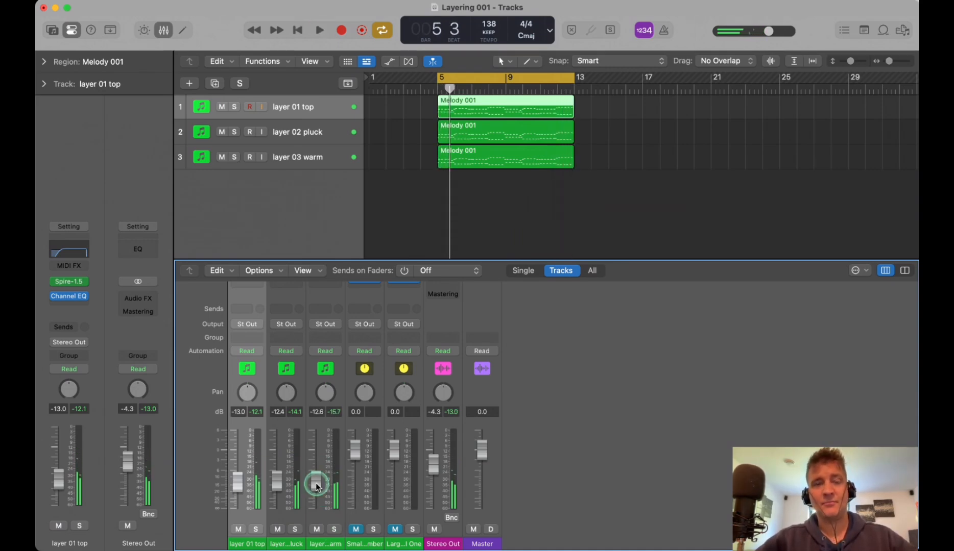
# Select the Melody 001 regions on all three layer tracks.
pyautogui.click(476, 230)
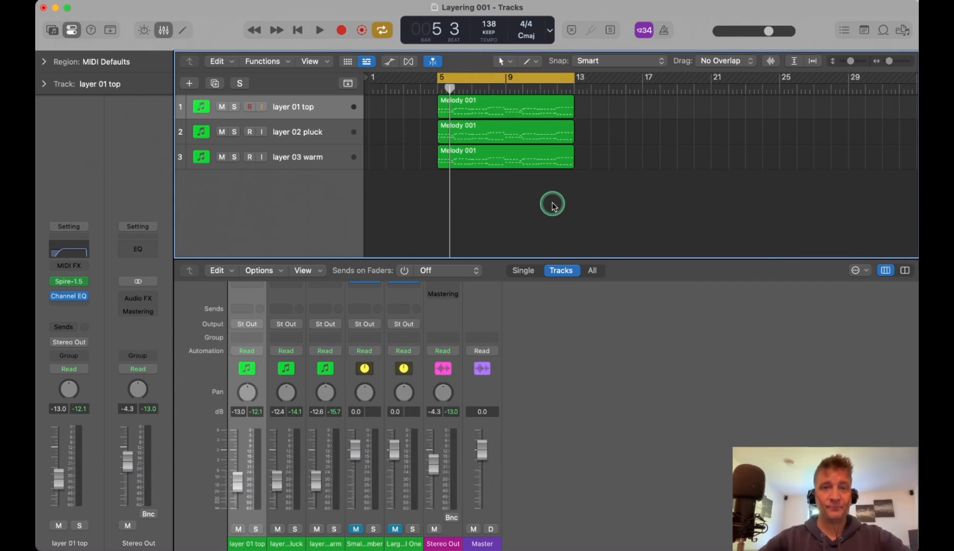
pyautogui.moveTo(398, 116); pyautogui.dragTo(473, 166)
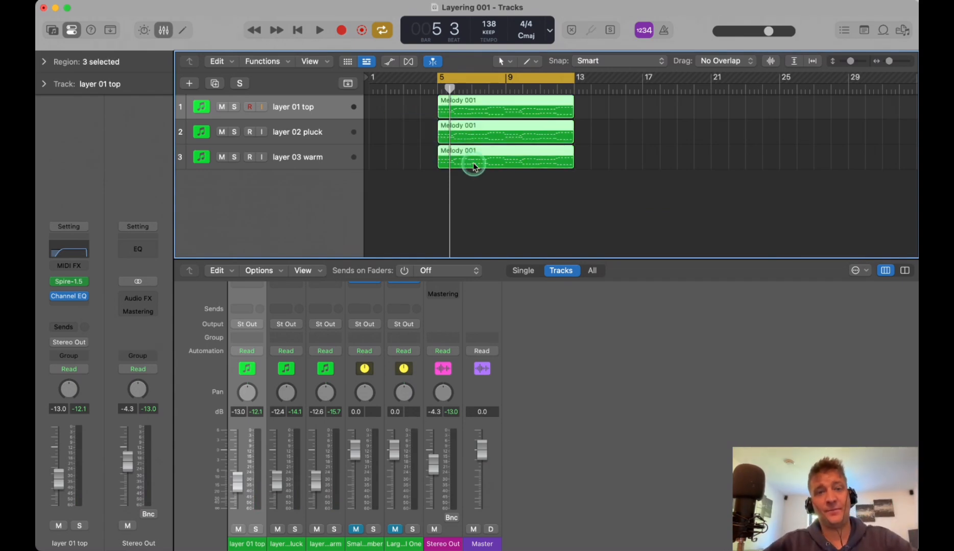
# Play all three layers together briefly, stop playback, and deselect the Melody 001 regions.
pyautogui.press('space')
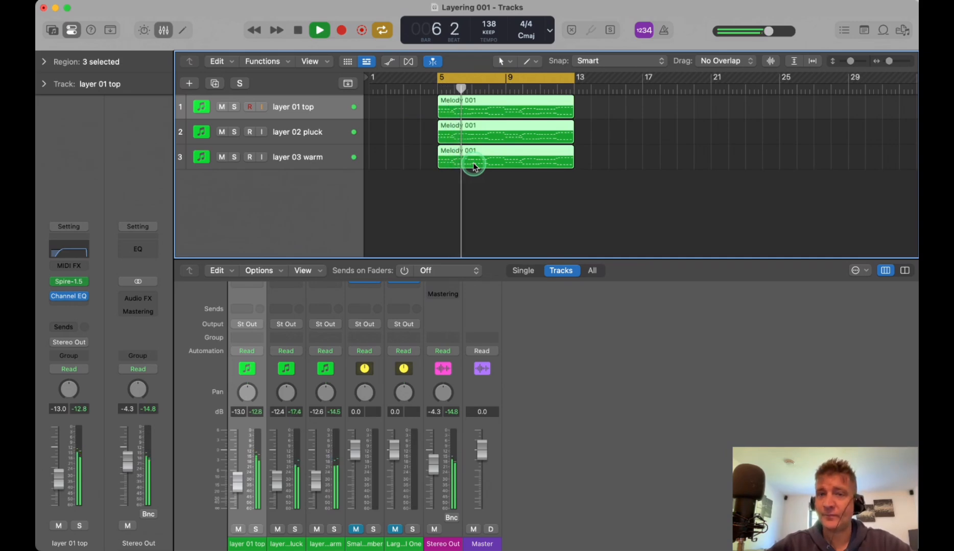
pyautogui.press('space')
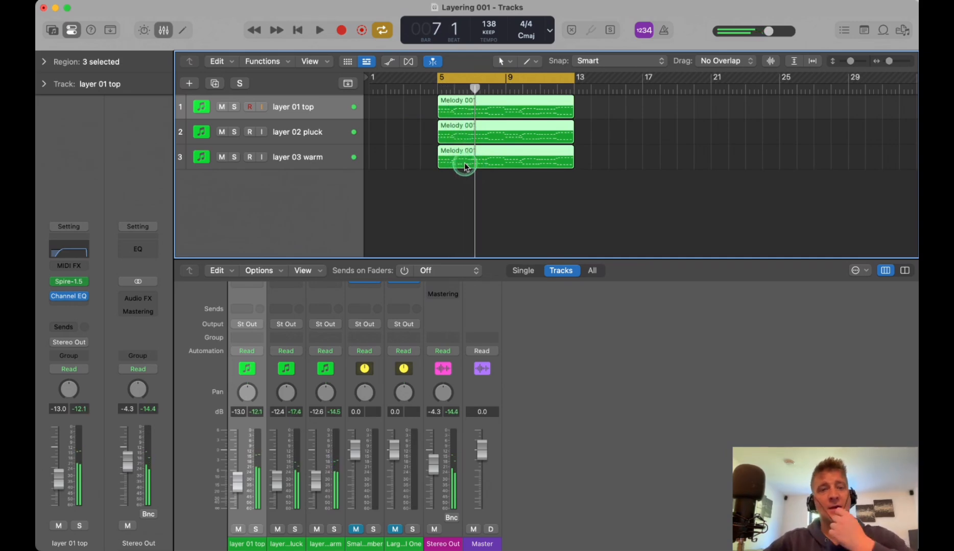
pyautogui.moveTo(423, 182); pyautogui.dragTo(557, 94)
pyautogui.click(614, 96)
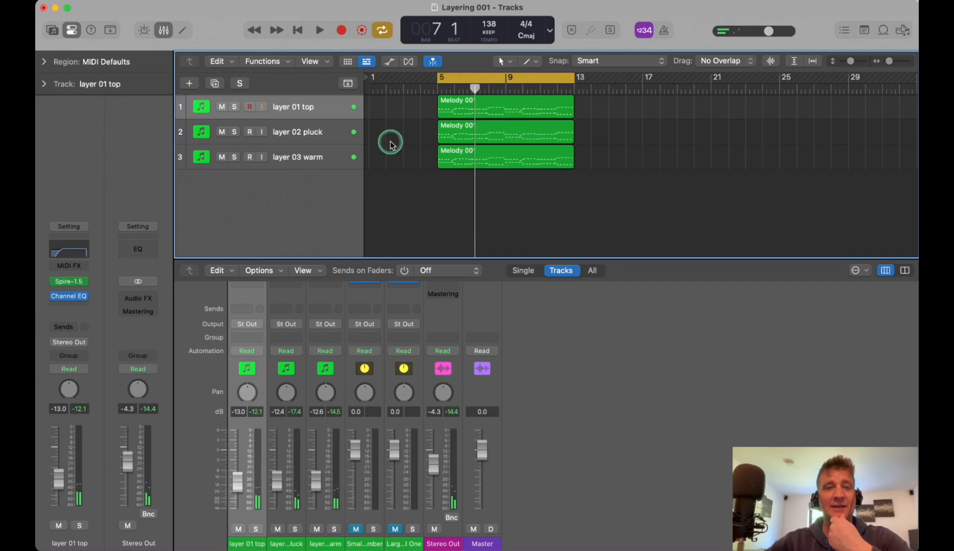
# Duplicate the layer 03 warm track and load the saved white flag channel strip setting on the new fourth track.
pyautogui.click(333, 150)
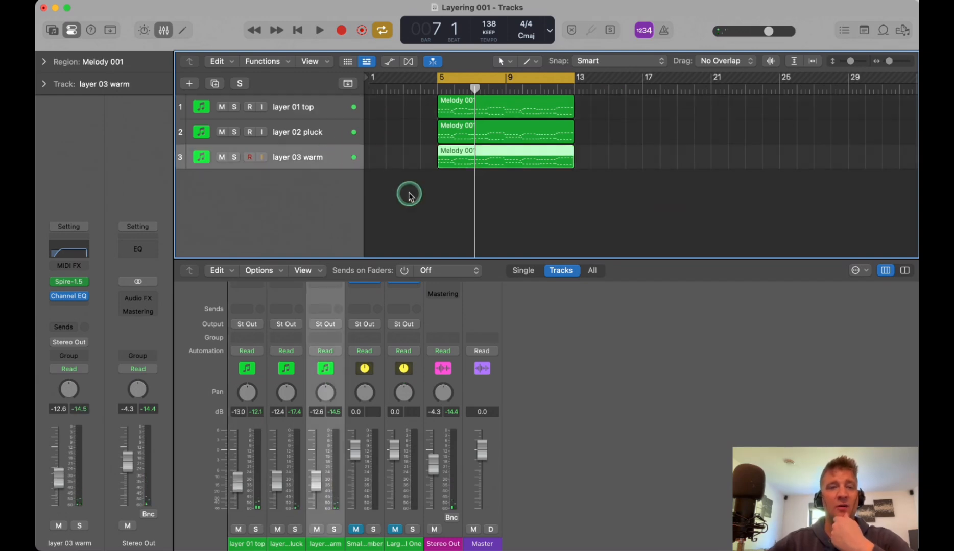
pyautogui.click(221, 84)
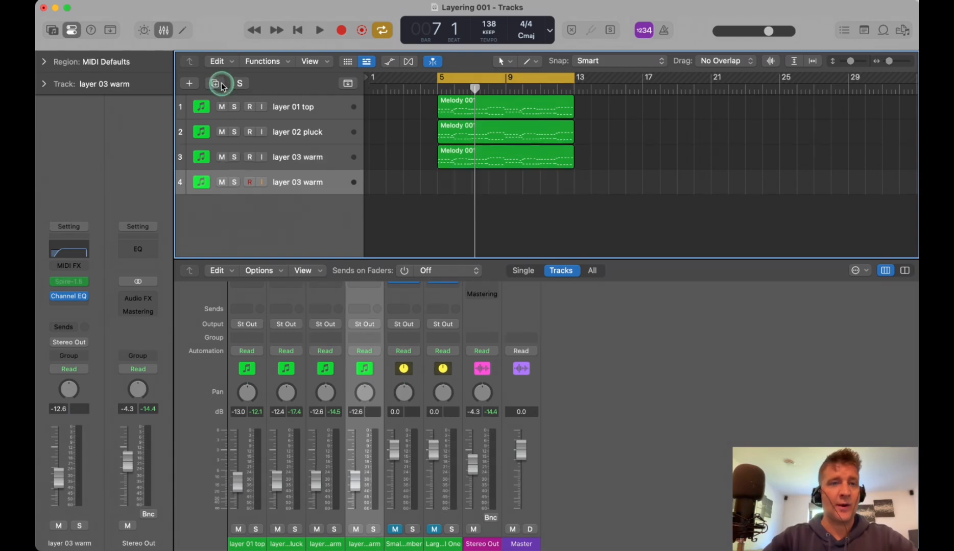
pyautogui.click(72, 227)
pyautogui.click(341, 117)
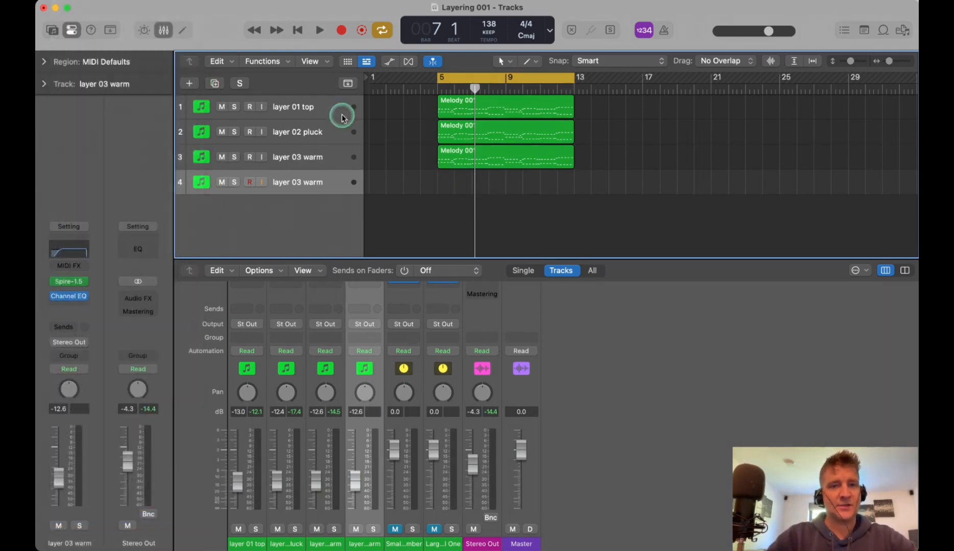
# Copy the Melody 001 region from layer 03 warm onto the new fourth track and solo that track.
pyautogui.moveTo(445, 164); pyautogui.dragTo(444, 182)
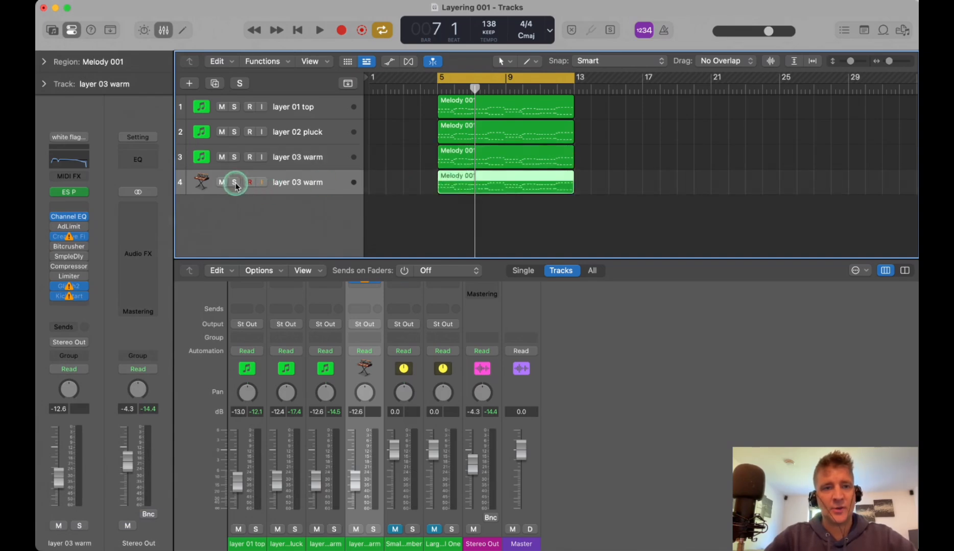
pyautogui.click(235, 183)
# Remove the unavailable Glitch2 and Kickstart plug-ins from the fourth track's channel strip.
pyautogui.click(84, 288)
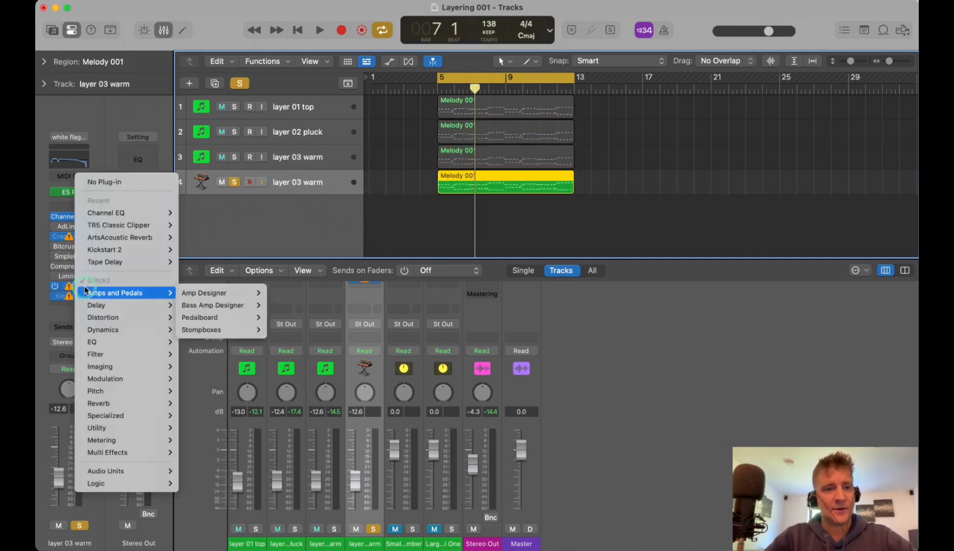
pyautogui.click(92, 182)
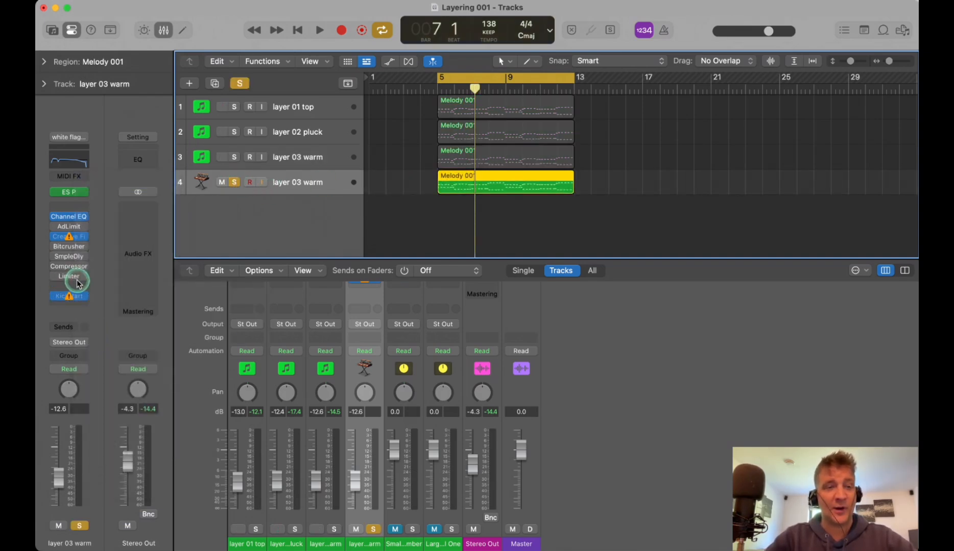
pyautogui.click(85, 296)
pyautogui.click(85, 191)
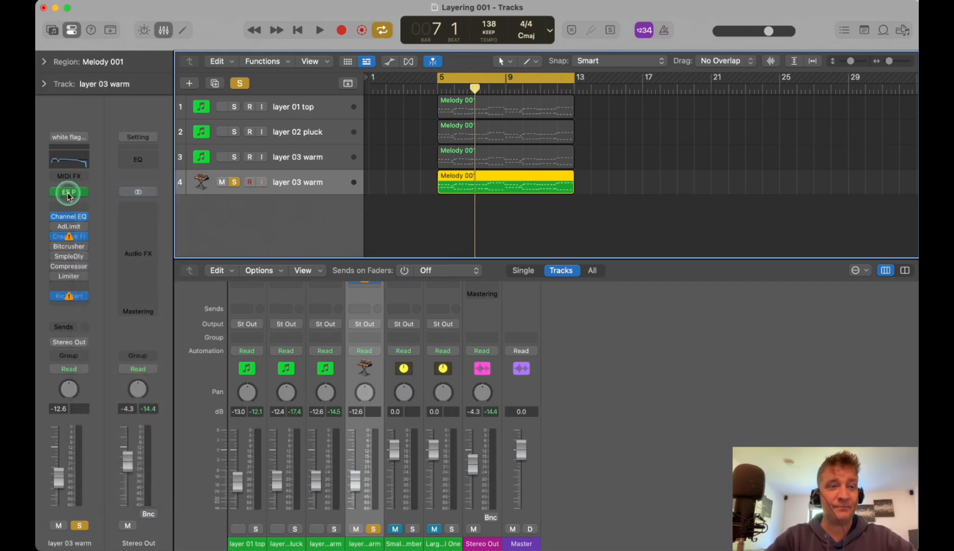
# Open the fourth track's Melody 001 region in the Piano Roll and transpose all its notes up one octave.
pyautogui.doubleClick(478, 189)
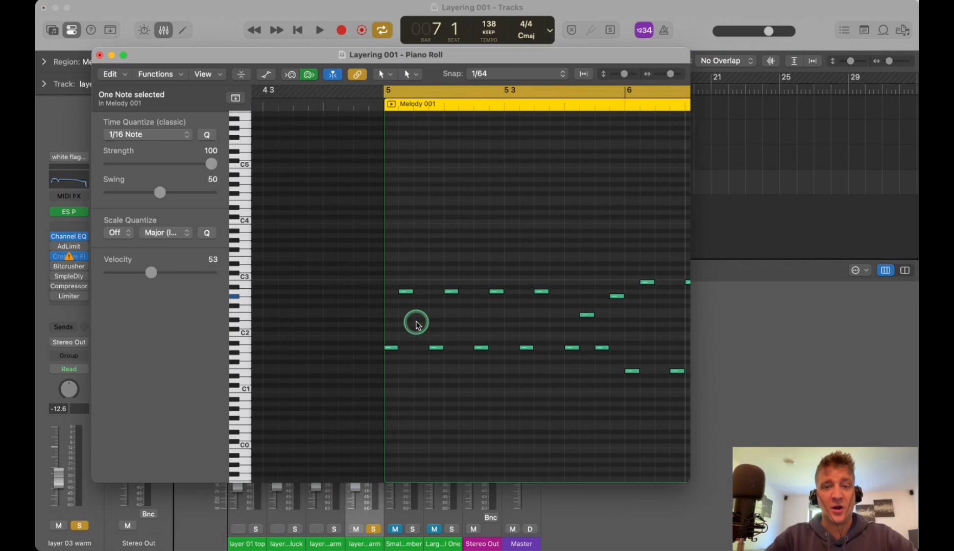
pyautogui.press('super+a')
pyautogui.hscroll(1, 490, 326)
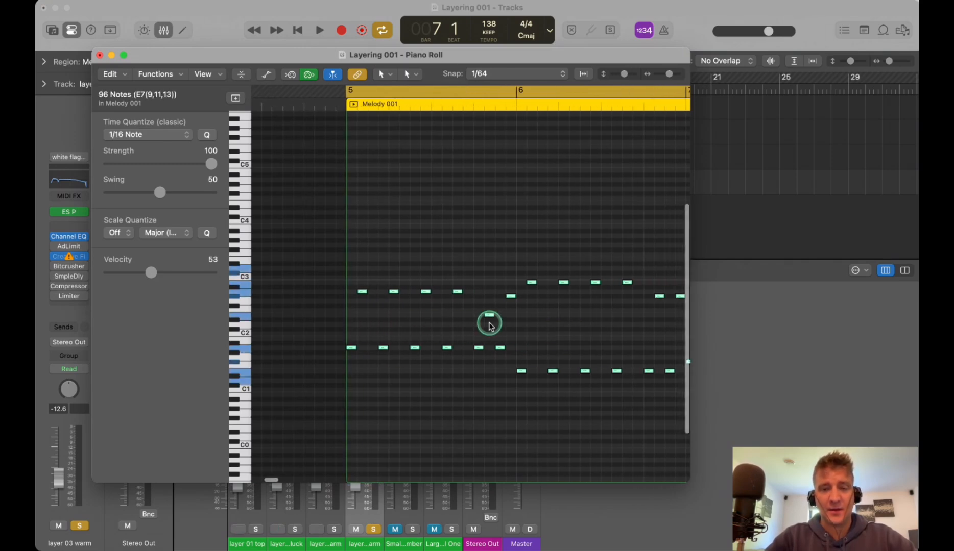
pyautogui.rightClick(488, 323)
pyautogui.click(368, 326)
pyautogui.click(361, 315)
pyautogui.click(349, 348)
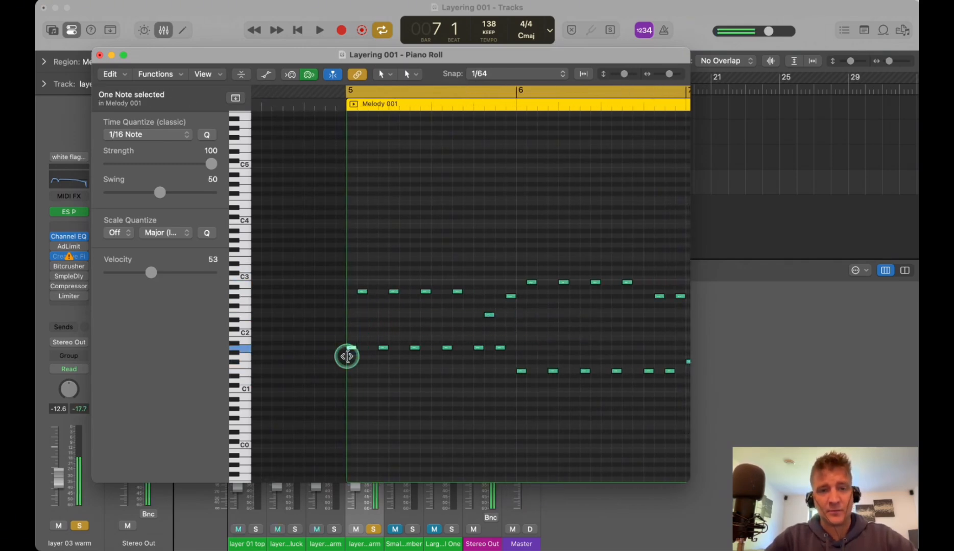
pyautogui.press('super+a')
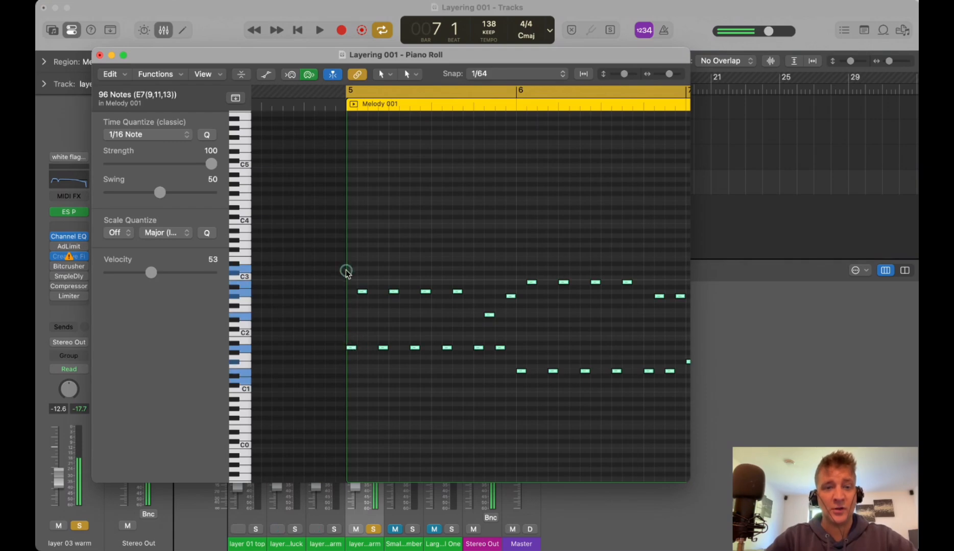
pyautogui.moveTo(351, 347); pyautogui.dragTo(350, 292)
pyautogui.click(351, 283)
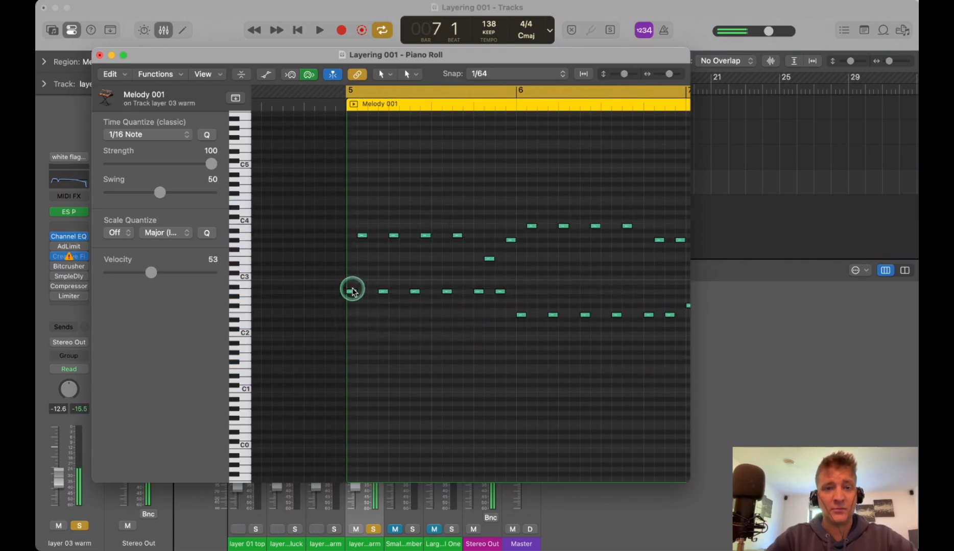
pyautogui.click(351, 291)
pyautogui.click(417, 262)
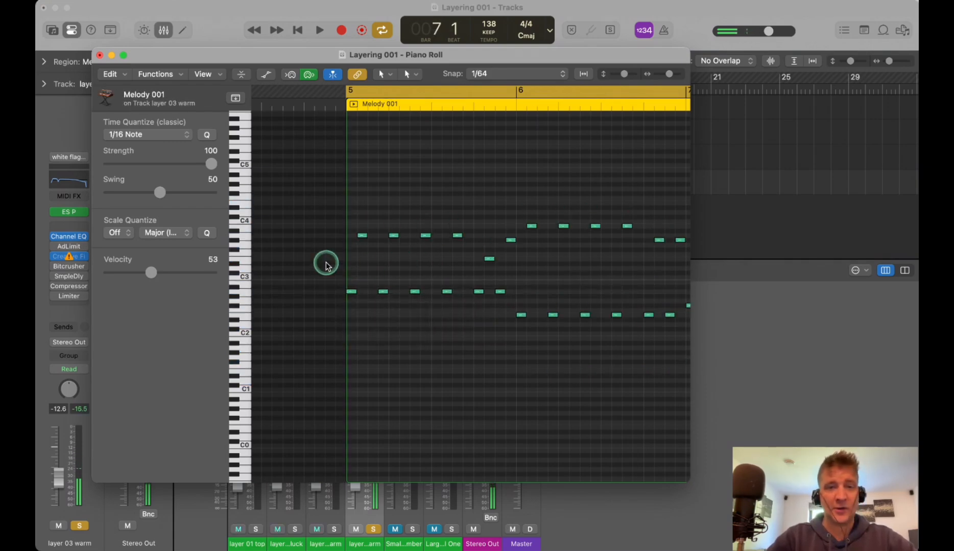
# Delete the upper line of notes across the whole Melody 001 region, keeping only the lower line, and briefly start and stop playback.
pyautogui.moveTo(326, 265); pyautogui.dragTo(506, 187)
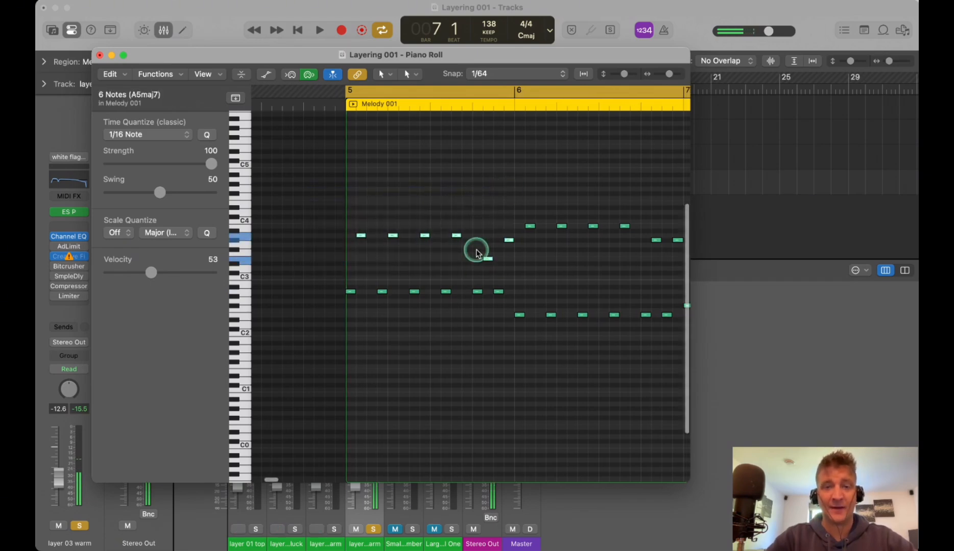
pyautogui.hscroll(5, 476, 253)
pyautogui.scroll(-6, 455, 257)
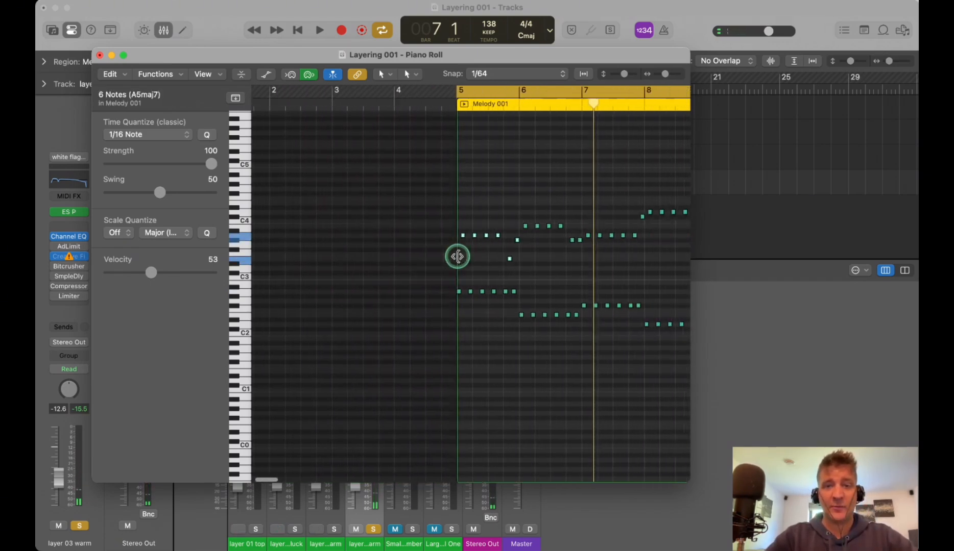
pyautogui.click(349, 271)
pyautogui.click(733, 125)
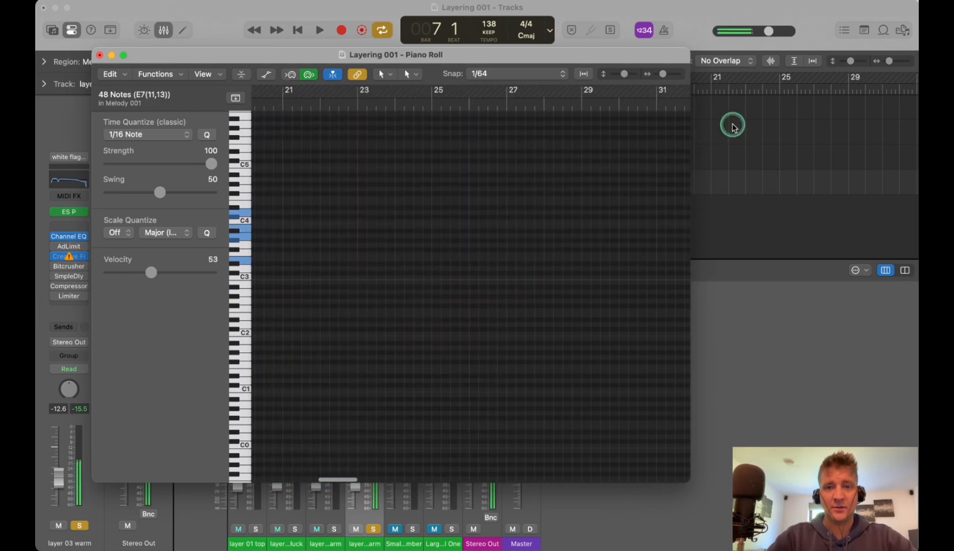
pyautogui.press('space')
pyautogui.press('space')
# Glue the six short notes in bar 5 into one note and stretch it to nearly the end of the bar.
pyautogui.scroll(5, 399, 307)
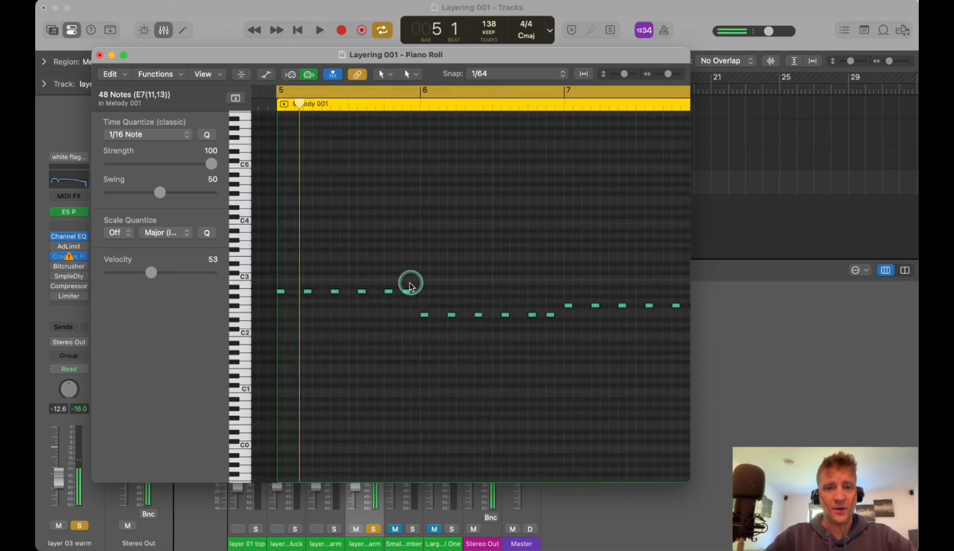
pyautogui.moveTo(411, 281); pyautogui.dragTo(284, 295)
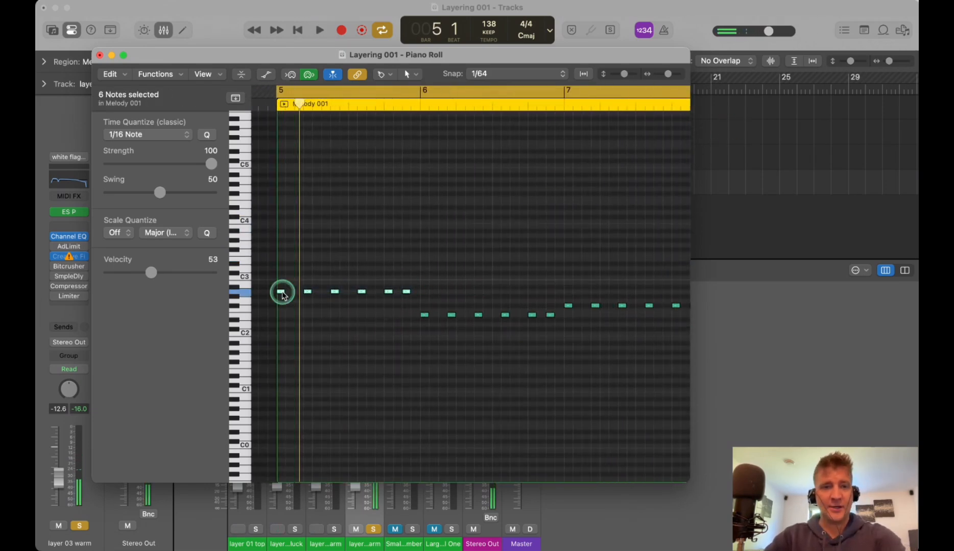
pyautogui.click(283, 292)
pyautogui.press('t')
pyautogui.click(386, 293)
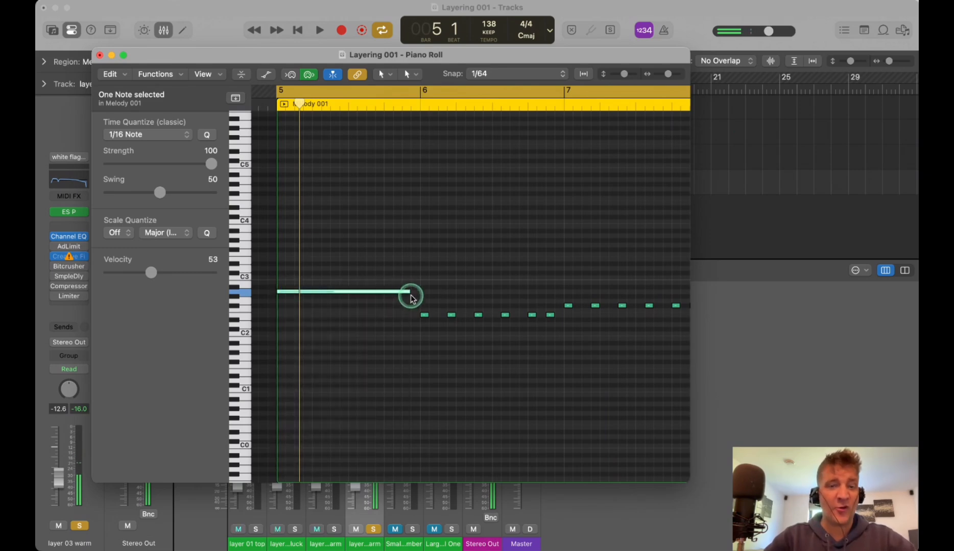
pyautogui.moveTo(409, 292); pyautogui.dragTo(416, 292)
pyautogui.scroll(-3, 398, 329)
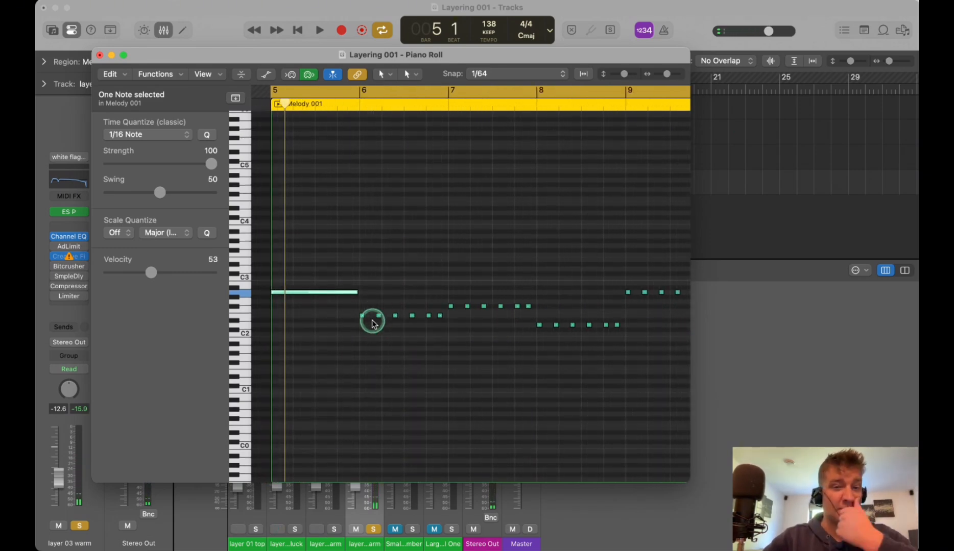
# Replace the short notes in bars 6, 7 and 8 with copies of the long note at each bar's pitch.
pyautogui.click(346, 322)
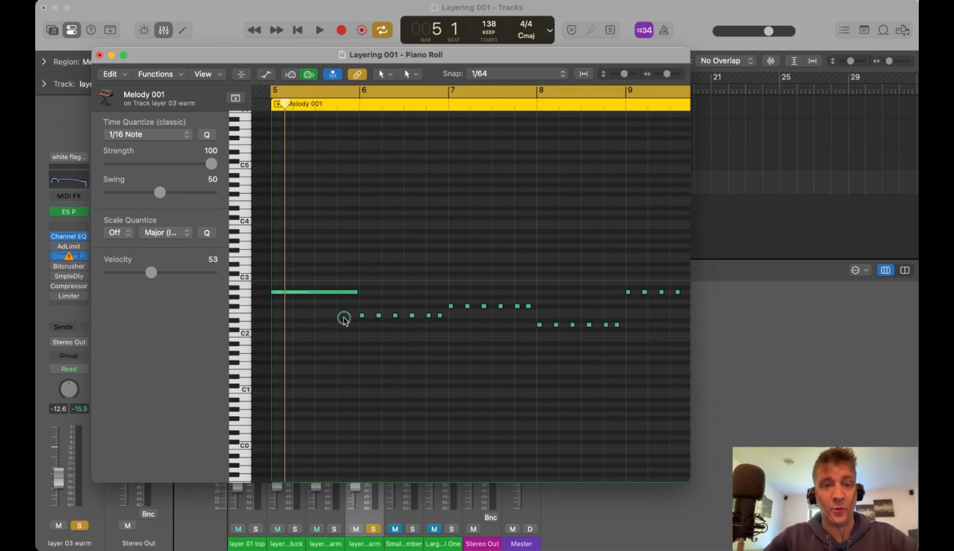
pyautogui.moveTo(354, 319); pyautogui.dragTo(454, 313)
pyautogui.press('Delete')
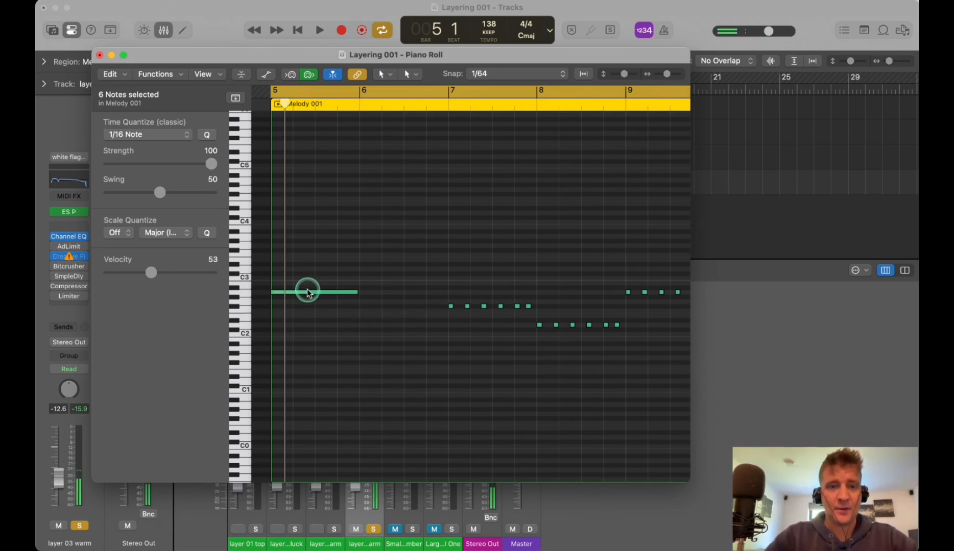
pyautogui.moveTo(306, 292); pyautogui.dragTo(546, 306)
pyautogui.press('Delete')
pyautogui.click(394, 315)
pyautogui.moveTo(371, 317); pyautogui.dragTo(460, 309)
pyautogui.moveTo(530, 324); pyautogui.dragTo(630, 327)
pyautogui.click(470, 311)
pyautogui.moveTo(453, 312); pyautogui.dragTo(543, 328)
# Quantize all notes in the region to 1/16 Note.
pyautogui.press('super+a')
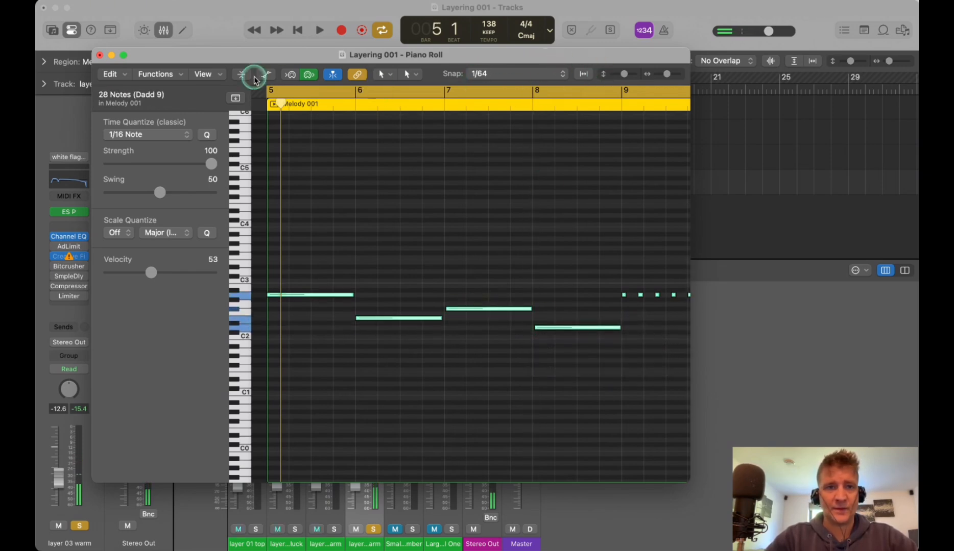
pyautogui.click(207, 135)
pyautogui.click(492, 254)
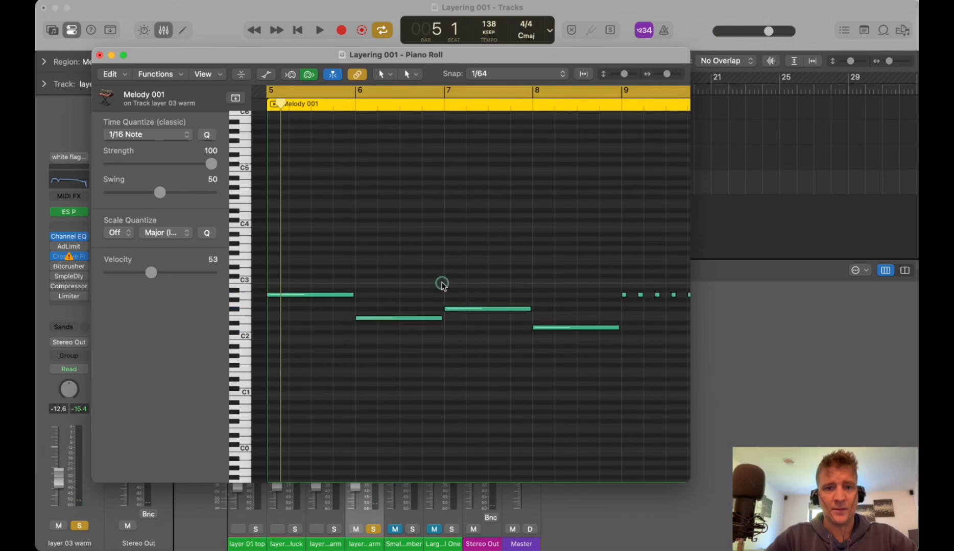
# Lengthen the four long notes in bars 5 to 8 together so each ends just before the next bar.
pyautogui.moveTo(337, 278); pyautogui.dragTo(519, 332)
pyautogui.moveTo(332, 273); pyautogui.dragTo(418, 342)
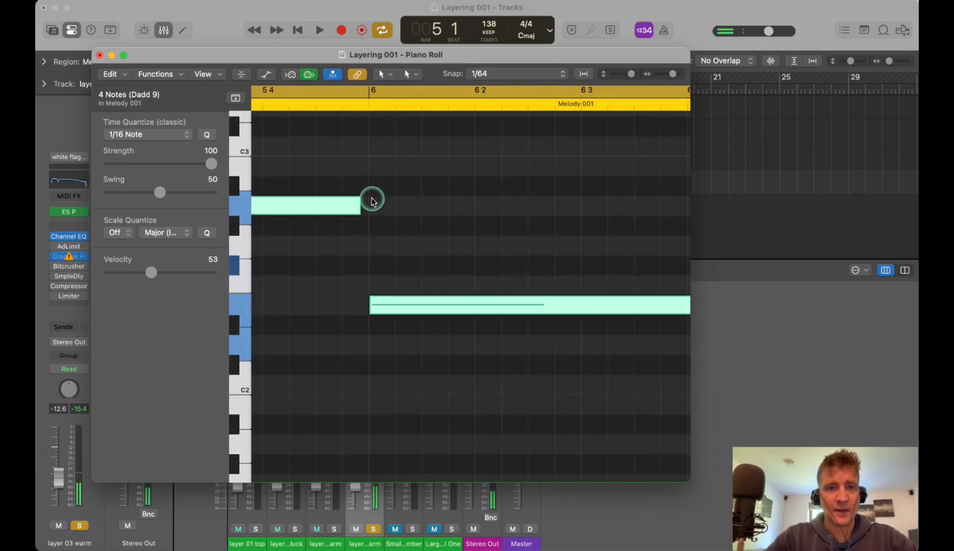
pyautogui.moveTo(362, 212); pyautogui.dragTo(369, 210)
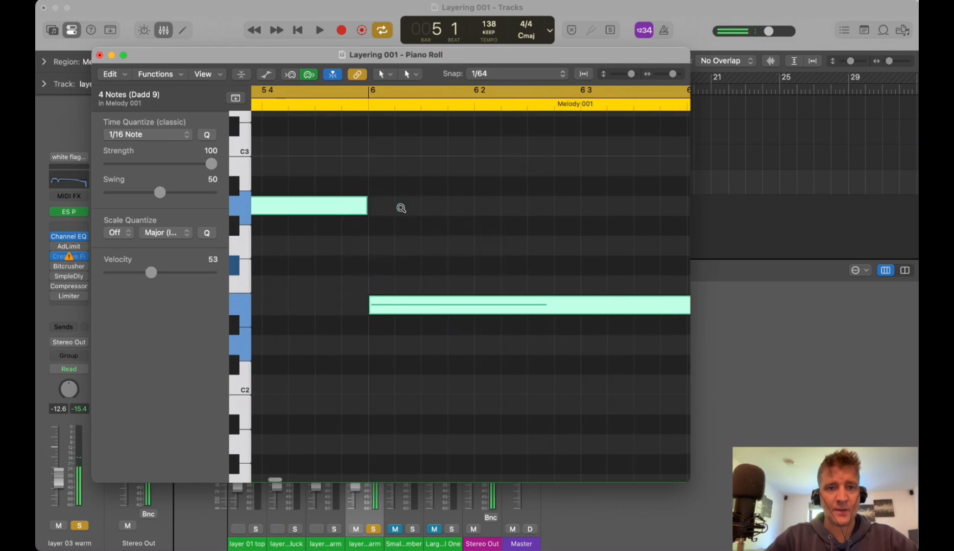
# Replace the short notes in bars 9 to 12 with a copy of the four long notes.
pyautogui.keyDown('ctrl'); pyautogui.keyDown('alt'); pyautogui.click(429, 205); pyautogui.keyUp('alt'); pyautogui.keyUp('ctrl')
pyautogui.keyDown('ctrl'); pyautogui.keyDown('alt'); pyautogui.click(460, 211); pyautogui.keyUp('alt'); pyautogui.keyUp('ctrl')
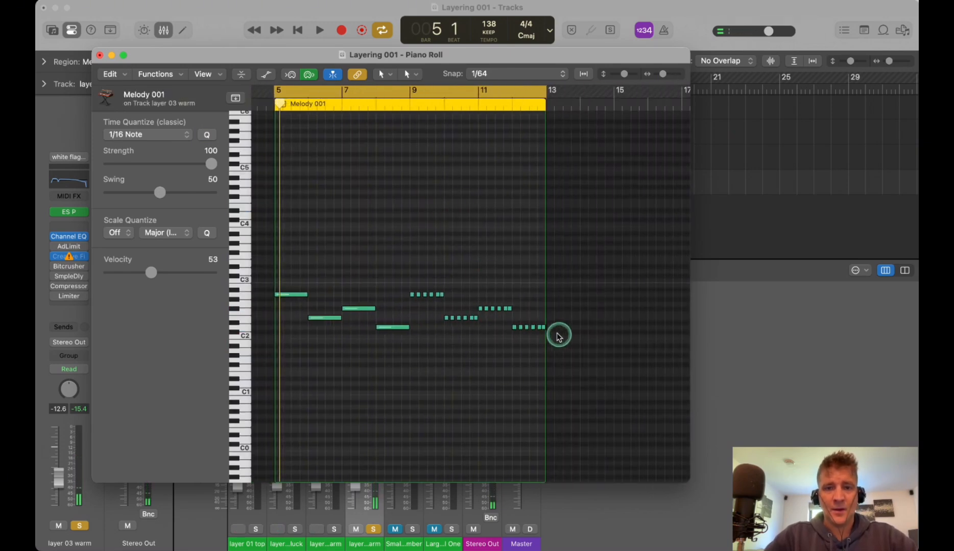
pyautogui.moveTo(561, 336); pyautogui.dragTo(411, 272)
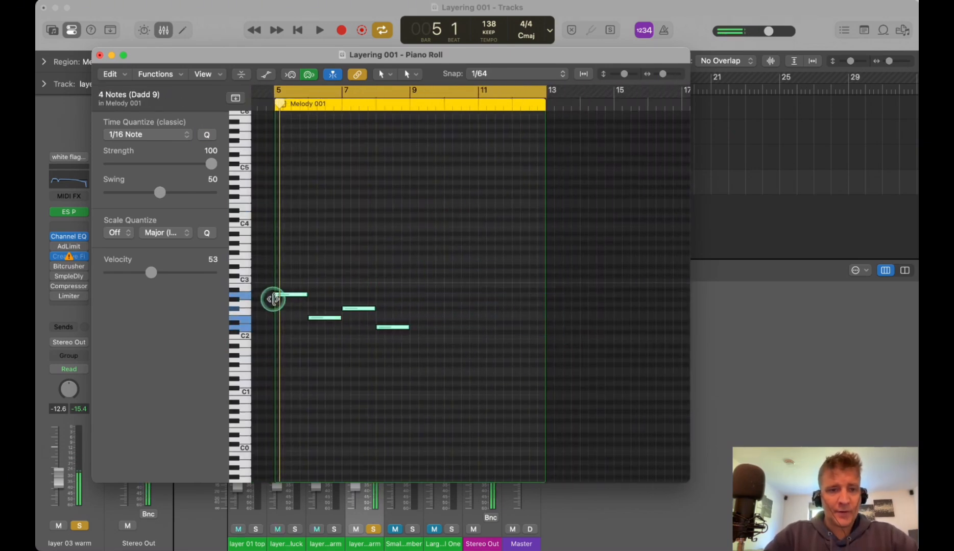
pyautogui.moveTo(281, 297); pyautogui.dragTo(417, 298)
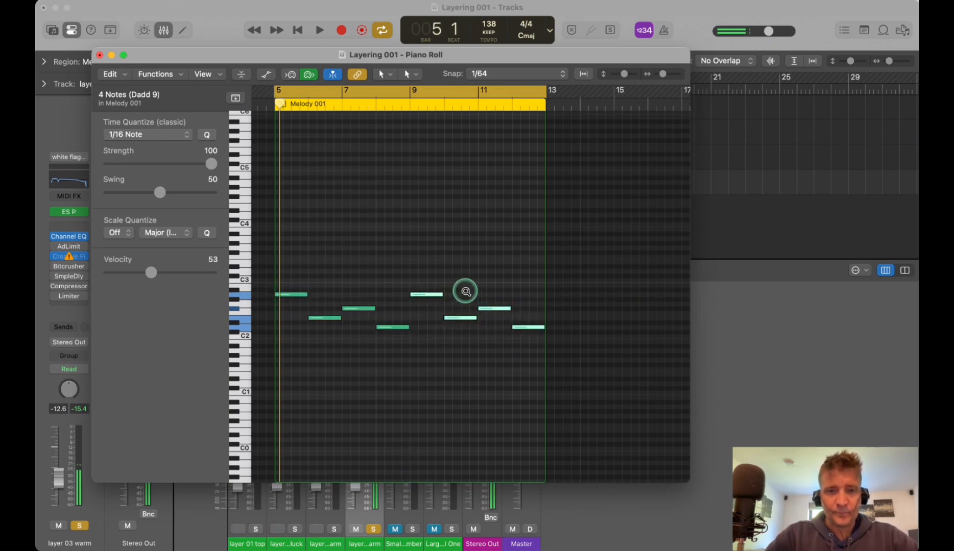
pyautogui.press('super+Right')
pyautogui.press('super+Right')
# Quantize all eight long notes to 1/16 Note and set the Piano Roll snap value to 1/32.
pyautogui.press('super+a')
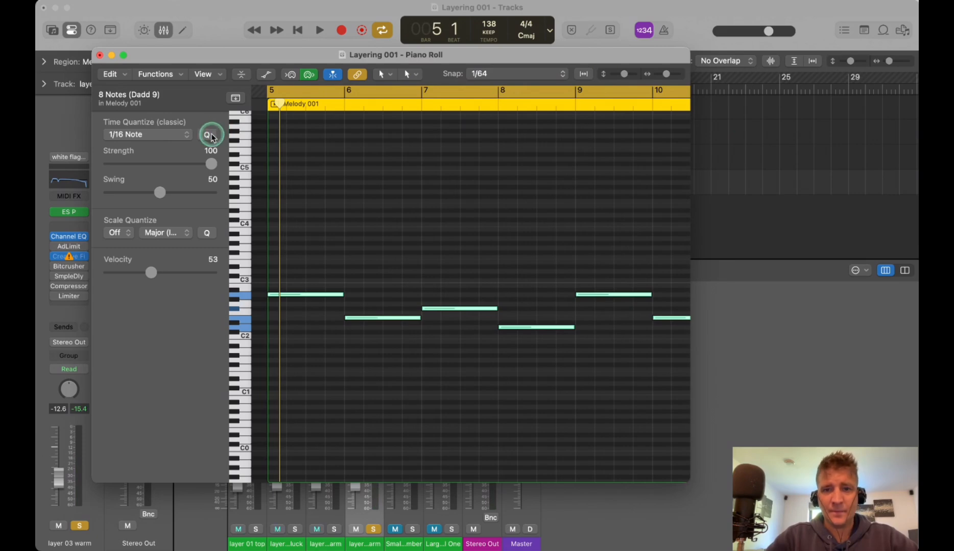
pyautogui.click(498, 74)
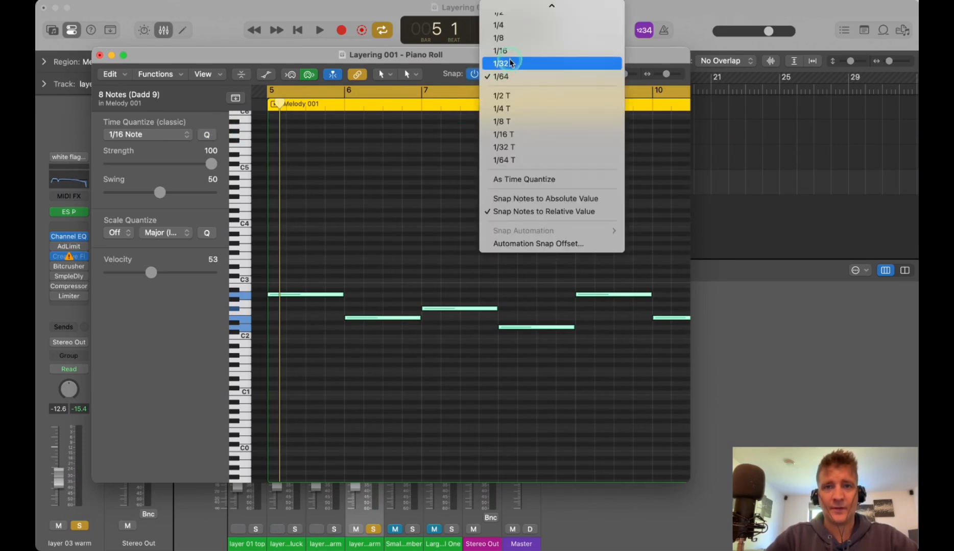
pyautogui.click(511, 63)
pyautogui.click(636, 129)
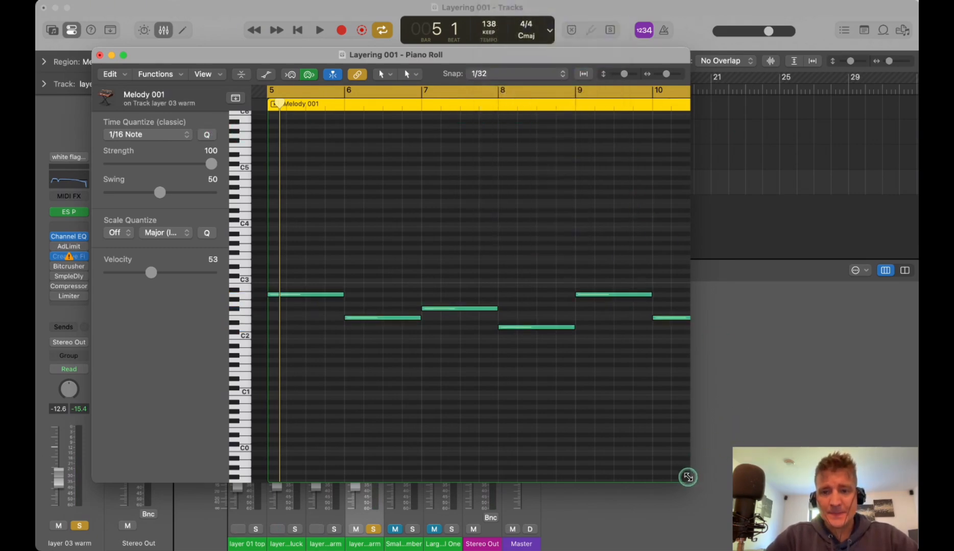
# Widen the Piano Roll window to fit bars 5 to 12 and audition the long-note bass line.
pyautogui.moveTo(688, 477); pyautogui.dragTo(892, 478)
pyautogui.press('space')
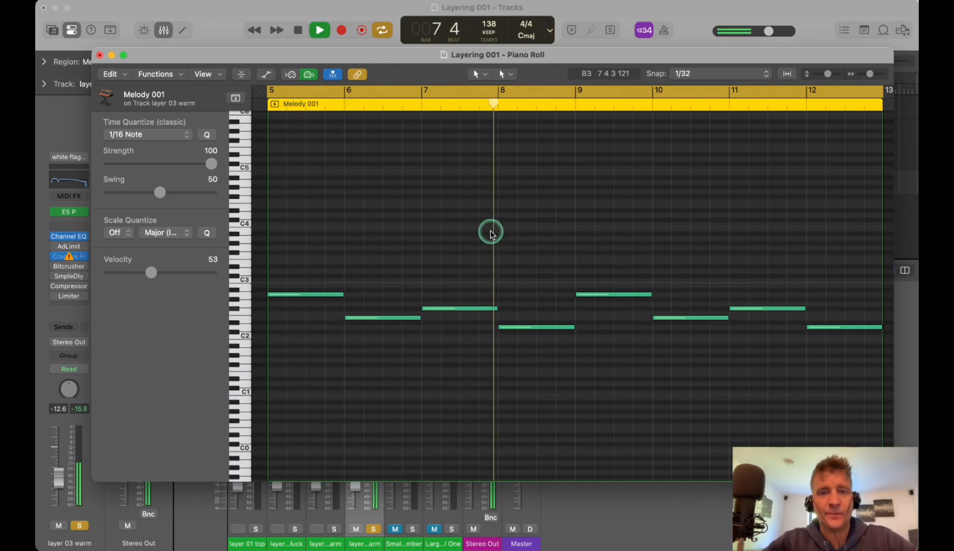
pyautogui.press('space')
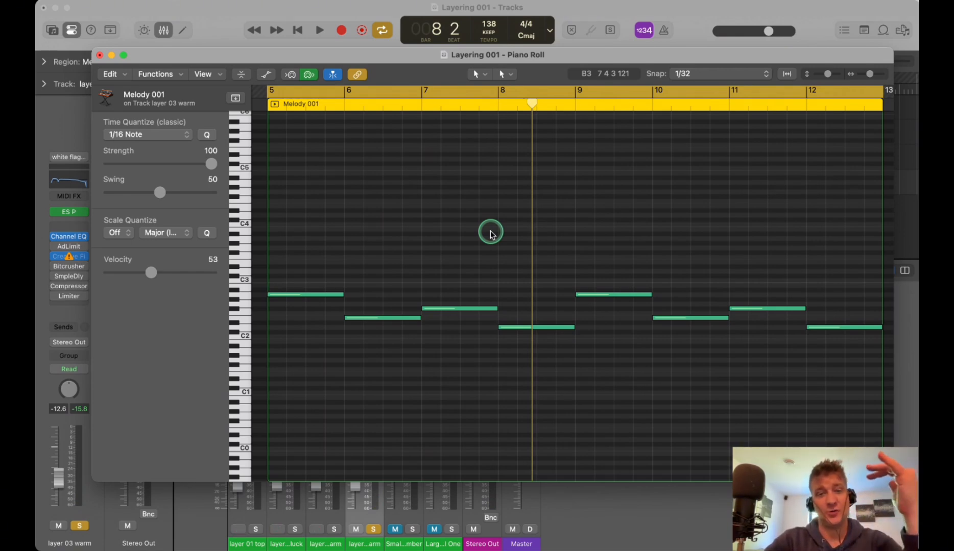
# Try the bar 8 note an octave higher at D3 with all notes quantized, and return it to D2.
pyautogui.click(516, 332)
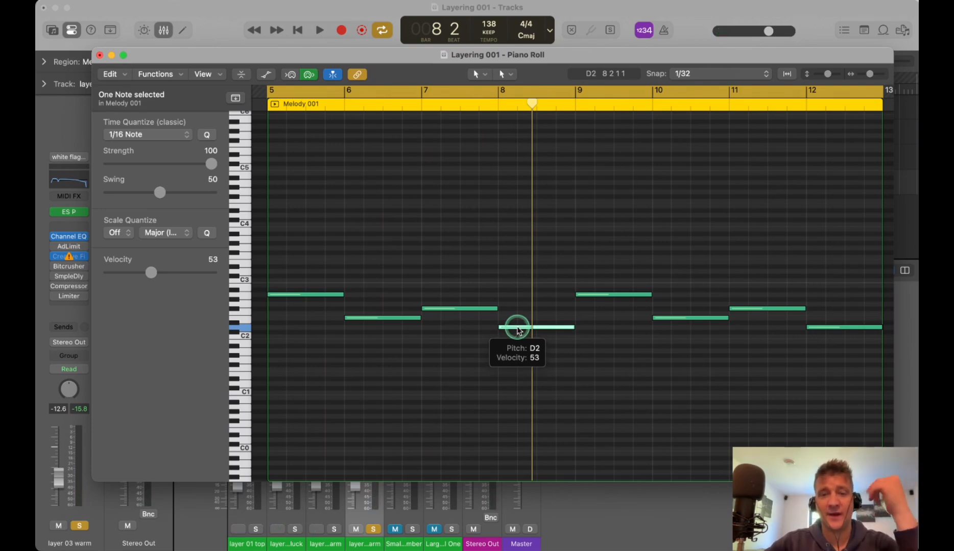
pyautogui.moveTo(518, 330); pyautogui.dragTo(518, 274)
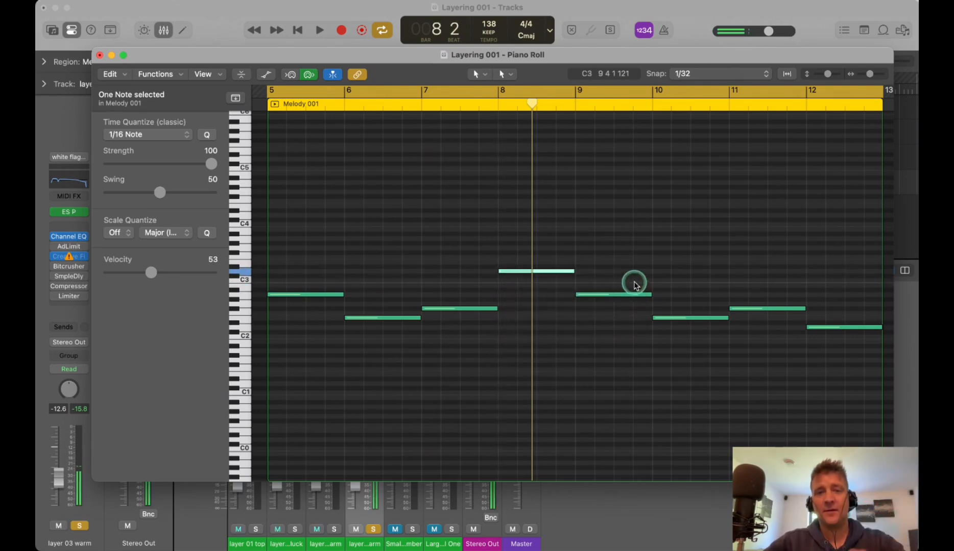
pyautogui.press('super+a')
pyautogui.click(207, 134)
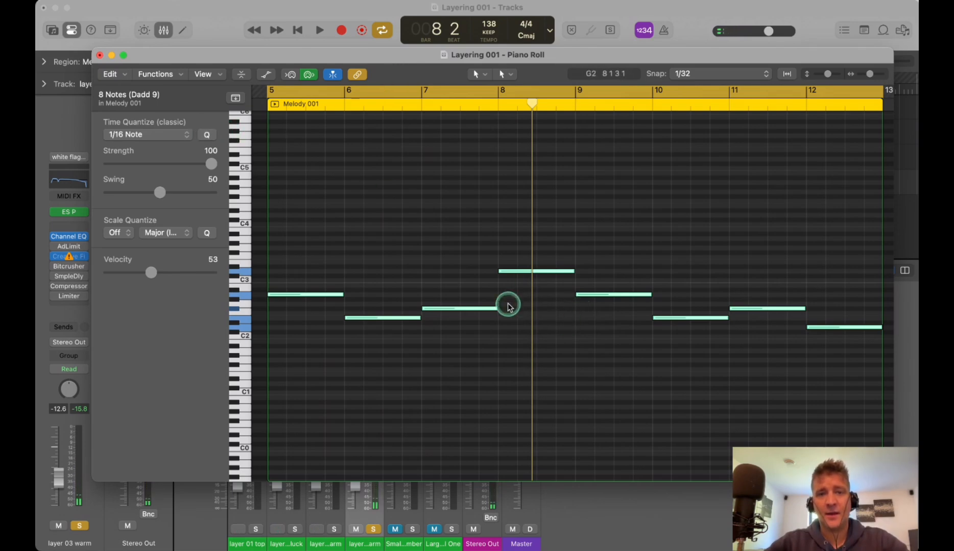
pyautogui.click(547, 252)
pyautogui.moveTo(525, 331)
pyautogui.mouseDown()
pyautogui.moveTo(511, 320)
pyautogui.moveTo(518, 334)
pyautogui.mouseUp()
# Transpose all eight long notes down by six semitones together.
pyautogui.press('super+a')
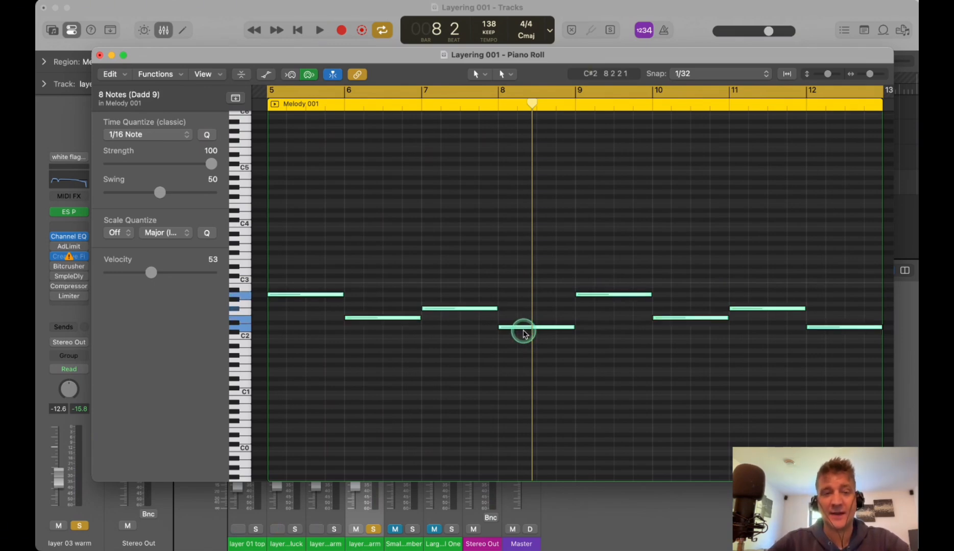
pyautogui.hotkey('alt', 'Down')
pyautogui.hotkey('alt', 'Down')
pyautogui.hotkey('alt', 'Down')
pyautogui.hotkey('alt', 'Down')
pyautogui.hotkey('alt', 'Down')
pyautogui.hotkey('alt', 'Down')
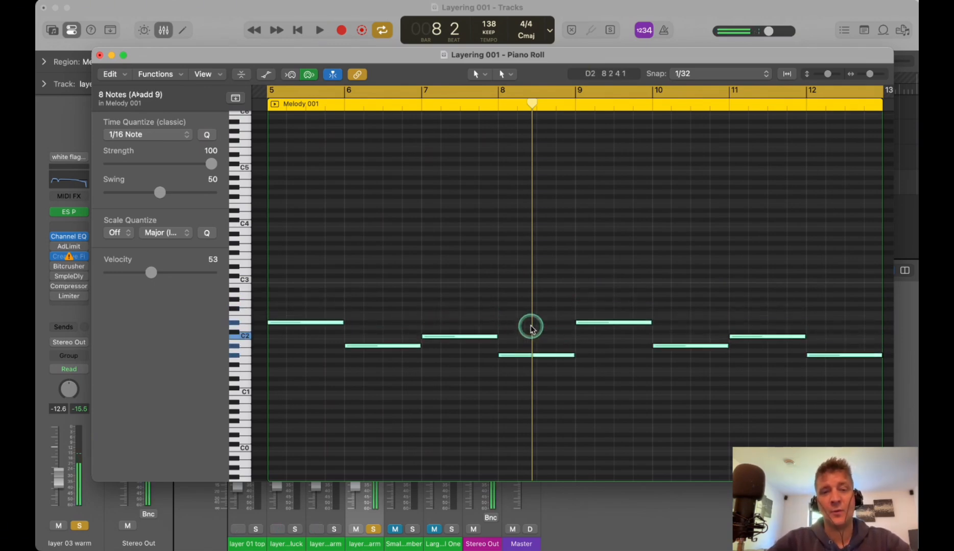
pyautogui.click(402, 288)
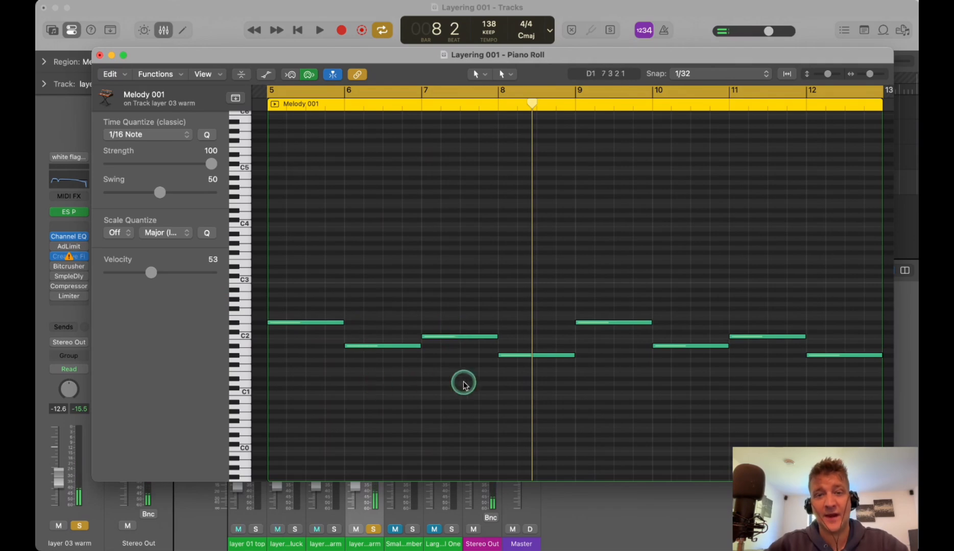
# Raise the bar 8 note by one octave to G#2 and select all eight notes in the region.
pyautogui.click(537, 357)
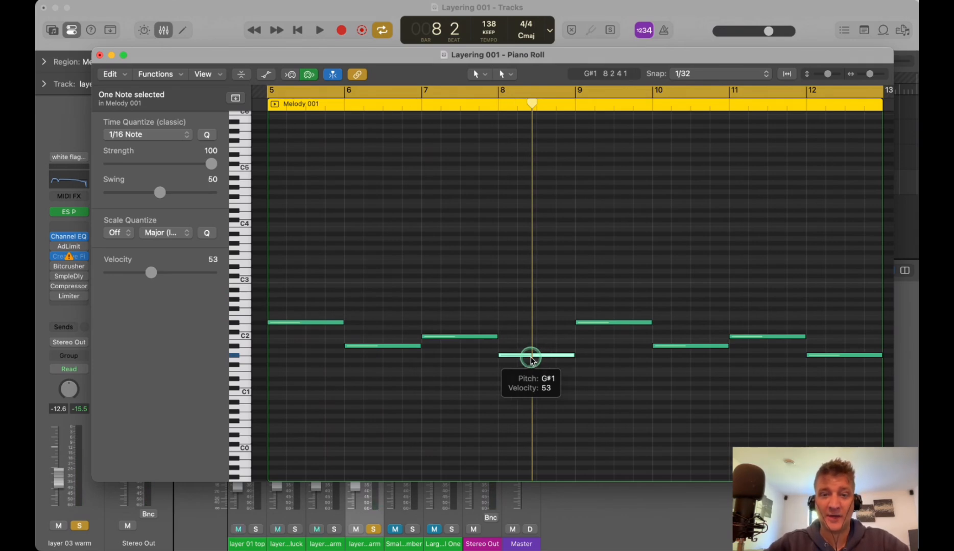
pyautogui.moveTo(534, 358); pyautogui.dragTo(532, 300)
pyautogui.click(645, 102)
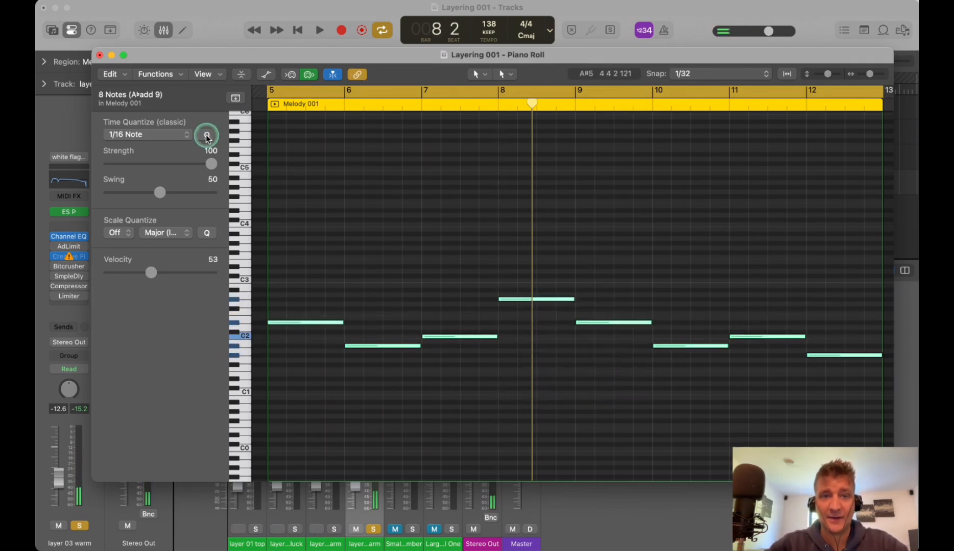
# Compare the sustained note at bar 8 with the note pattern in the third track's Melody 001 region.
pyautogui.click(500, 299)
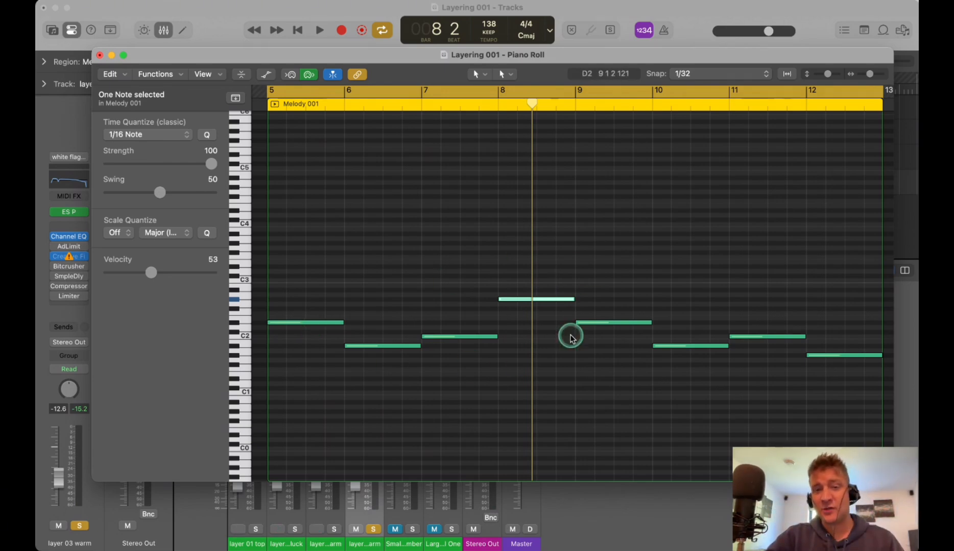
pyautogui.click(820, 25)
pyautogui.doubleClick(477, 160)
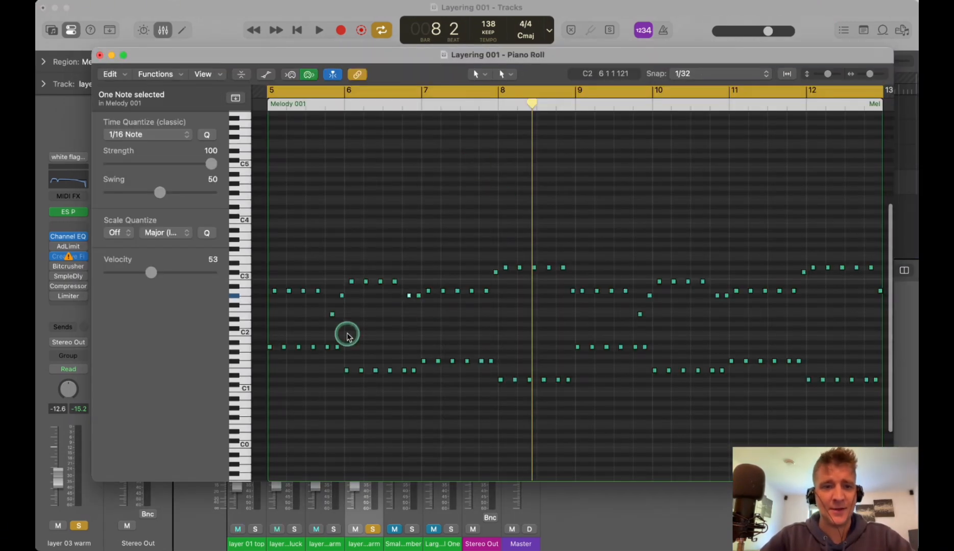
pyautogui.click(896, 202)
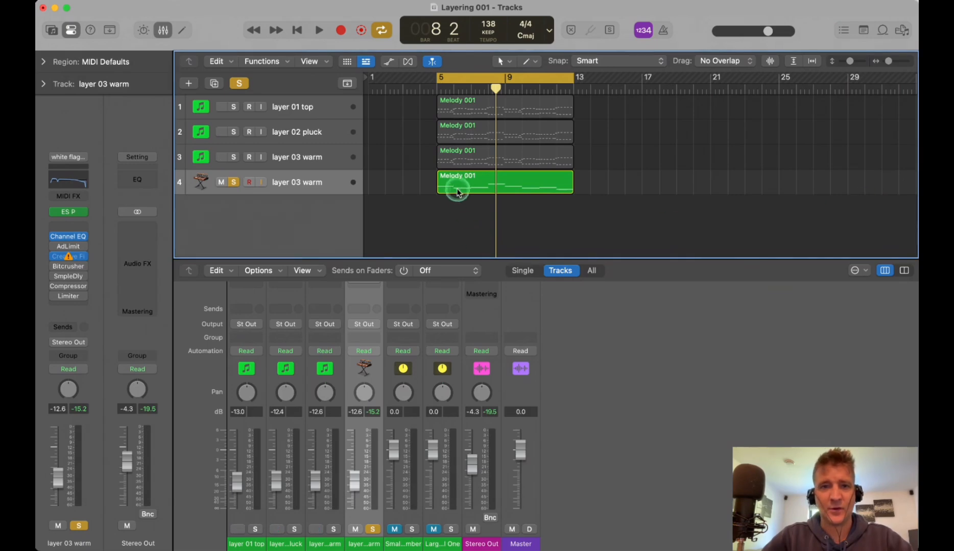
# Raise all eight sustained notes in the fourth track's Melody 001 region by four semitones.
pyautogui.doubleClick(456, 190)
pyautogui.click(362, 229)
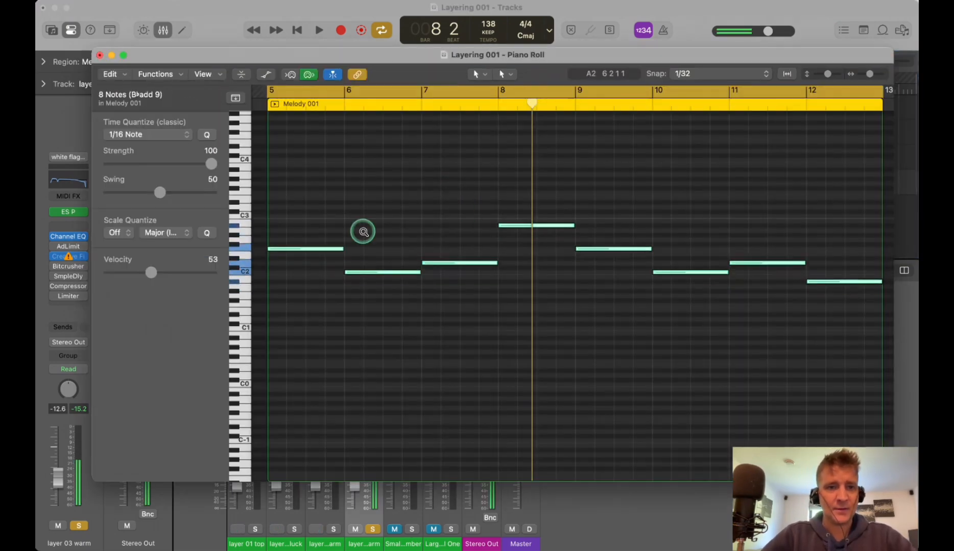
pyautogui.hotkey('alt', 'Up')
pyautogui.hotkey('alt', 'Up')
pyautogui.hotkey('alt', 'Up')
pyautogui.hotkey('alt', 'Up')
# Lower only the sustained note at bar 8 by one octave and return to the track arrangement.
pyautogui.click(530, 208)
pyautogui.hotkey('alt', 'Down')
pyautogui.hotkey('alt', 'Down')
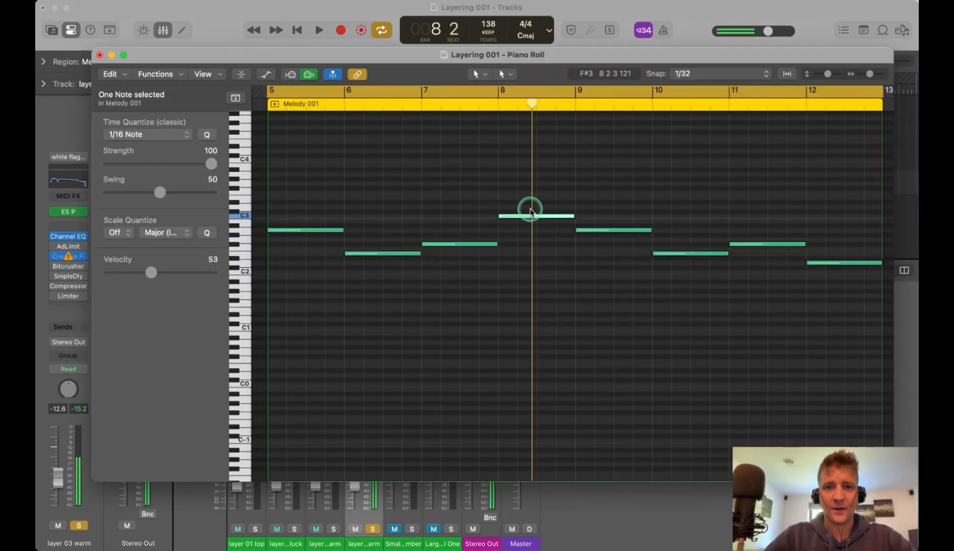
pyautogui.hotkey('alt', 'Down')
pyautogui.hotkey('alt', 'Down')
pyautogui.hotkey('alt', 'Down')
pyautogui.hotkey('alt', 'Down')
pyautogui.hotkey('alt', 'Down')
pyautogui.hotkey('alt', 'Down')
pyautogui.hotkey('alt', 'Down')
pyautogui.hotkey('alt', 'Down')
pyautogui.hotkey('alt', 'Down')
pyautogui.hotkey('alt', 'Down')
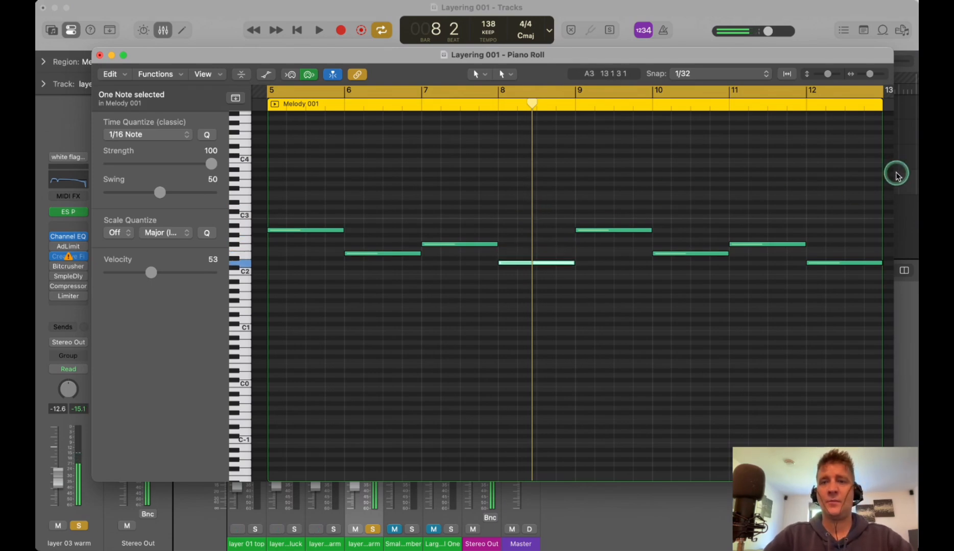
pyautogui.click(897, 175)
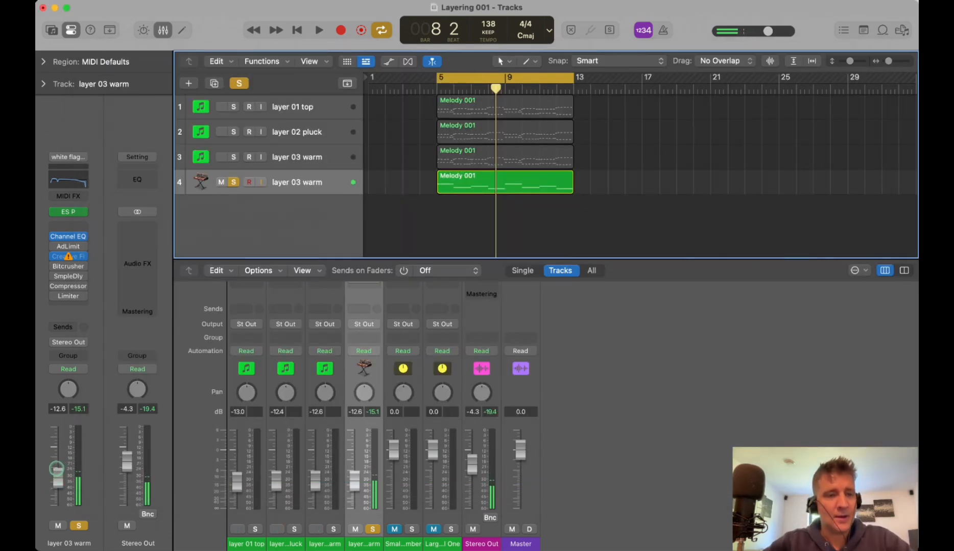
# Set the fourth track's volume to -16.0 dB and play it together with the other layers, with its solo off.
pyautogui.moveTo(56, 468); pyautogui.dragTo(58, 489)
pyautogui.click(79, 526)
pyautogui.press('space')
pyautogui.press('space')
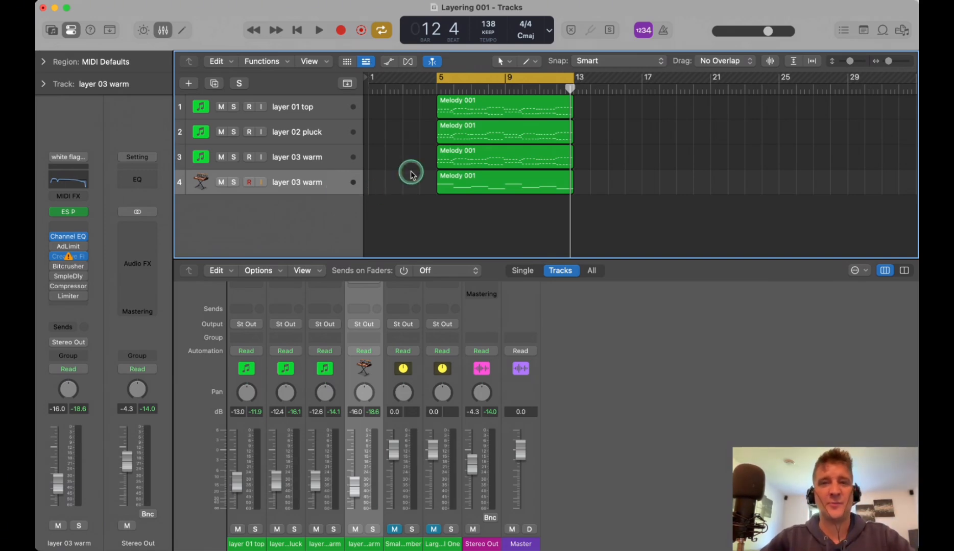
pyautogui.click(322, 175)
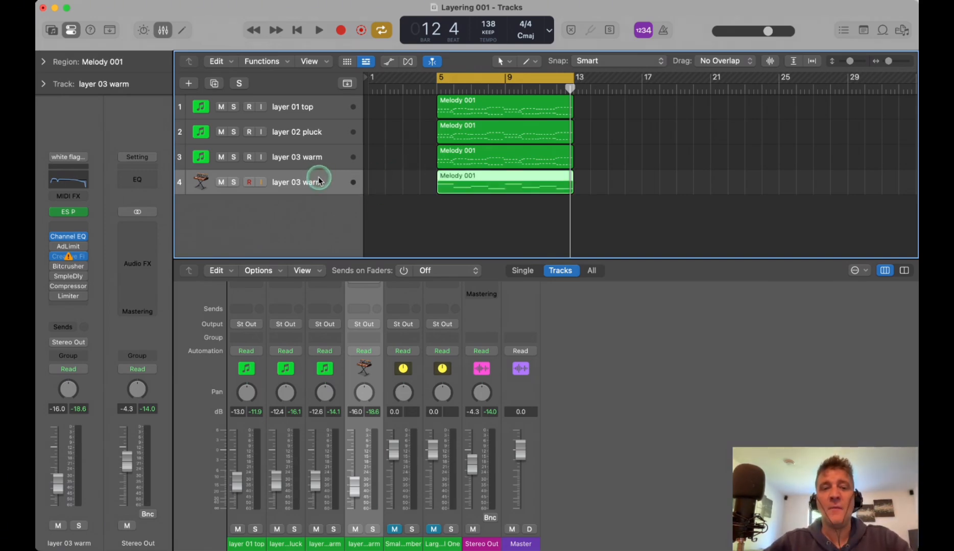
pyautogui.click(398, 206)
pyautogui.click(463, 193)
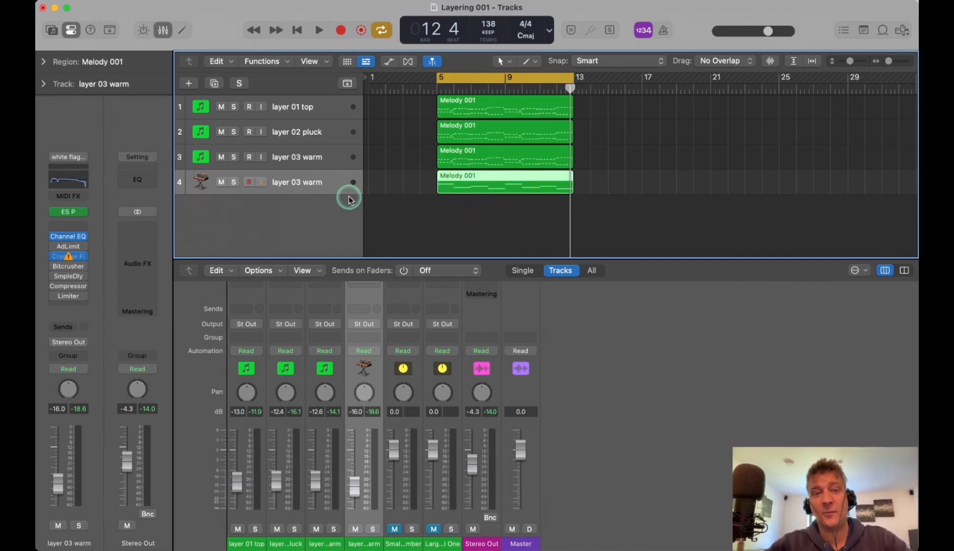
# Duplicate the third track, then copy its Melody 001 region onto the new track and solo that track.
pyautogui.click(311, 158)
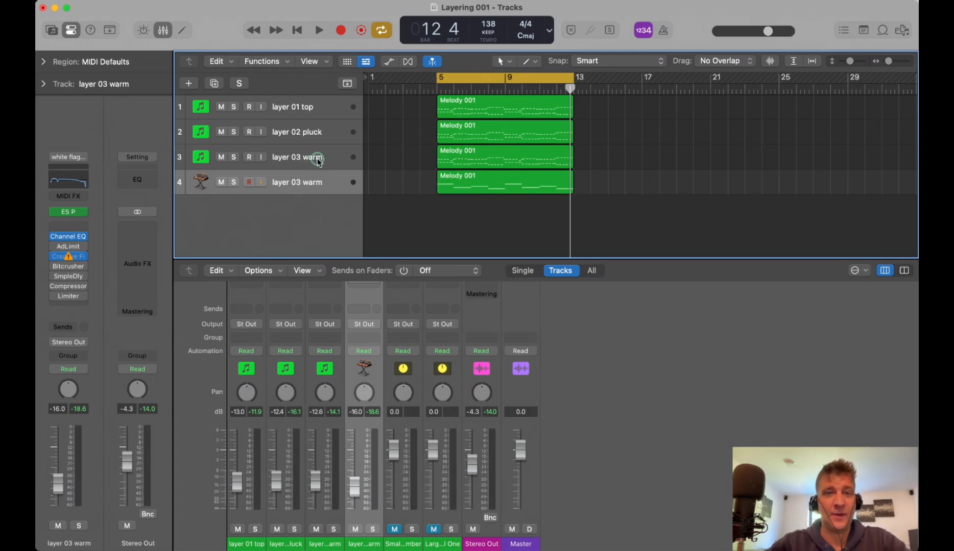
pyautogui.click(214, 82)
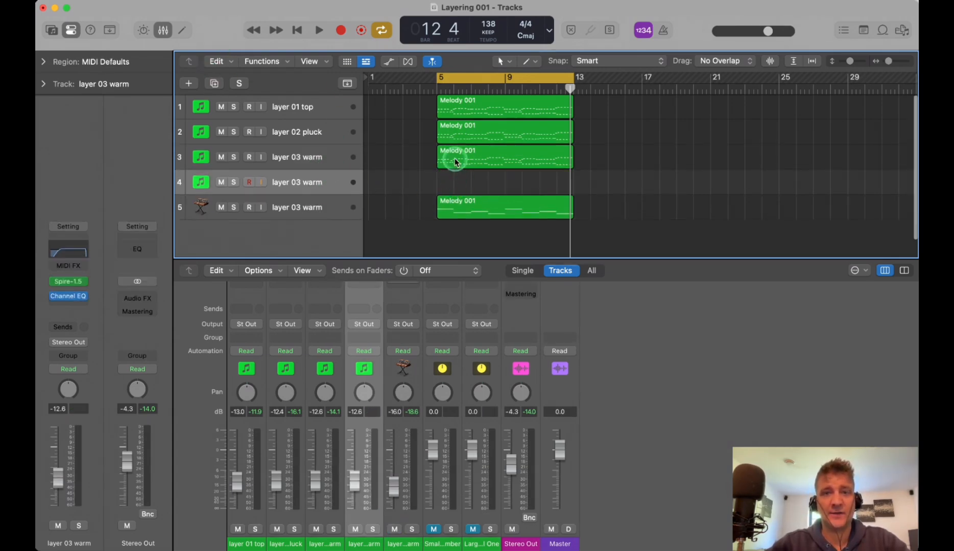
pyautogui.moveTo(455, 161); pyautogui.dragTo(454, 187)
pyautogui.click(234, 182)
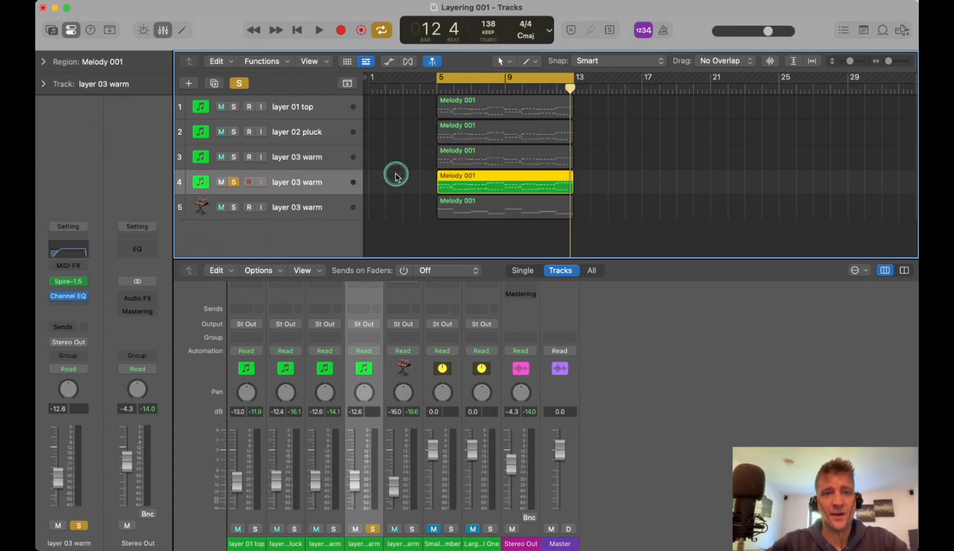
# Replace the region on the soloed duplicate track with a copy of the fifth track's sustained-note region.
pyautogui.click(396, 176)
pyautogui.click(455, 188)
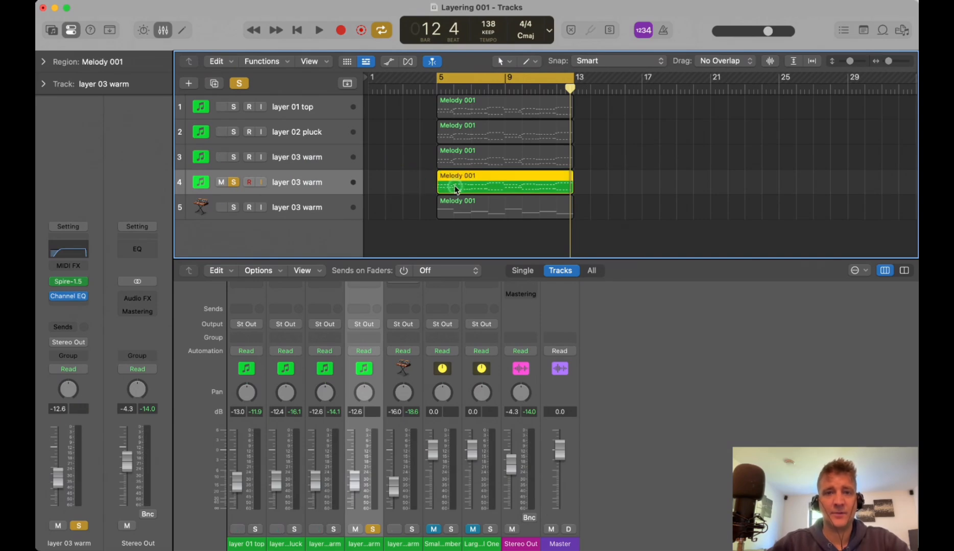
pyautogui.press('Delete')
pyautogui.moveTo(453, 209); pyautogui.dragTo(453, 185)
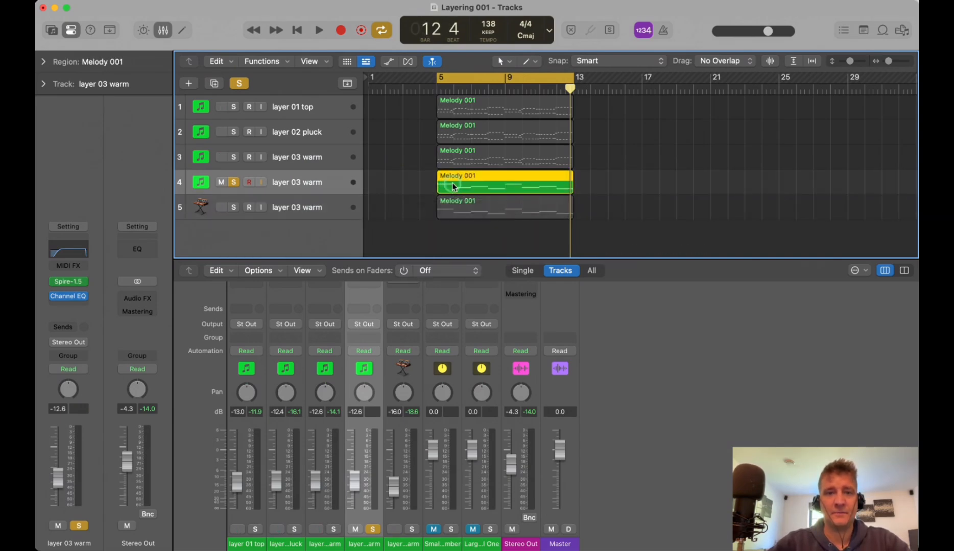
# Lower all eight notes in the copied region on the fourth track by four semitones.
pyautogui.doubleClick(453, 186)
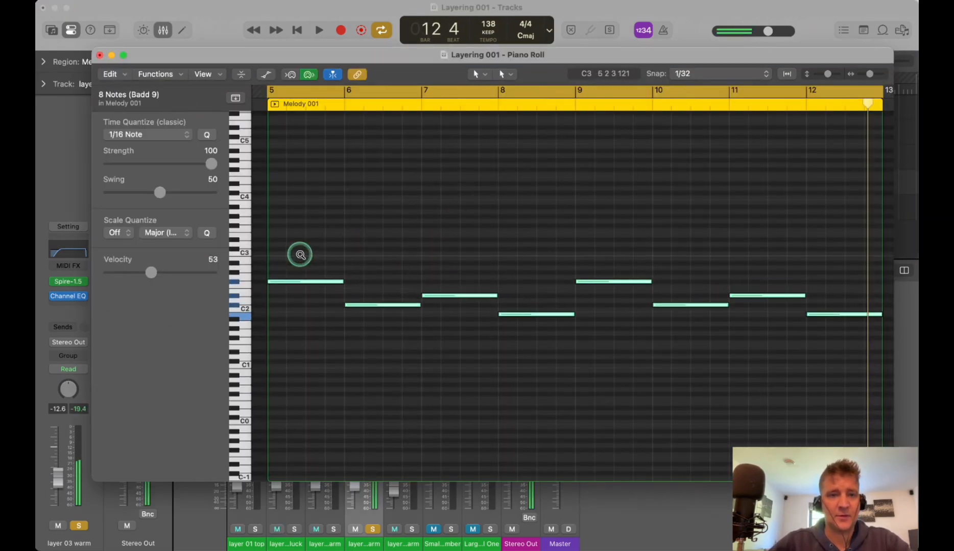
pyautogui.hotkey('alt', 'Down')
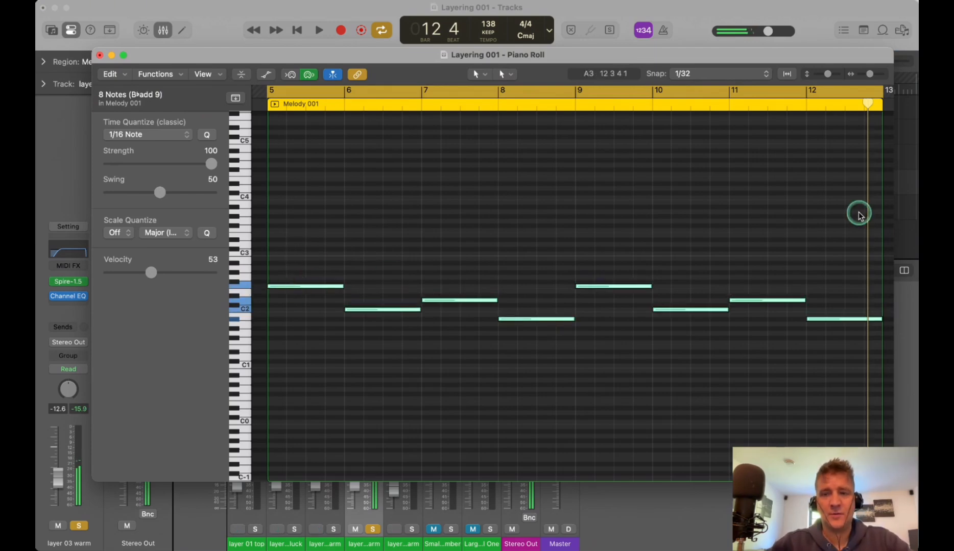
pyautogui.press('super+w')
pyautogui.click(313, 156)
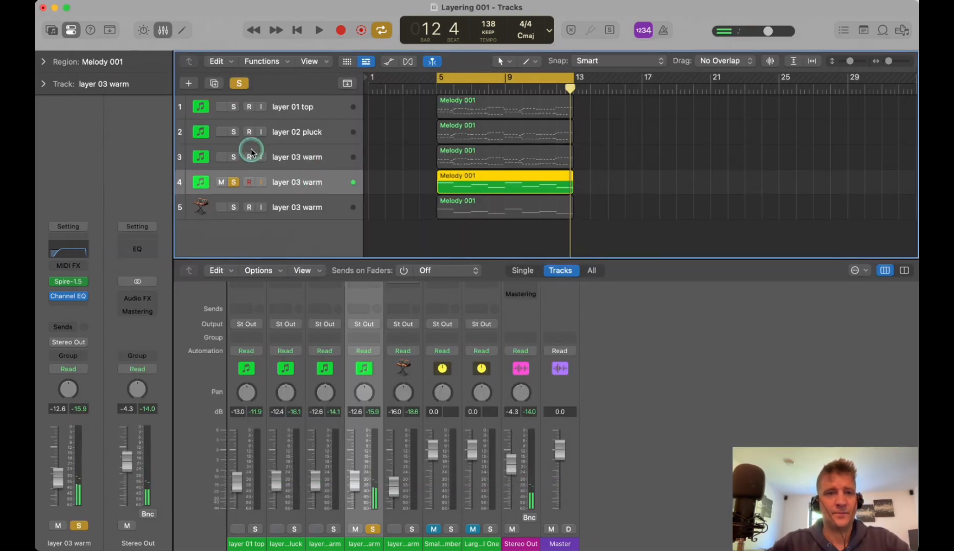
# Set the soloed fourth track's Transpose parameter to +4 and listen to the result.
pyautogui.click(43, 83)
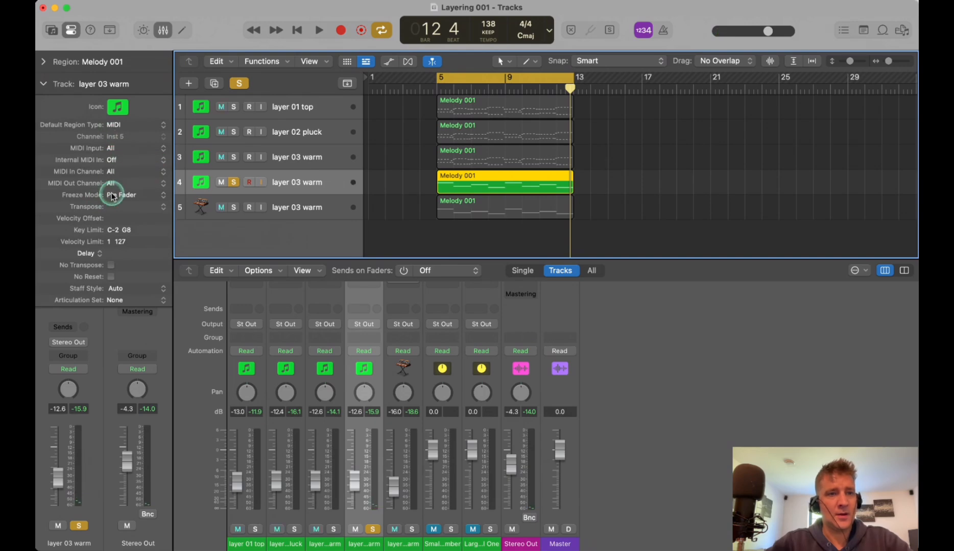
pyautogui.moveTo(116, 208); pyautogui.dragTo(117, 203)
pyautogui.press('space')
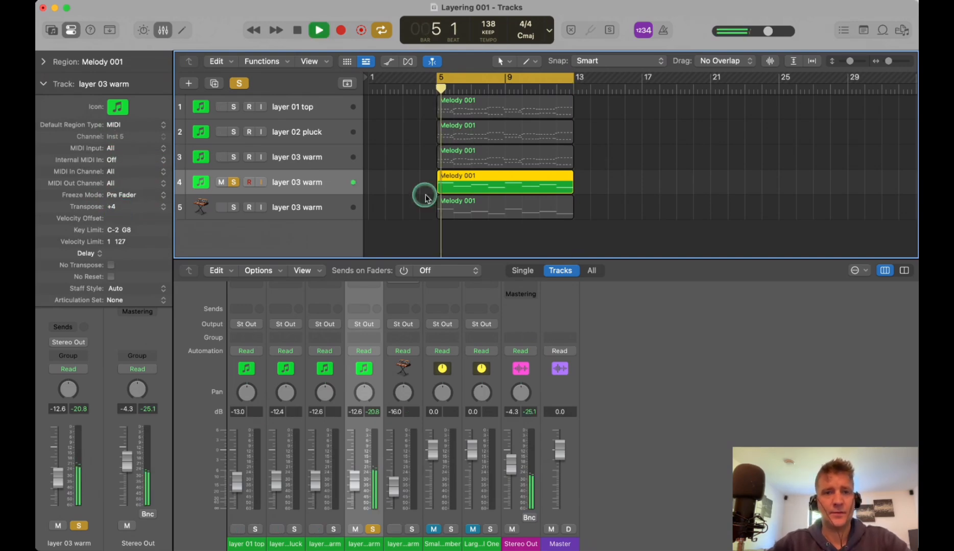
pyautogui.press('space')
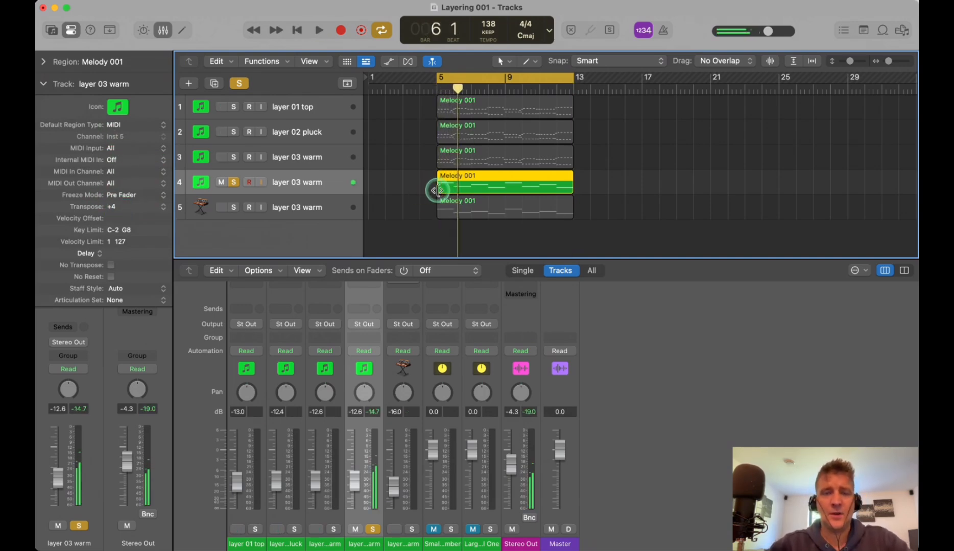
# Raise all eight notes in the soloed track's region by four semitones and close the note editor.
pyautogui.doubleClick(451, 185)
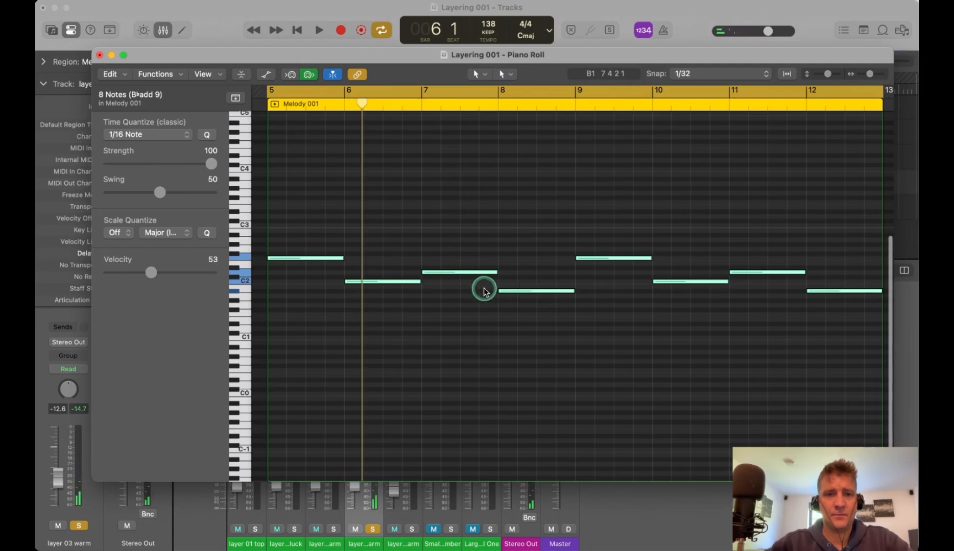
pyautogui.hotkey('alt', 'Up')
pyautogui.hotkey('alt', 'Up')
pyautogui.hotkey('alt', 'Up')
pyautogui.hotkey('alt', 'Up')
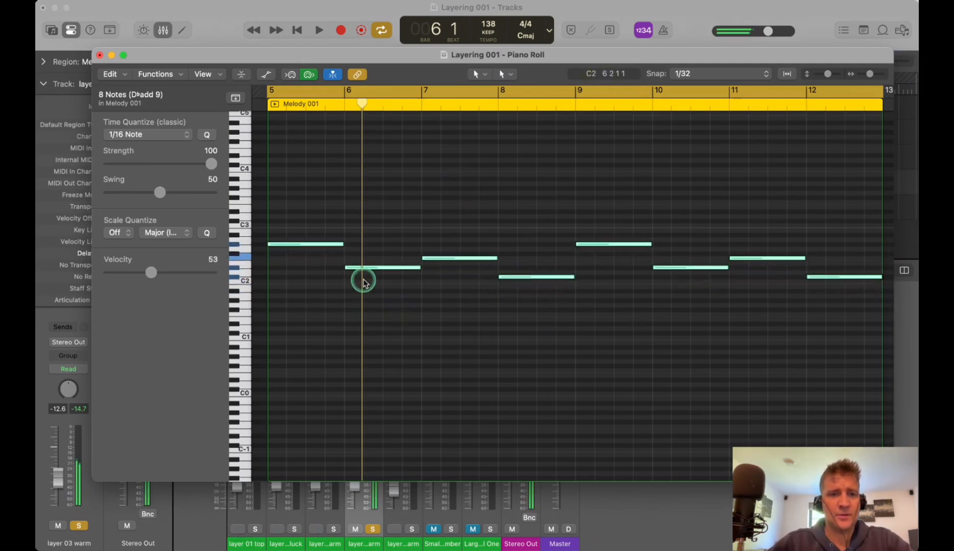
pyautogui.press('super+w')
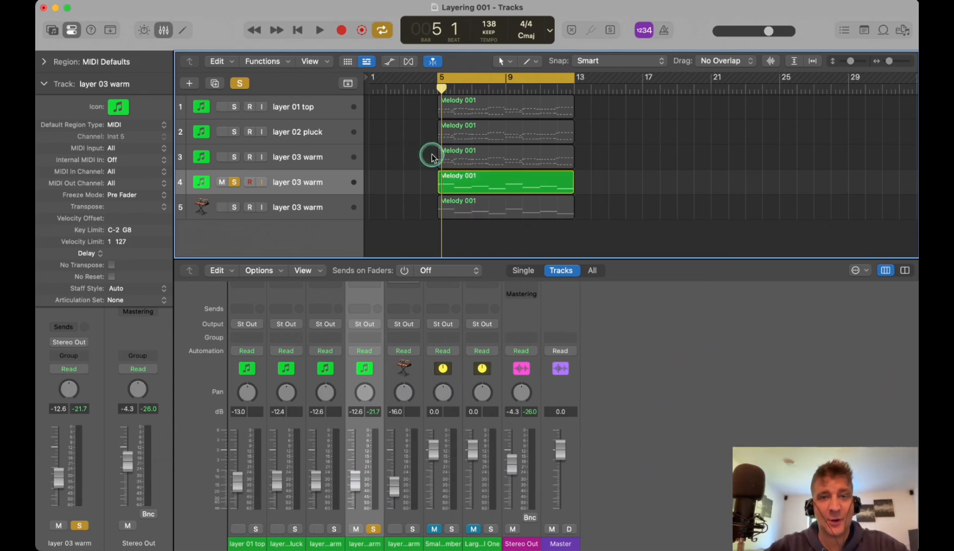
# Turn off solo on the fourth track and mute it.
pyautogui.click(456, 163)
pyautogui.click(458, 179)
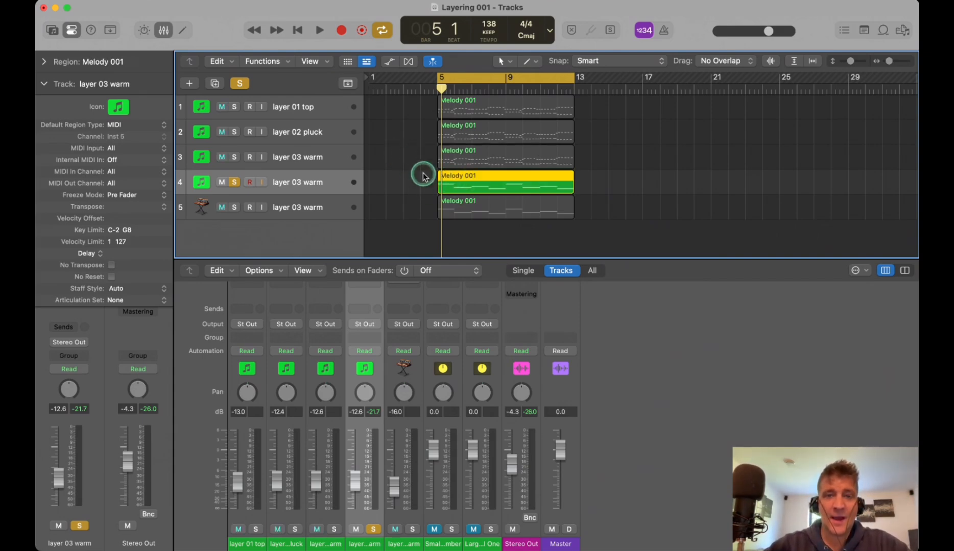
pyautogui.click(234, 183)
pyautogui.click(221, 182)
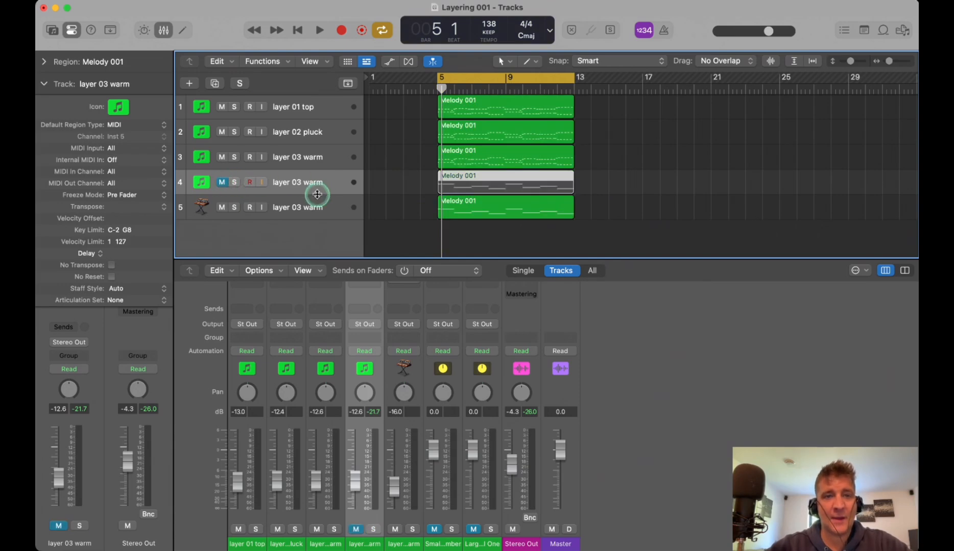
pyautogui.moveTo(395, 110); pyautogui.dragTo(472, 155)
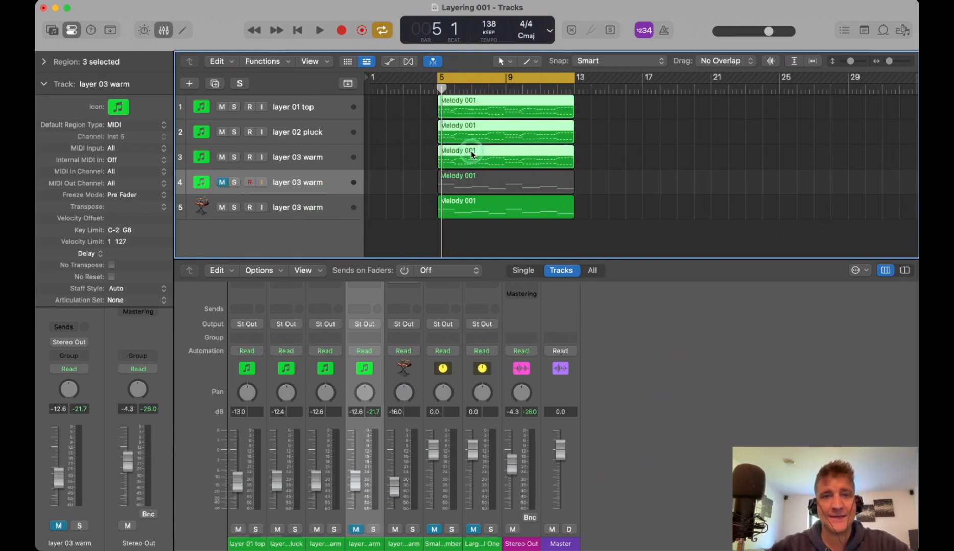
pyautogui.moveTo(426, 219); pyautogui.dragTo(481, 219)
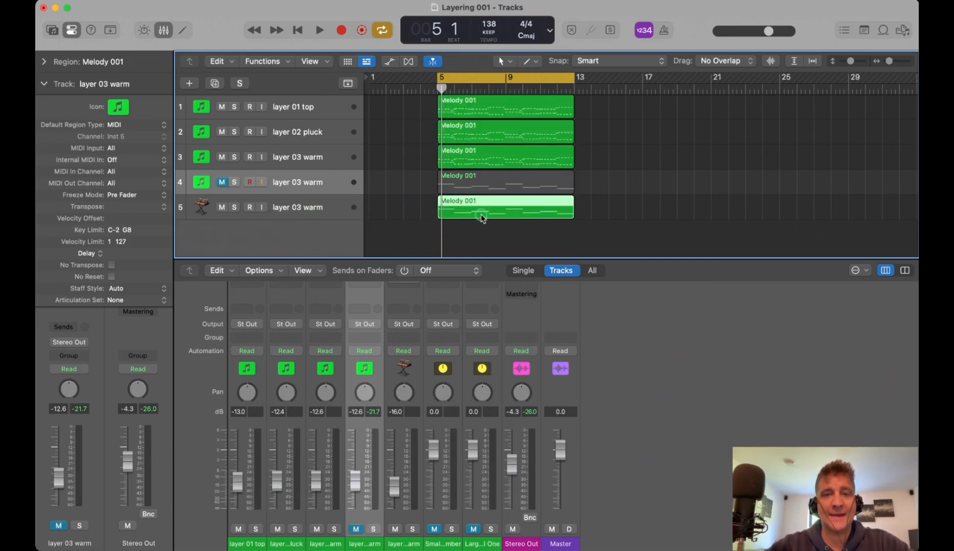
pyautogui.moveTo(426, 107); pyautogui.dragTo(458, 154)
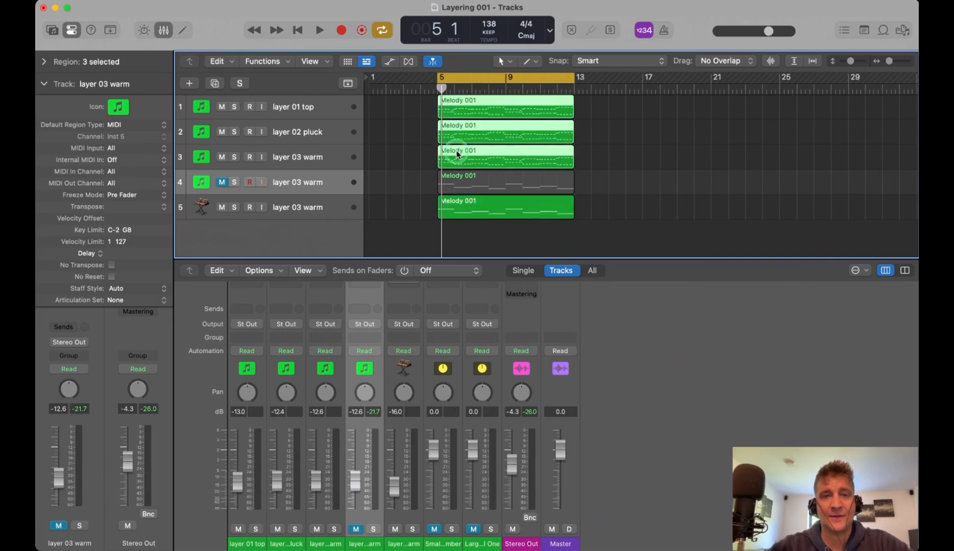
pyautogui.click(441, 110)
pyautogui.click(427, 130)
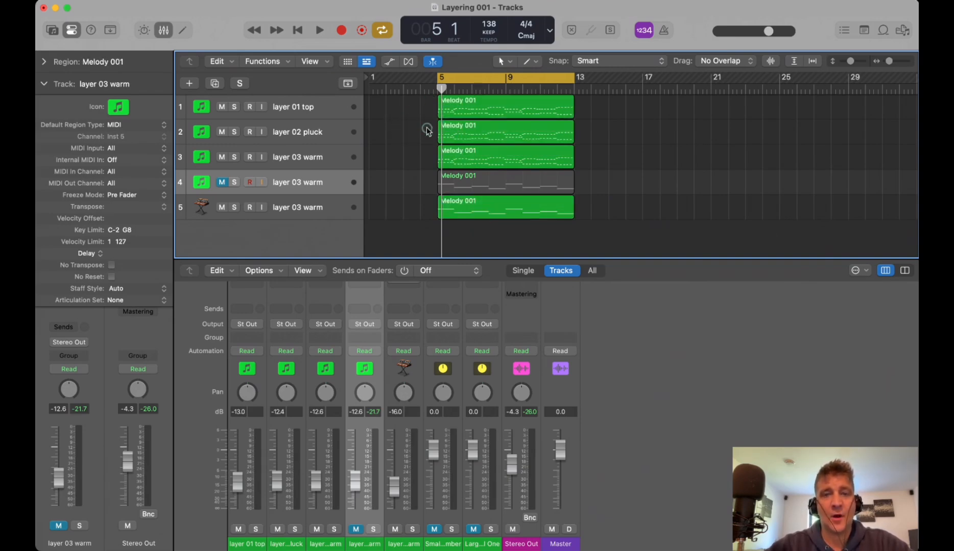
pyautogui.moveTo(427, 131); pyautogui.dragTo(471, 159)
pyautogui.click(444, 113)
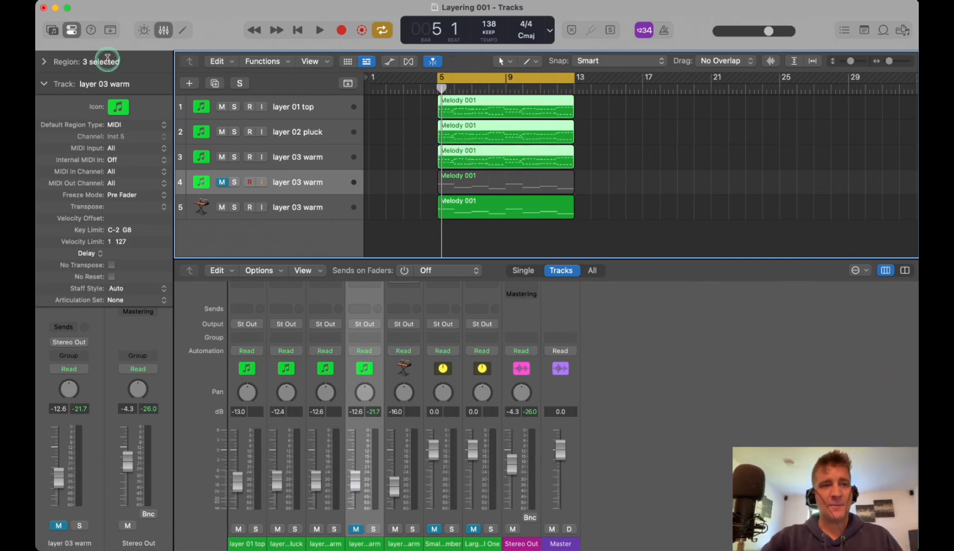
# Collapse the track parameters and select the Melody 001 regions on the first three tracks together.
pyautogui.click(44, 84)
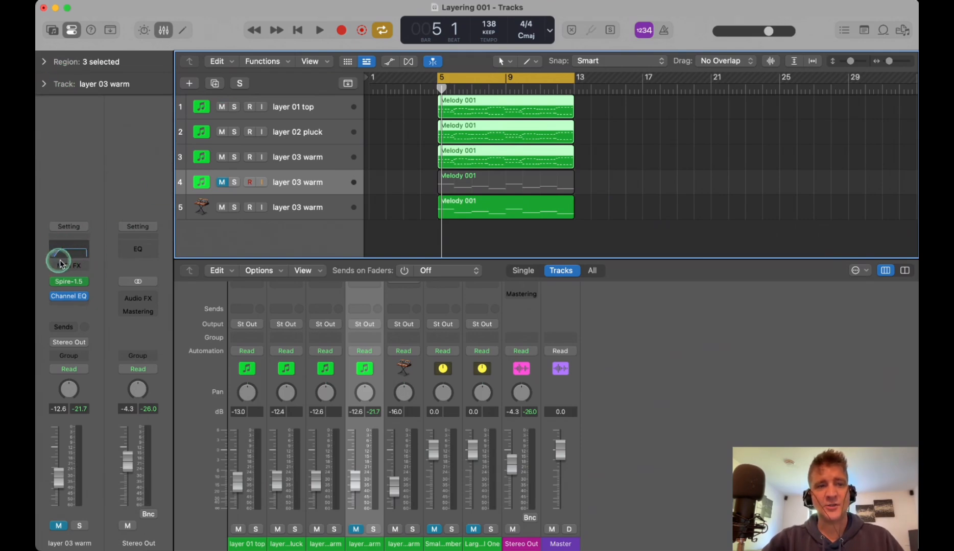
pyautogui.click(412, 130)
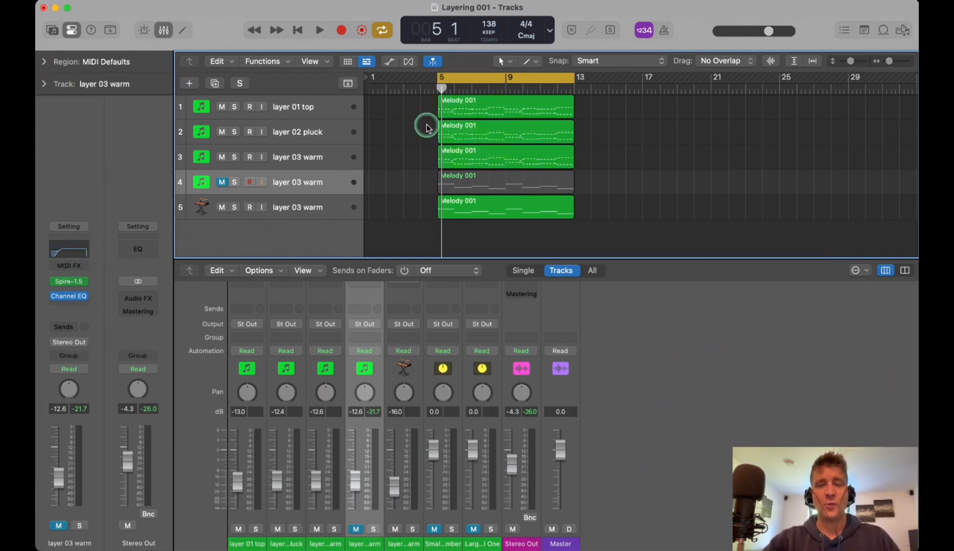
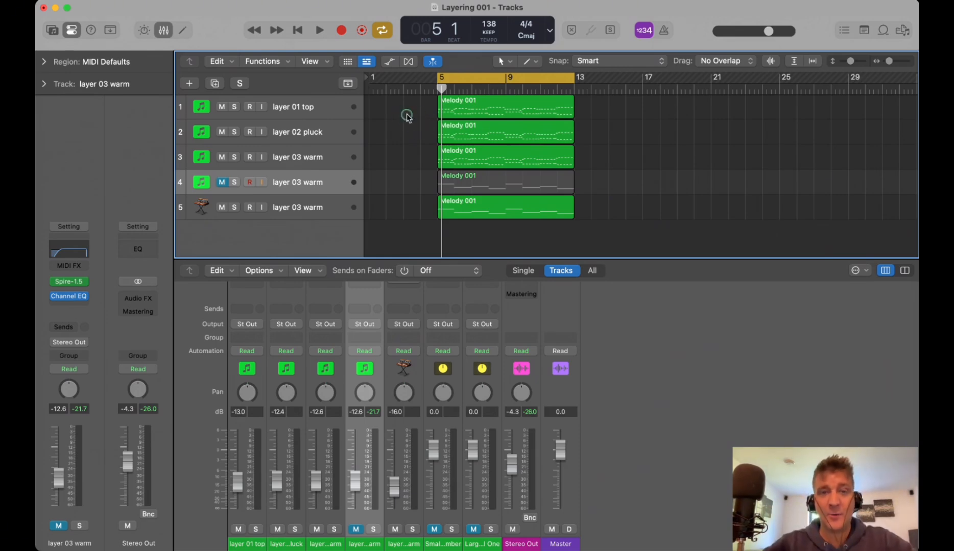
pyautogui.moveTo(405, 113); pyautogui.dragTo(503, 145)
pyautogui.moveTo(416, 153); pyautogui.dragTo(464, 159)
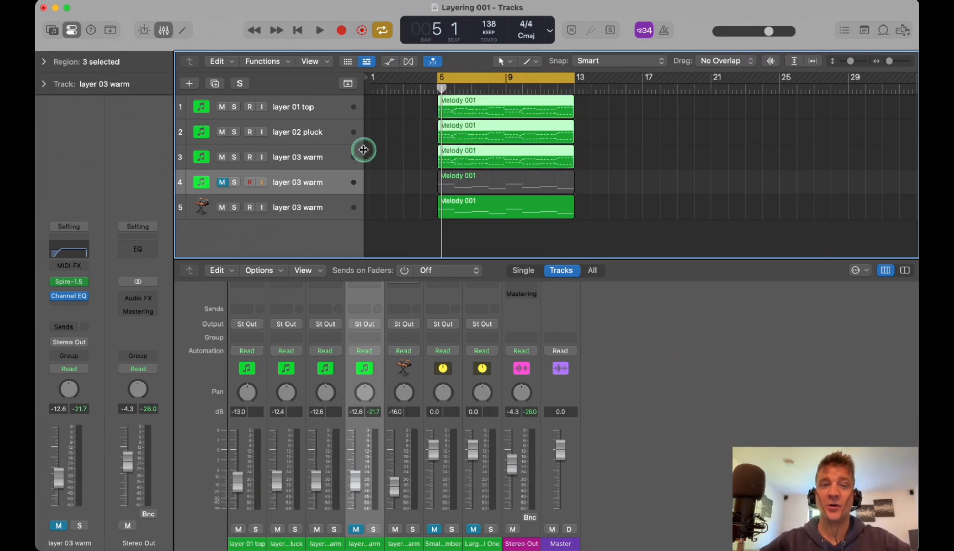
# Examine the reverb and delay settings of the Spire synth on the layer 01 top track, and close the plug-in.
pyautogui.click(325, 108)
pyautogui.click(68, 282)
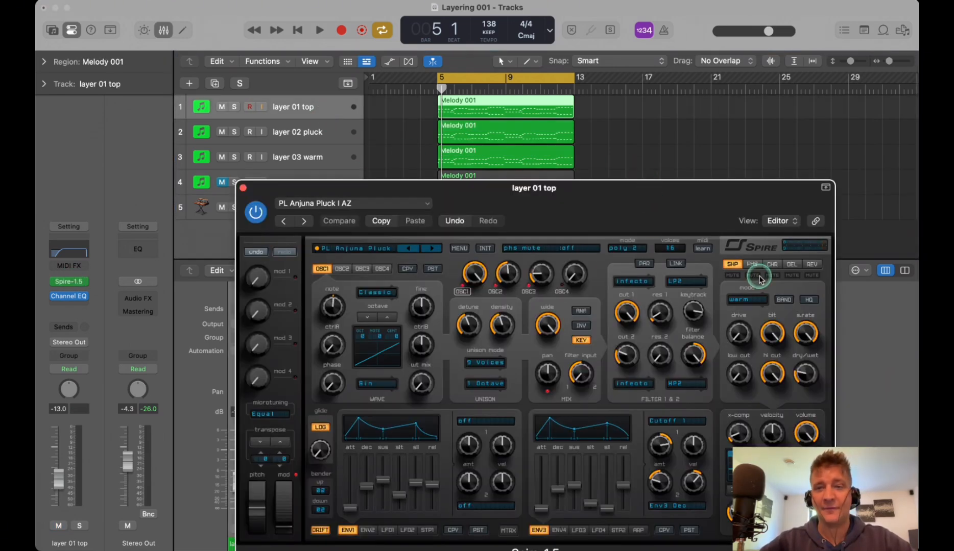
pyautogui.click(811, 265)
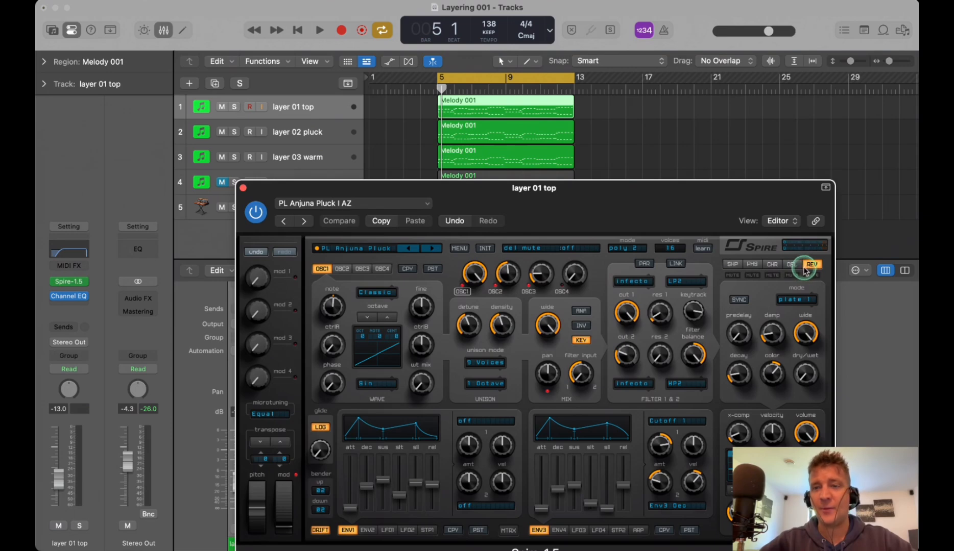
pyautogui.click(806, 267)
pyautogui.click(807, 265)
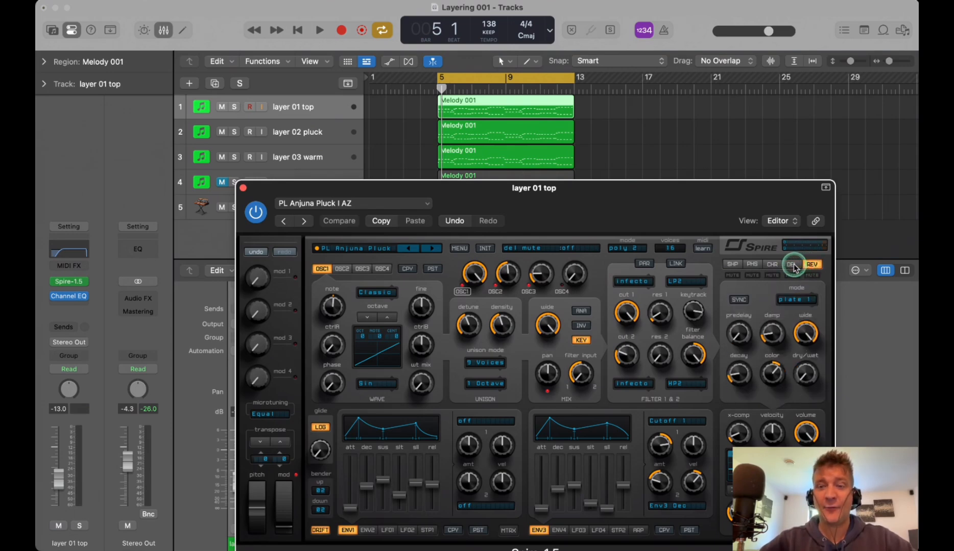
pyautogui.click(792, 265)
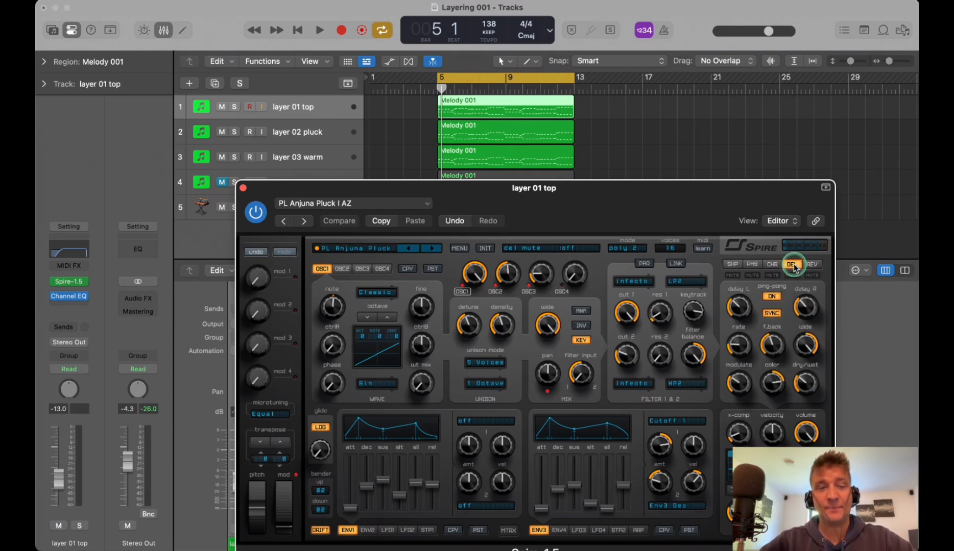
pyautogui.click(244, 188)
pyautogui.click(375, 151)
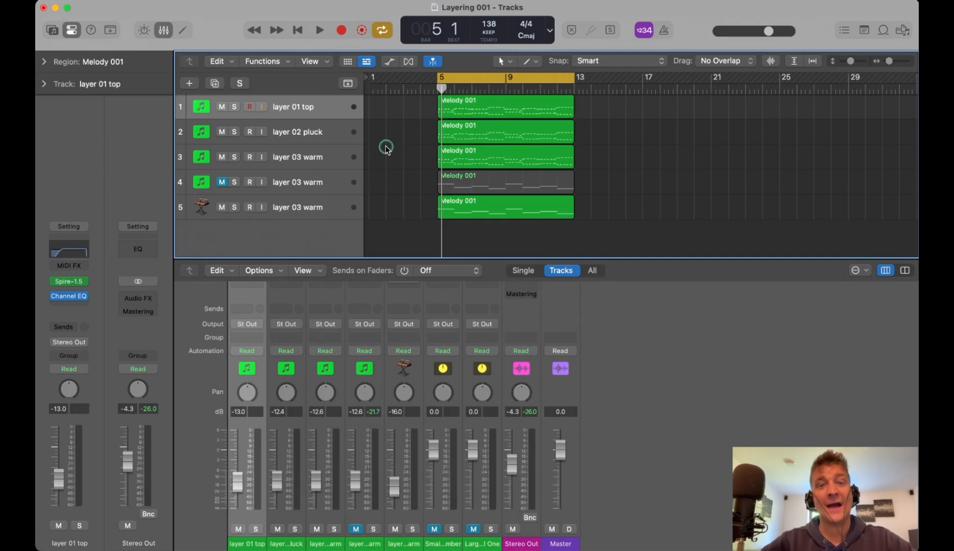
# Play the looped section to hear the three melody layers together with the fifth track's sustained layer.
pyautogui.click(345, 135)
pyautogui.click(325, 110)
pyautogui.click(335, 148)
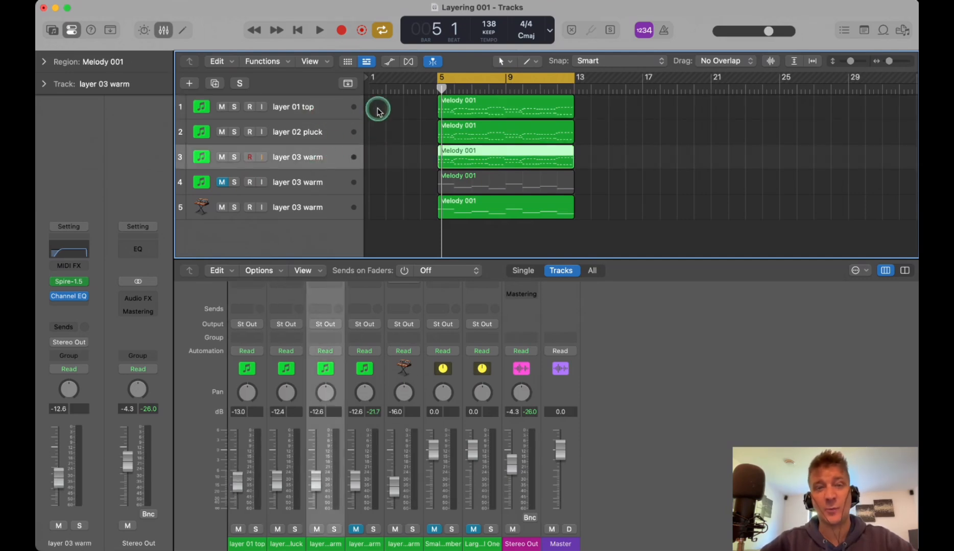
pyautogui.click(391, 122)
pyautogui.click(332, 210)
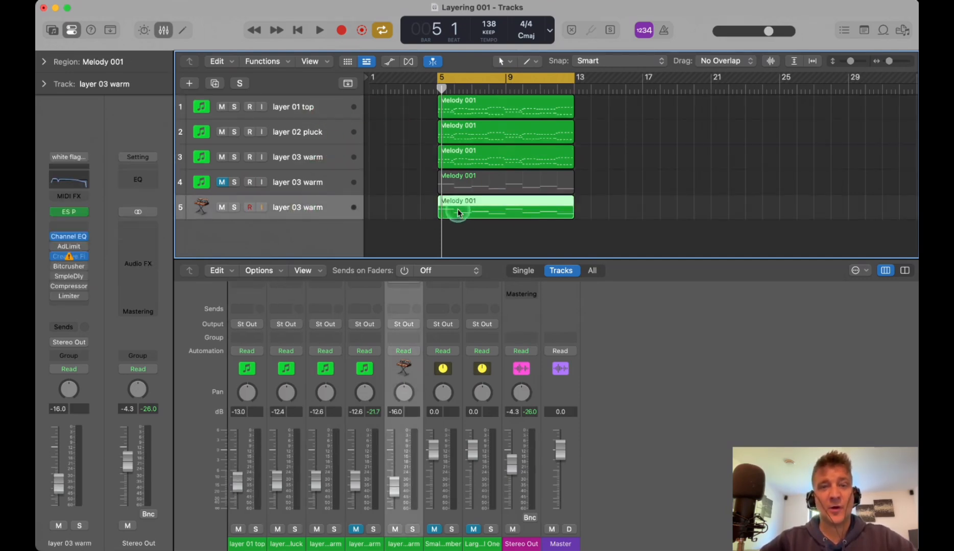
pyautogui.click(669, 179)
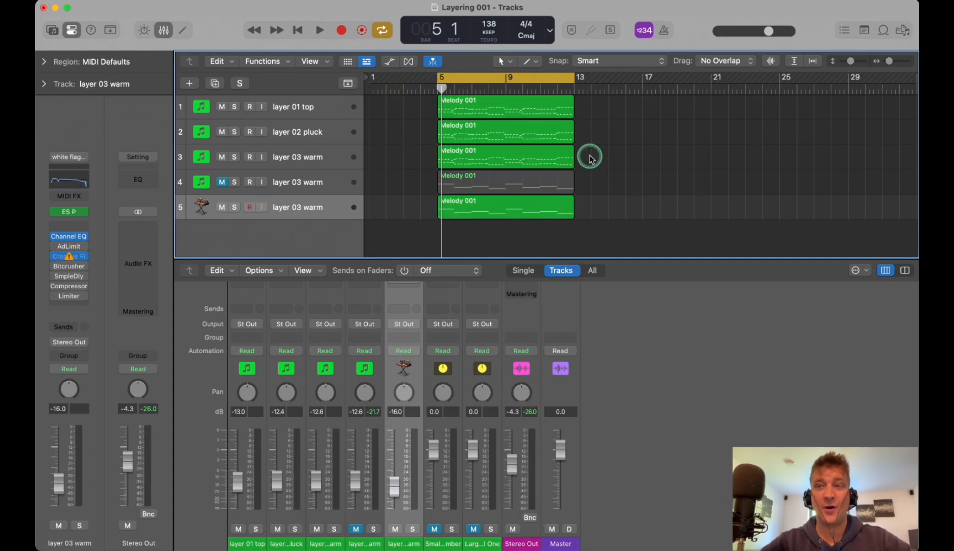
pyautogui.press('space')
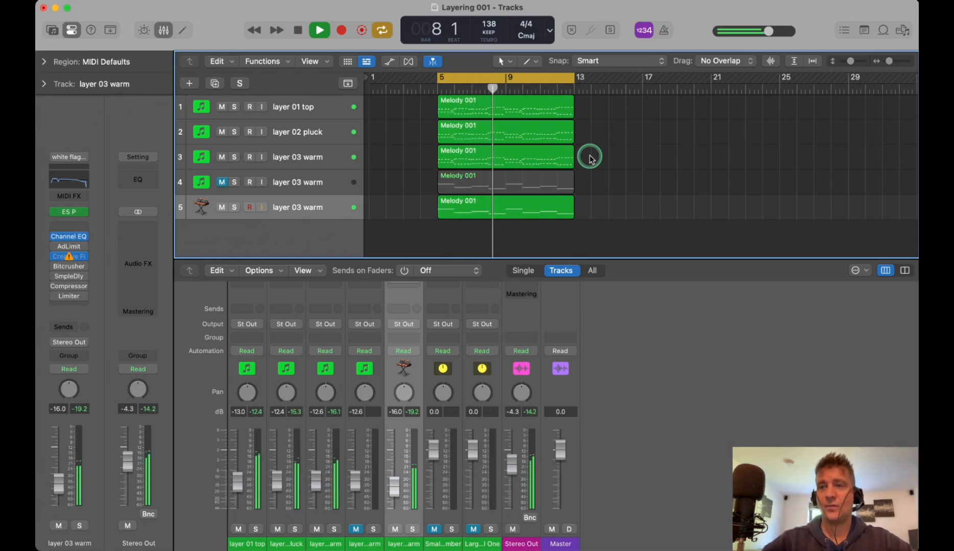
pyautogui.press('space')
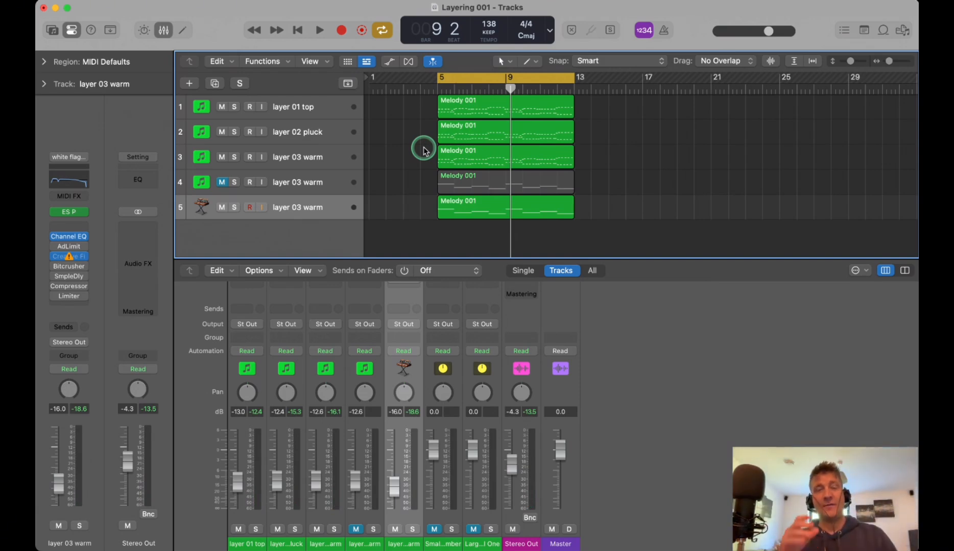
pyautogui.moveTo(409, 108); pyautogui.dragTo(501, 160)
pyautogui.moveTo(403, 206); pyautogui.dragTo(467, 213)
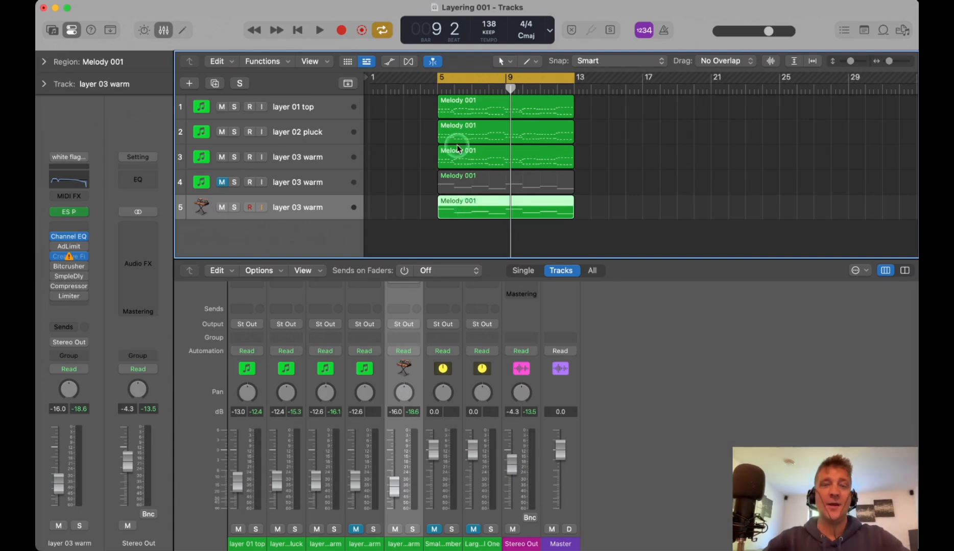
pyautogui.click(314, 189)
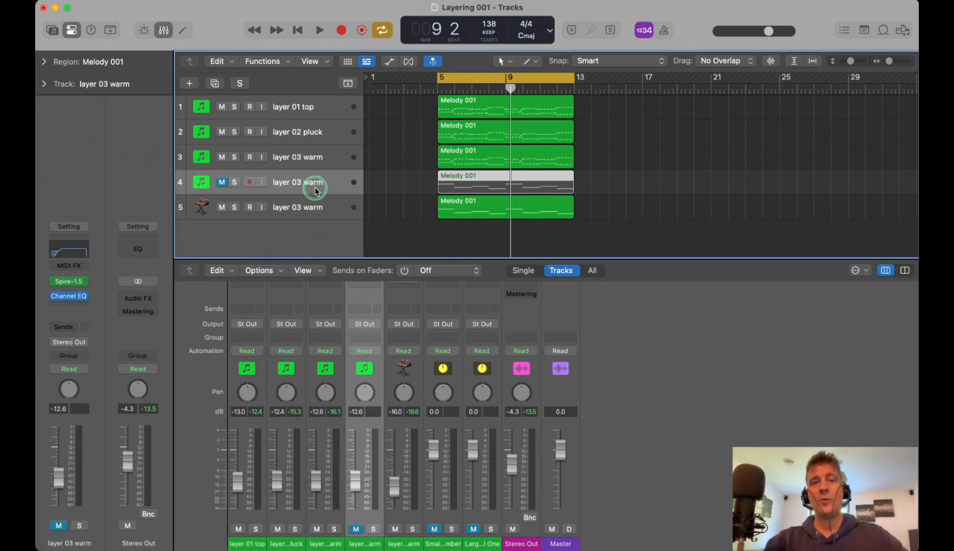
pyautogui.moveTo(429, 163); pyautogui.dragTo(442, 108)
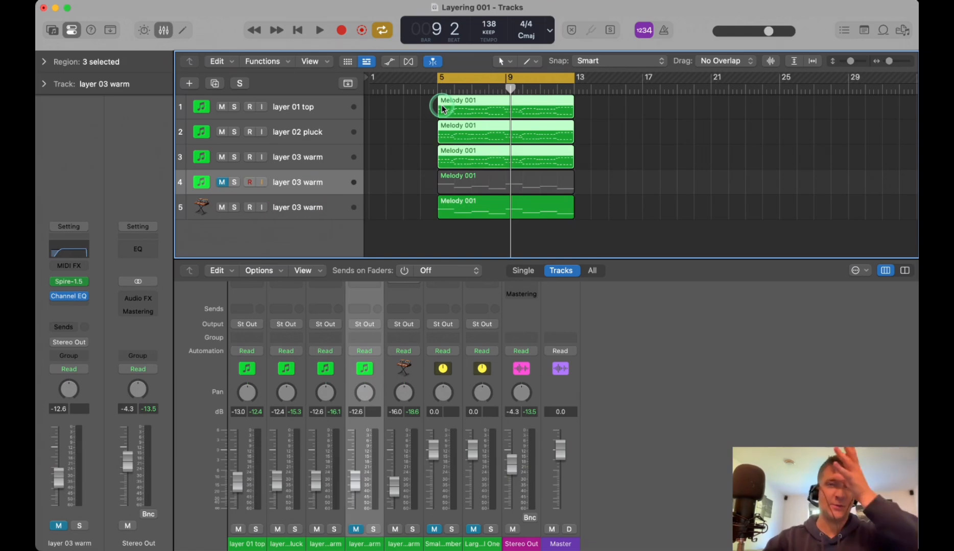
# Unmute the fourth track and solo it.
pyautogui.click(401, 181)
pyautogui.click(454, 182)
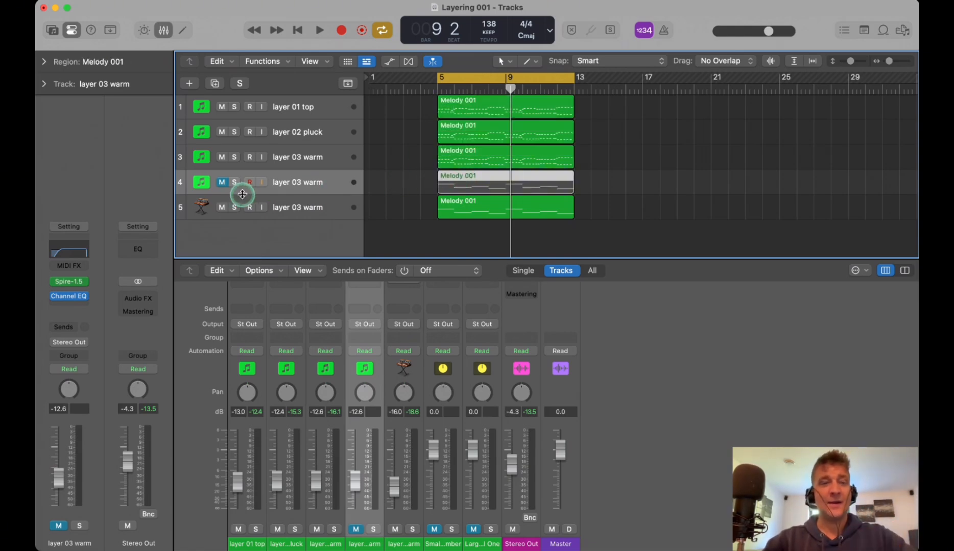
pyautogui.click(222, 182)
pyautogui.click(234, 182)
pyautogui.click(422, 187)
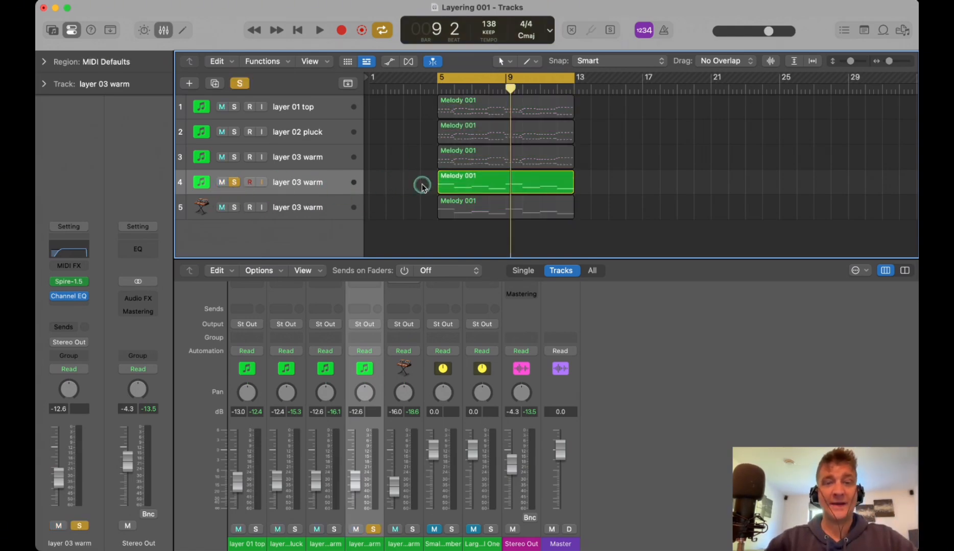
# Set the soloed fourth track's Transpose parameter to -3 and listen briefly to the result.
pyautogui.doubleClick(451, 180)
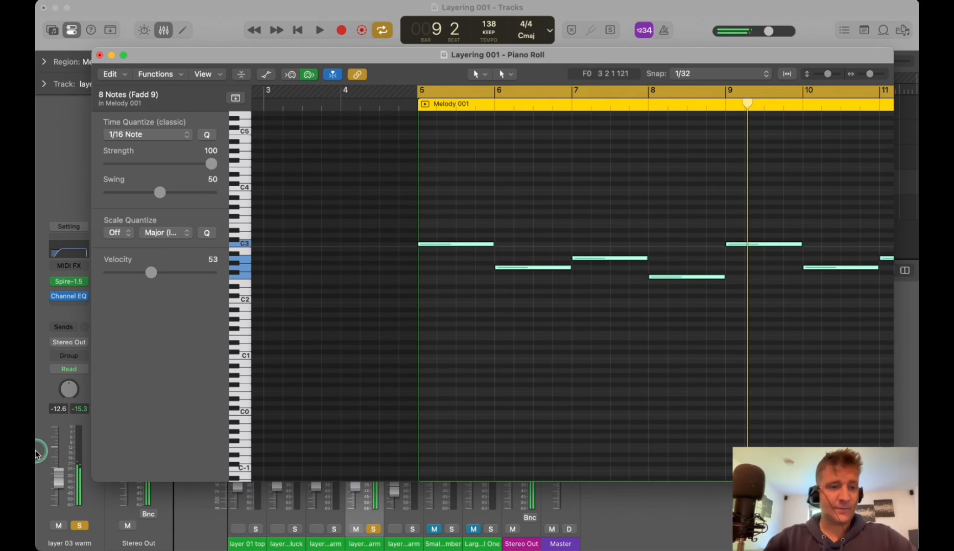
pyautogui.click(64, 125)
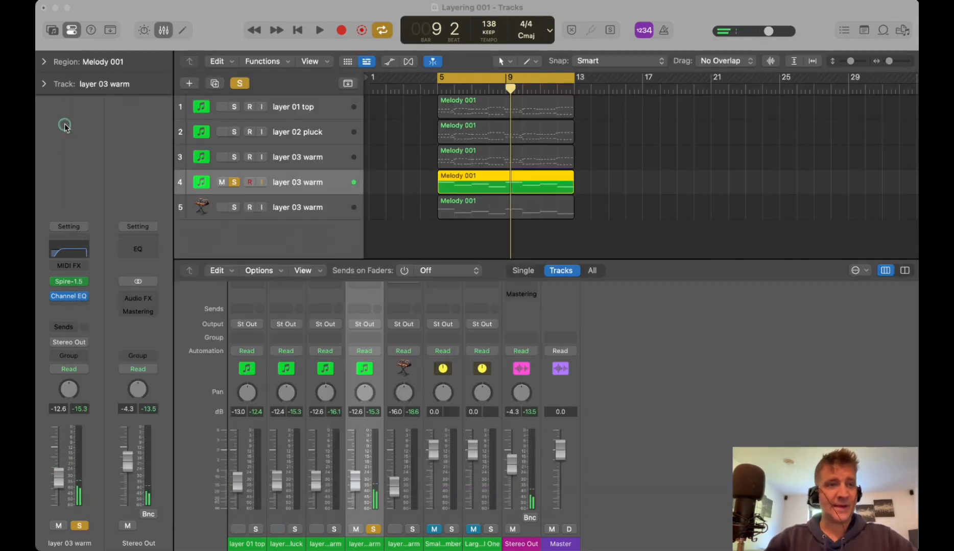
pyautogui.click(41, 86)
pyautogui.click(117, 208)
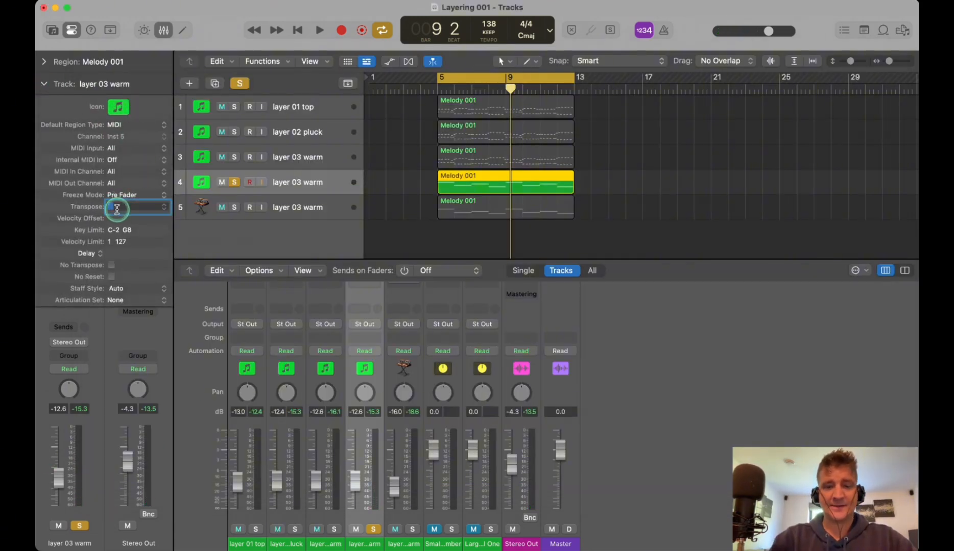
pyautogui.press('Return')
pyautogui.press('space')
pyautogui.press('space')
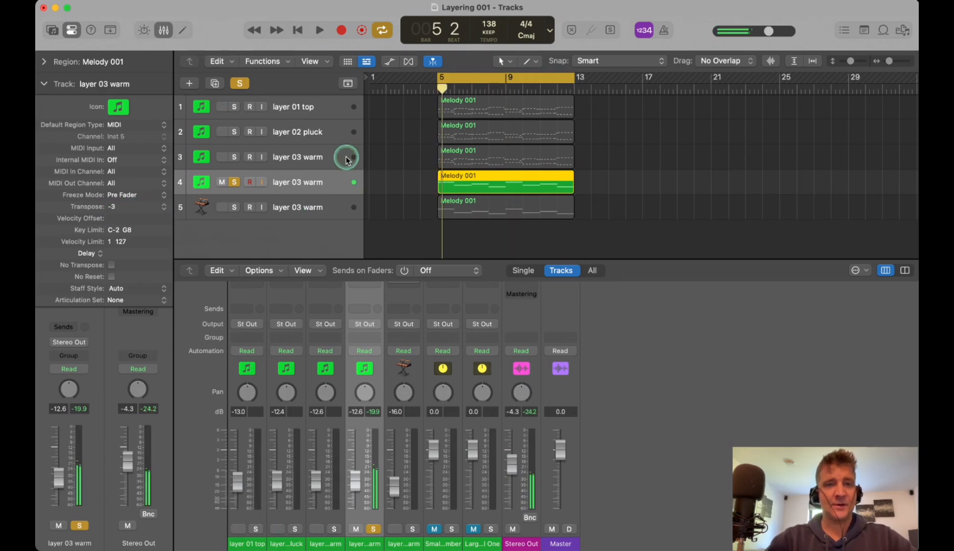
# Collapse the track parameters and lower the fourth track's volume to -39.0 dB.
pyautogui.click(43, 84)
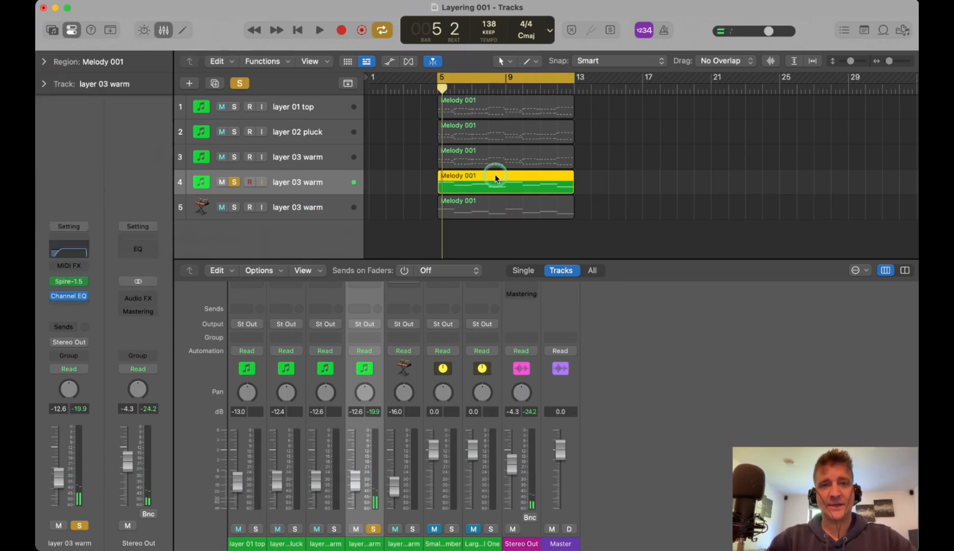
pyautogui.doubleClick(449, 189)
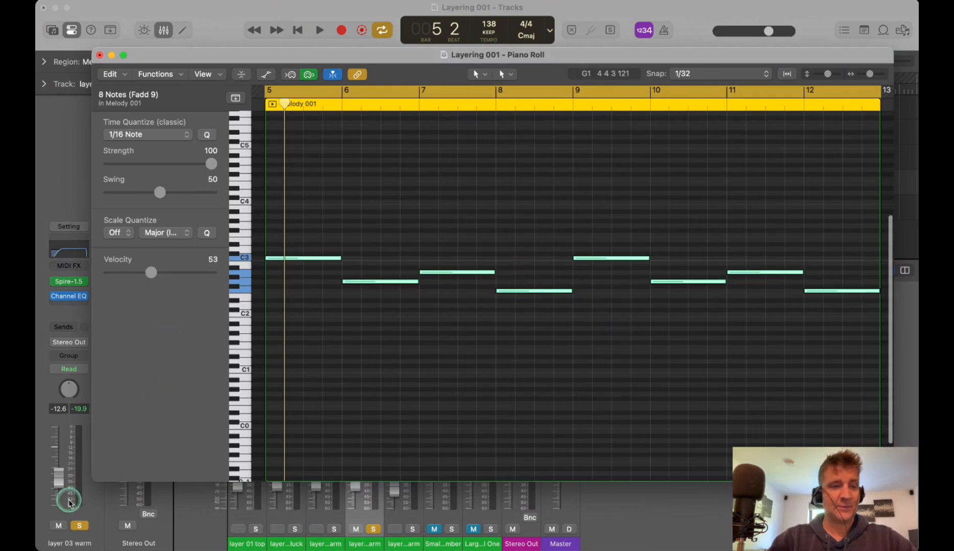
pyautogui.moveTo(58, 477); pyautogui.dragTo(57, 503)
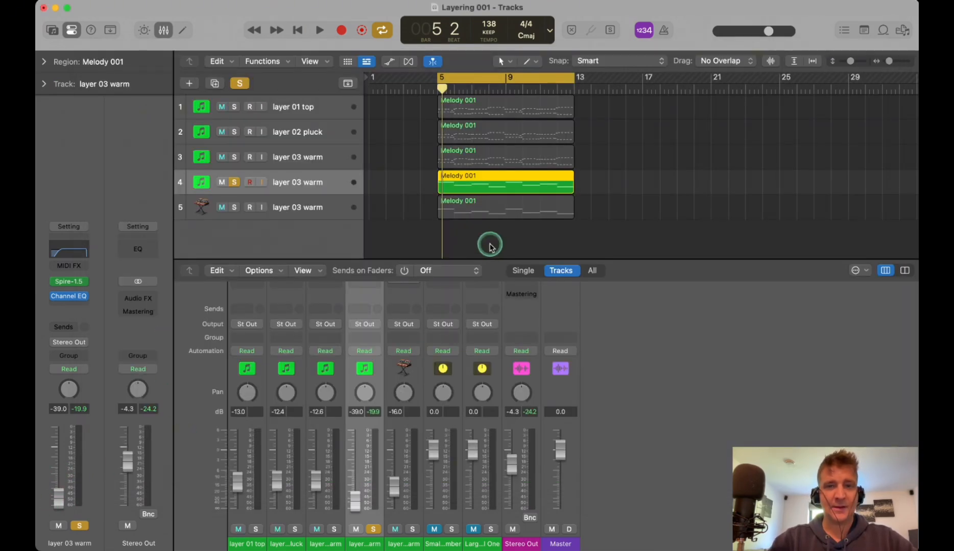
# Duplicate all eight notes of the fourth track's region one octave higher, from C3 to C4, and compare the two pitches.
pyautogui.doubleClick(468, 177)
pyautogui.click(463, 232)
pyautogui.press('super+a')
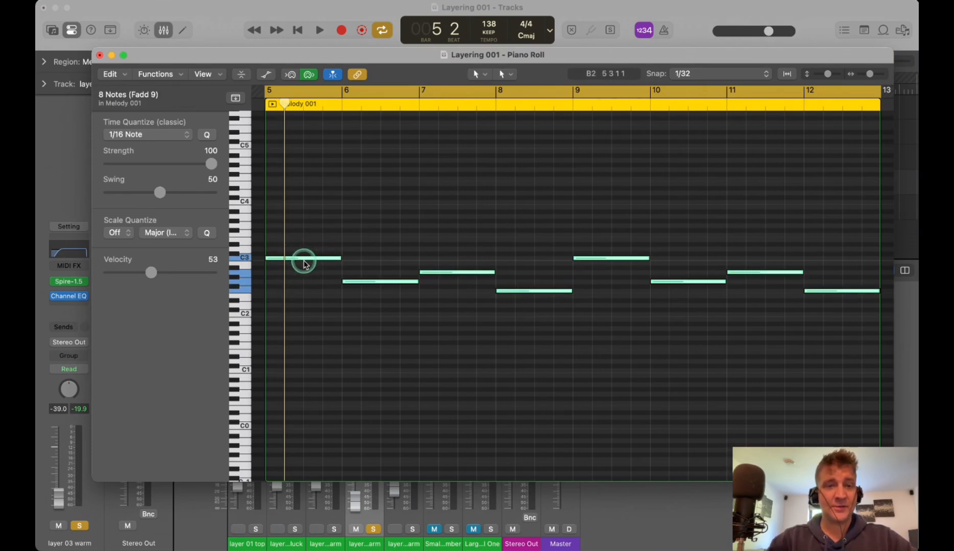
pyautogui.click(301, 261)
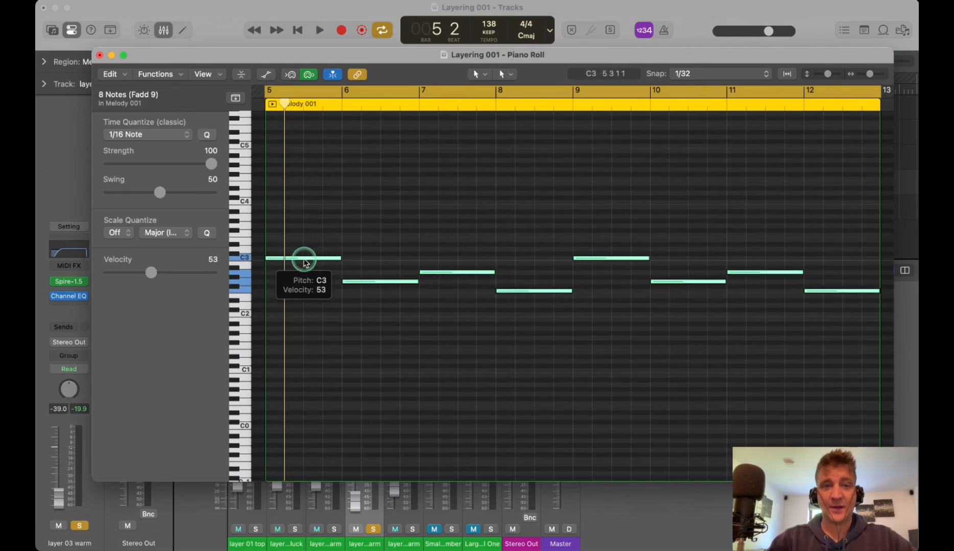
pyautogui.click(301, 261)
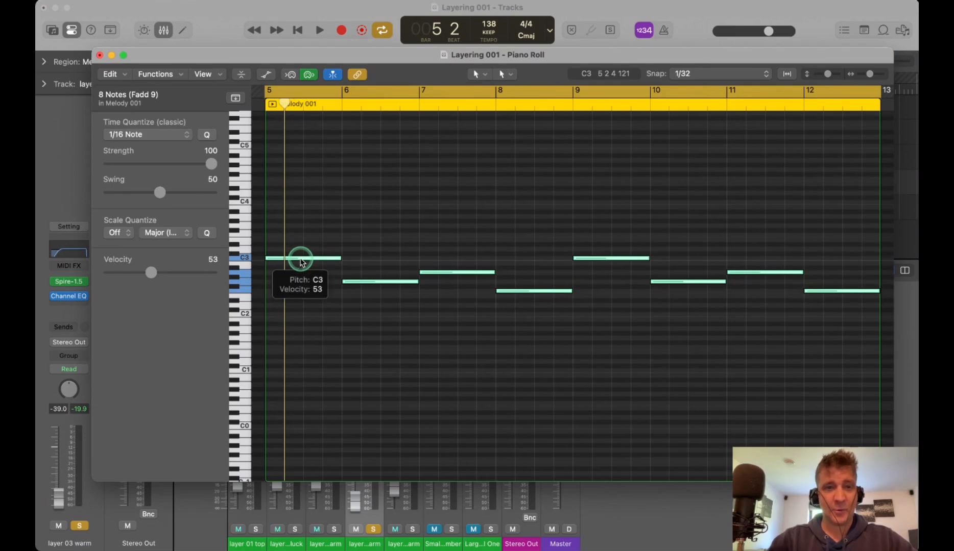
pyautogui.moveTo(303, 214); pyautogui.dragTo(304, 203)
pyautogui.click(209, 134)
pyautogui.click(386, 178)
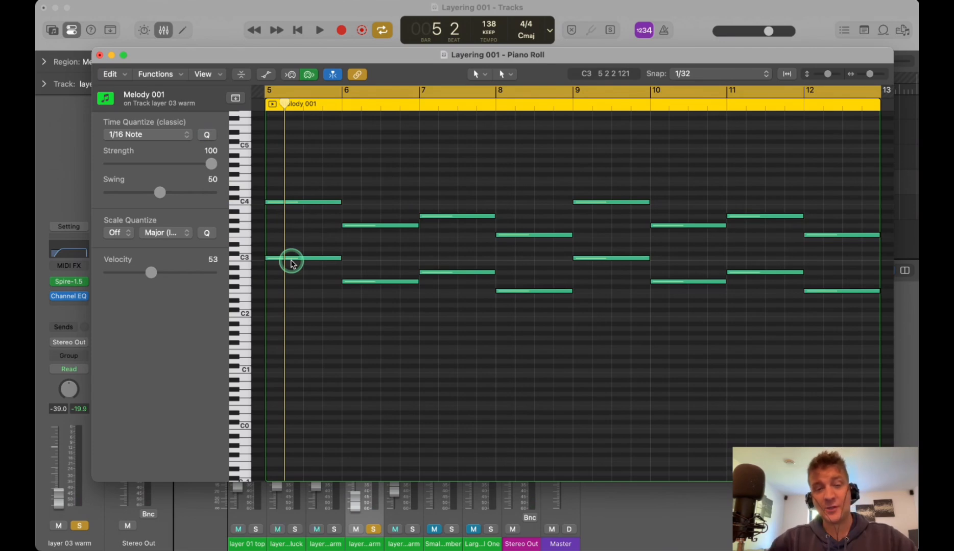
pyautogui.click(292, 260)
pyautogui.click(300, 204)
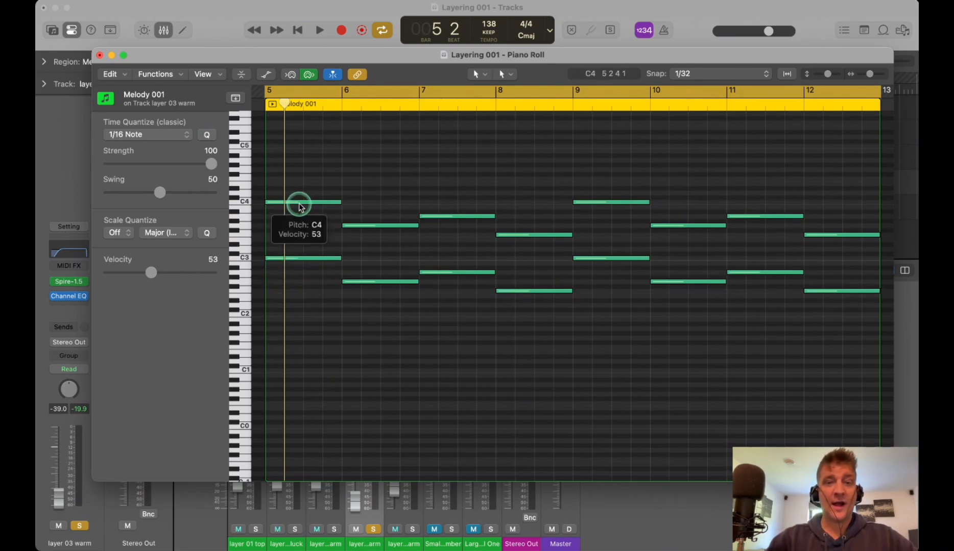
# Copy the lower row of eight notes up seven semitones, between the existing rows, to form three-note chords.
pyautogui.press('super+Left')
pyautogui.press('super+Left')
pyautogui.moveTo(528, 300); pyautogui.dragTo(432, 292)
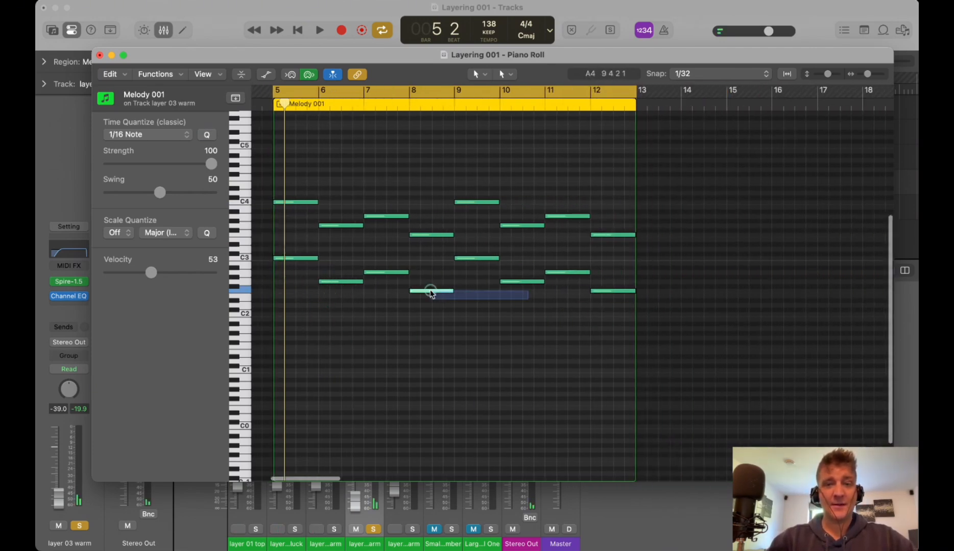
pyautogui.moveTo(664, 315); pyautogui.dragTo(289, 257)
pyautogui.press('super+Right')
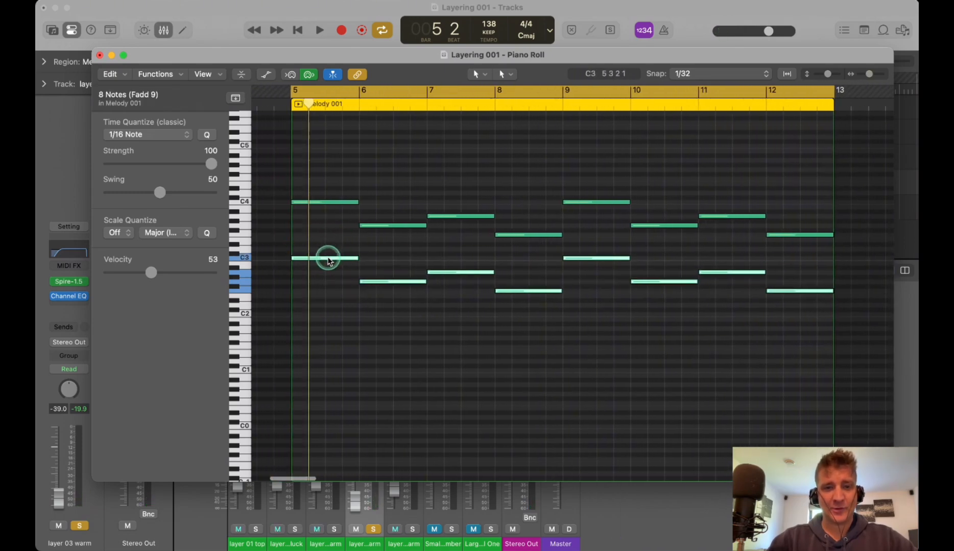
pyautogui.moveTo(328, 260); pyautogui.dragTo(329, 230)
pyautogui.click(328, 229)
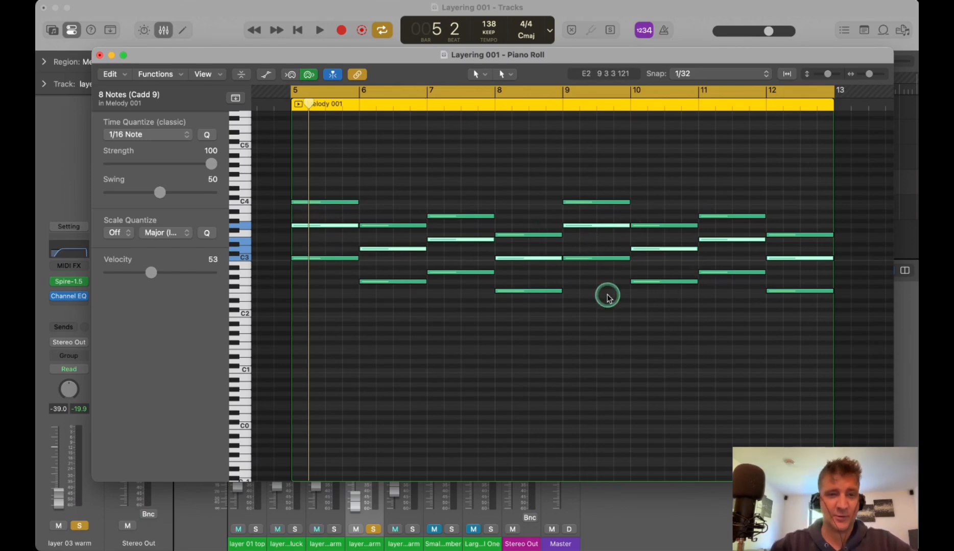
# Play the soloed chord progression from the note editor, and deselect the copied notes.
pyautogui.press('space')
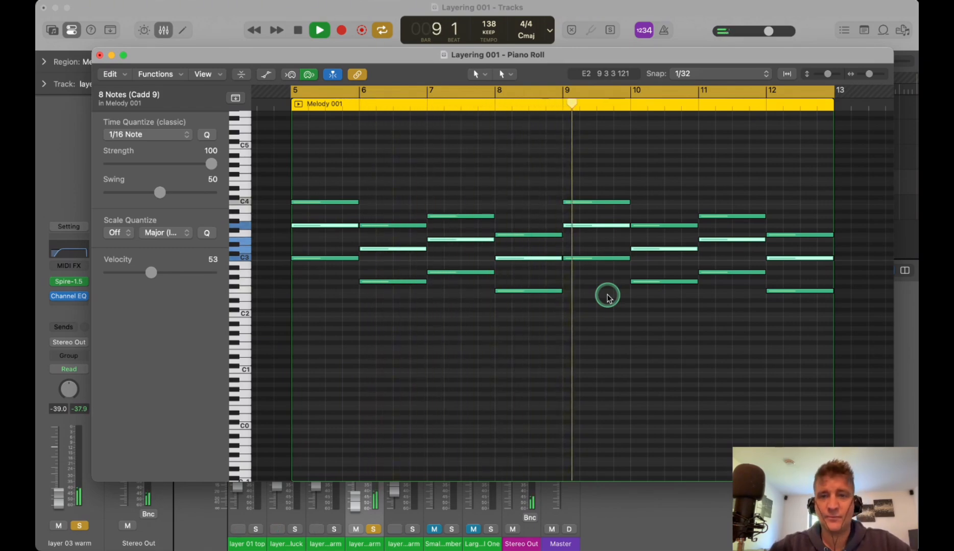
pyautogui.press('space')
pyautogui.click(607, 298)
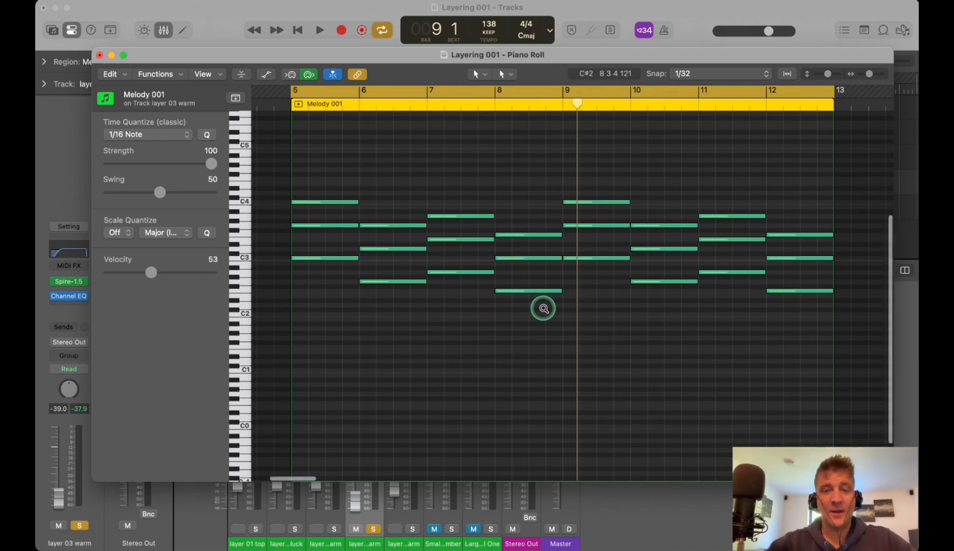
# Duplicate the lowest row of eight notes one octave down, from C3 to C2, as a bass line.
pyautogui.scroll(-1, 543, 309)
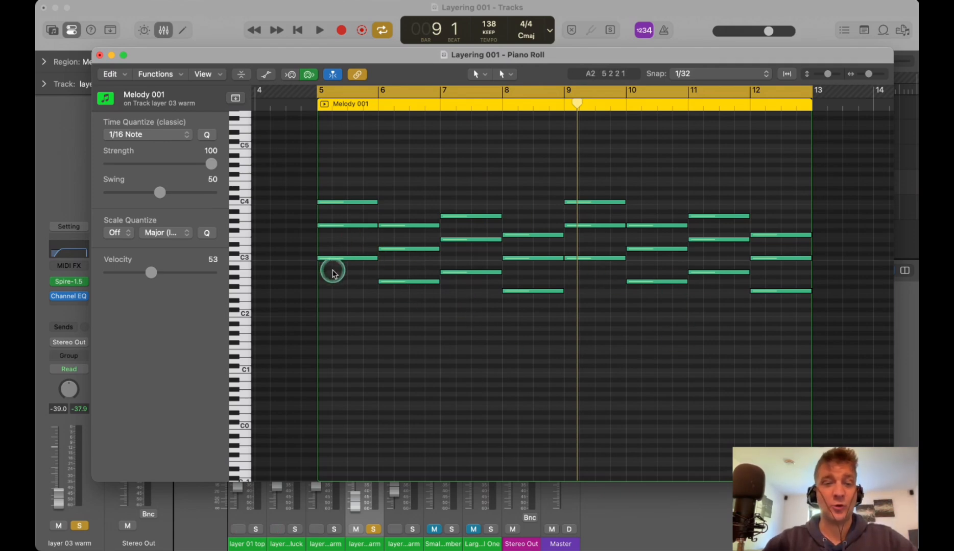
pyautogui.click(347, 258)
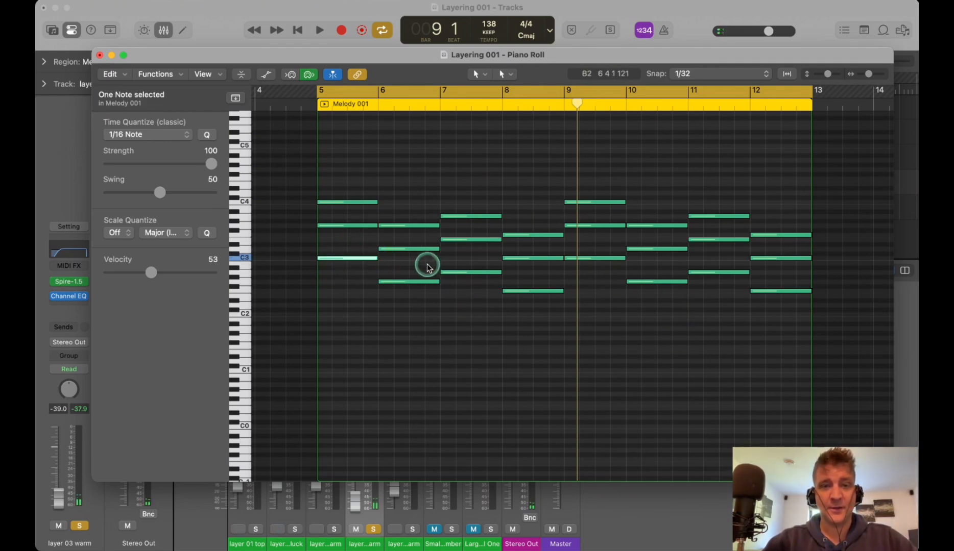
pyautogui.moveTo(426, 265); pyautogui.dragTo(485, 292)
pyautogui.keyDown('shift'); pyautogui.click(541, 291); pyautogui.keyUp('shift')
pyautogui.keyDown('shift'); pyautogui.click(602, 258); pyautogui.keyUp('shift')
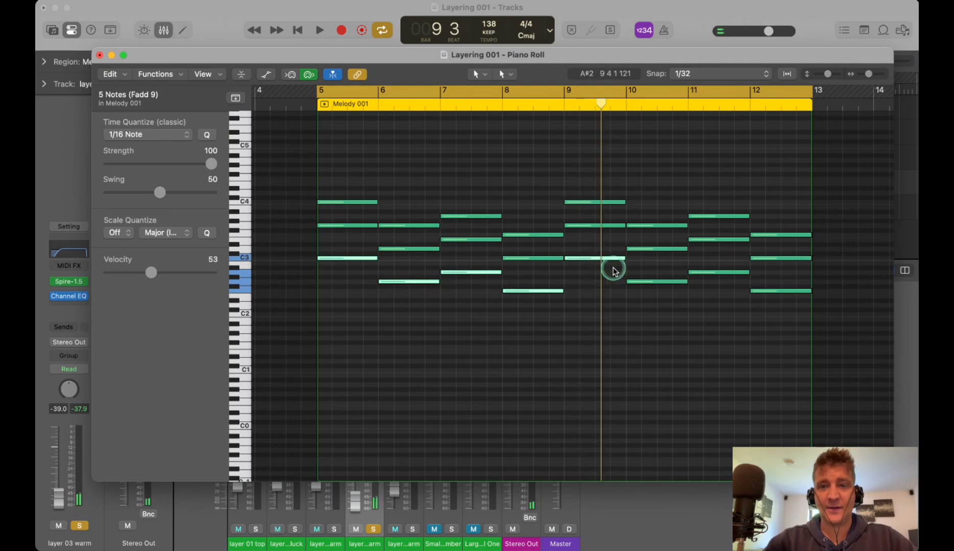
pyautogui.moveTo(644, 267); pyautogui.dragTo(787, 313)
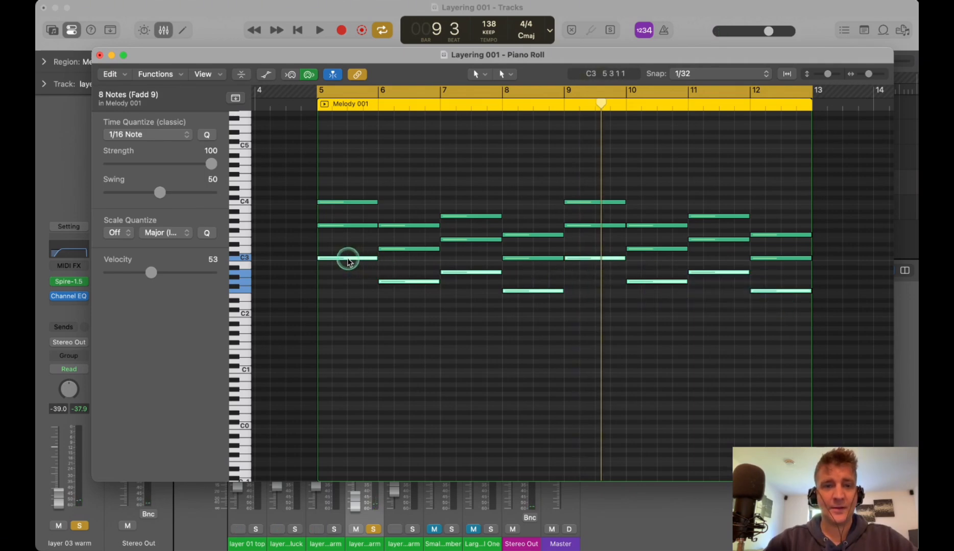
pyautogui.moveTo(348, 262); pyautogui.dragTo(352, 325)
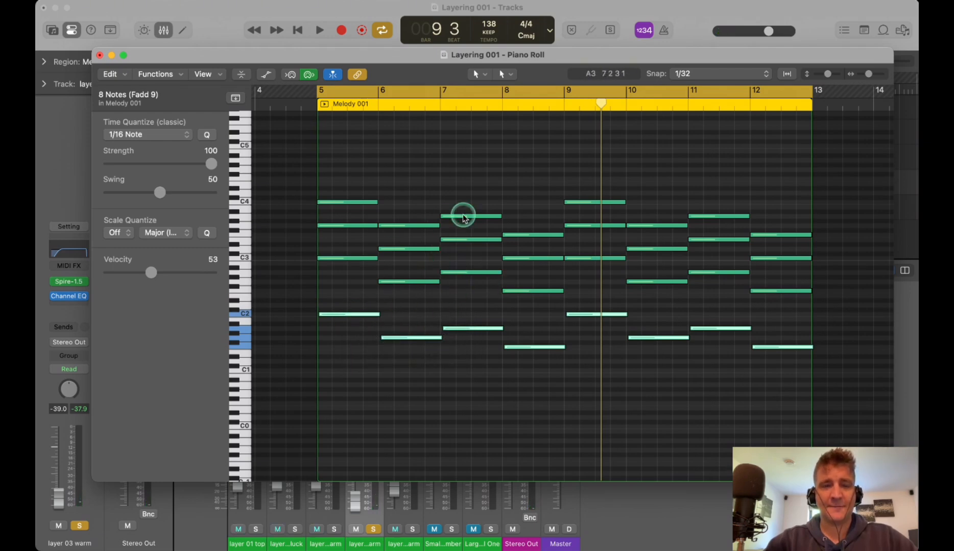
# Copy the G3 note in bar 6 up to C4, and play the changed chord.
pyautogui.click(424, 209)
pyautogui.press('super+Right')
pyautogui.hscroll(-4, 291, 196)
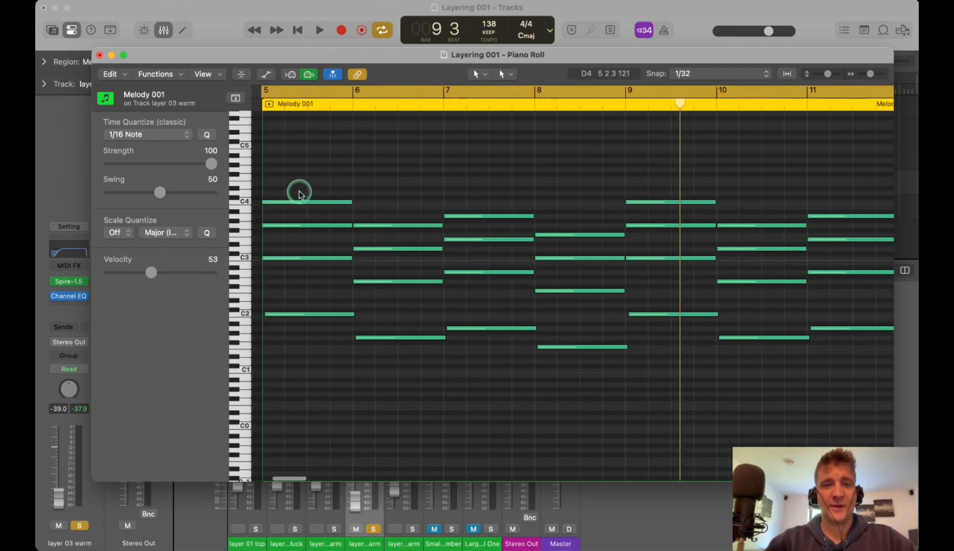
pyautogui.click(332, 231)
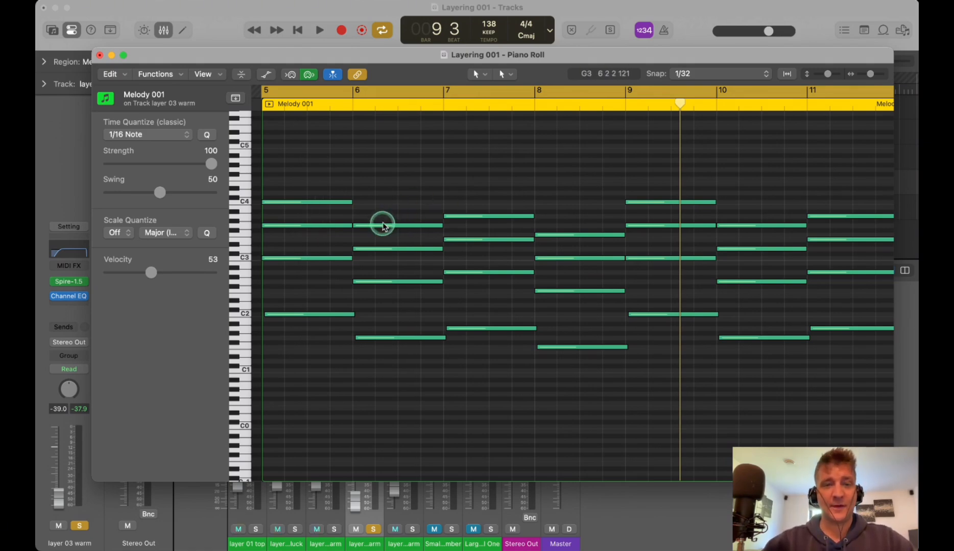
pyautogui.moveTo(383, 225); pyautogui.dragTo(380, 203)
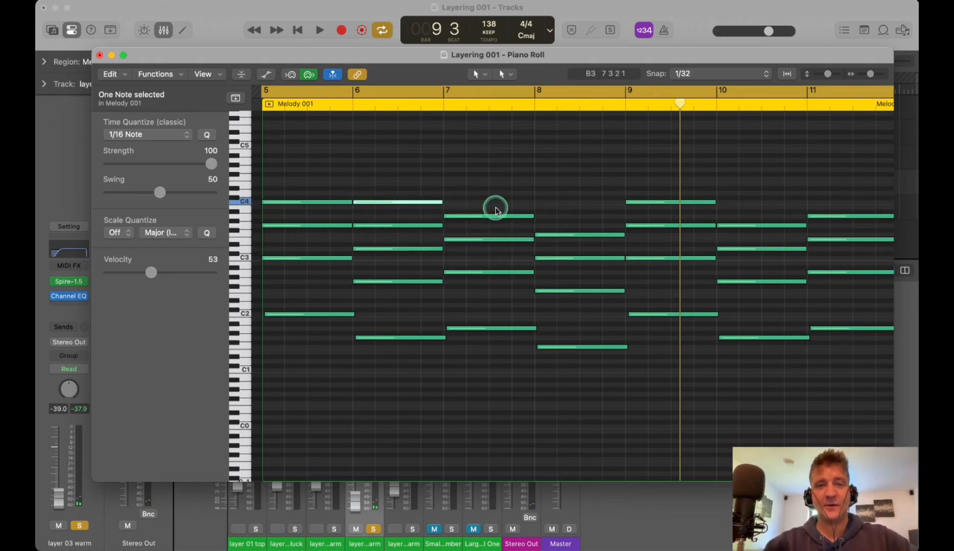
pyautogui.press('space')
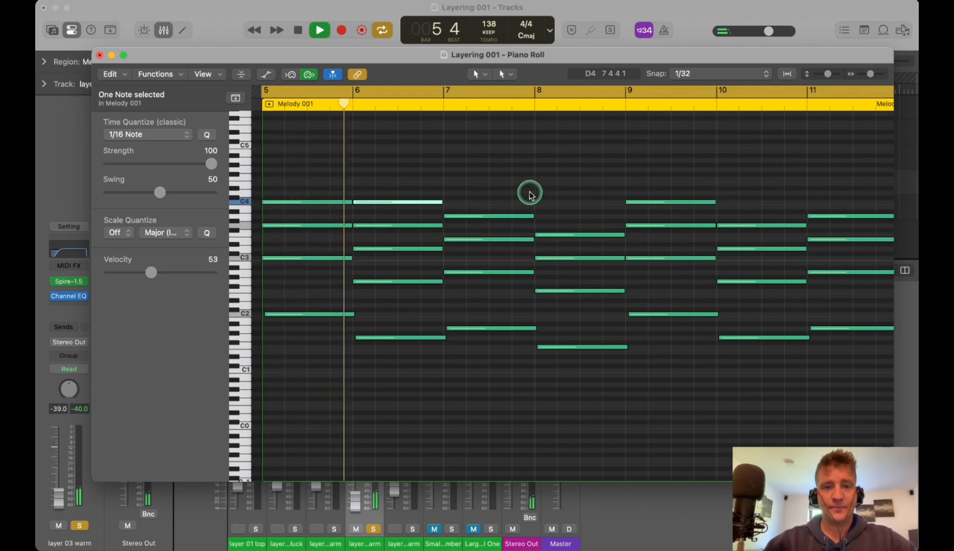
pyautogui.press('space')
# Align the copied low notes in bars 6 and 7 with the starts of their bars.
pyautogui.press('super+a')
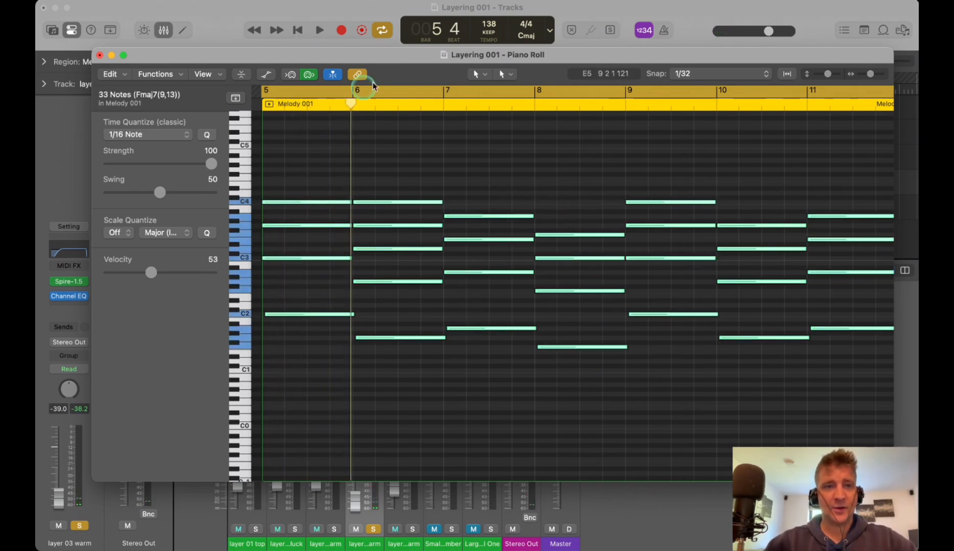
pyautogui.moveTo(462, 323); pyautogui.dragTo(404, 352)
pyautogui.press('space')
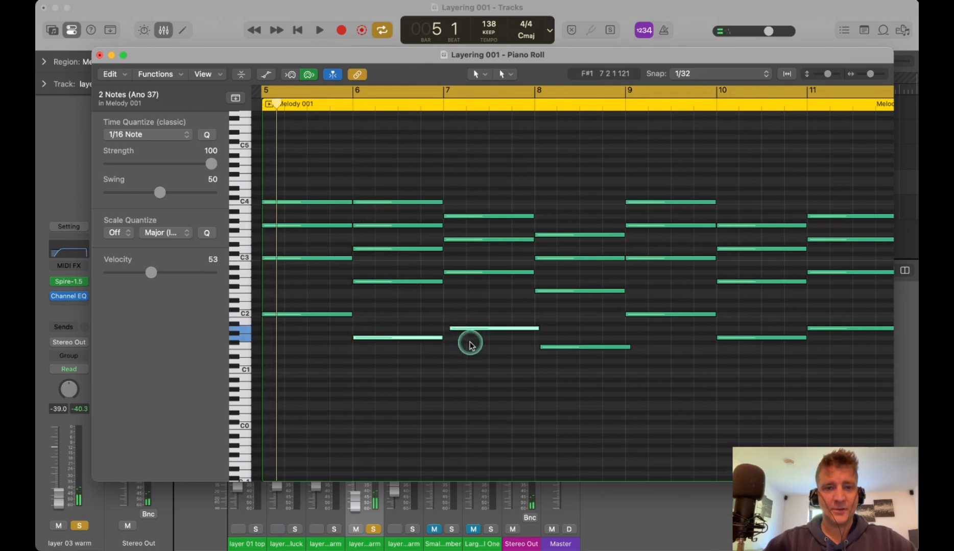
pyautogui.click(468, 328)
pyautogui.moveTo(469, 328); pyautogui.dragTo(456, 330)
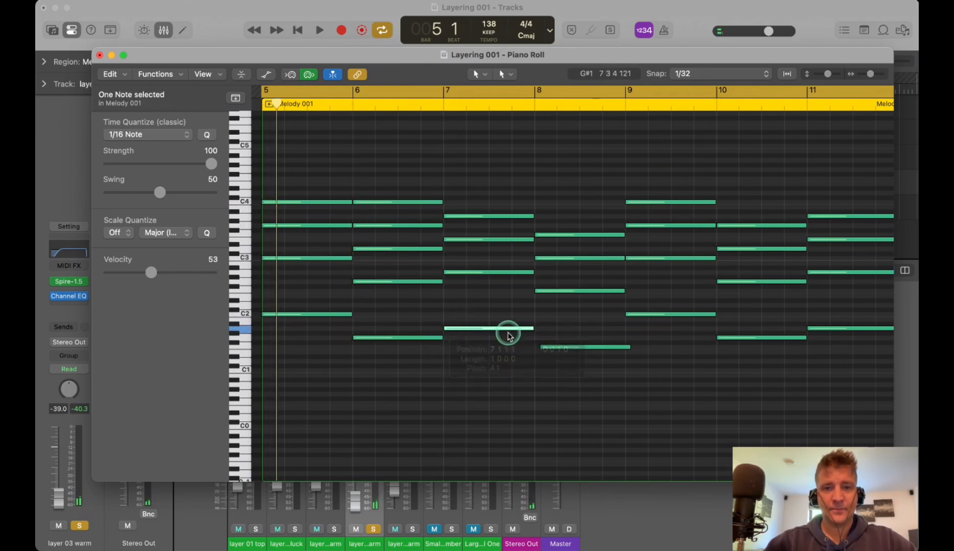
# Align the low note in bar 8 with the bar's start, and quantize all notes to 1/16.
pyautogui.moveTo(568, 347); pyautogui.dragTo(560, 347)
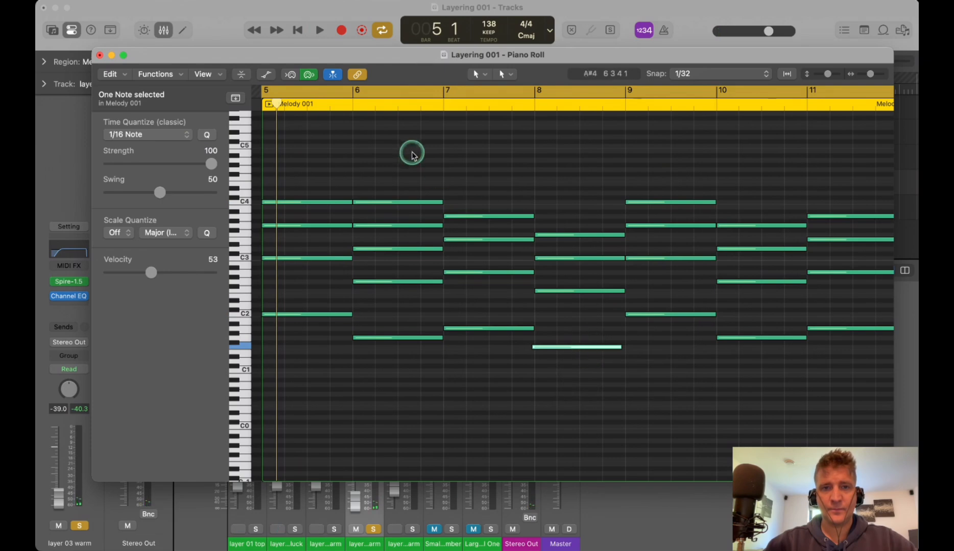
pyautogui.press('super+a')
pyautogui.click(545, 334)
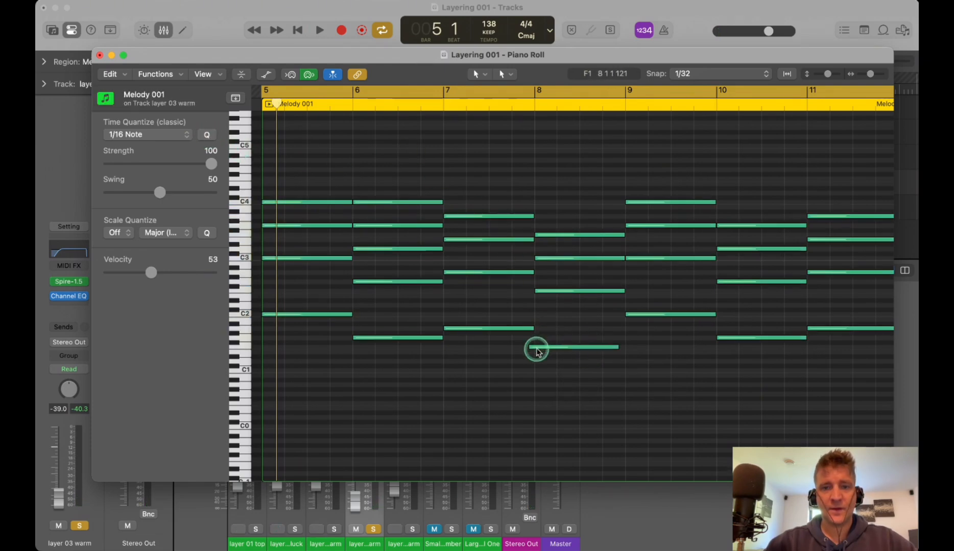
pyautogui.moveTo(536, 347); pyautogui.dragTo(543, 347)
pyautogui.click(590, 312)
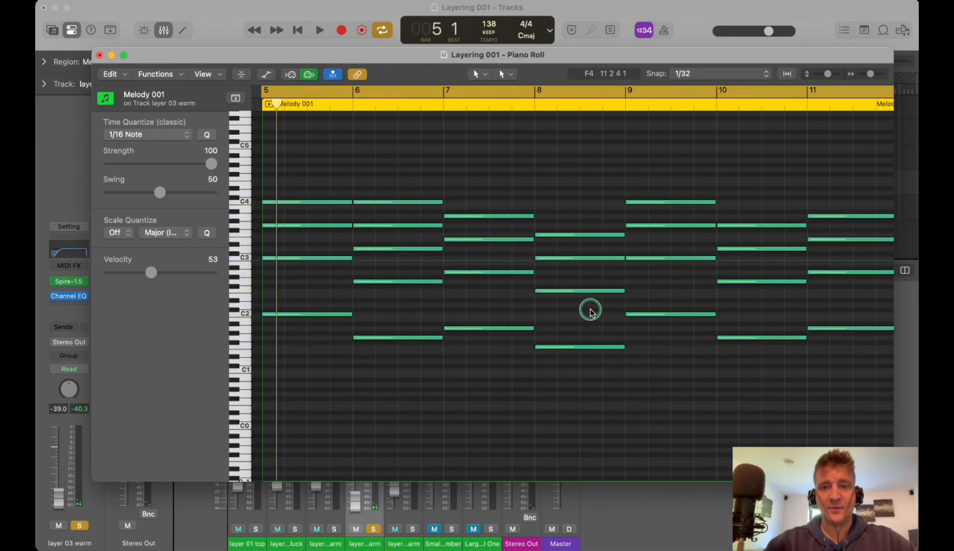
pyautogui.press('super+a')
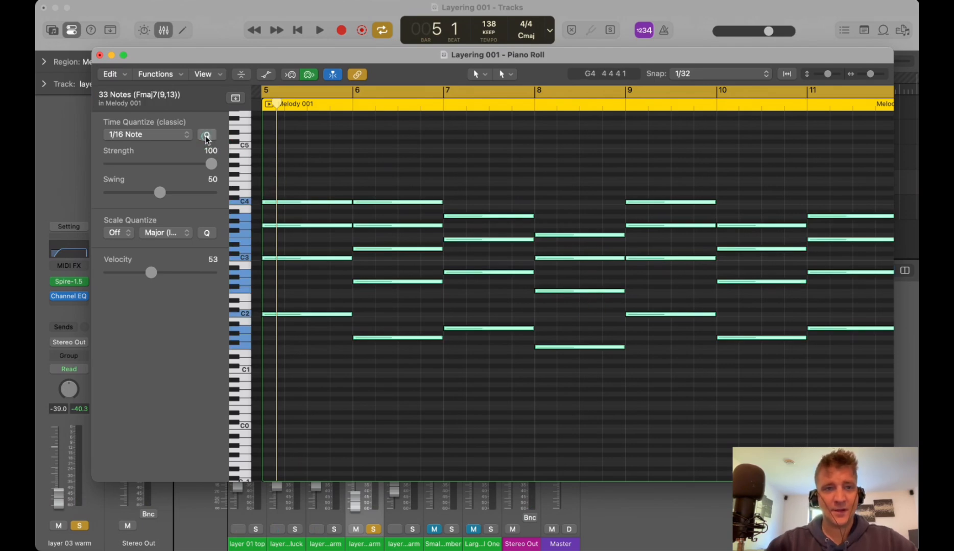
pyautogui.click(438, 162)
# Play the progression, and add copies of bar 8's F3 note at A3 and C4.
pyautogui.press('space')
pyautogui.click(534, 189)
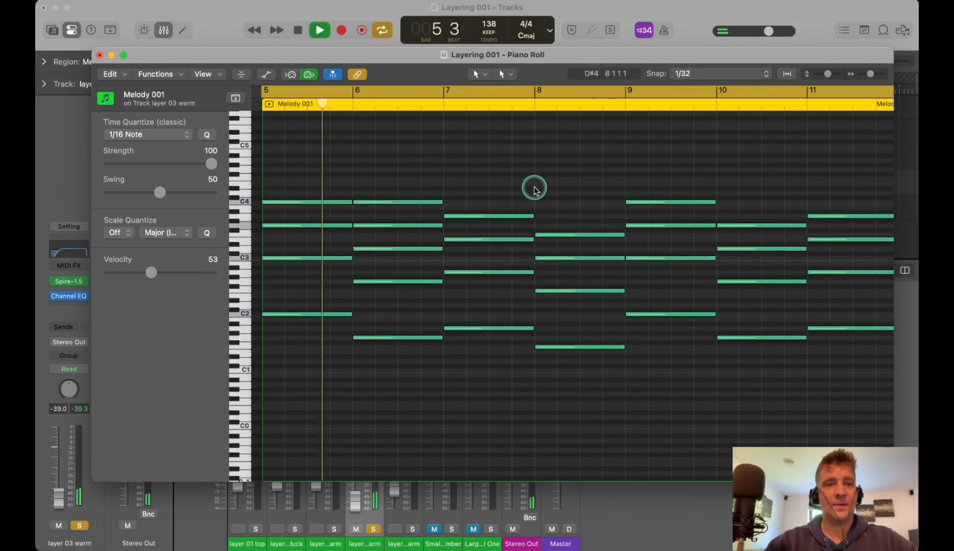
pyautogui.hscroll(2, 526, 190)
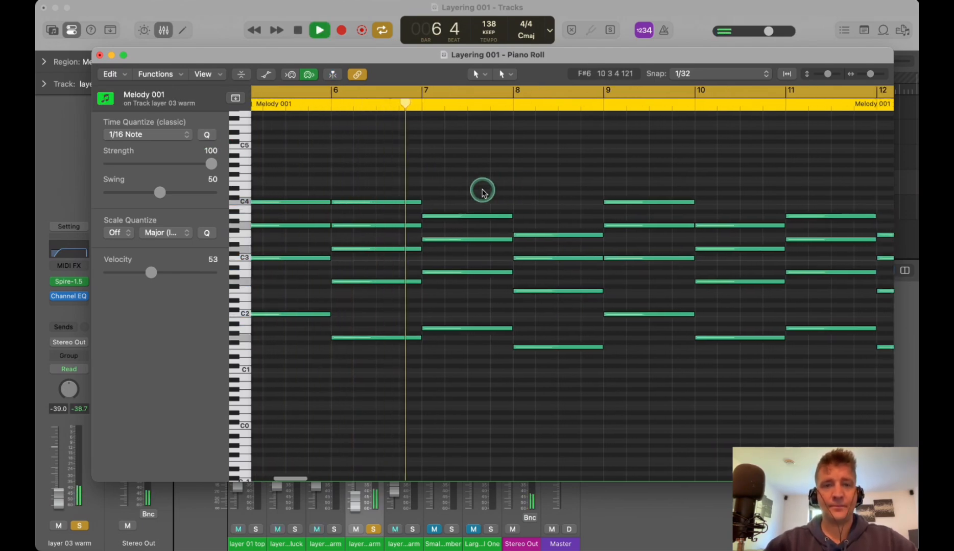
pyautogui.press('space')
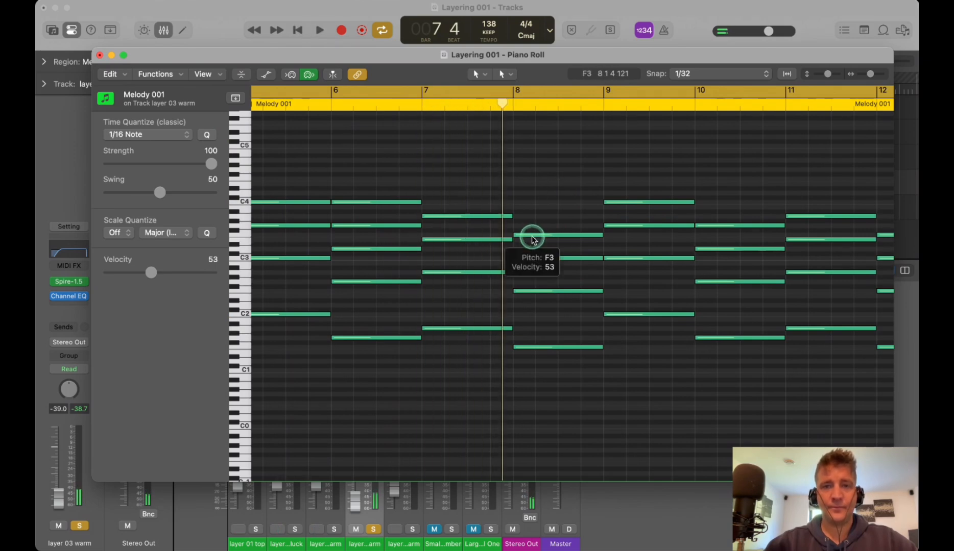
pyautogui.moveTo(531, 239); pyautogui.dragTo(530, 215)
pyautogui.press('c')
pyautogui.press('space')
pyautogui.hscroll(2, 541, 217)
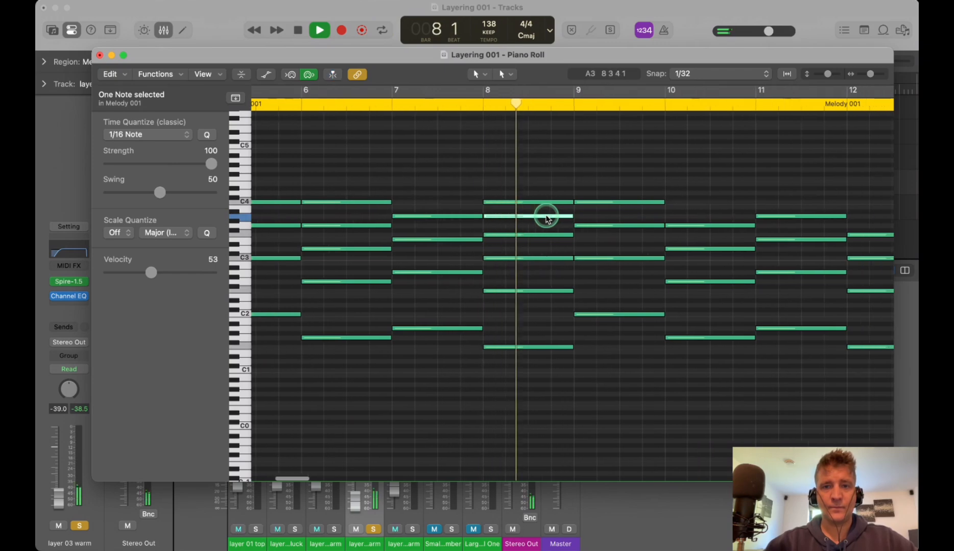
pyautogui.press('space')
# Replace the notes in bars 9 to 12 with a copy of the bars 5 to 8 chords, and quantize all notes to 1/16.
pyautogui.press('super+Left')
pyautogui.moveTo(535, 178); pyautogui.dragTo(680, 339)
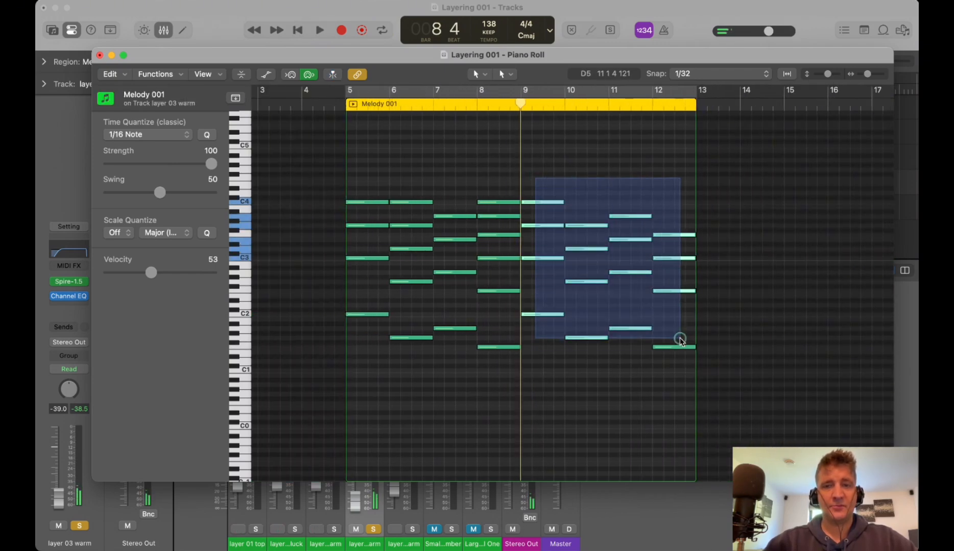
pyautogui.press('Delete')
pyautogui.press('super+a')
pyautogui.moveTo(353, 204); pyautogui.dragTo(528, 204)
pyautogui.press('super+a')
pyautogui.click(217, 137)
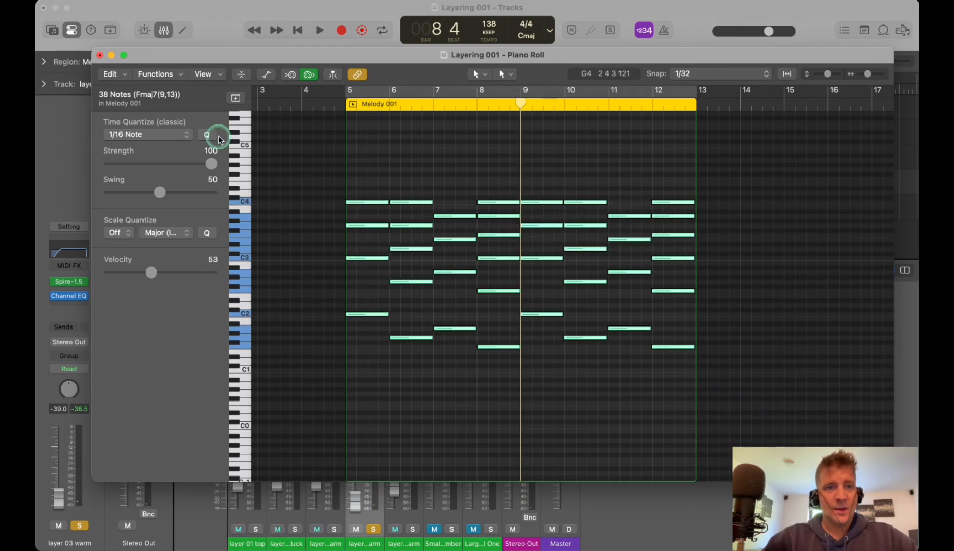
# Try to line up the start of the copied bar 9 chord with the bar line.
pyautogui.press('super+Right')
pyautogui.press('super+Right')
pyautogui.press('super+Right')
pyautogui.press('super+Right')
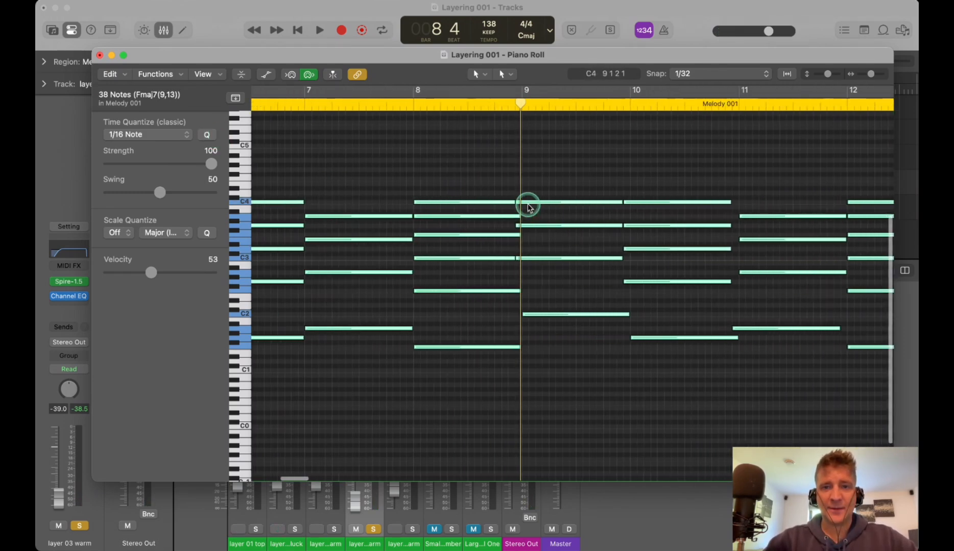
pyautogui.click(528, 206)
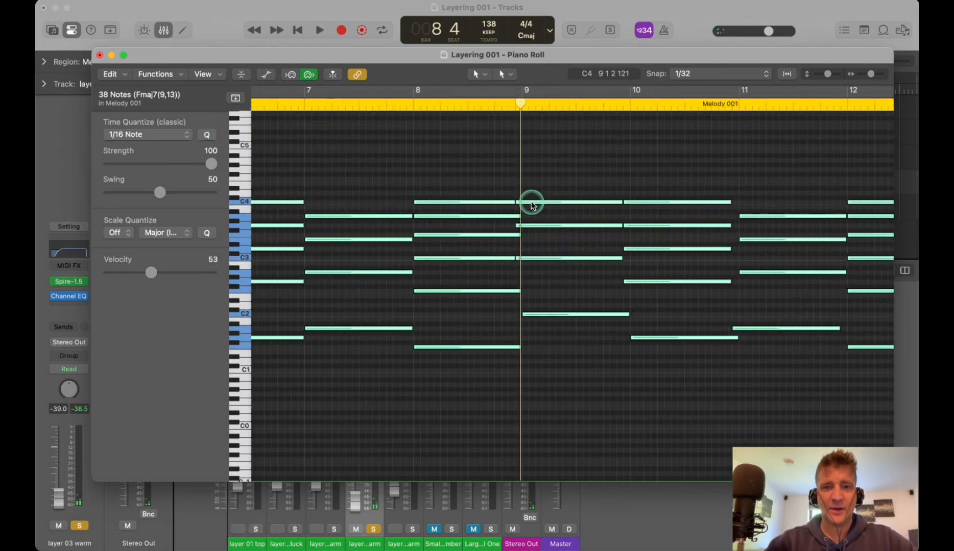
pyautogui.press('super+Left')
pyautogui.moveTo(560, 168); pyautogui.dragTo(686, 332)
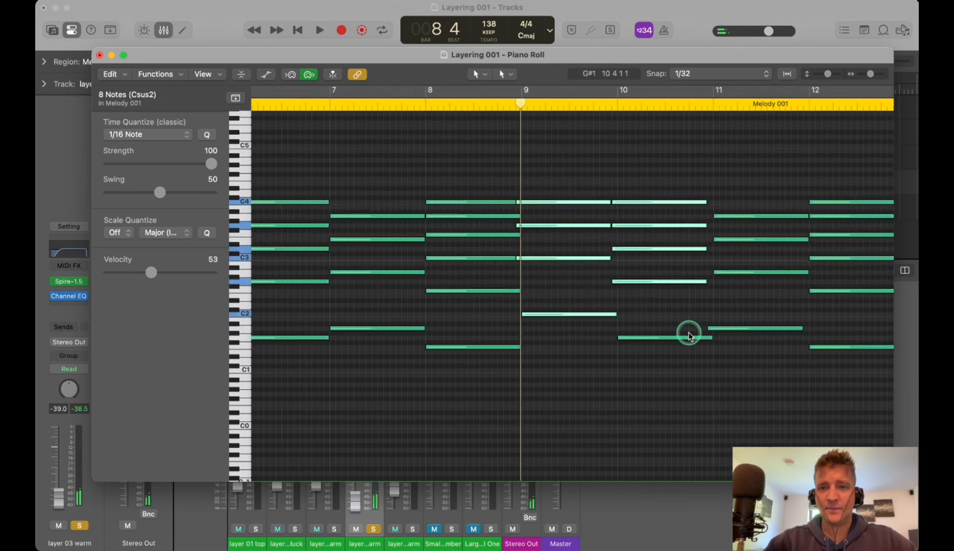
pyautogui.click(655, 358)
pyautogui.moveTo(559, 281); pyautogui.dragTo(524, 204)
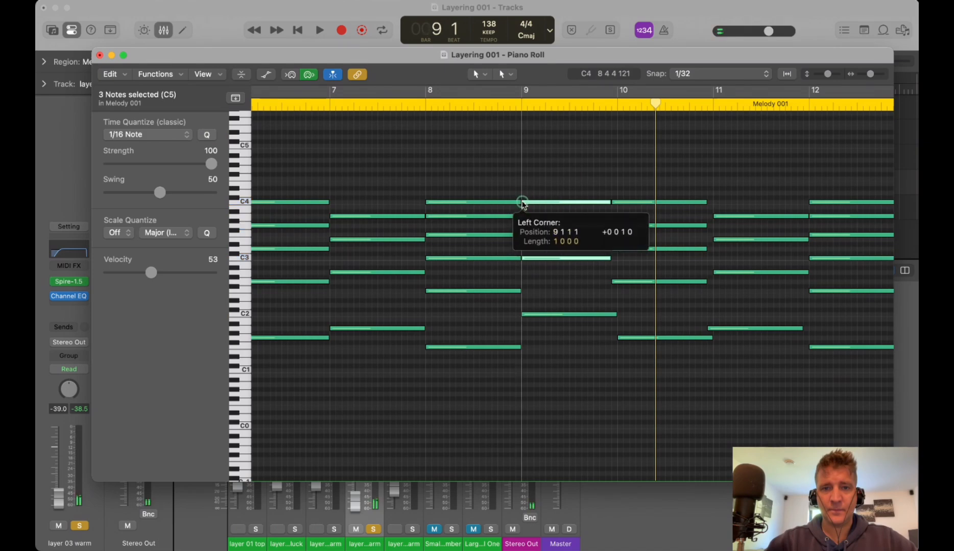
# Delete all notes from bar 9 onward and set the note snap value to 1/16.
pyautogui.press('super+Left')
pyautogui.moveTo(595, 180); pyautogui.dragTo(764, 386)
pyautogui.press('Delete')
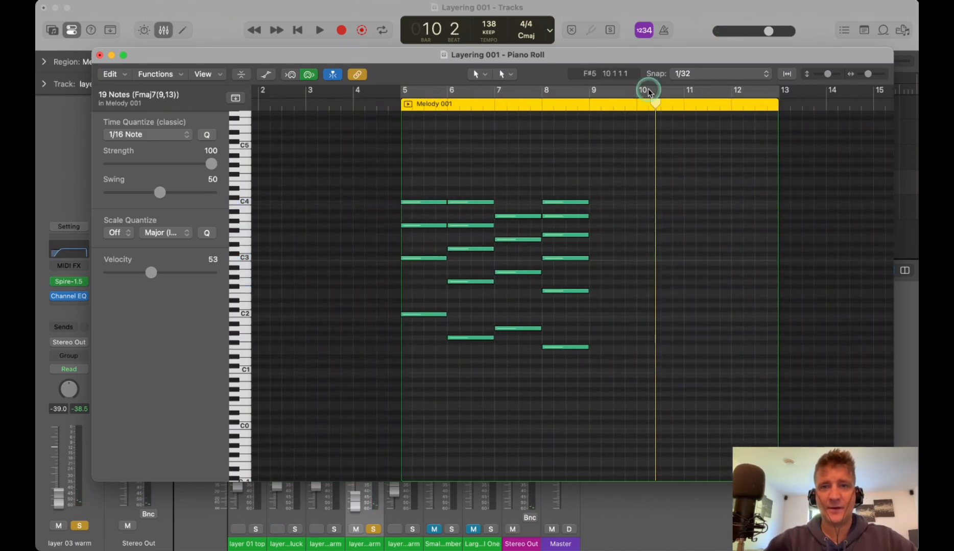
pyautogui.click(728, 74)
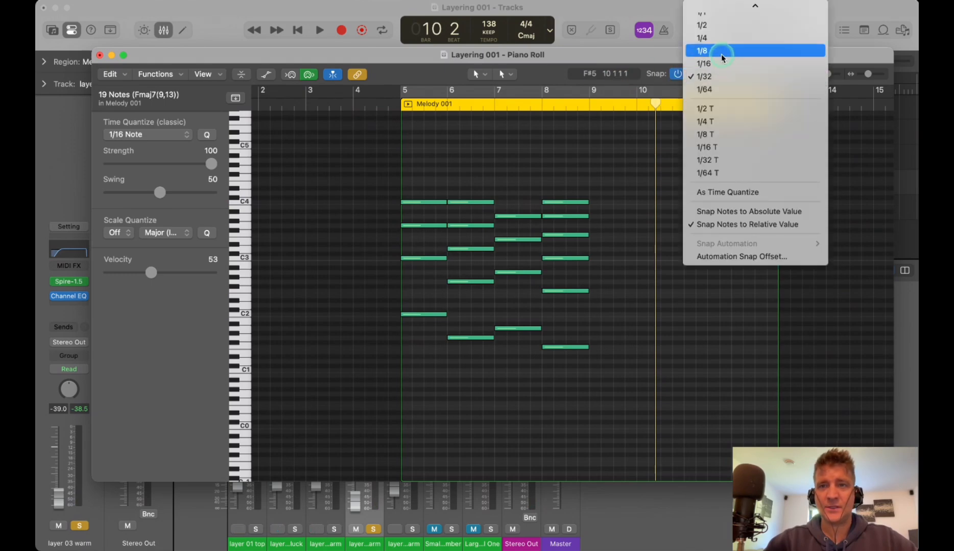
pyautogui.click(725, 63)
# Copy the chords of bars 5 to 8 to start at bar 9, and quantize all notes to 1/16.
pyautogui.click(626, 294)
pyautogui.moveTo(613, 375); pyautogui.dragTo(599, 206)
pyautogui.click(596, 172)
pyautogui.press('super+a')
pyautogui.click(206, 137)
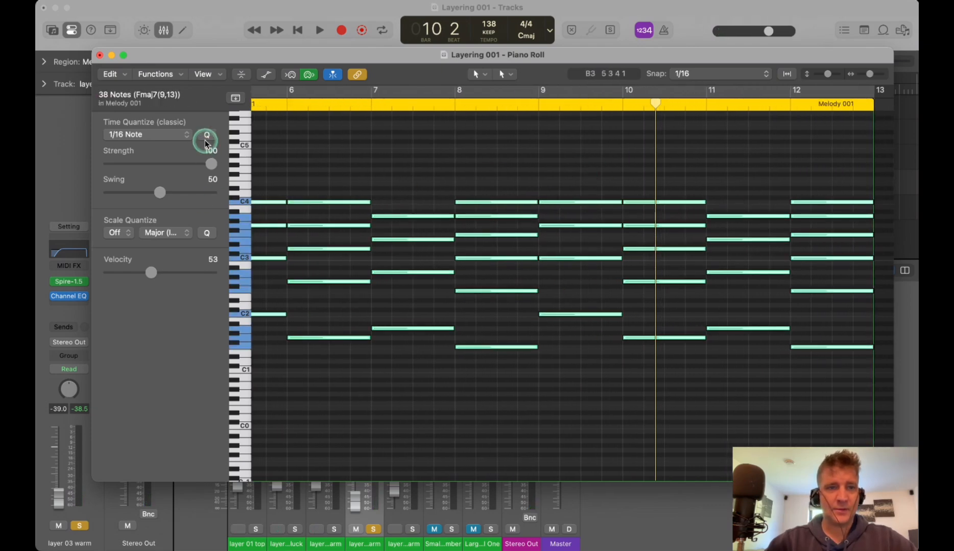
# Close the note editor, hide the mixer and turn cycle playback back on.
pyautogui.click(100, 55)
pyautogui.click(603, 189)
pyautogui.click(459, 256)
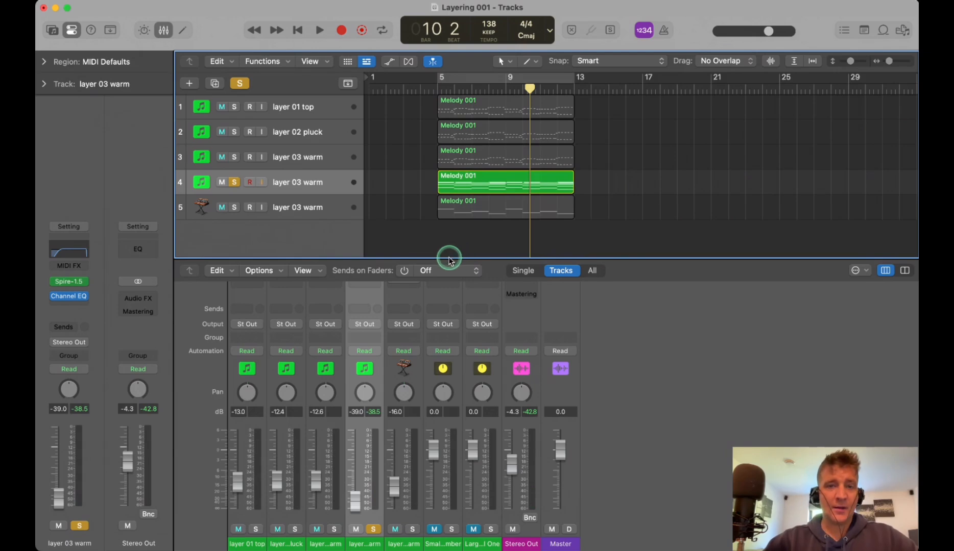
pyautogui.press('x')
pyautogui.press('c')
# Open the fourth track's Spire synth and show its preset browser with the factory pads.
pyautogui.click(72, 282)
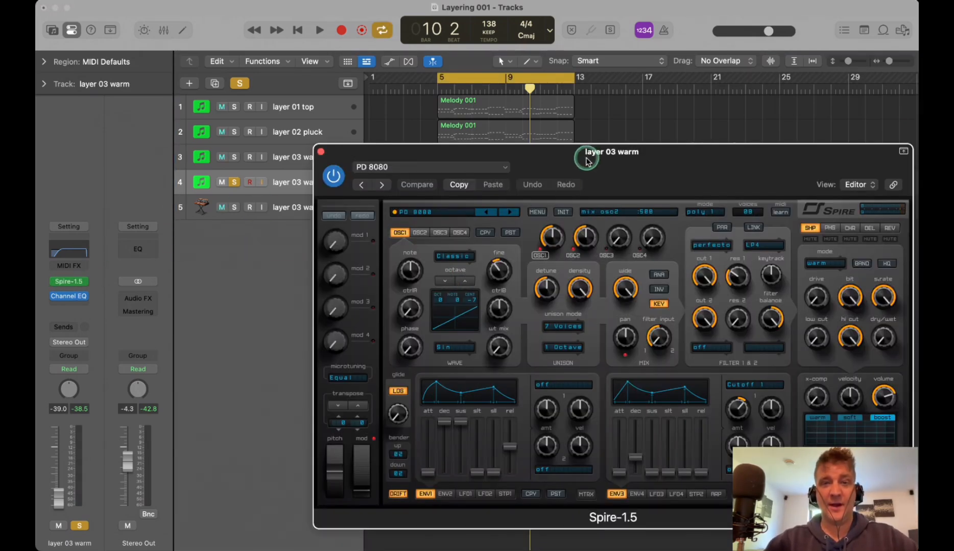
pyautogui.moveTo(586, 162); pyautogui.dragTo(525, 124)
pyautogui.click(341, 127)
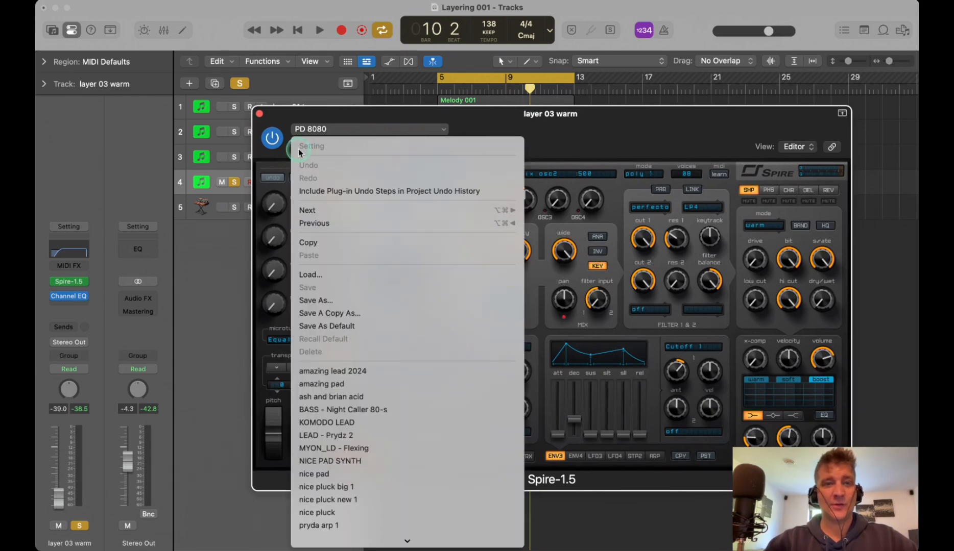
pyautogui.click(388, 115)
pyautogui.click(384, 180)
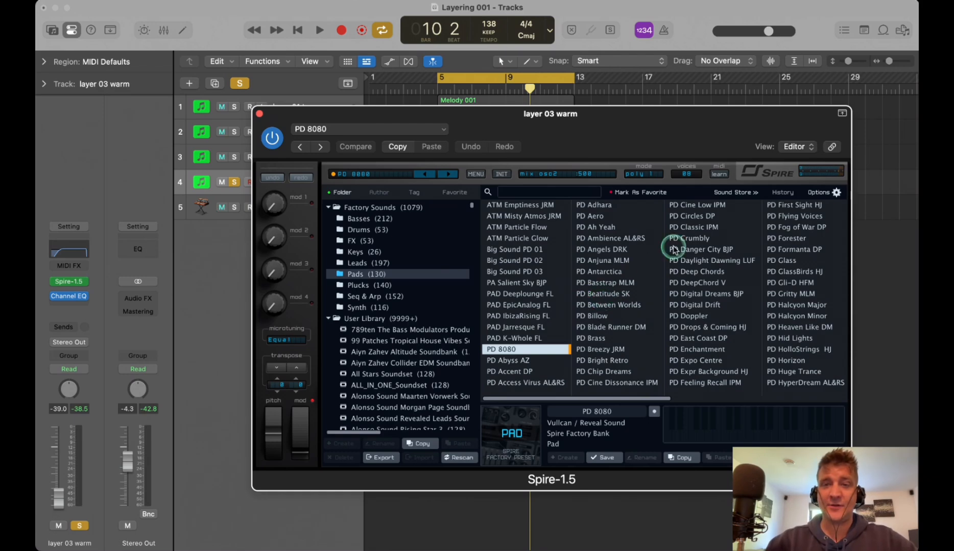
# Audition factory pad presets in playback, including PD Classic IPM, PD Crumbly and PD Deep Chords, with the Spire window moved up.
pyautogui.click(687, 216)
pyautogui.press('space')
pyautogui.click(689, 228)
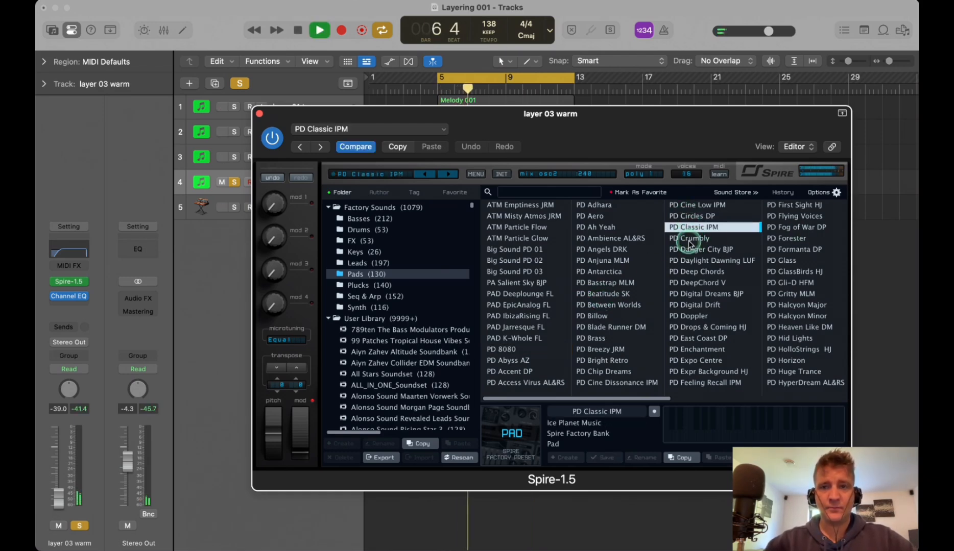
pyautogui.click(693, 240)
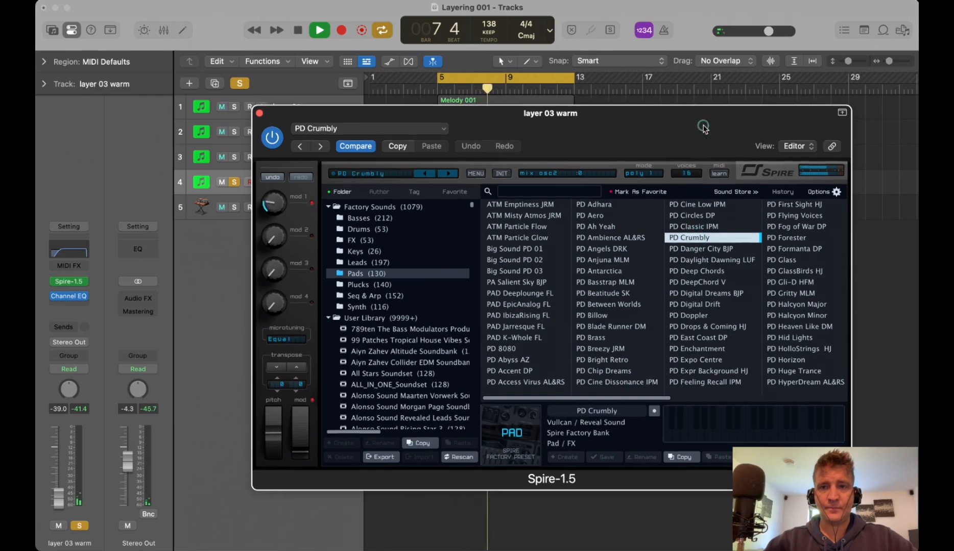
pyautogui.moveTo(700, 115); pyautogui.dragTo(625, 90)
pyautogui.click(621, 227)
pyautogui.click(622, 248)
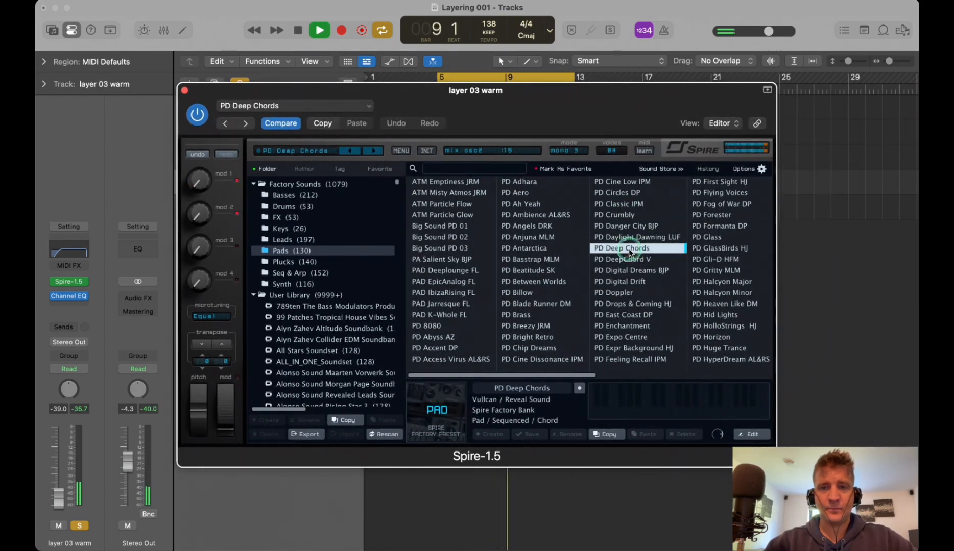
pyautogui.click(625, 225)
pyautogui.click(626, 215)
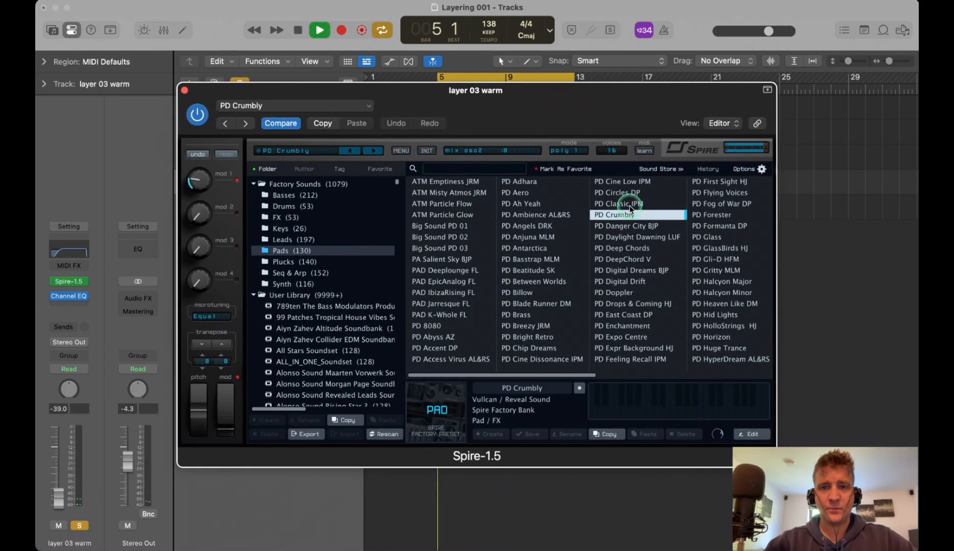
pyautogui.click(628, 205)
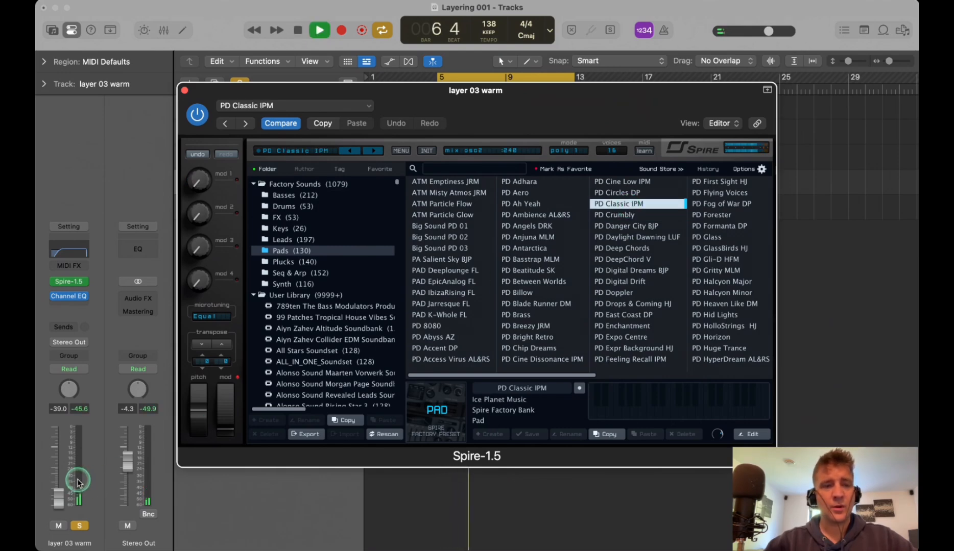
# Raise the fourth track's volume to -17.6 dB and load the PD Digital Drift pad preset, listening to it briefly.
pyautogui.moveTo(71, 480); pyautogui.dragTo(62, 445)
pyautogui.press('space')
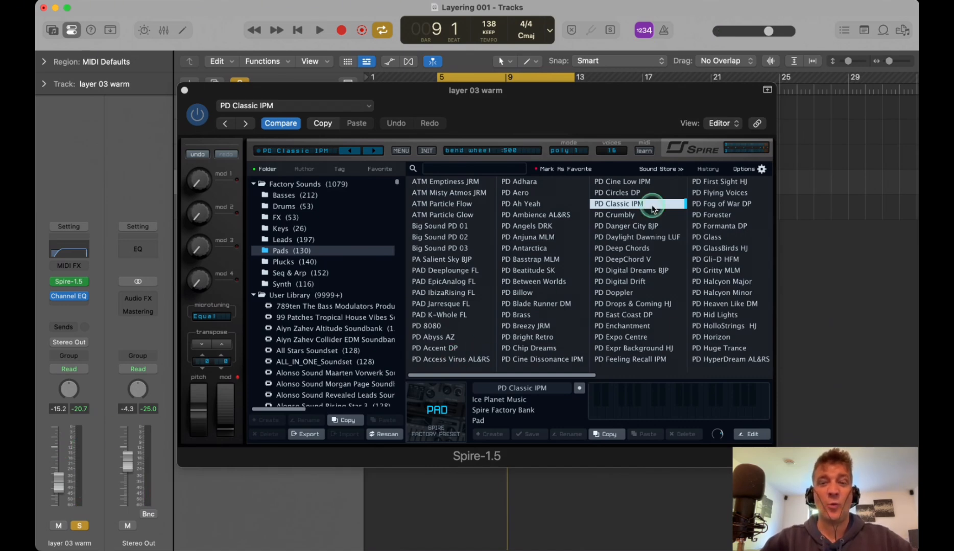
pyautogui.hscroll(5, 649, 202)
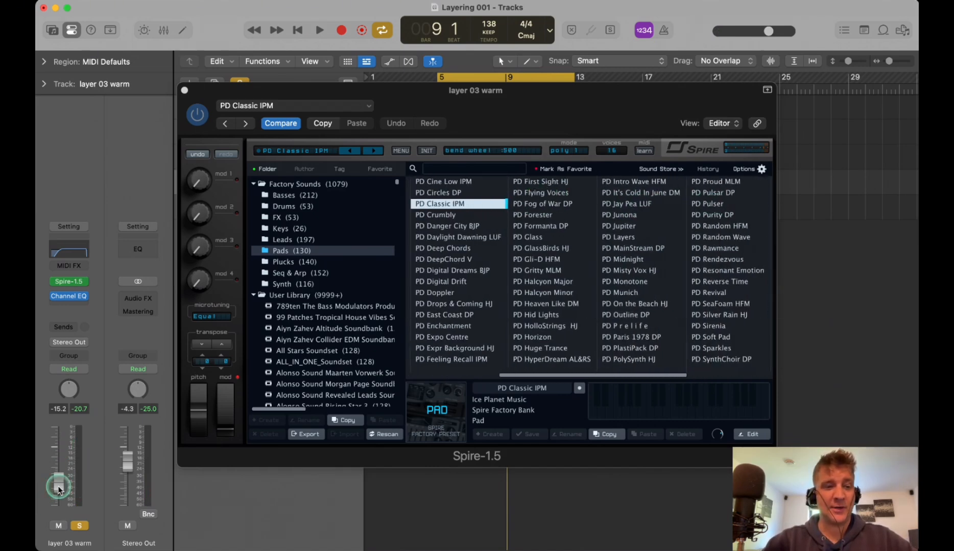
pyautogui.click(488, 259)
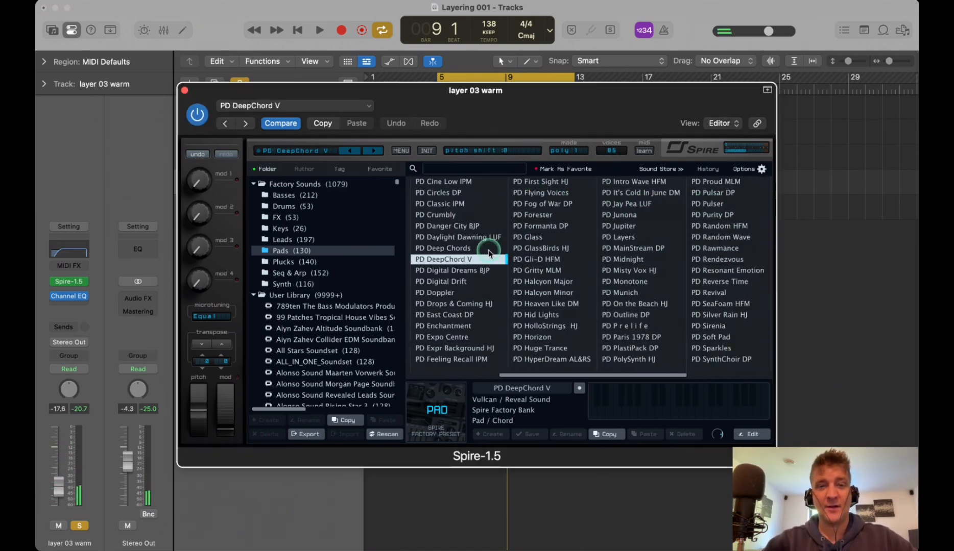
pyautogui.press('space')
pyautogui.click(479, 281)
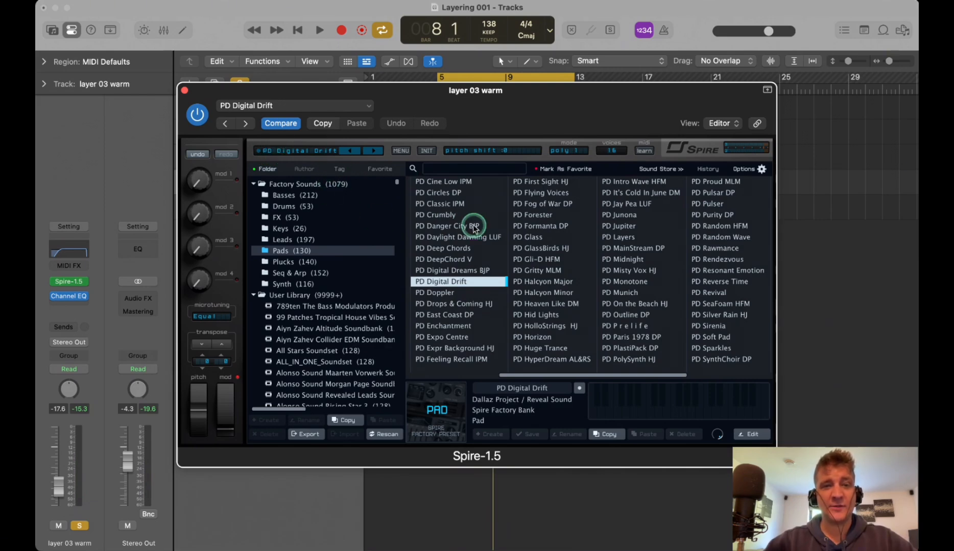
pyautogui.press('space')
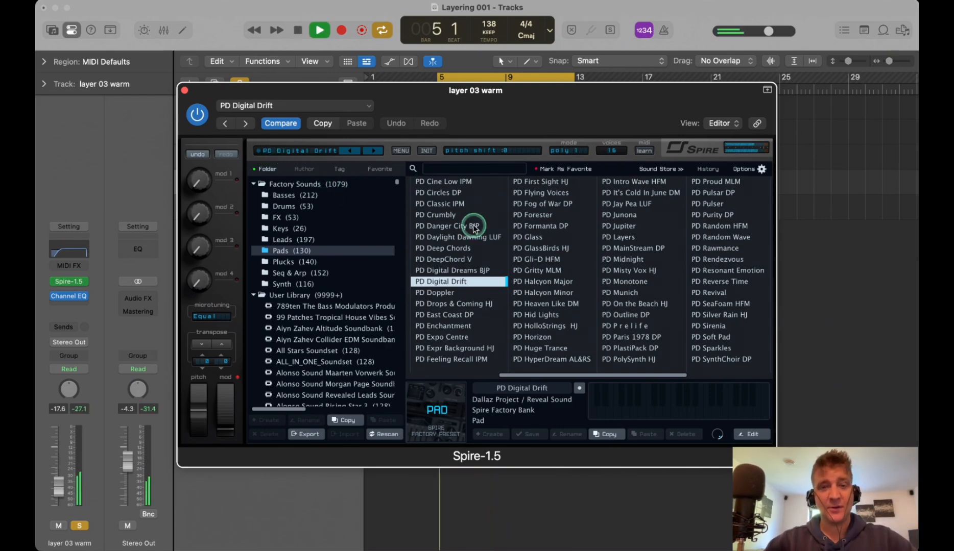
pyautogui.press('space')
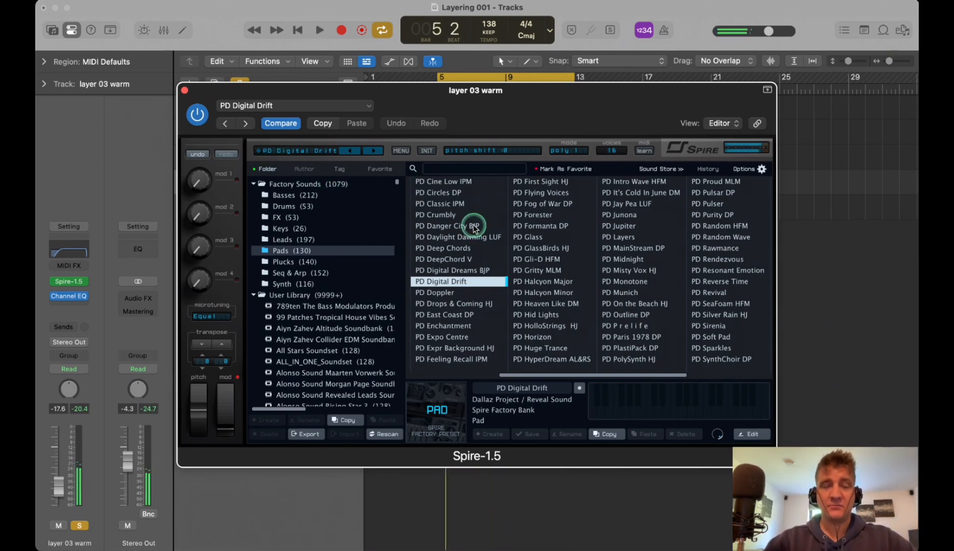
# Return to Spire's synth editor, mute the patch's delay and reverb effects, and listen to the dry chords.
pyautogui.click(296, 150)
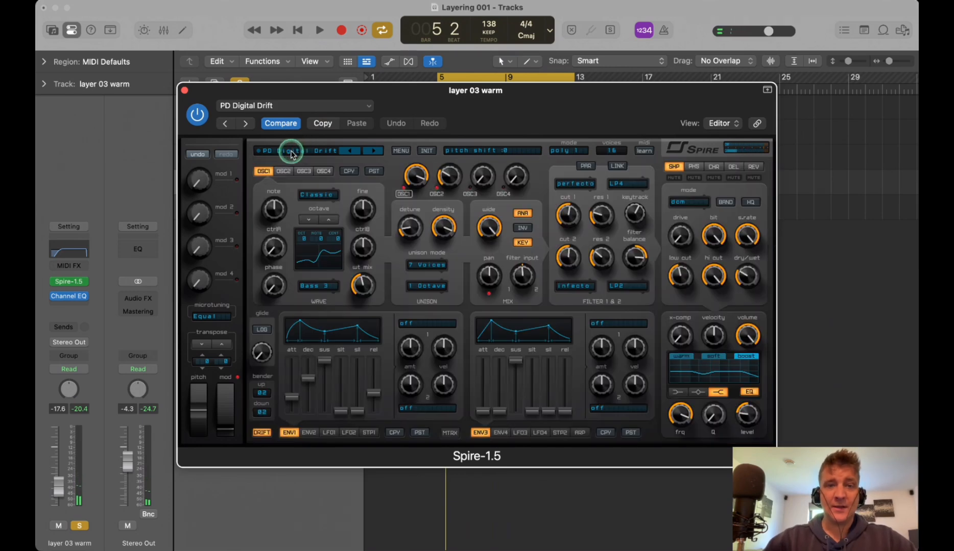
pyautogui.click(733, 167)
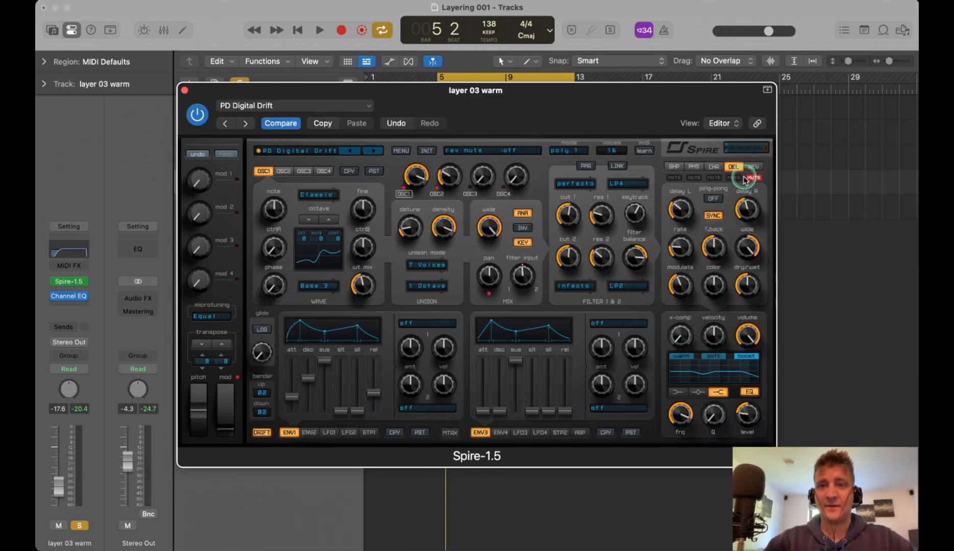
pyautogui.click(752, 167)
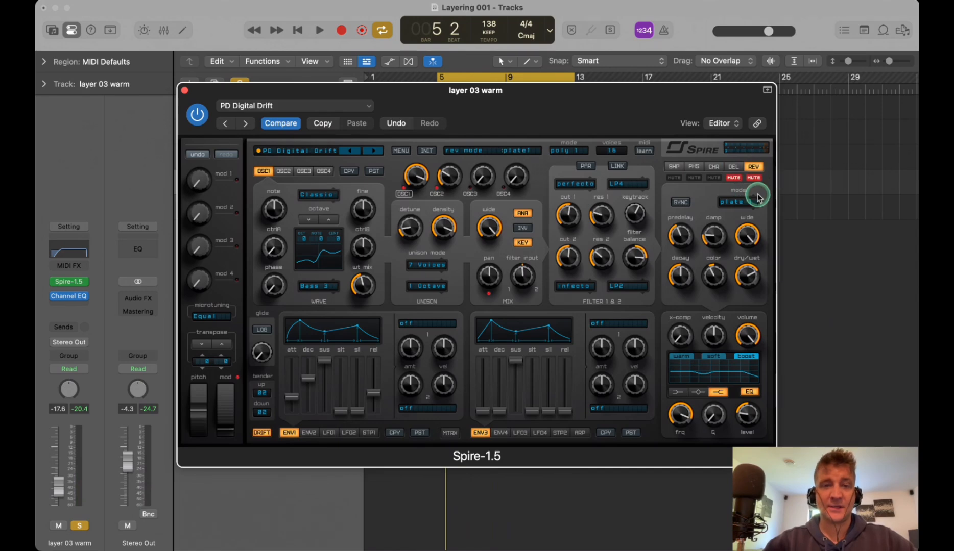
pyautogui.press('space')
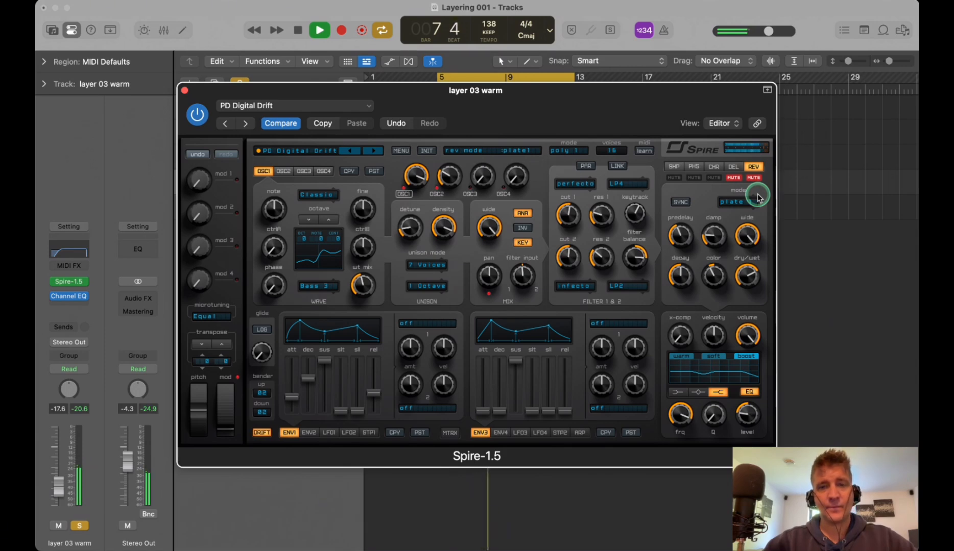
pyautogui.press('space')
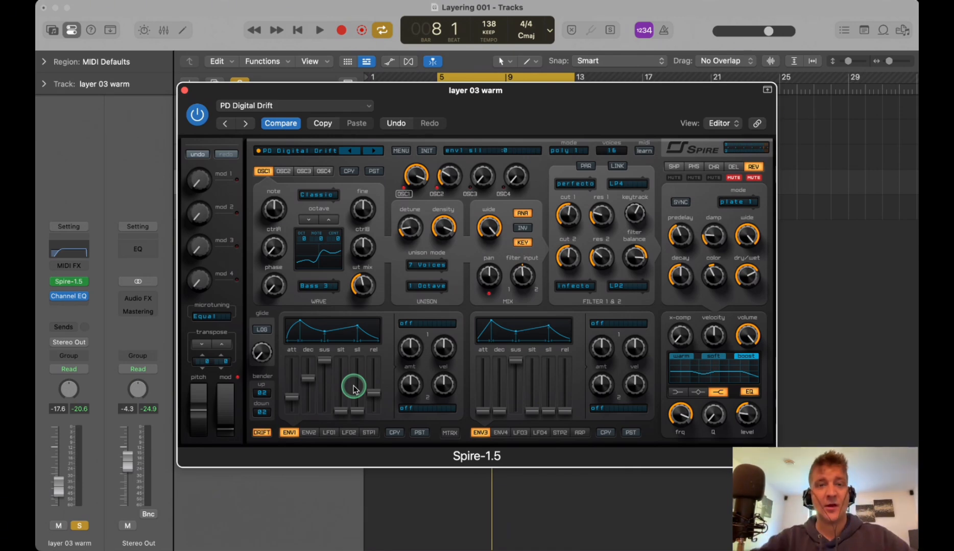
# Slightly shorten the attack and lengthen the release of envelope 1 while the chords play.
pyautogui.press('space')
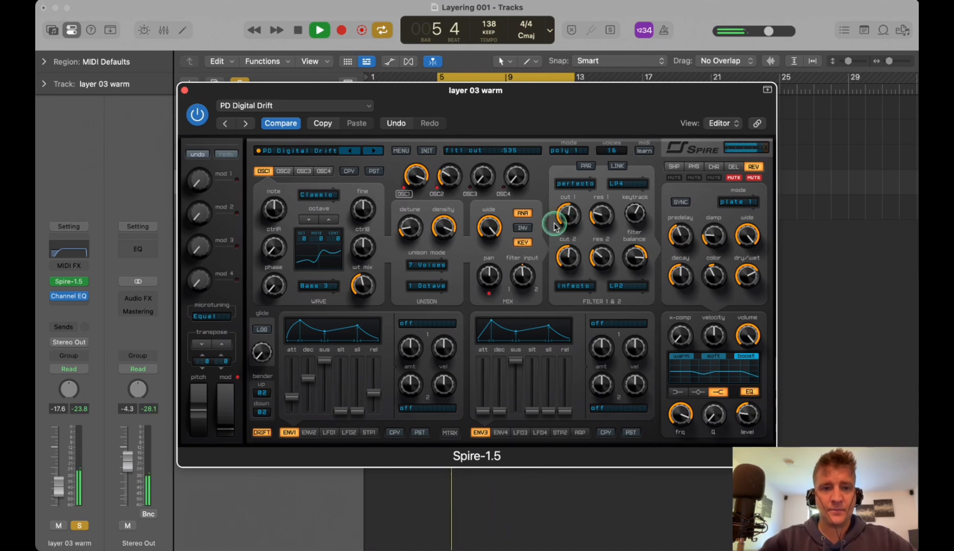
pyautogui.moveTo(291, 394); pyautogui.dragTo(291, 400)
pyautogui.click(379, 394)
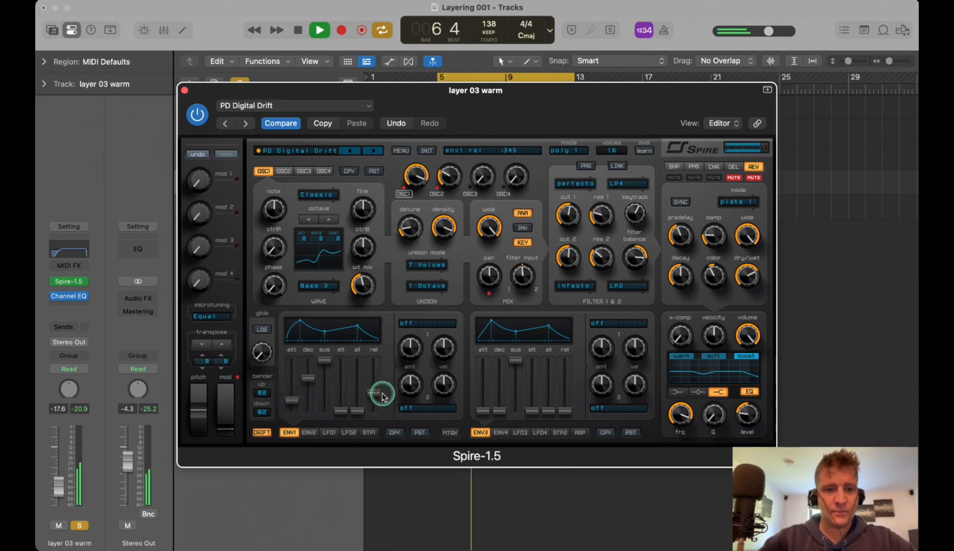
pyautogui.moveTo(379, 397); pyautogui.dragTo(379, 391)
pyautogui.press('space')
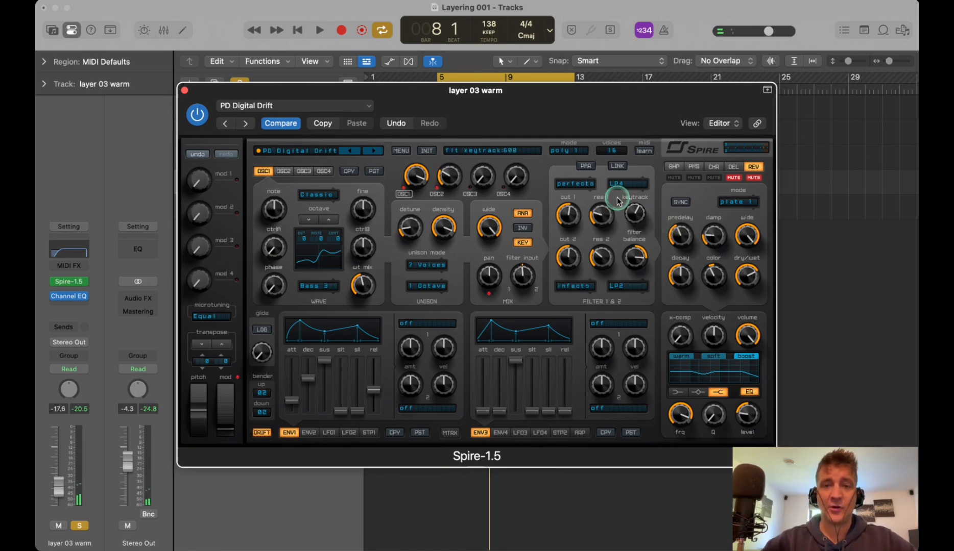
# Open filter cutoff 1 to about 892 and cutoff 2 fully, and lower the track volume to -20.0 dB.
pyautogui.press('space')
pyautogui.click(574, 203)
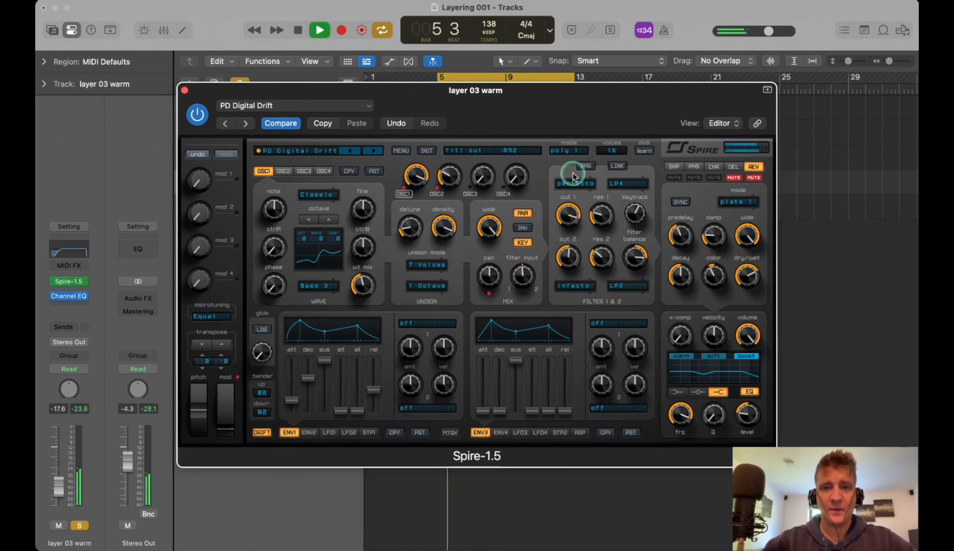
pyautogui.click(567, 257)
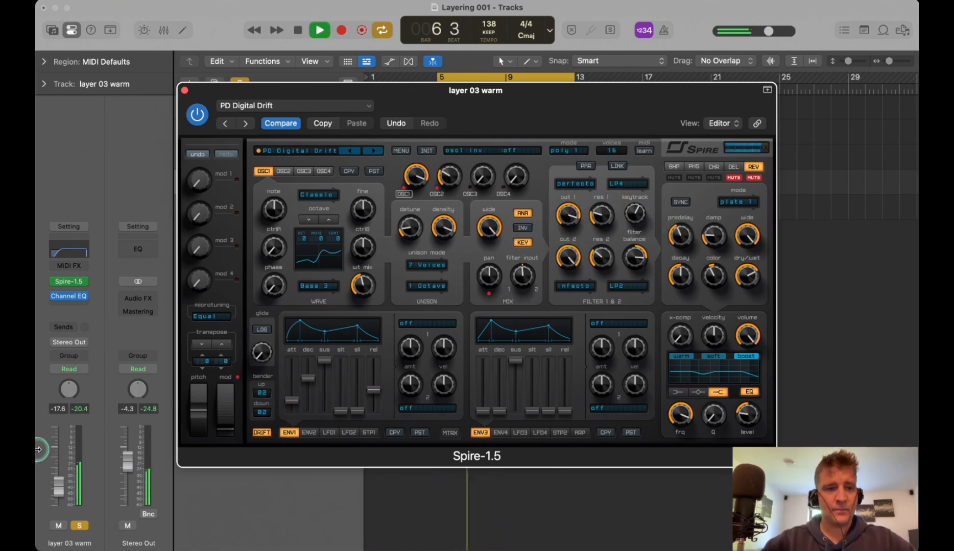
pyautogui.moveTo(54, 463); pyautogui.dragTo(54, 466)
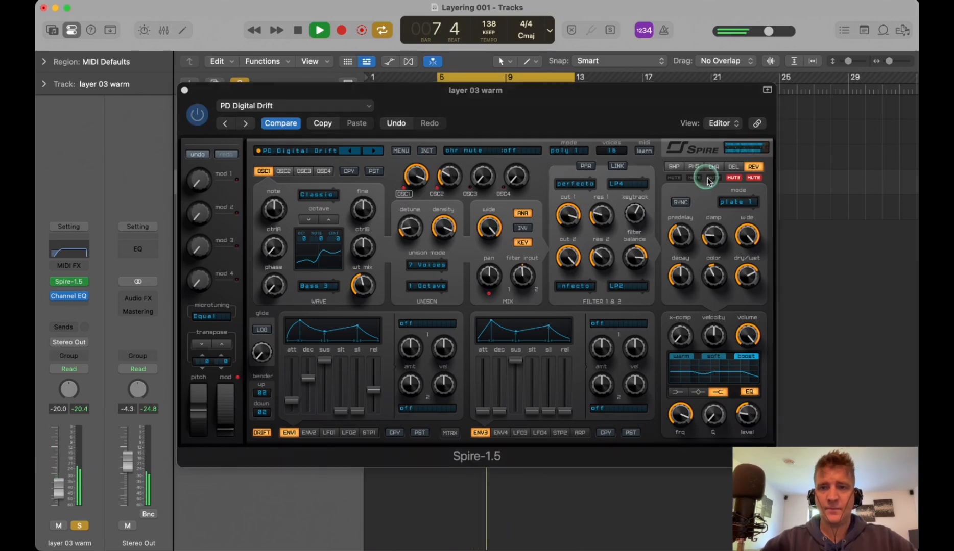
# Reduce the phaser's dry/wet mix and adjust filter 2's resonance to about 335 during playback.
pyautogui.click(694, 167)
pyautogui.moveTo(743, 270); pyautogui.dragTo(735, 312)
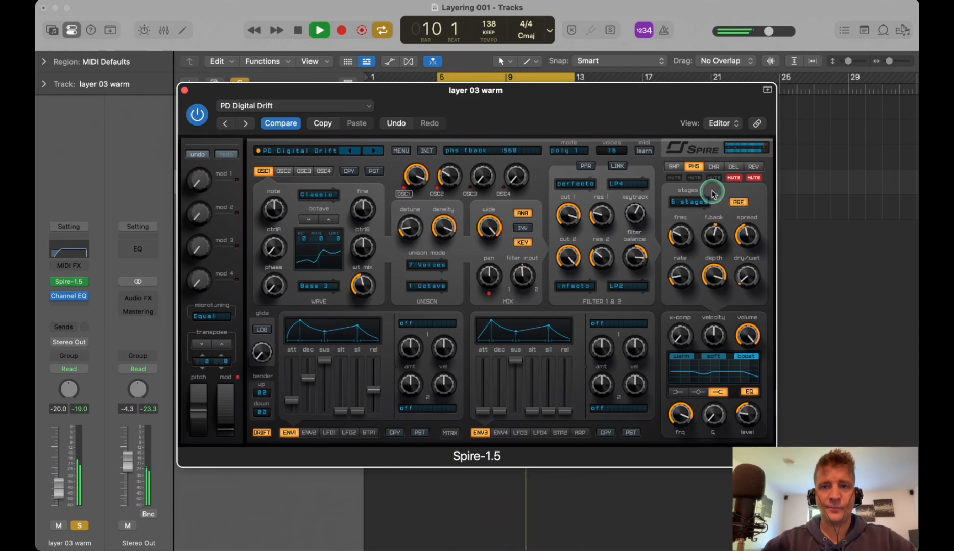
pyautogui.moveTo(607, 257); pyautogui.dragTo(613, 259)
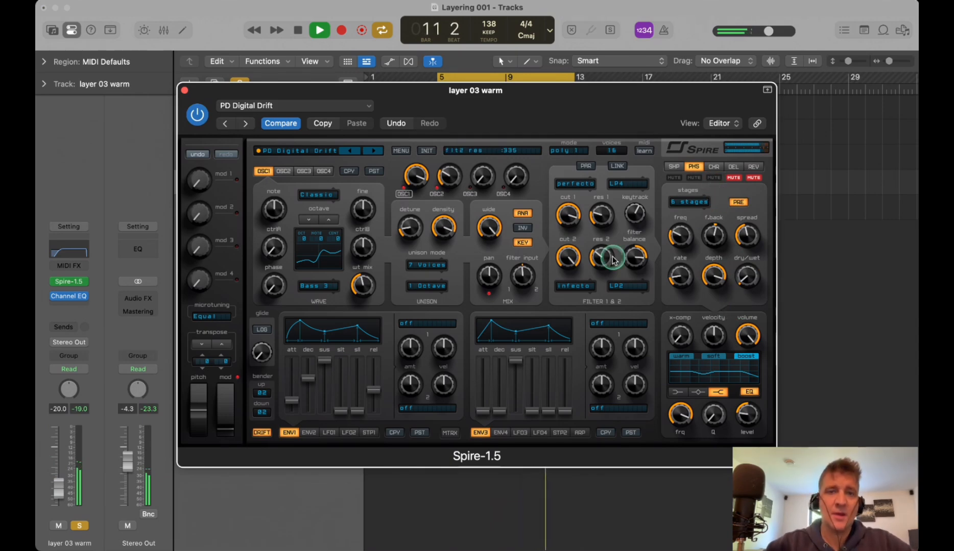
pyautogui.press('space')
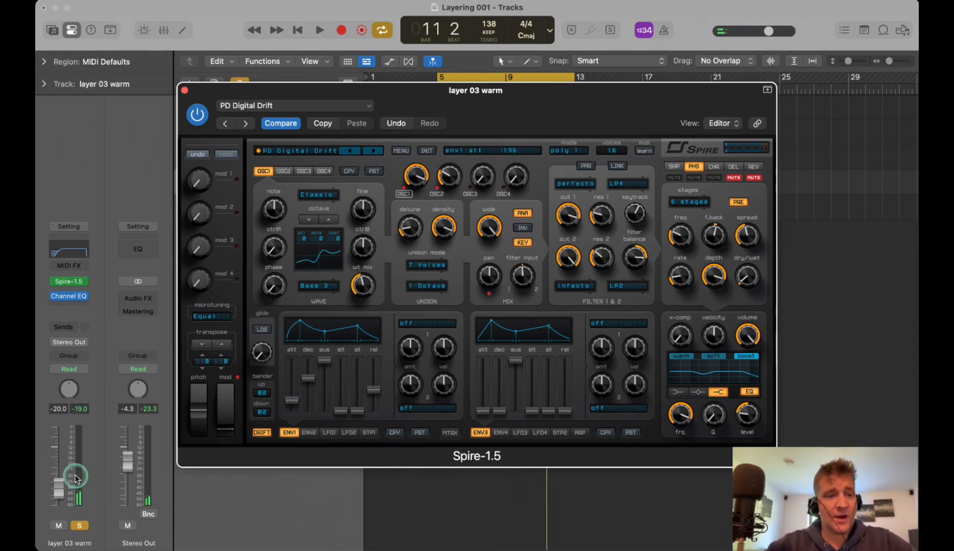
# Uncover the track regions by moving the Spire window down, play the fourth track's chord region alone, and close the synth.
pyautogui.moveTo(210, 87); pyautogui.dragTo(232, 169)
pyautogui.press('space')
pyautogui.press('space')
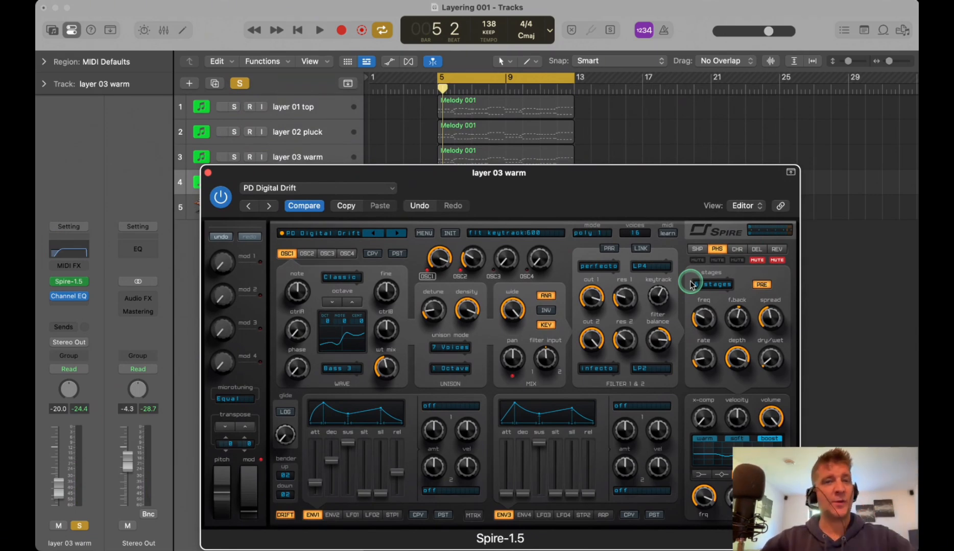
pyautogui.moveTo(217, 174); pyautogui.dragTo(250, 240)
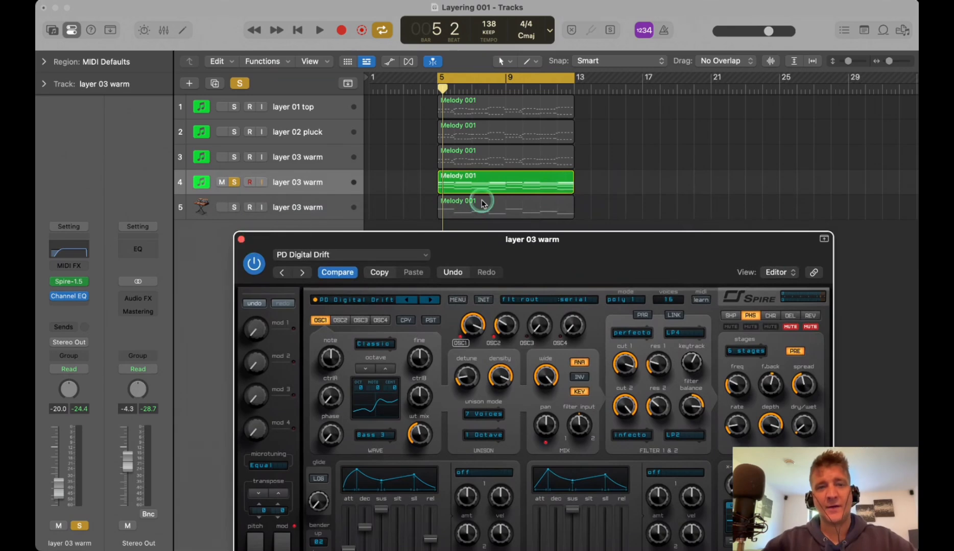
pyautogui.click(505, 183)
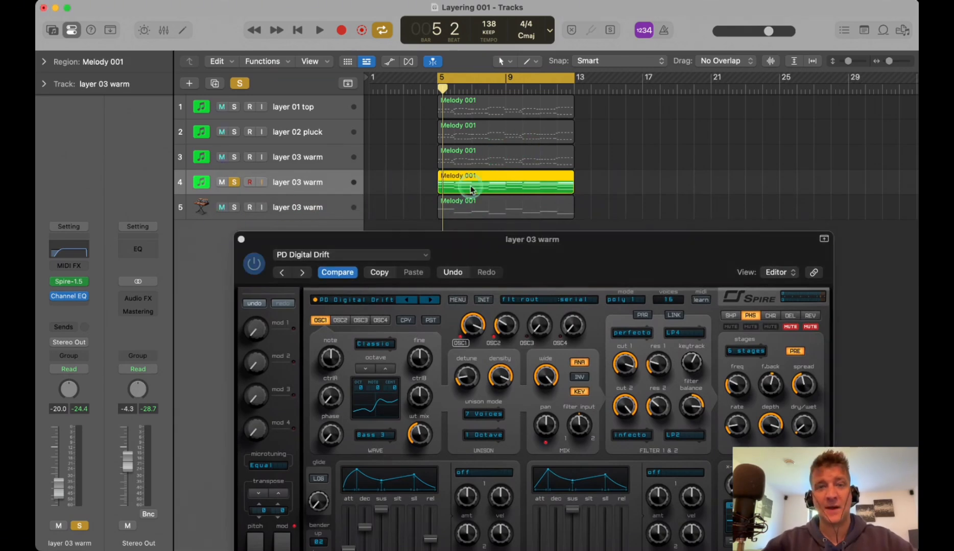
pyautogui.moveTo(303, 241); pyautogui.dragTo(304, 291)
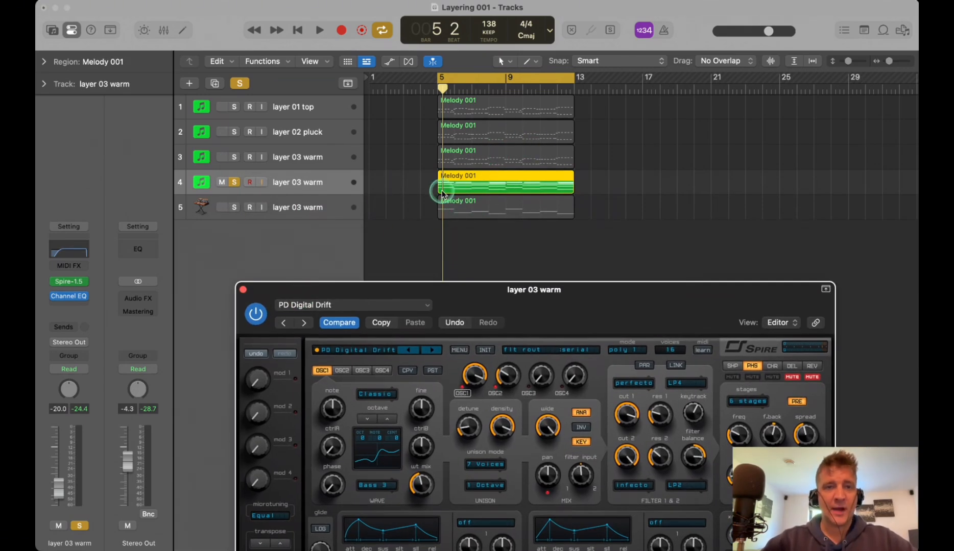
pyautogui.press('space')
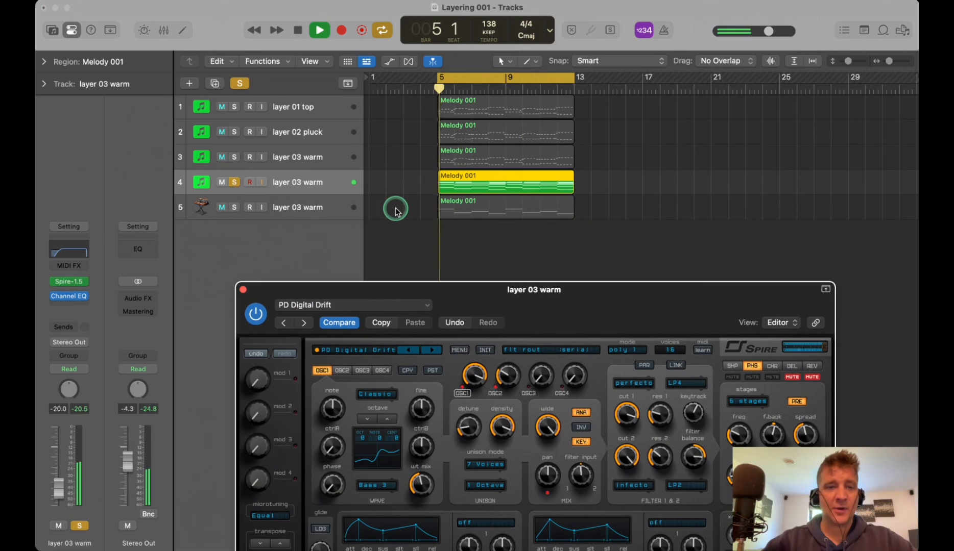
pyautogui.click(244, 289)
pyautogui.click(396, 255)
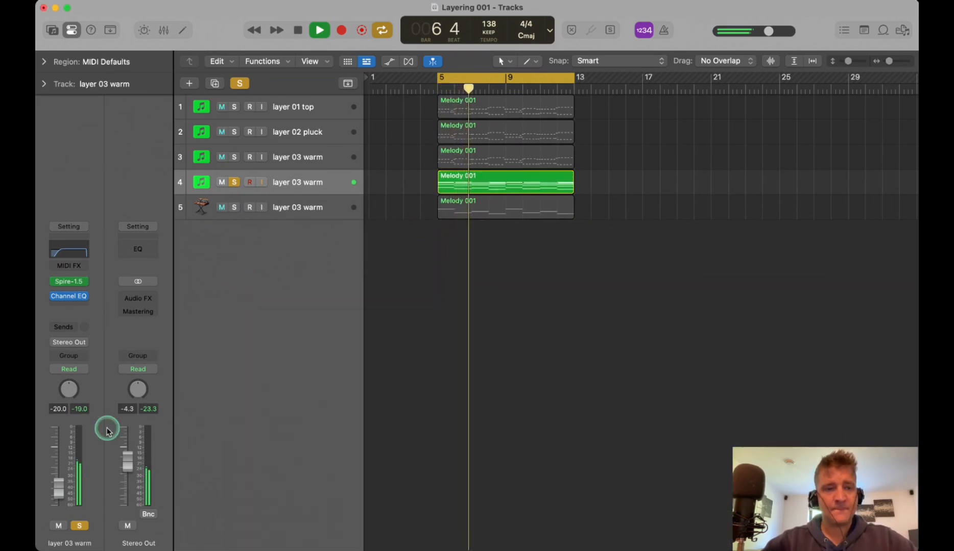
# Turn off solo on the fourth track during playback to hear the chord layer together with all the other layers.
pyautogui.press('space')
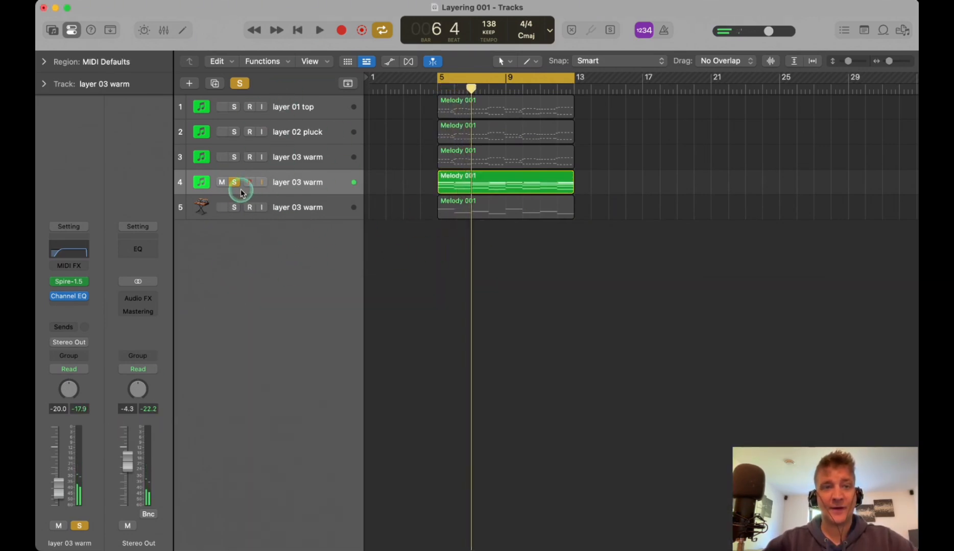
pyautogui.press('space')
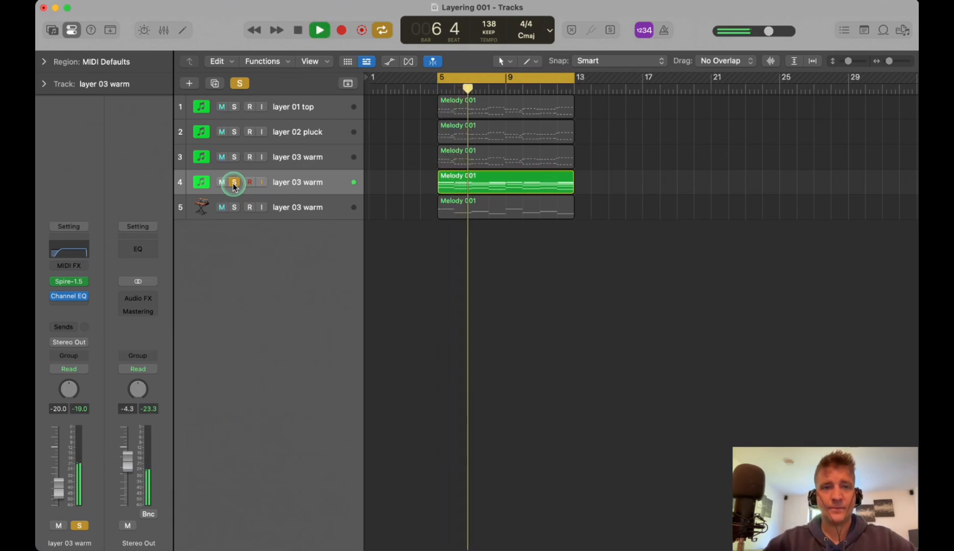
pyautogui.click(234, 183)
pyautogui.click(149, 440)
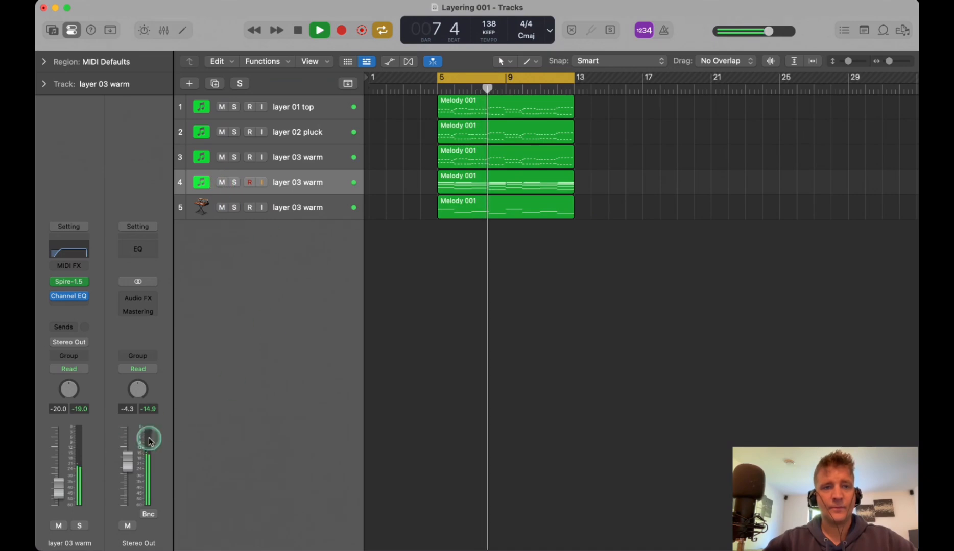
pyautogui.click(55, 473)
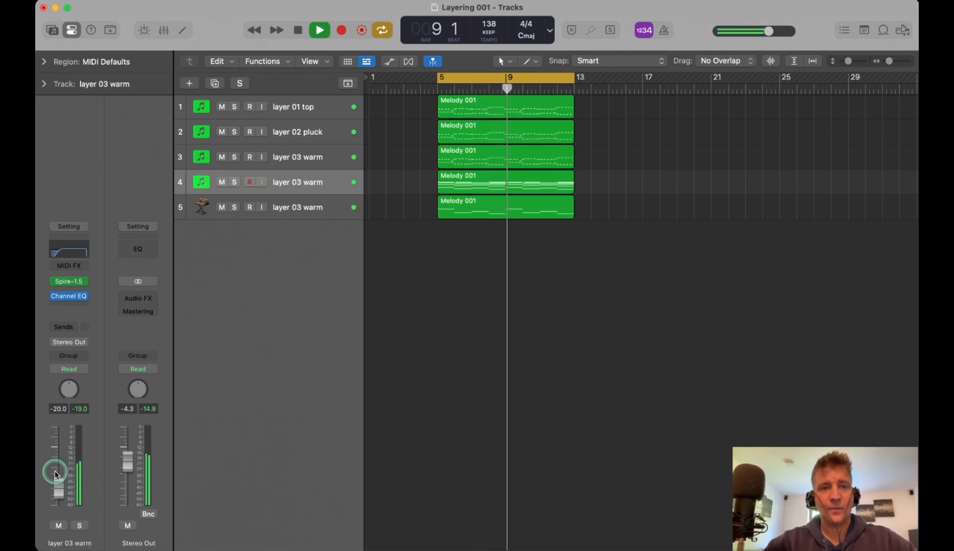
# Compare the mix with and without the fourth track's chord layer by muting and unmuting it during playback, and stop playback.
pyautogui.press('space')
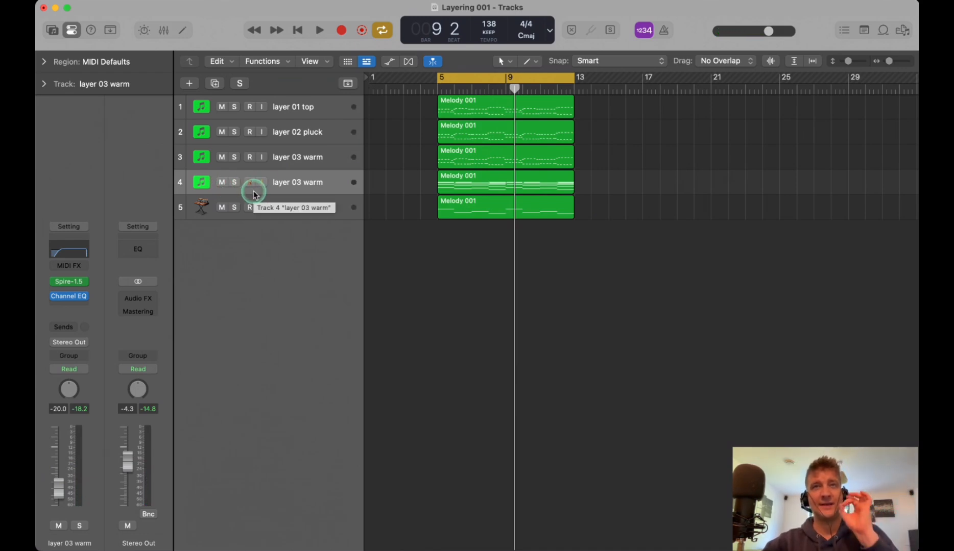
pyautogui.click(223, 182)
pyautogui.press('space')
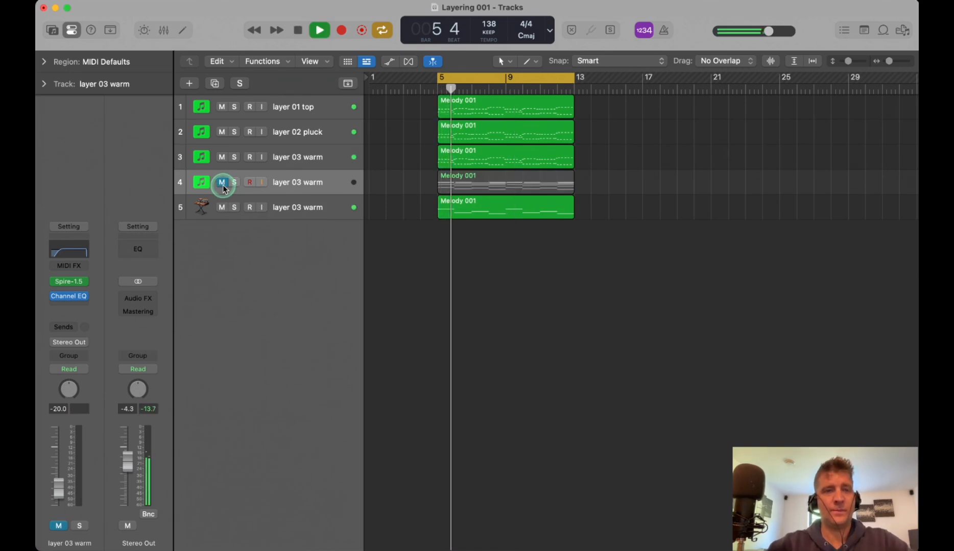
pyautogui.click(222, 183)
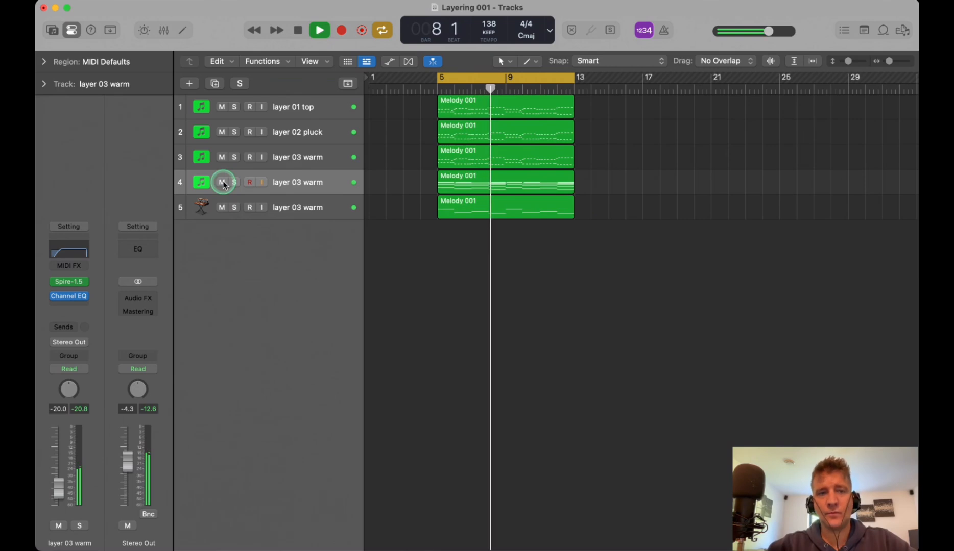
pyautogui.click(222, 182)
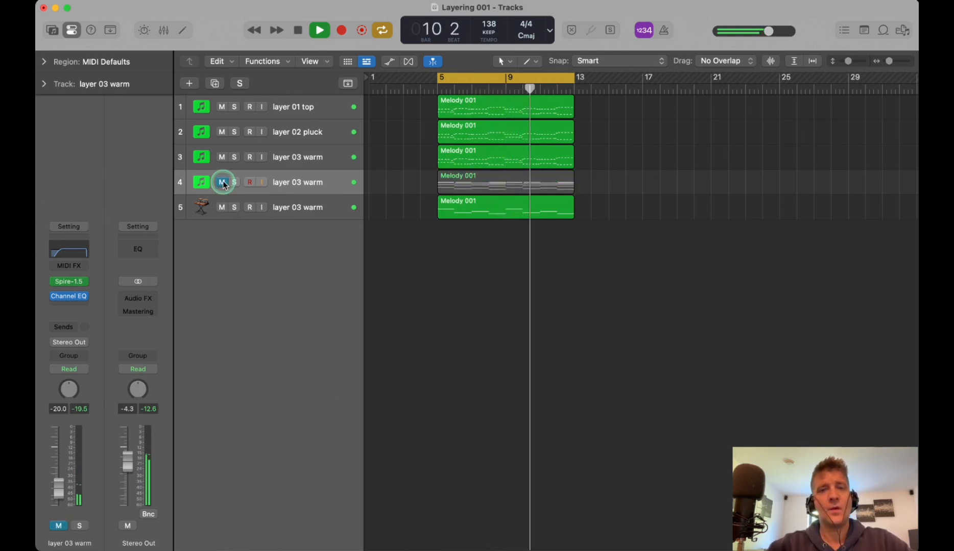
pyautogui.click(222, 182)
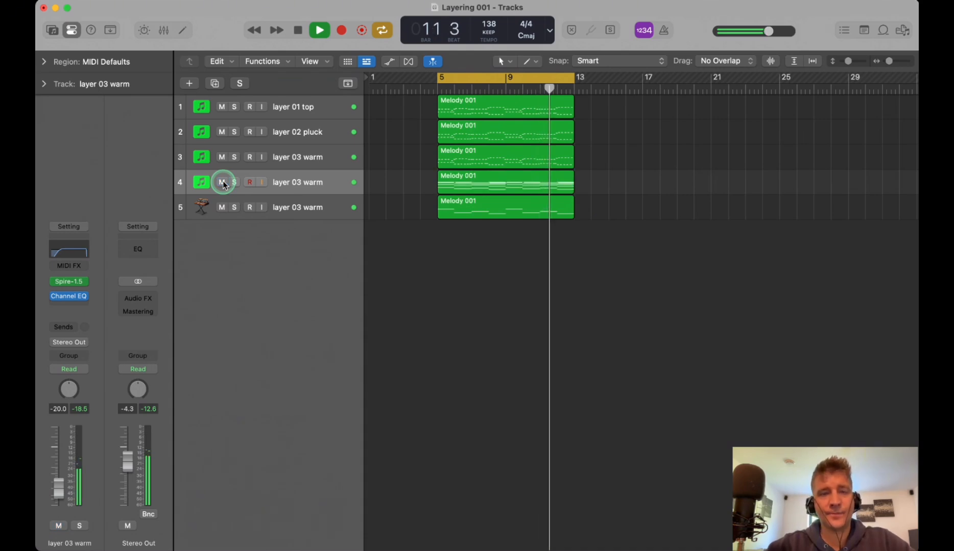
pyautogui.press('space')
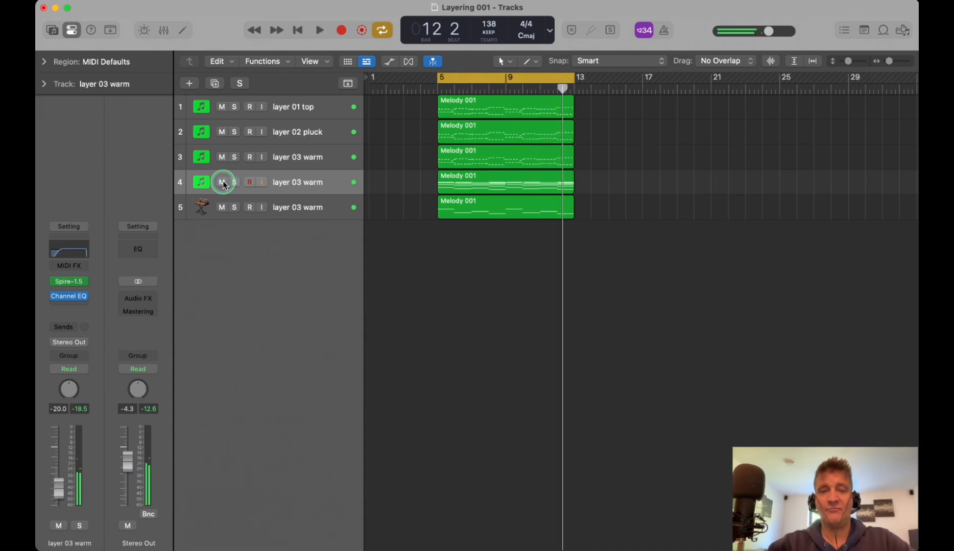
# Rename the fourth track as "pad layer 01 warm".
pyautogui.doubleClick(321, 180)
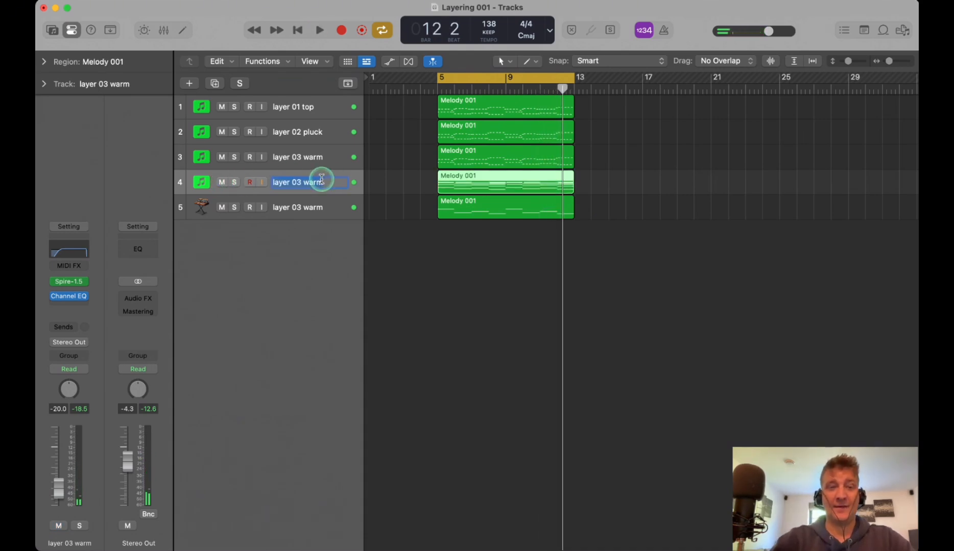
pyautogui.write('pad')
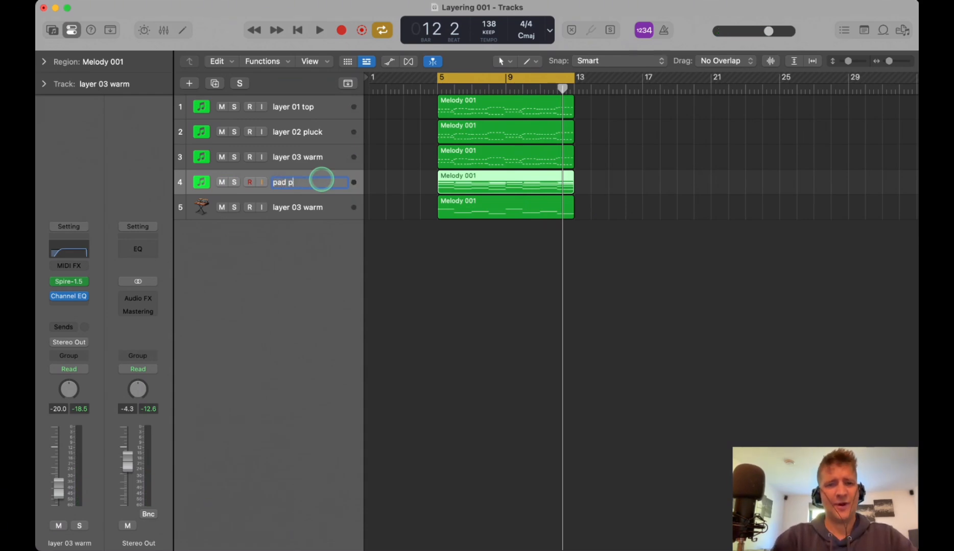
pyautogui.write(' layer 0')
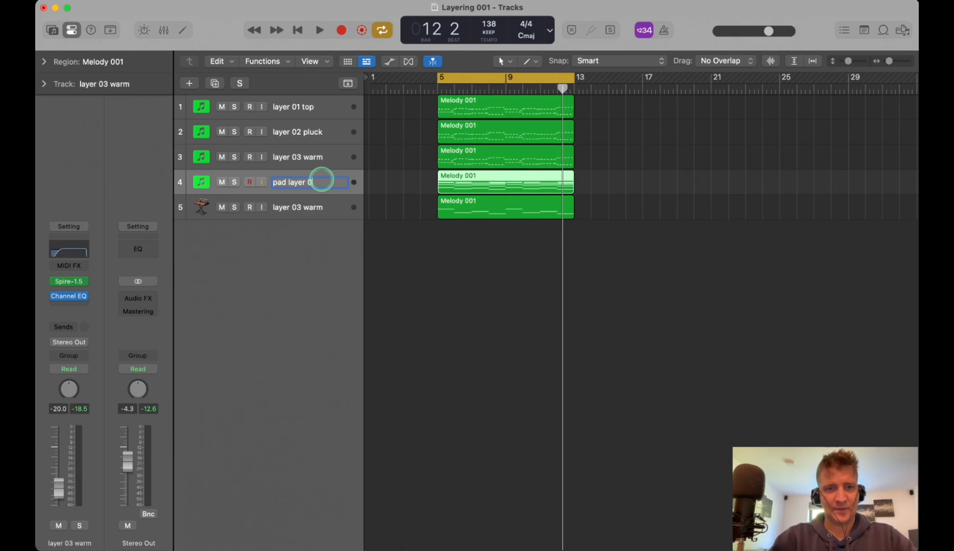
pyautogui.write('1 warm')
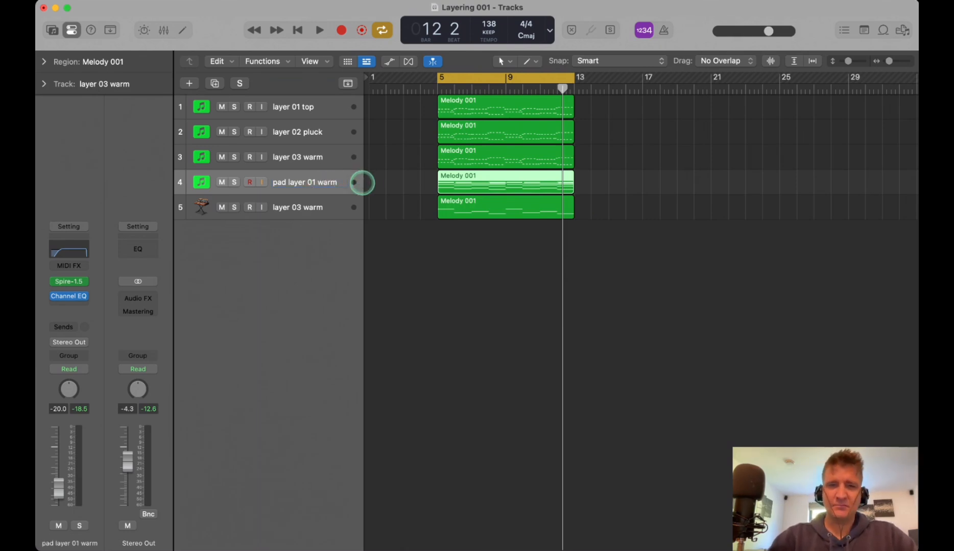
pyautogui.press('Return')
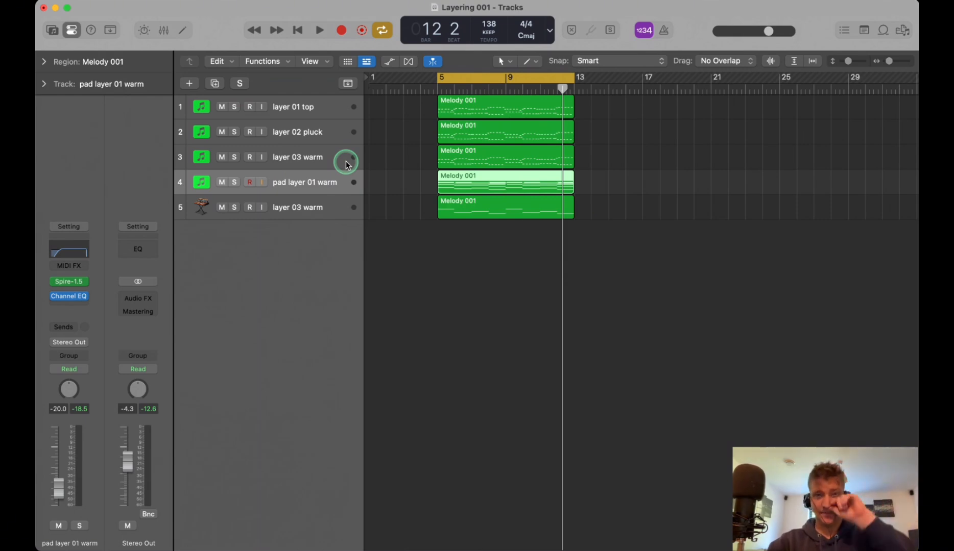
# Duplicate the pad layer track with its settings, copy the Melody 001 chord region onto the duplicate, and solo the new track.
pyautogui.click(214, 83)
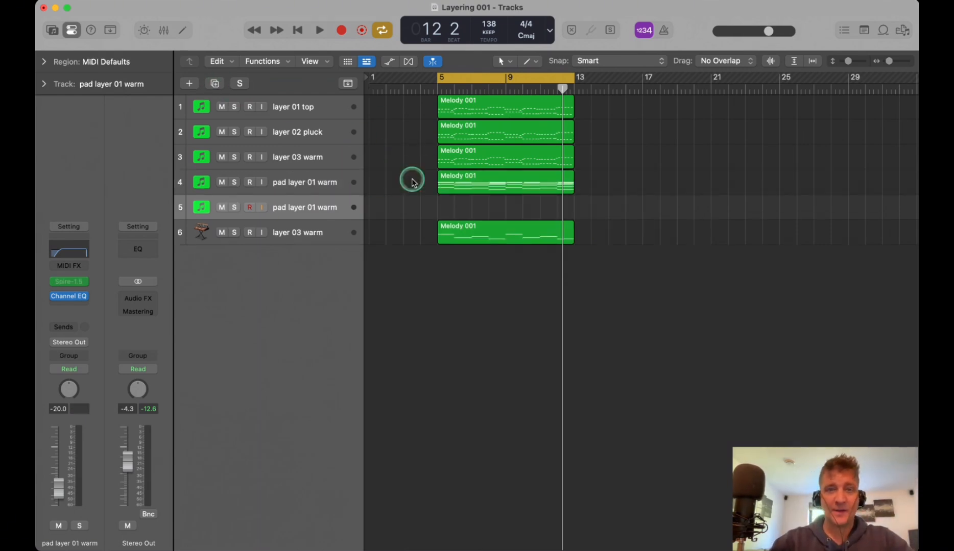
pyautogui.moveTo(458, 188); pyautogui.dragTo(459, 204)
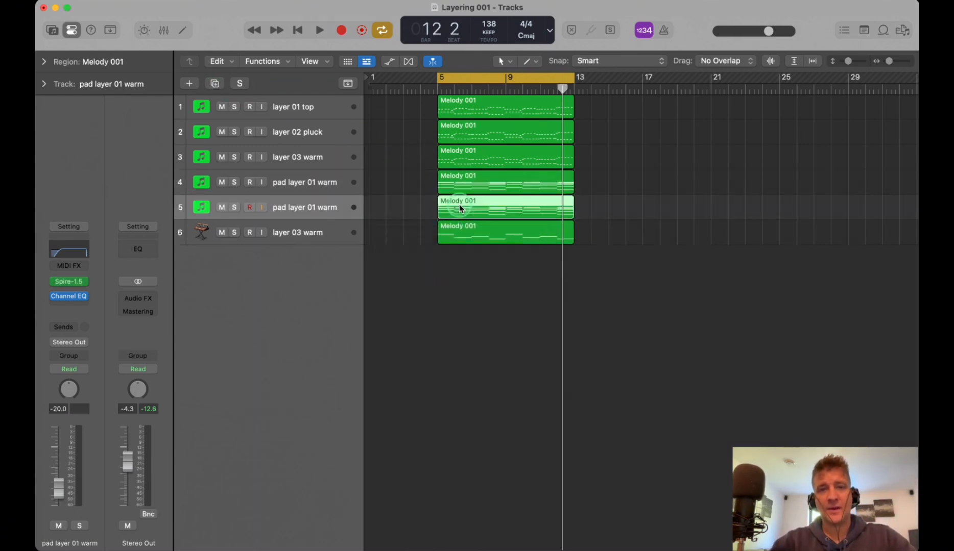
pyautogui.click(235, 207)
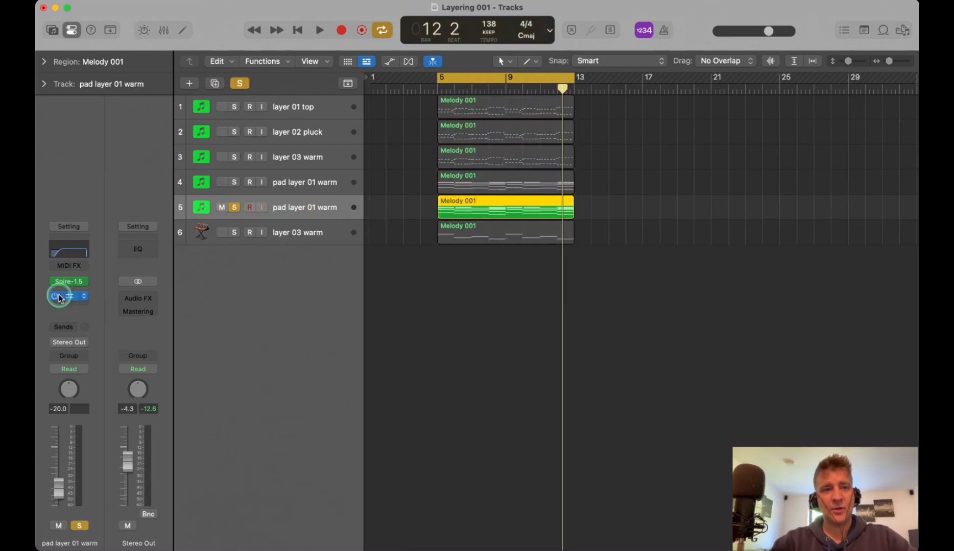
pyautogui.click(74, 283)
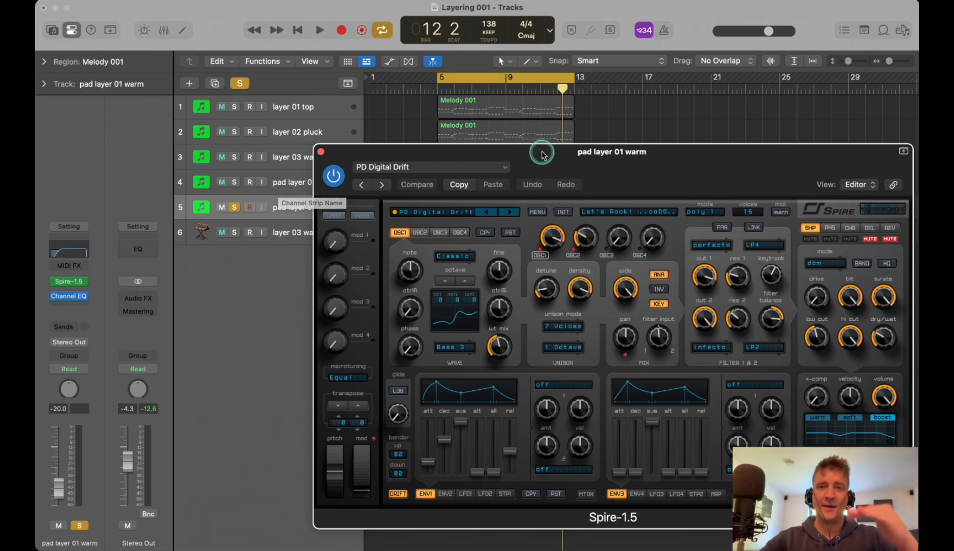
pyautogui.moveTo(551, 153); pyautogui.dragTo(491, 257)
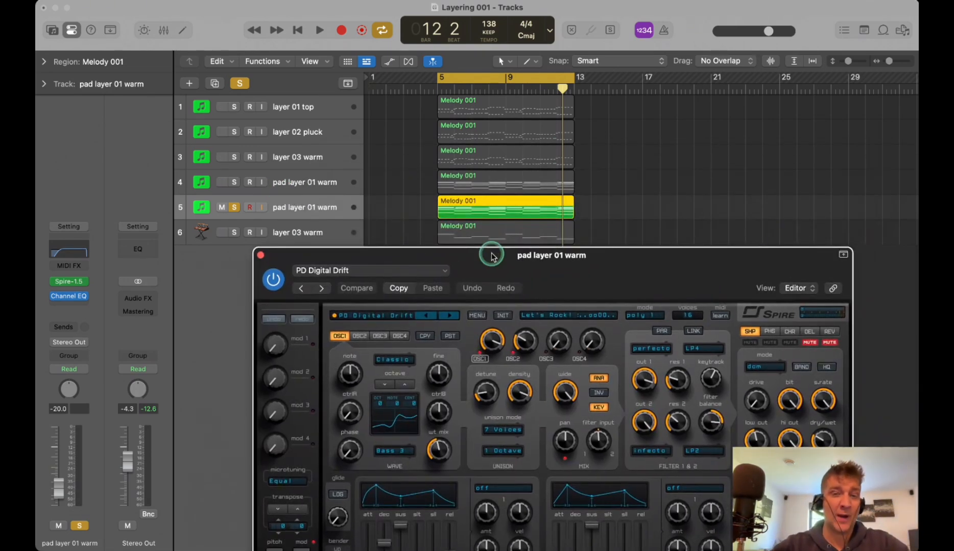
pyautogui.click(473, 214)
pyautogui.doubleClick(474, 211)
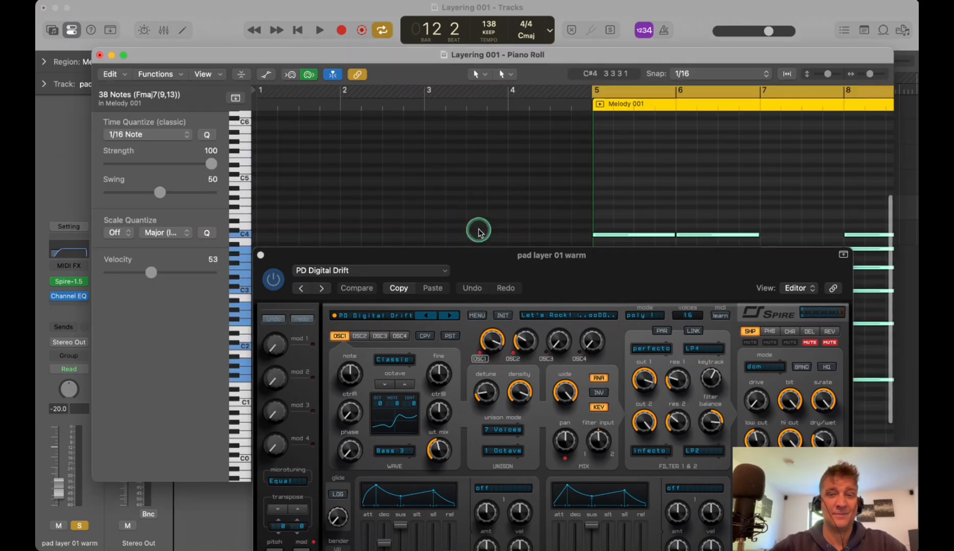
pyautogui.moveTo(474, 255); pyautogui.dragTo(474, 122)
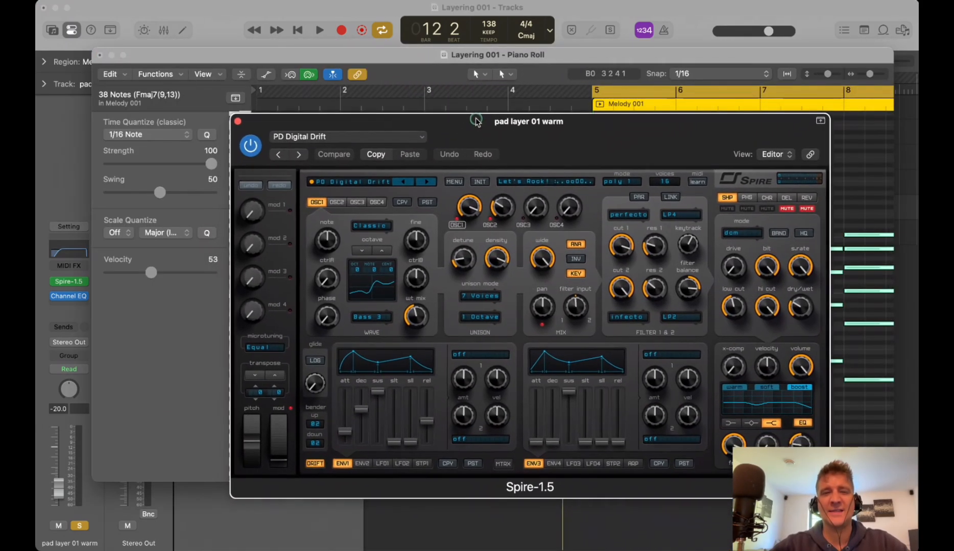
pyautogui.click(100, 55)
pyautogui.moveTo(471, 121); pyautogui.dragTo(448, 174)
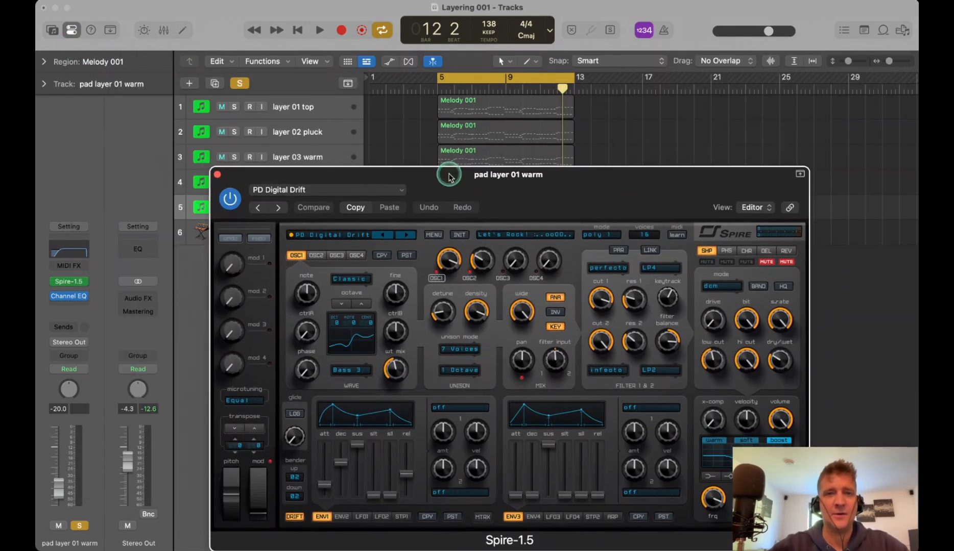
pyautogui.click(215, 173)
pyautogui.click(395, 199)
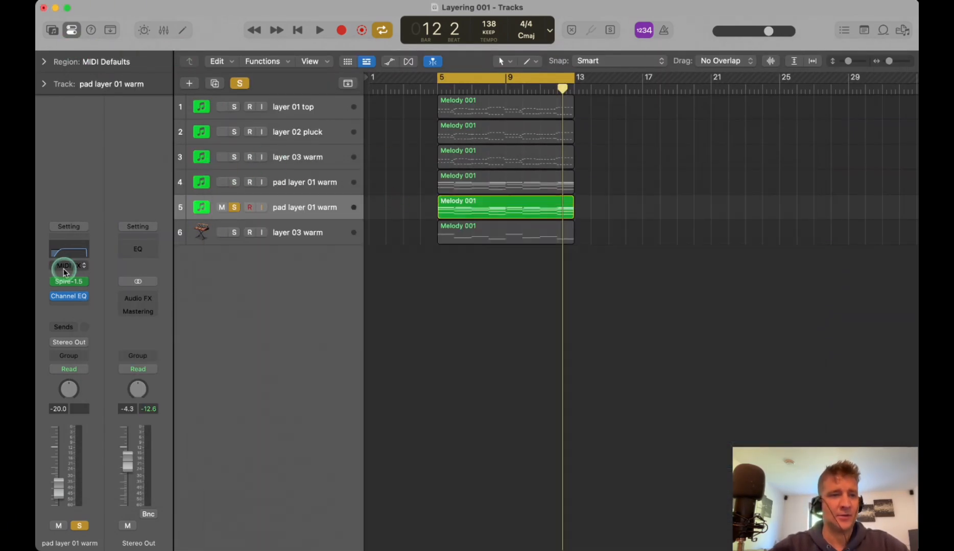
# Open Spire on the duplicated pad track, lower the track volume to -21.5 dB, and load the factory pad preset PD Drops & Coming HJ.
pyautogui.click(69, 281)
pyautogui.moveTo(480, 176); pyautogui.dragTo(379, 53)
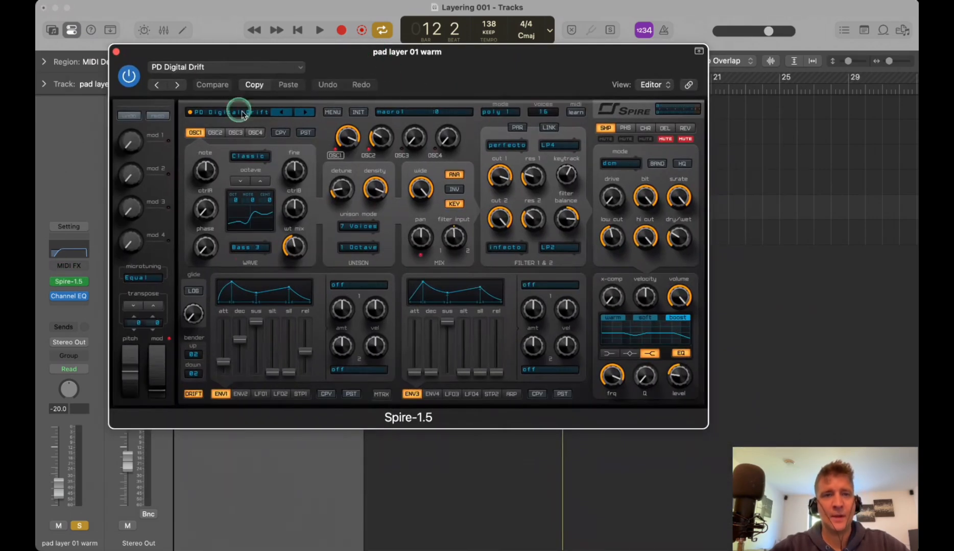
pyautogui.moveTo(61, 456); pyautogui.dragTo(61, 457)
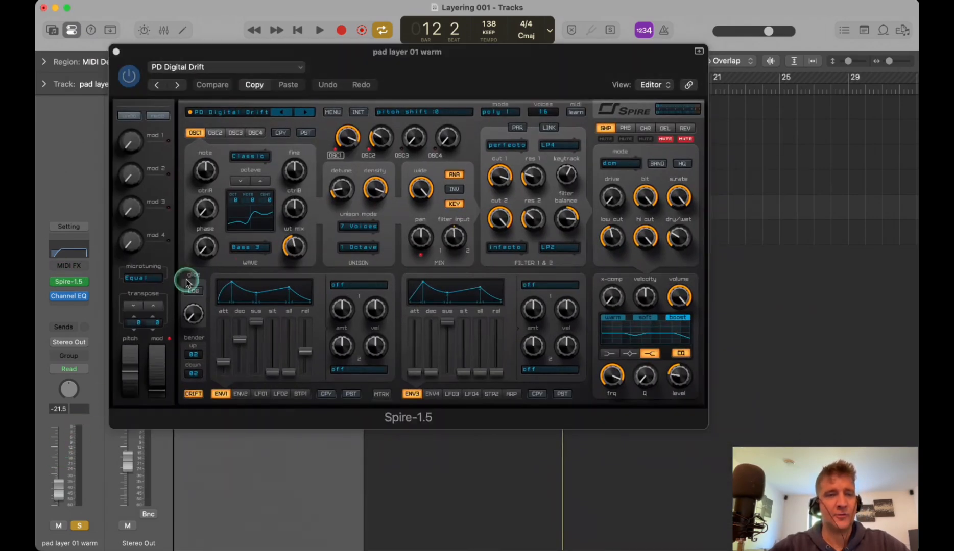
pyautogui.click(227, 113)
pyautogui.click(572, 266)
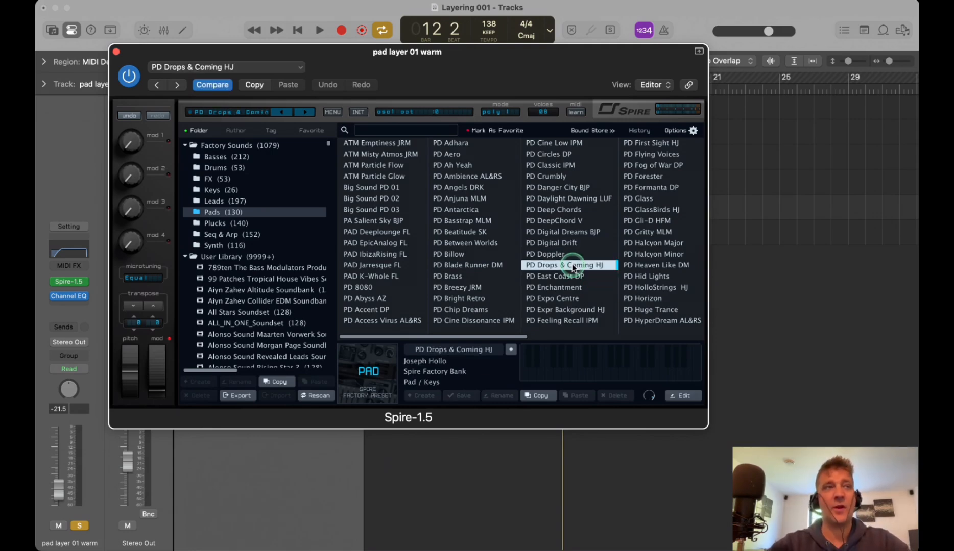
pyautogui.moveTo(472, 57); pyautogui.dragTo(530, 265)
pyautogui.click(461, 212)
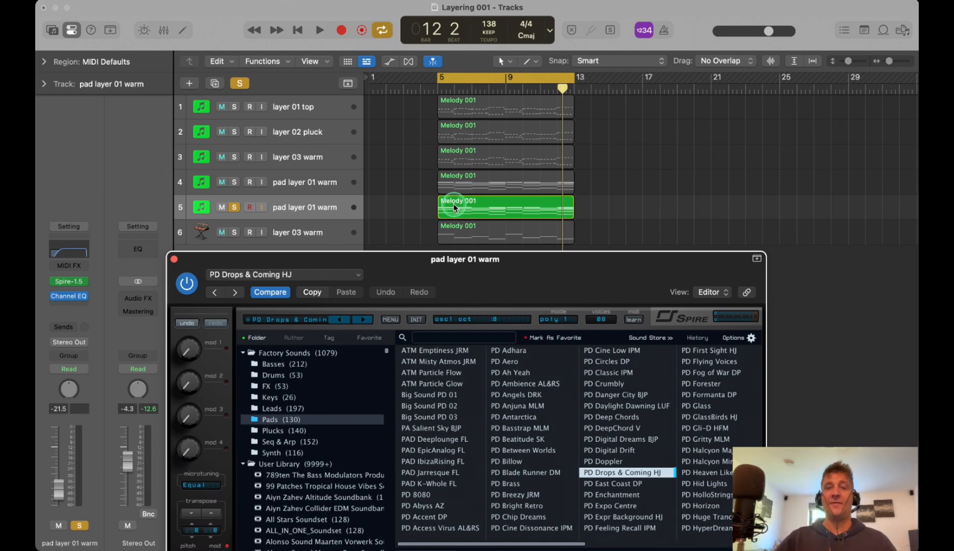
pyautogui.moveTo(488, 260); pyautogui.dragTo(504, 101)
# Audition the PD Jupiter and PD Layers presets during playback, lower the track volume to -24.5 dB, and load PD Munich.
pyautogui.hscroll(5, 585, 257)
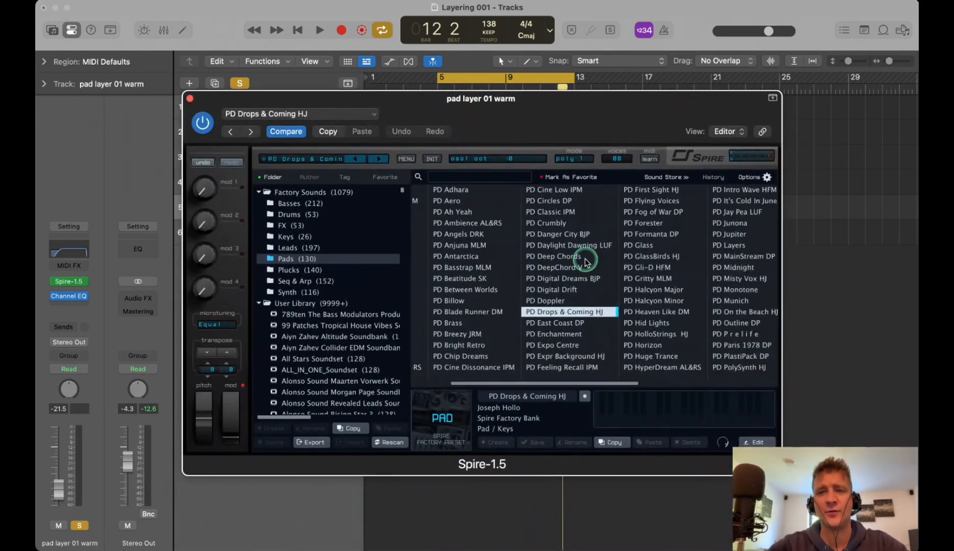
pyautogui.click(648, 235)
pyautogui.press('space')
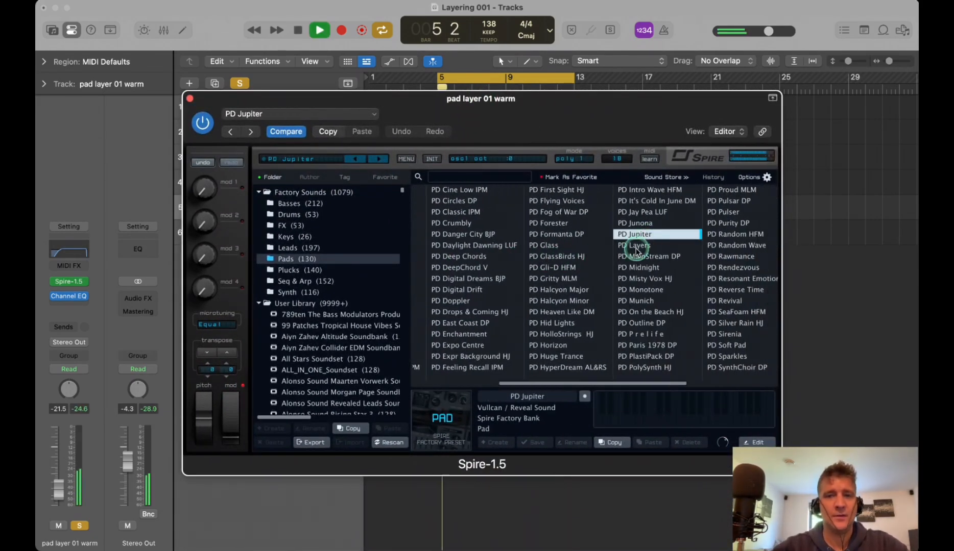
pyautogui.click(638, 245)
pyautogui.moveTo(61, 457); pyautogui.dragTo(60, 460)
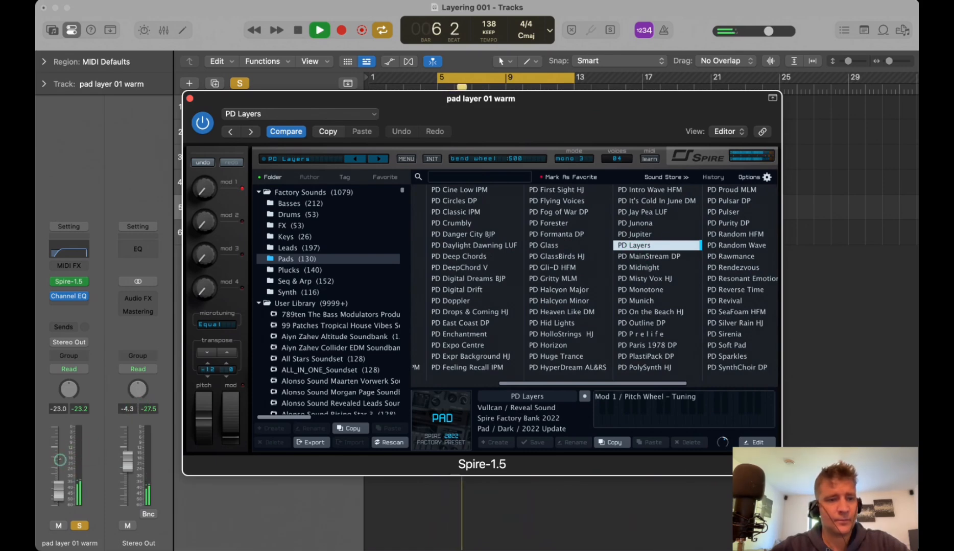
pyautogui.click(642, 301)
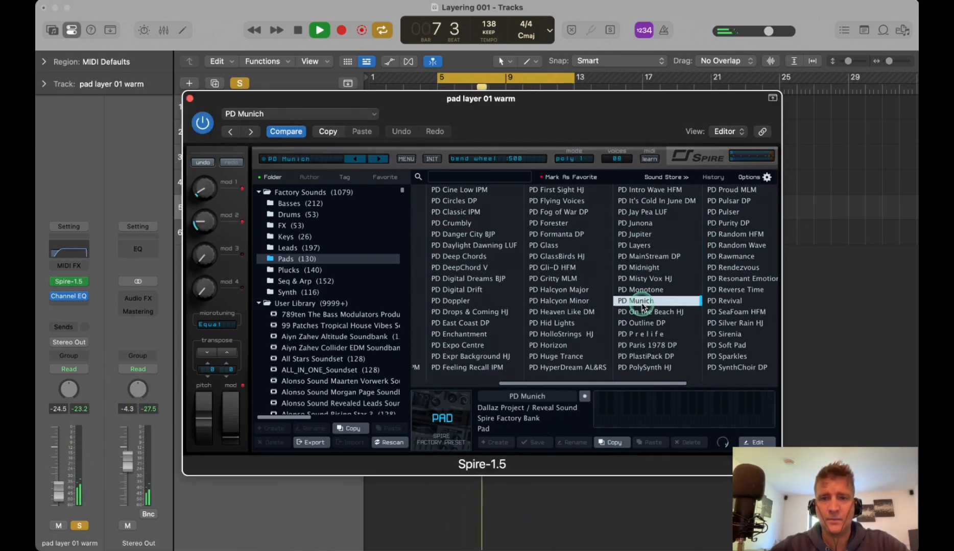
pyautogui.hscroll(3, 641, 302)
pyautogui.hscroll(3, 581, 354)
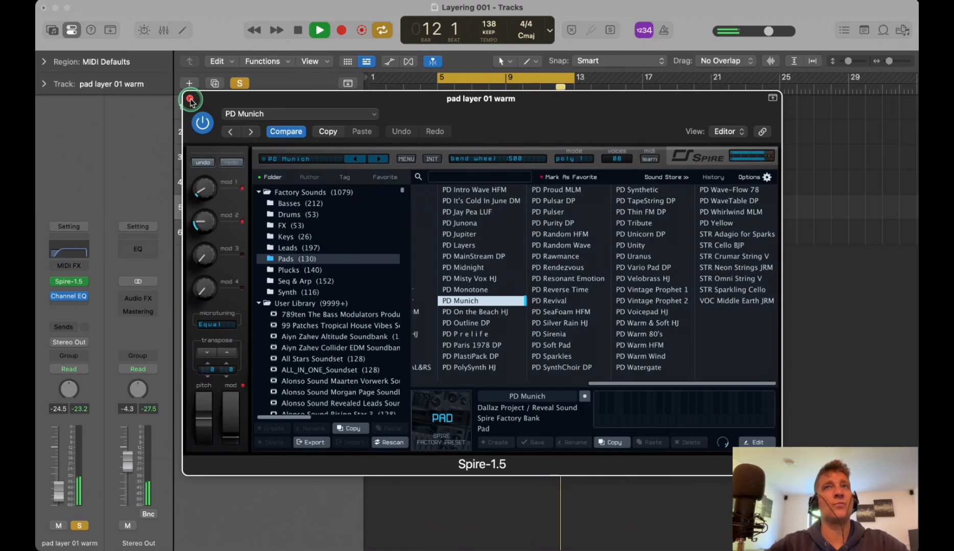
# Return from Spire's preset browser to the synth controls and mute PD Munich's delay and reverb effects.
pyautogui.click(278, 157)
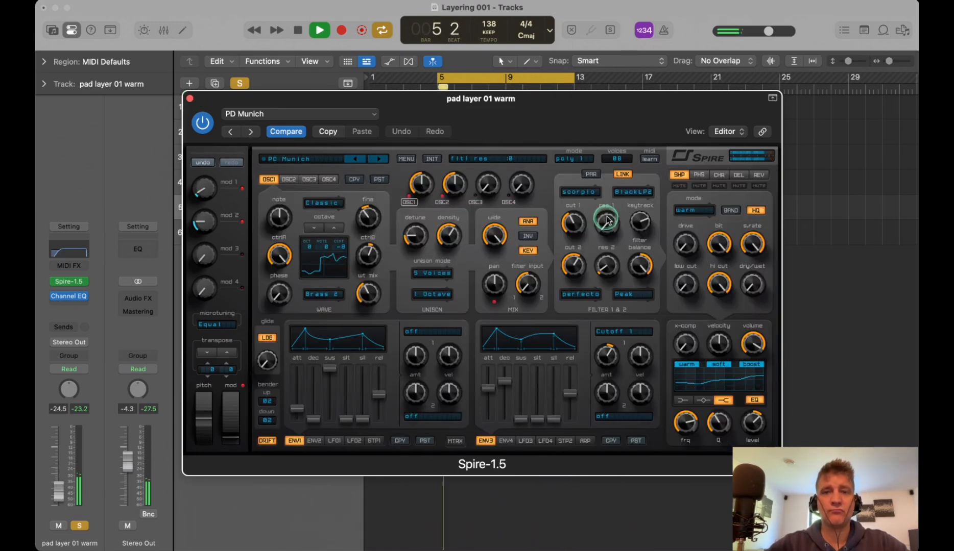
pyautogui.click(739, 174)
pyautogui.click(745, 186)
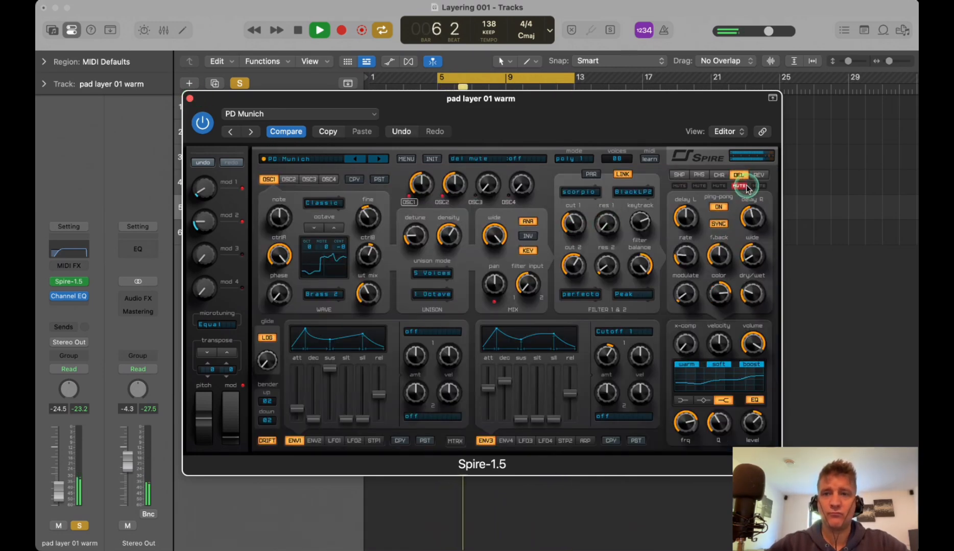
pyautogui.click(758, 175)
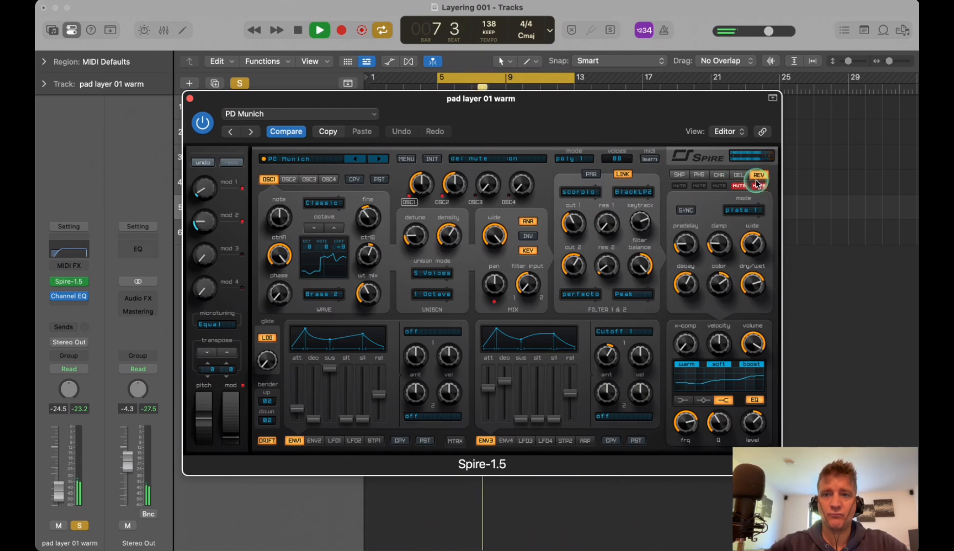
# Raise filter cutoff 1 of the PD Munich sound, lower the track volume to -32.0 dB, and stop playback.
pyautogui.moveTo(571, 223); pyautogui.dragTo(570, 194)
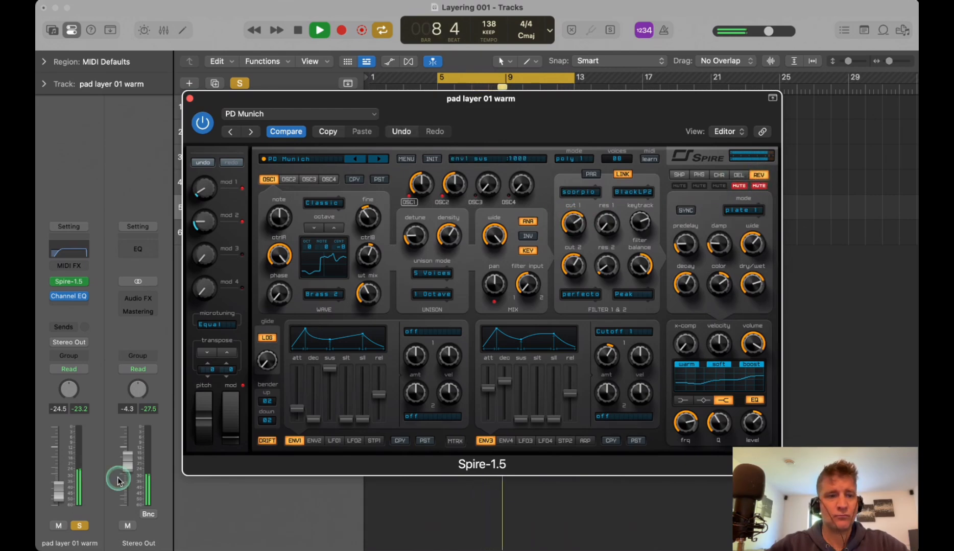
pyautogui.moveTo(57, 481); pyautogui.dragTo(58, 490)
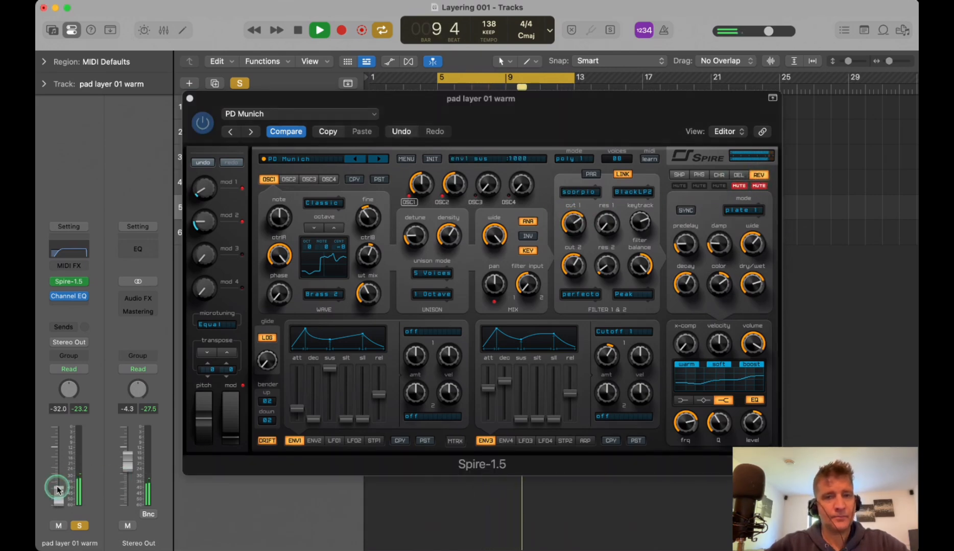
pyautogui.press('space')
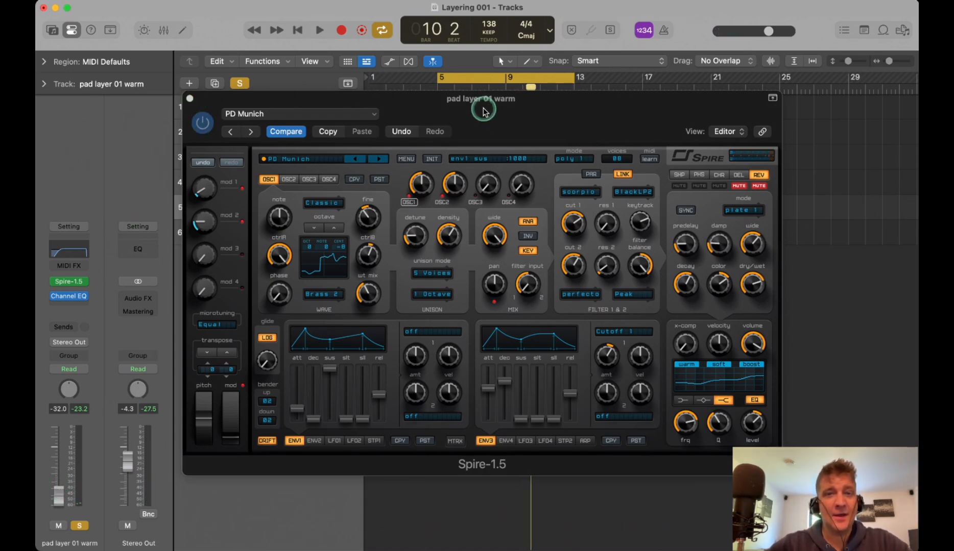
# Solo the first pad track alongside the second and compare them during playback by switching the second pad's solo off and on.
pyautogui.moveTo(485, 106); pyautogui.dragTo(558, 335)
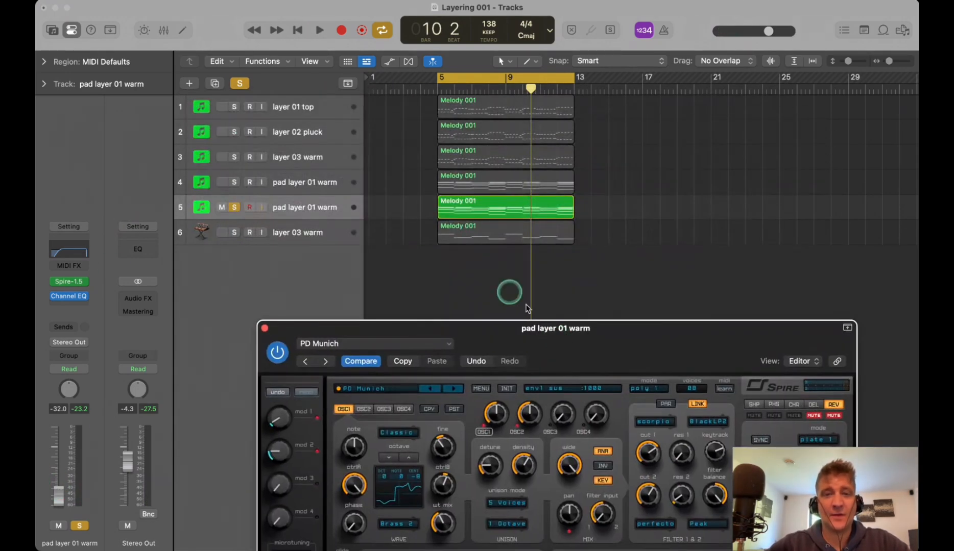
pyautogui.click(306, 203)
pyautogui.click(319, 183)
pyautogui.click(319, 207)
pyautogui.click(315, 190)
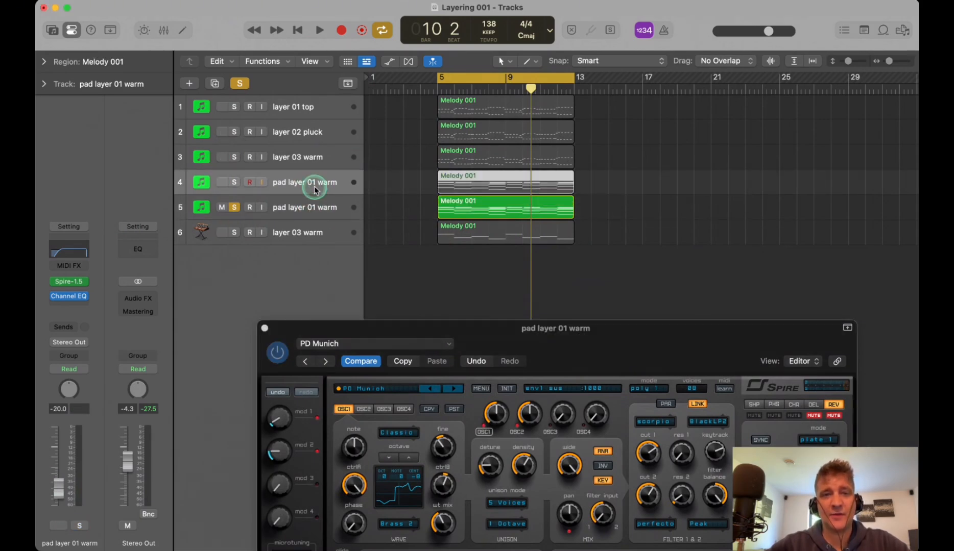
pyautogui.click(236, 183)
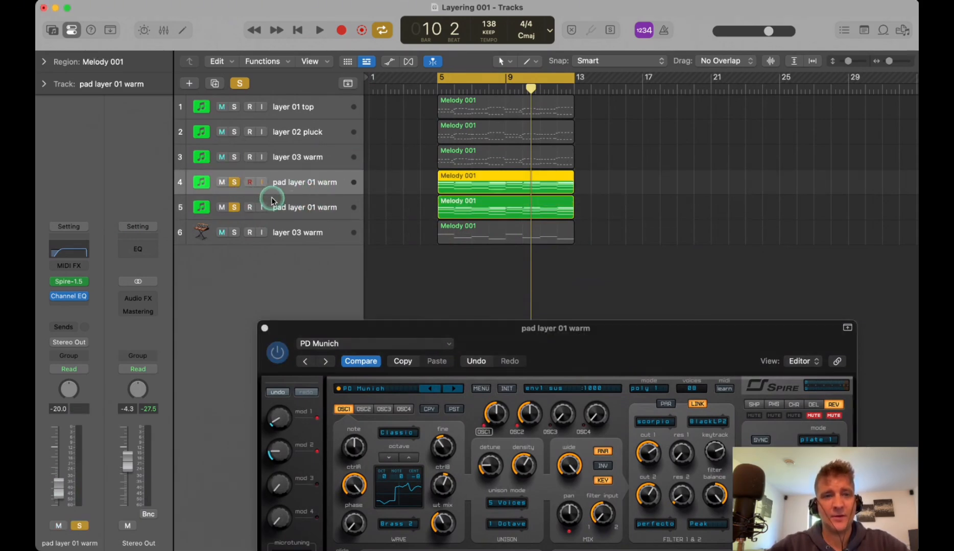
pyautogui.press('space')
pyautogui.click(235, 208)
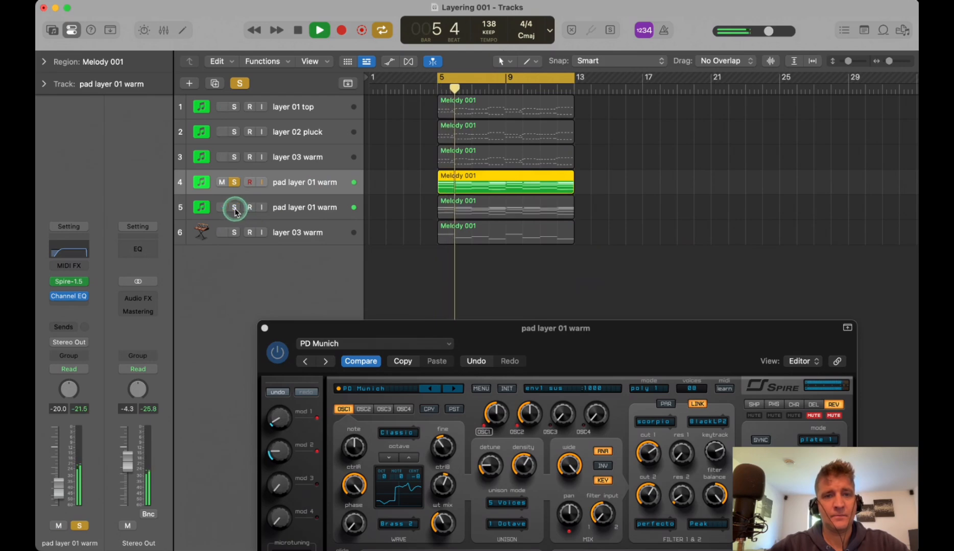
pyautogui.click(234, 207)
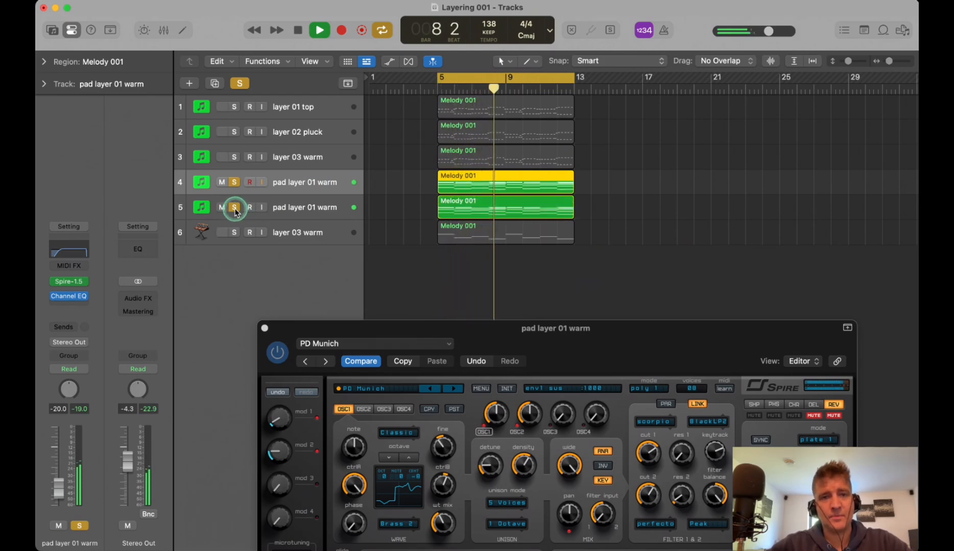
pyautogui.click(234, 207)
pyautogui.press('space')
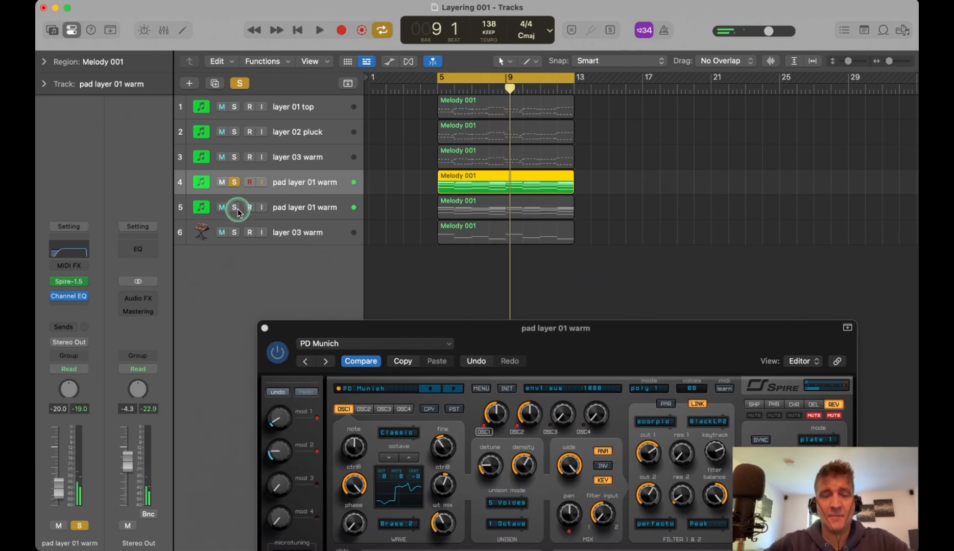
# Clear the first pad's solo and audition the second pad track on its own.
pyautogui.click(234, 183)
pyautogui.click(301, 206)
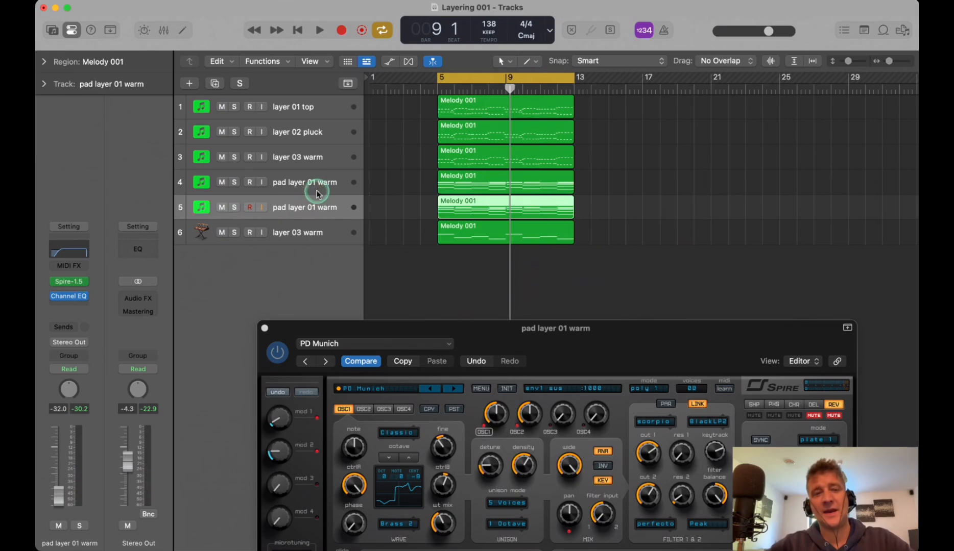
pyautogui.click(235, 208)
pyautogui.press('space')
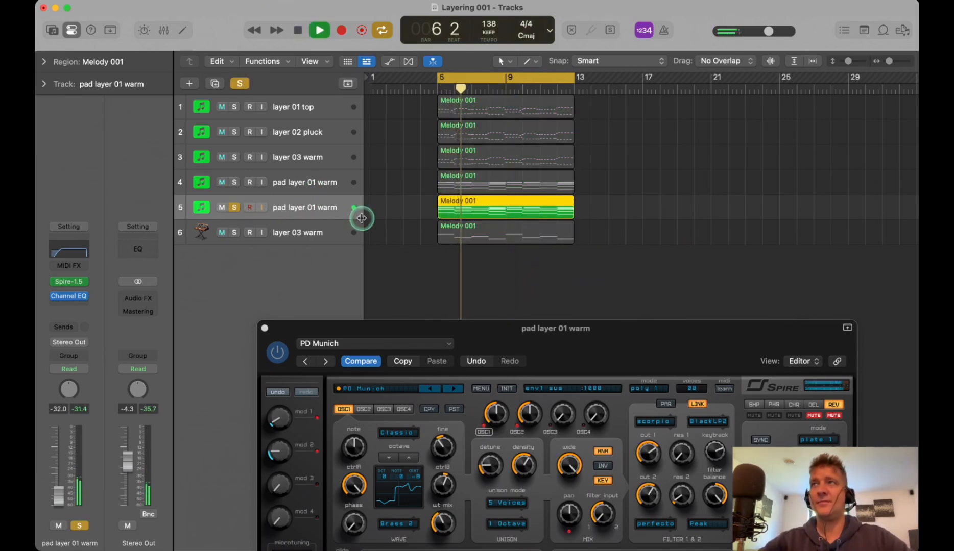
pyautogui.press('space')
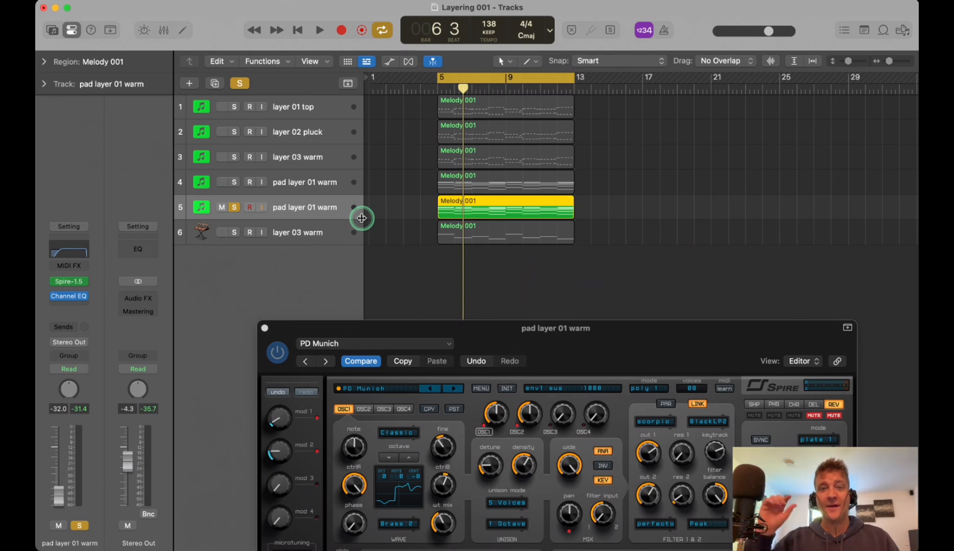
pyautogui.click(347, 180)
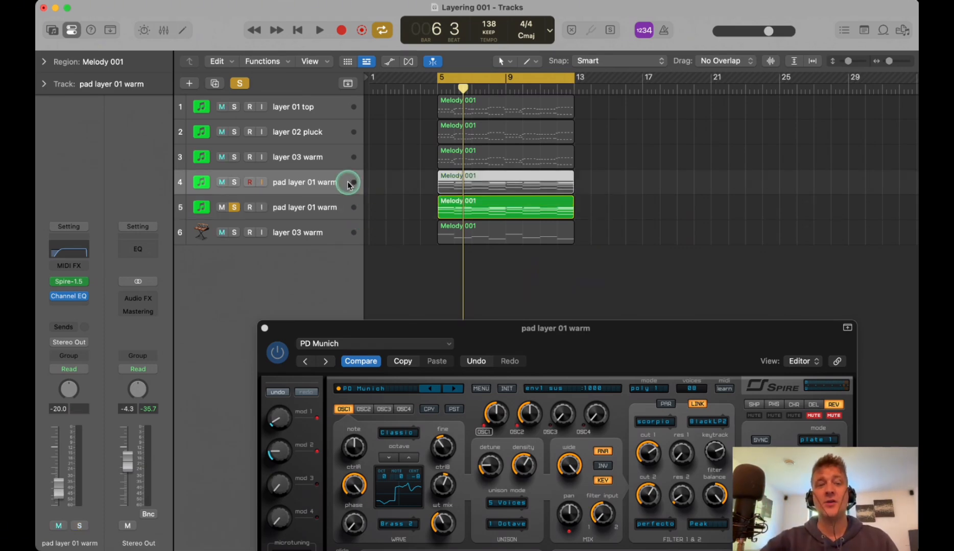
pyautogui.click(311, 178)
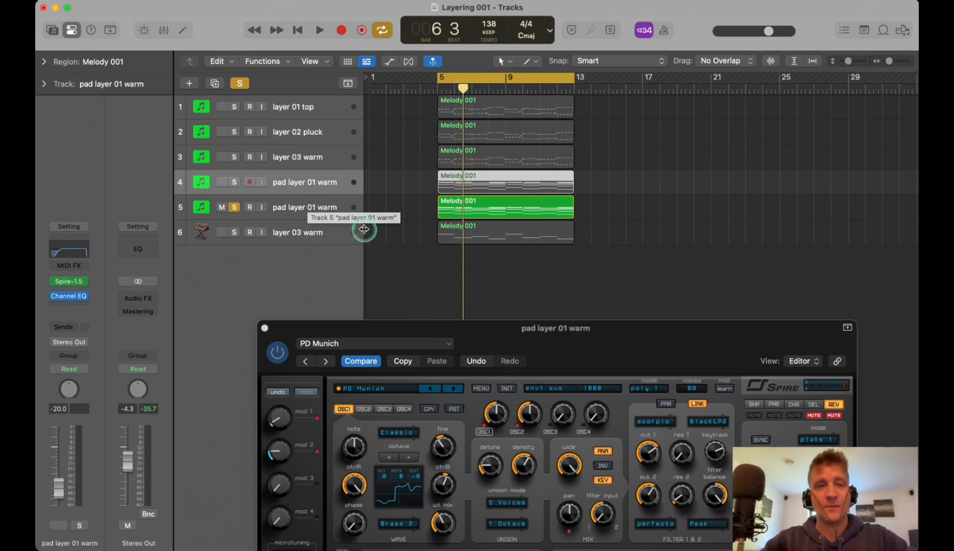
pyautogui.click(319, 206)
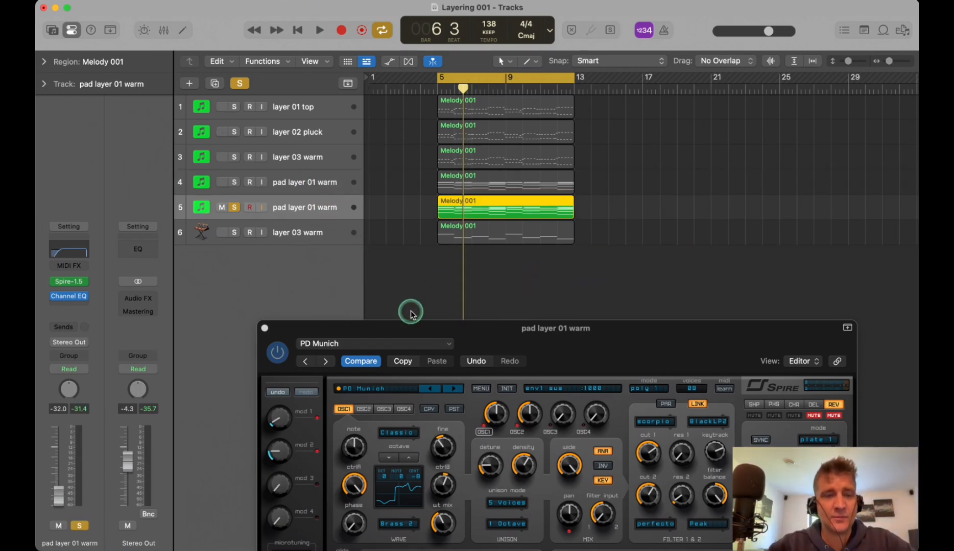
pyautogui.press('space')
pyautogui.press('space')
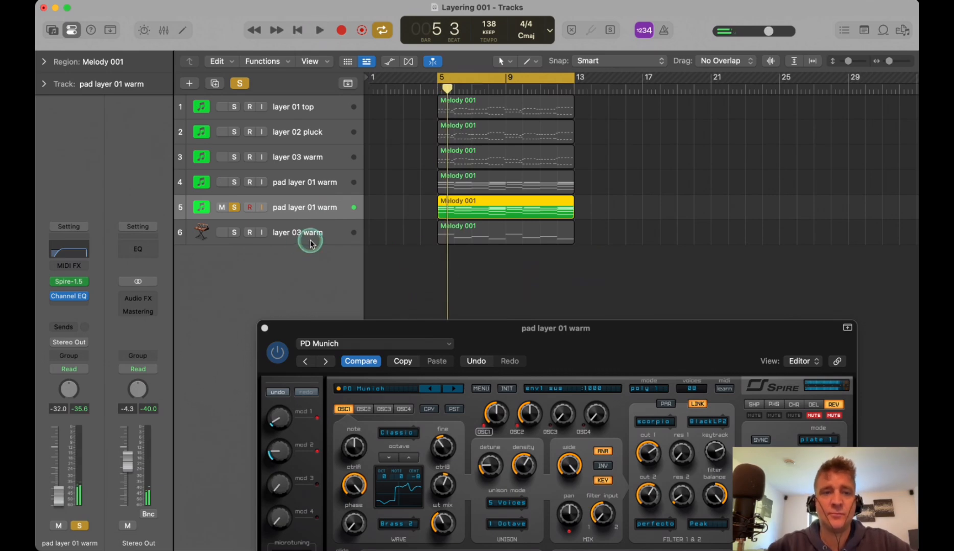
# Clear the second pad's solo, play all six layers together with the Spire window closed, and stop playback.
pyautogui.click(234, 207)
pyautogui.press('space')
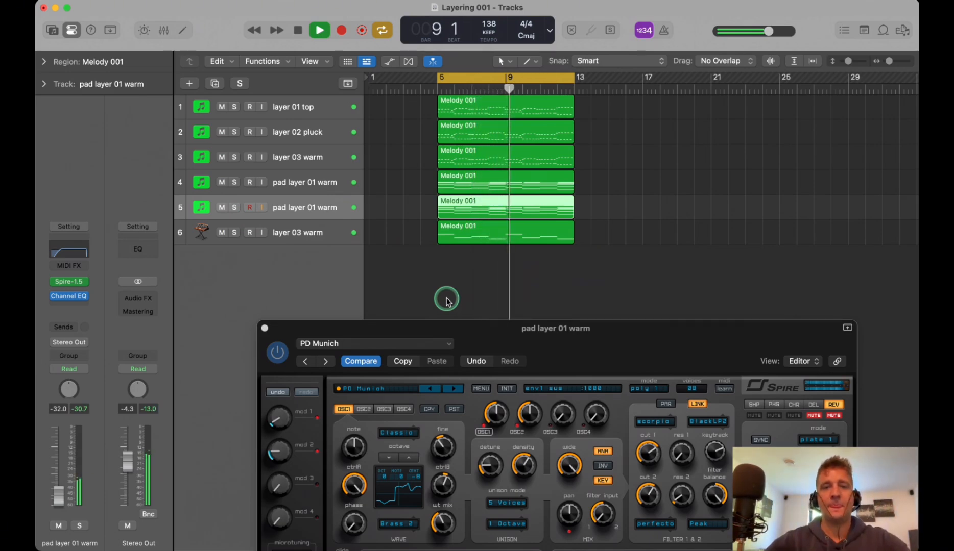
pyautogui.click(265, 329)
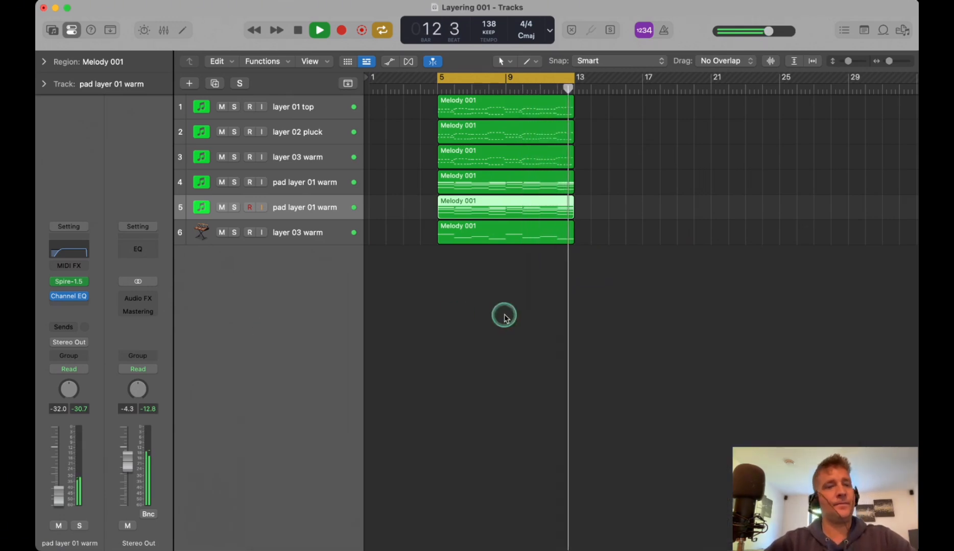
pyautogui.press('space')
# Lower the first pad track's volume to -23.5 dB and the second pad track's volume to -34.0 dB.
pyautogui.click(321, 194)
pyautogui.click(76, 451)
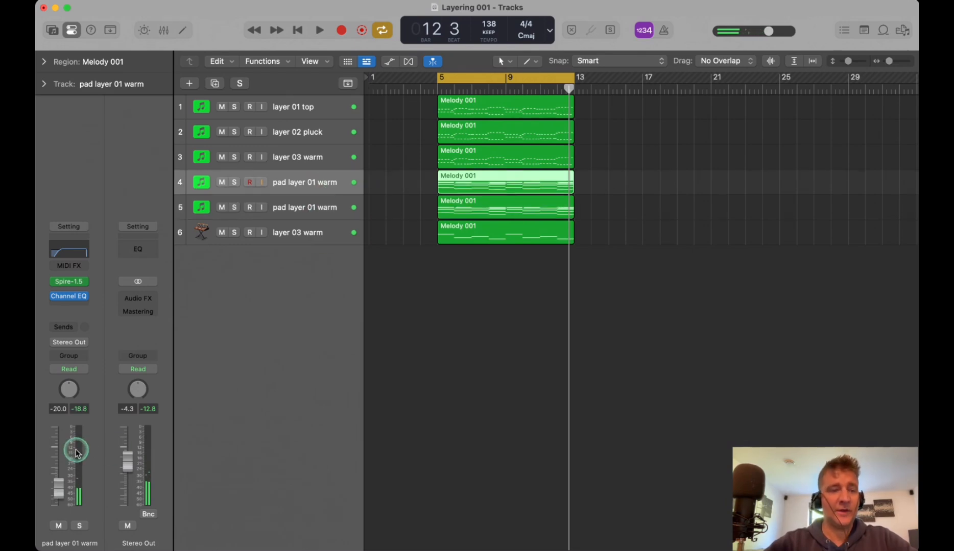
pyautogui.click(305, 215)
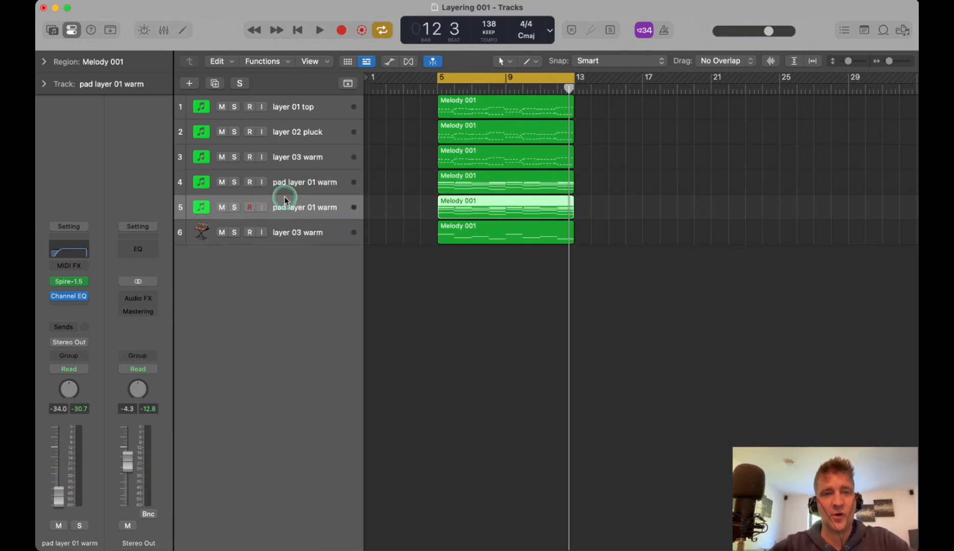
# Review the bottom layer 03 warm track, the three top melody layers and the first pad track.
pyautogui.click(314, 243)
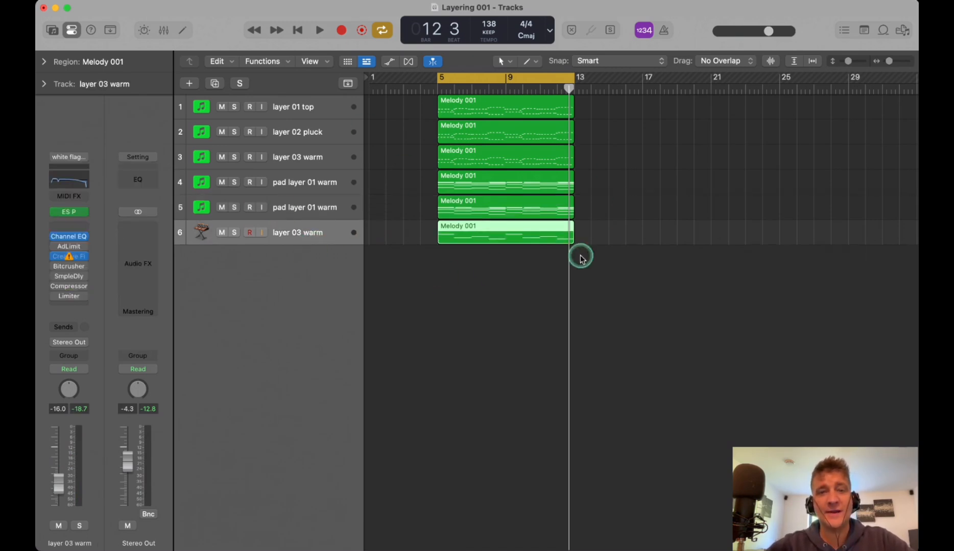
pyautogui.moveTo(412, 106); pyautogui.dragTo(473, 149)
pyautogui.click(426, 123)
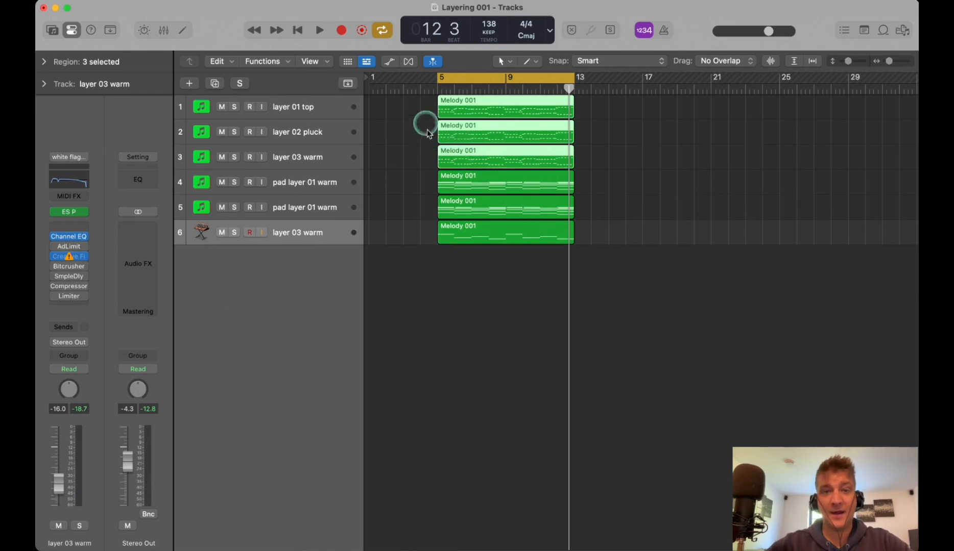
pyautogui.moveTo(418, 112)
pyautogui.mouseDown()
pyautogui.moveTo(493, 160)
pyautogui.moveTo(432, 117)
pyautogui.mouseUp()
pyautogui.click(418, 112)
pyautogui.click(328, 109)
pyautogui.click(317, 131)
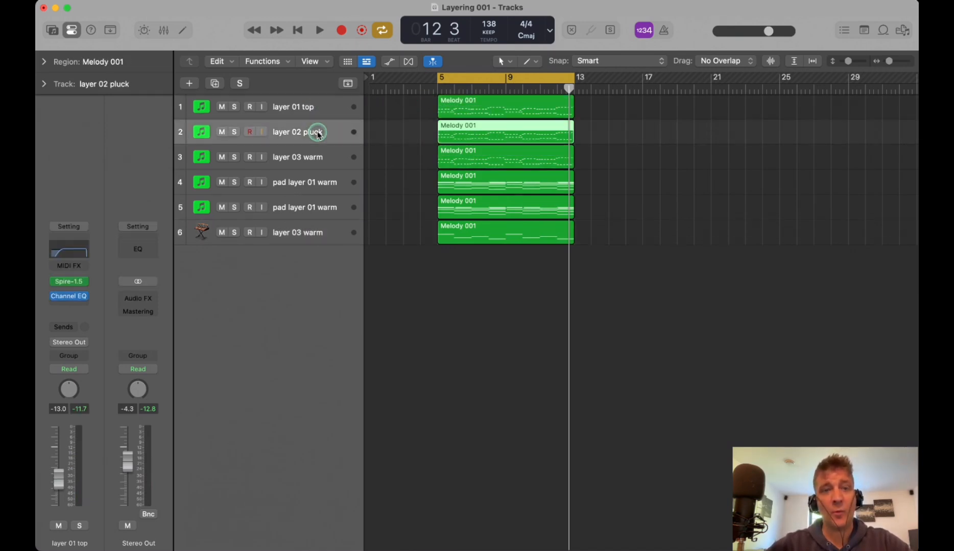
pyautogui.click(322, 157)
pyautogui.click(304, 179)
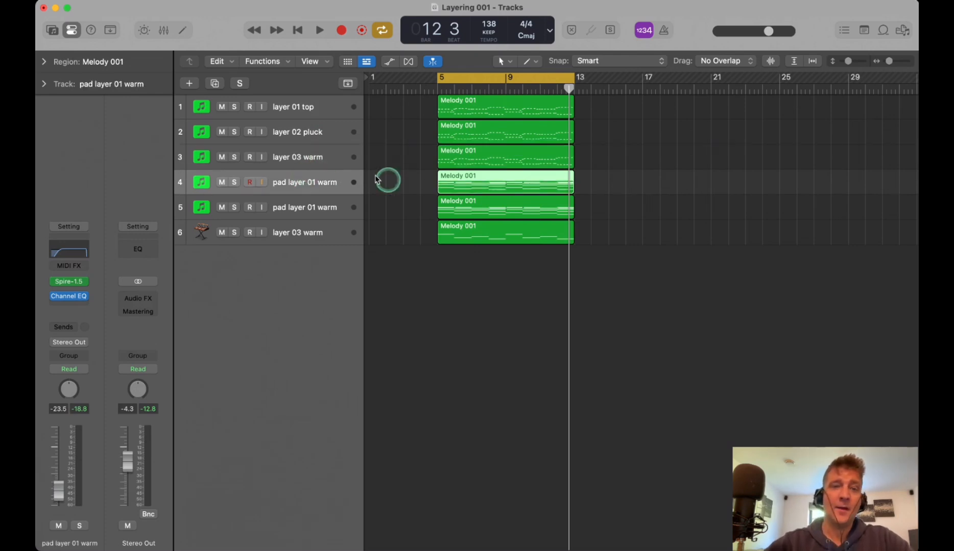
# Rename the second pad track as pad layer 01 high.
pyautogui.doubleClick(333, 208)
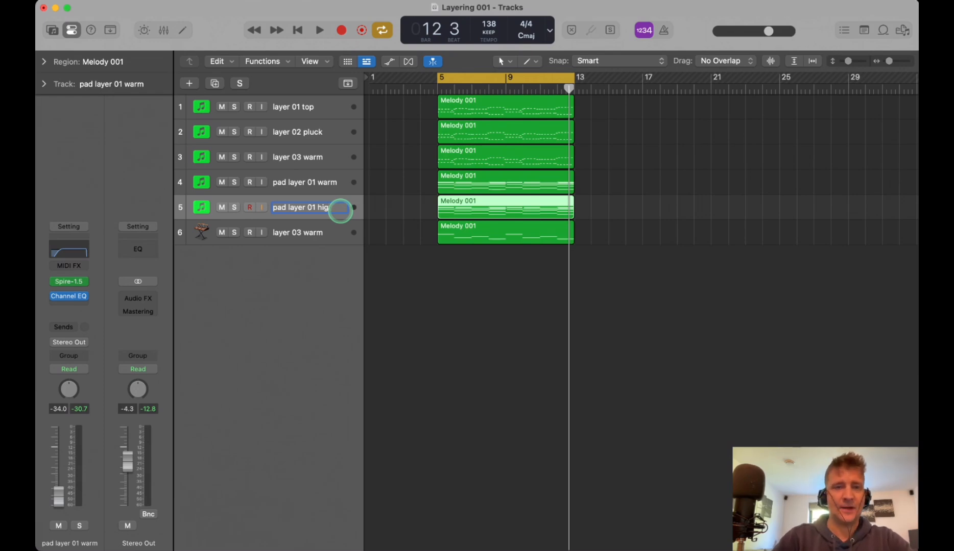
pyautogui.click(313, 234)
pyautogui.click(432, 237)
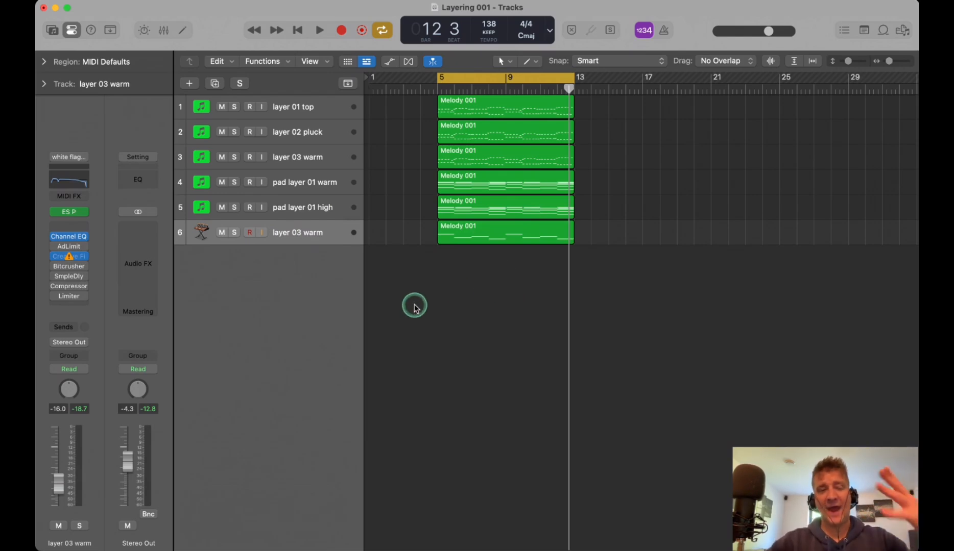
# Create a new Mic or Line audio track below the bottom layer 03 warm track.
pyautogui.click(191, 84)
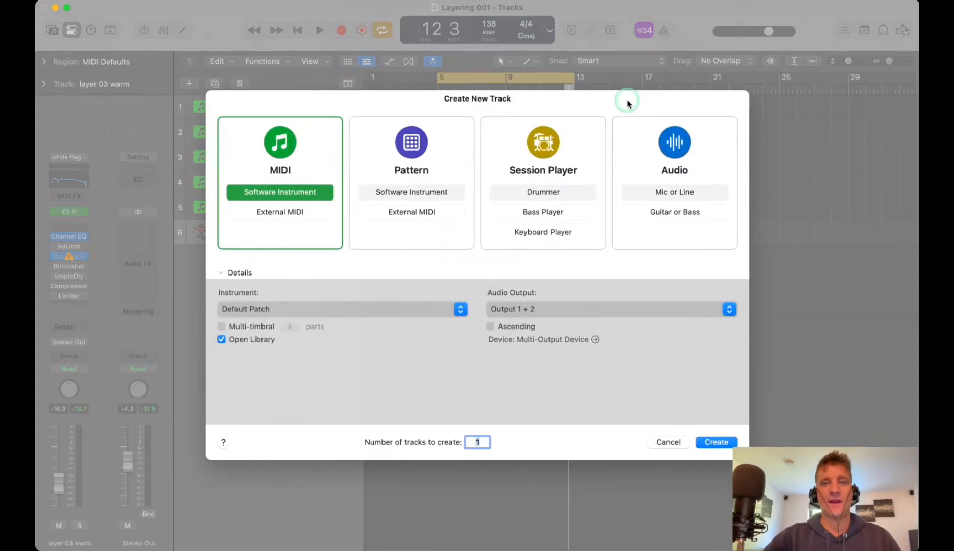
pyautogui.click(663, 191)
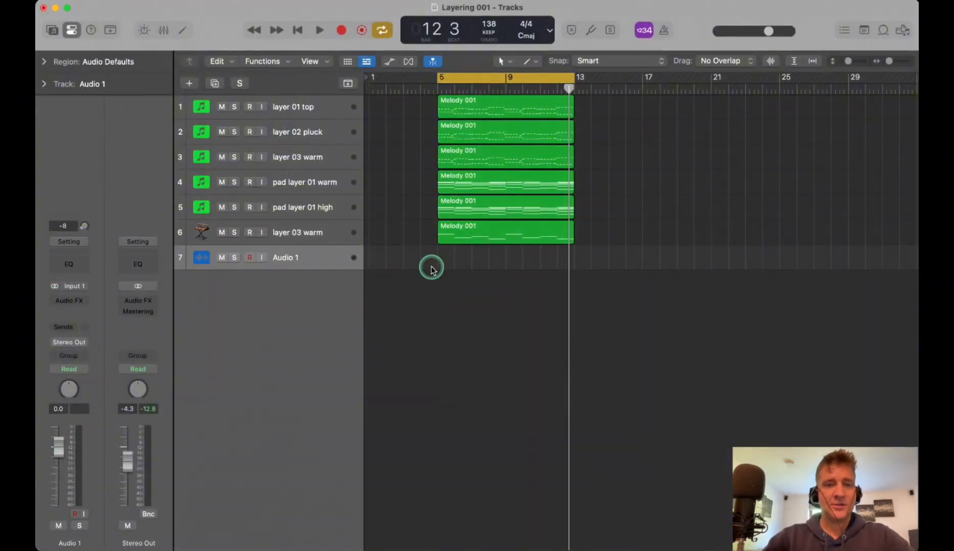
pyautogui.rightClick(449, 273)
pyautogui.click(213, 279)
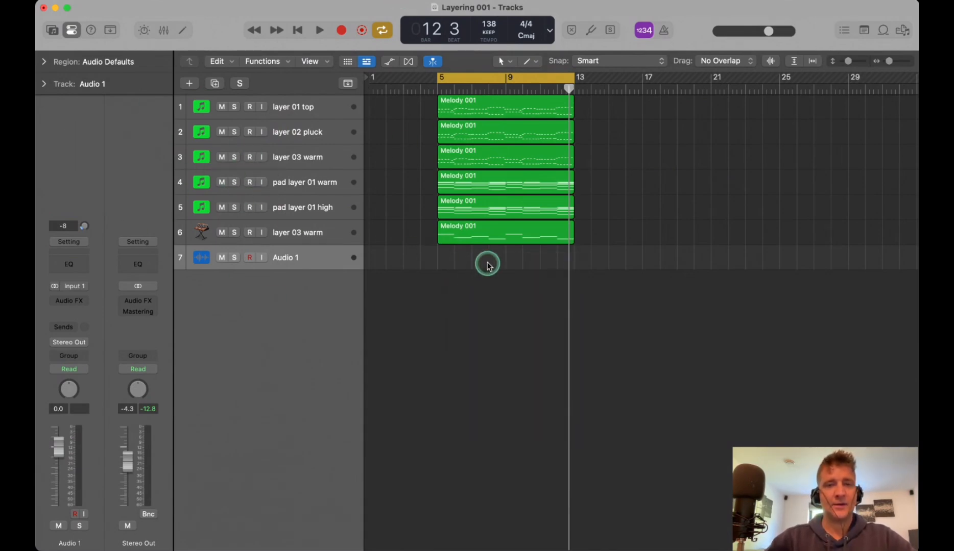
# Import Wallbridge - Hall Kick2.wav from The Complete Trance Kit's sfx folder onto the new audio track at bar 5.
pyautogui.press('shift+super+i')
pyautogui.click(87, 169)
pyautogui.click(87, 225)
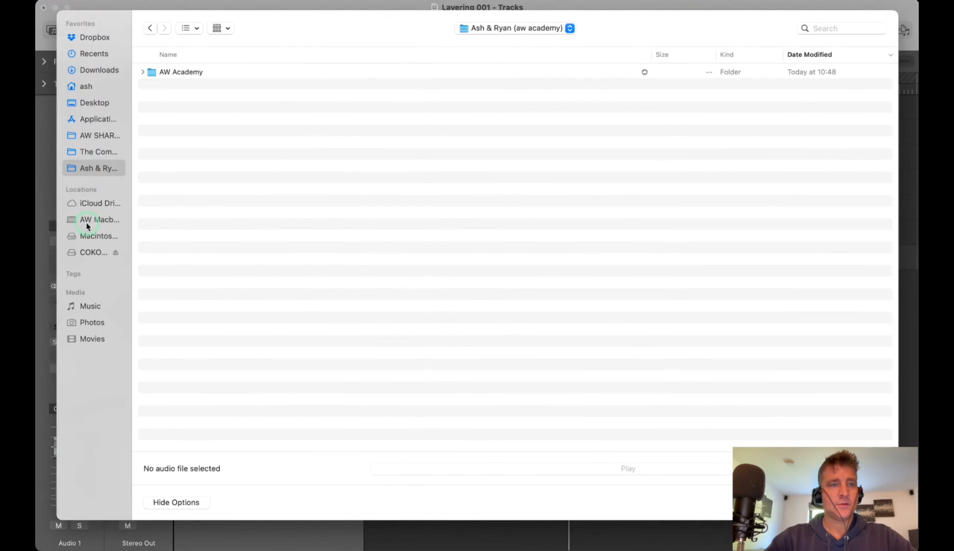
pyautogui.click(81, 248)
pyautogui.click(87, 152)
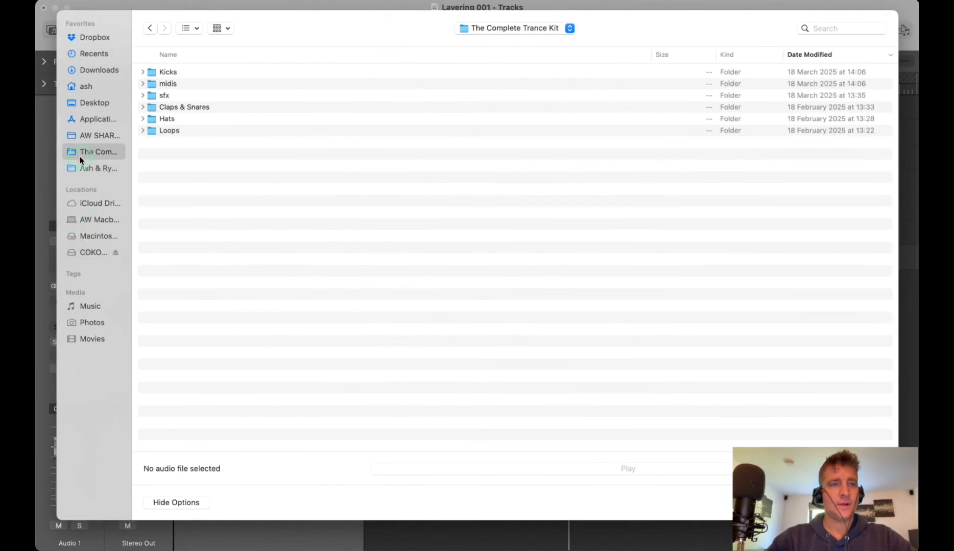
pyautogui.doubleClick(166, 95)
pyautogui.click(213, 71)
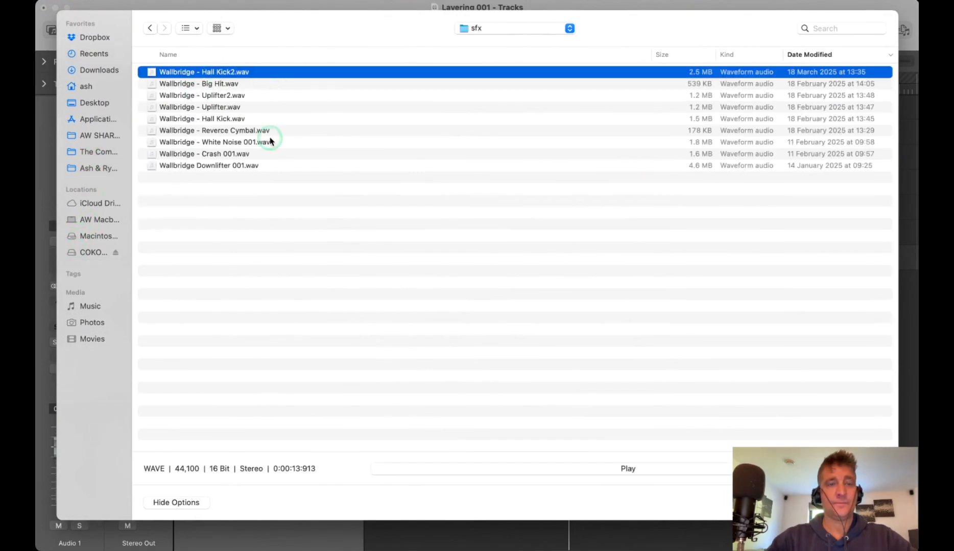
pyautogui.click(871, 503)
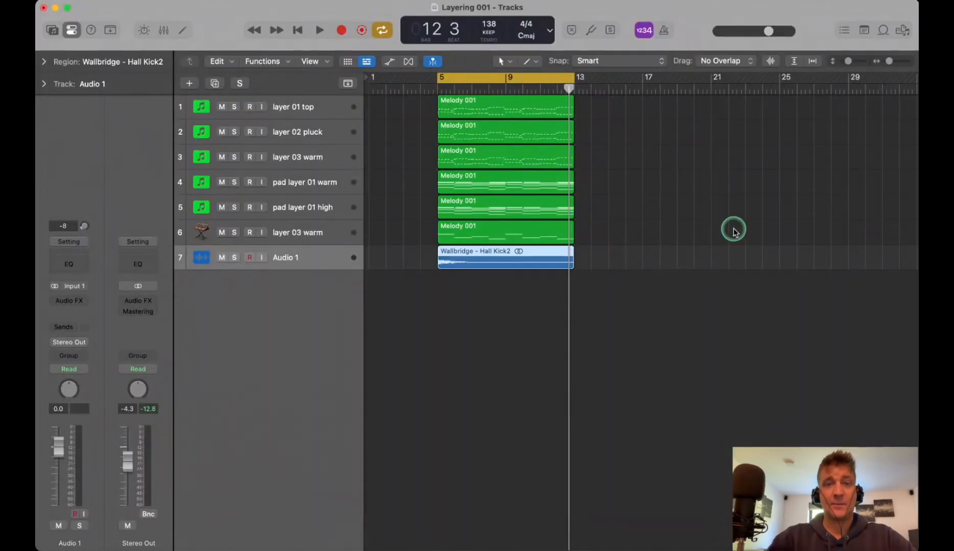
# Enlarge the track heights, solo the Hall Kick2 audio track, and lower its volume to -3.8 dB.
pyautogui.click(516, 299)
pyautogui.press('super+Down')
pyautogui.click(299, 356)
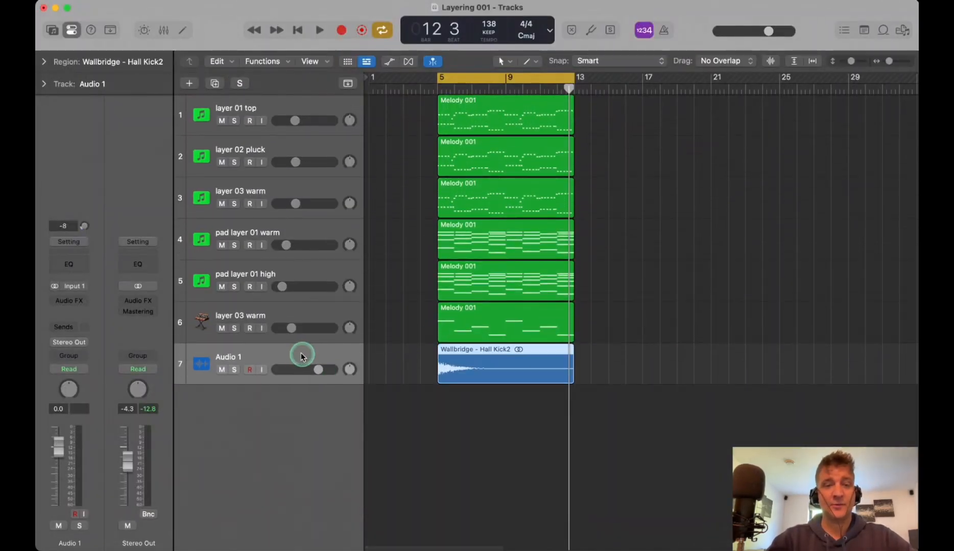
pyautogui.click(317, 370)
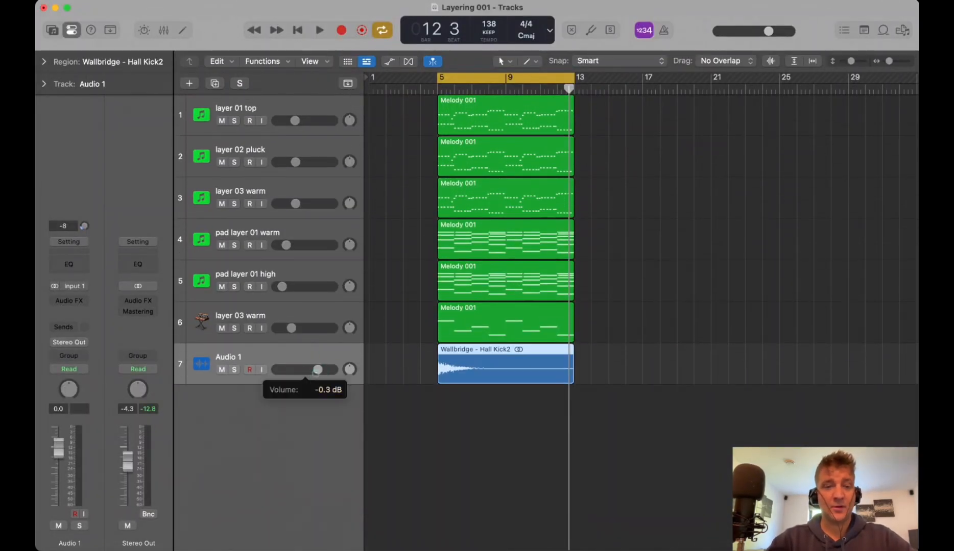
pyautogui.click(235, 370)
pyautogui.click(251, 366)
pyautogui.click(464, 306)
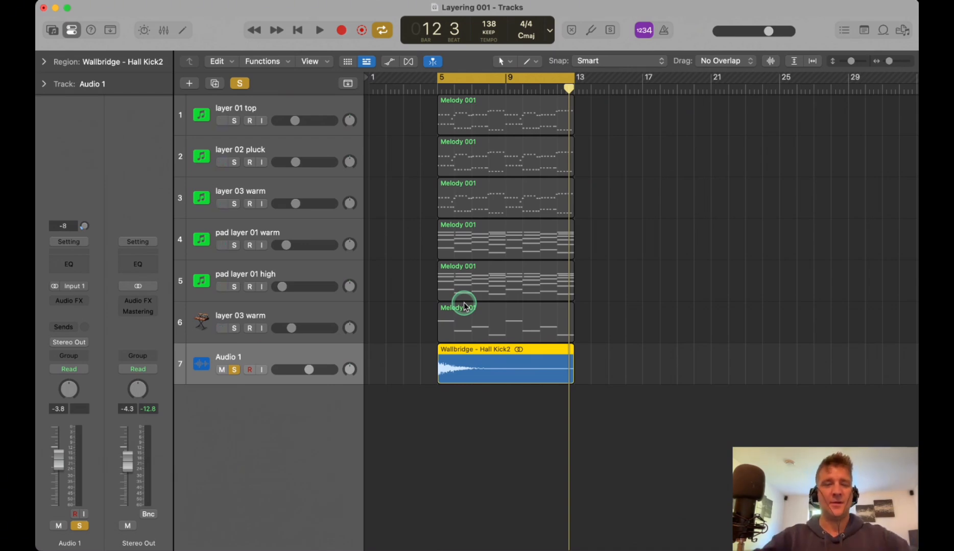
# Lower the Hall Kick2 track's volume to -10.6 dB and audition it soloed.
pyautogui.moveTo(303, 371)
pyautogui.mouseDown()
pyautogui.moveTo(287, 377)
pyautogui.moveTo(298, 373)
pyautogui.mouseUp()
pyautogui.press('space')
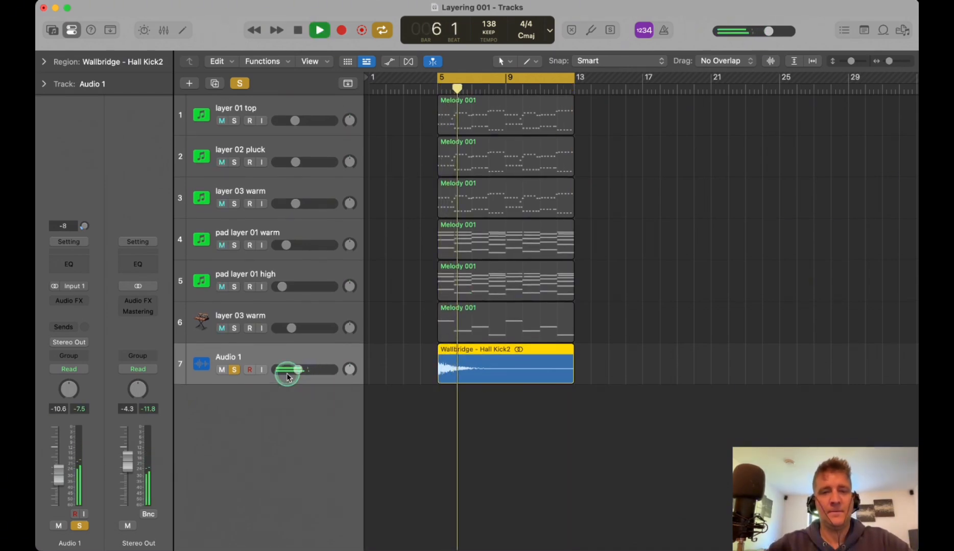
pyautogui.press('space')
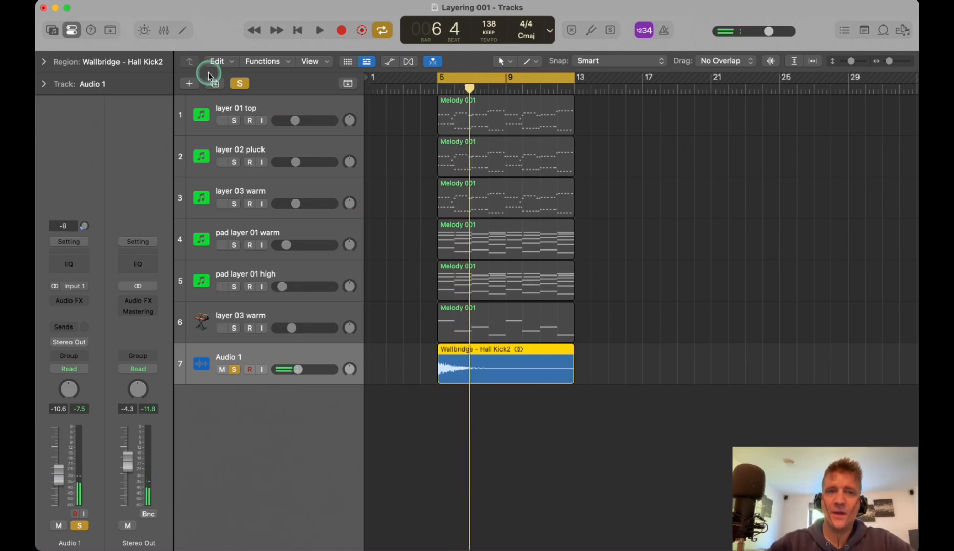
# Import Wallbridge - Crash 001.wav at bar 5 on a duplicate of the Hall Kick2 track and lower its volume to -14.4 dB.
pyautogui.click(212, 79)
pyautogui.click(521, 408)
pyautogui.rightClick(451, 407)
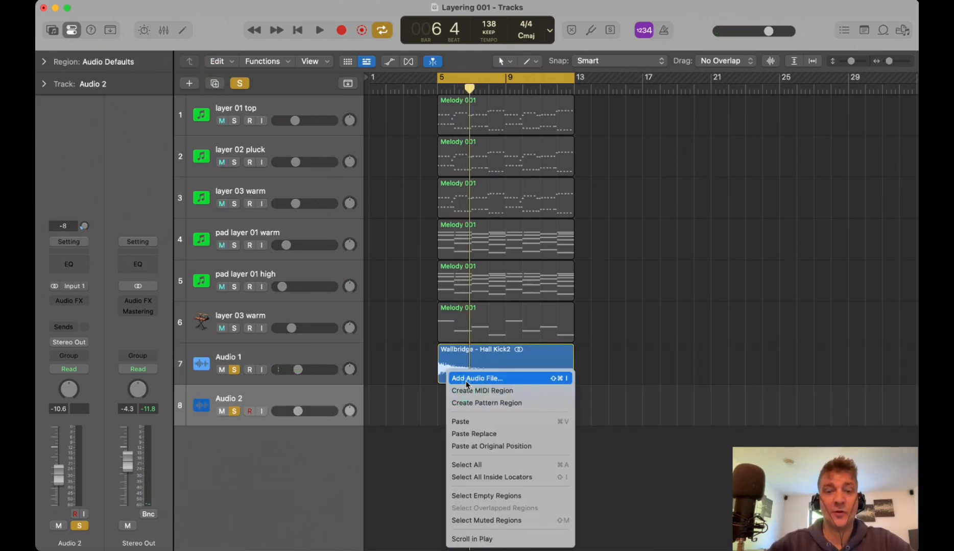
pyautogui.click(467, 383)
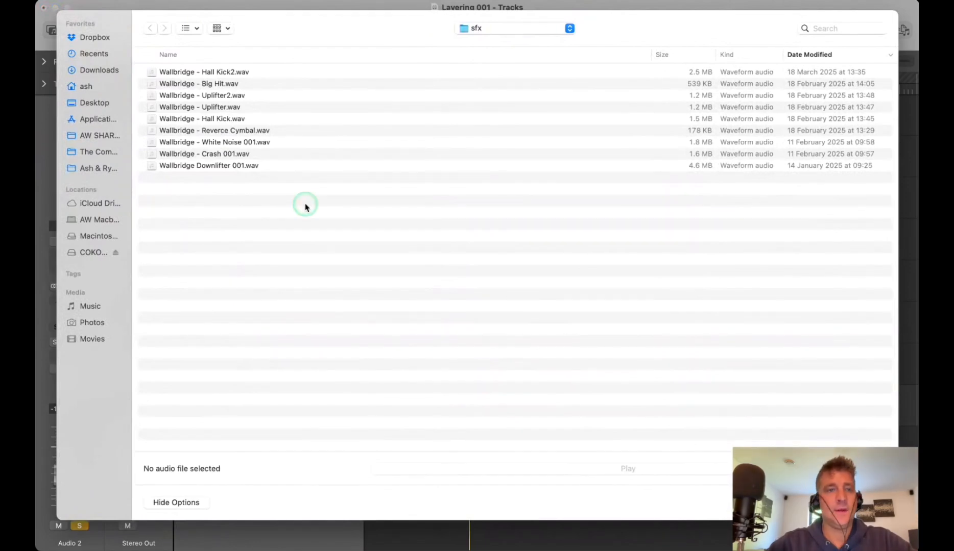
pyautogui.click(238, 155)
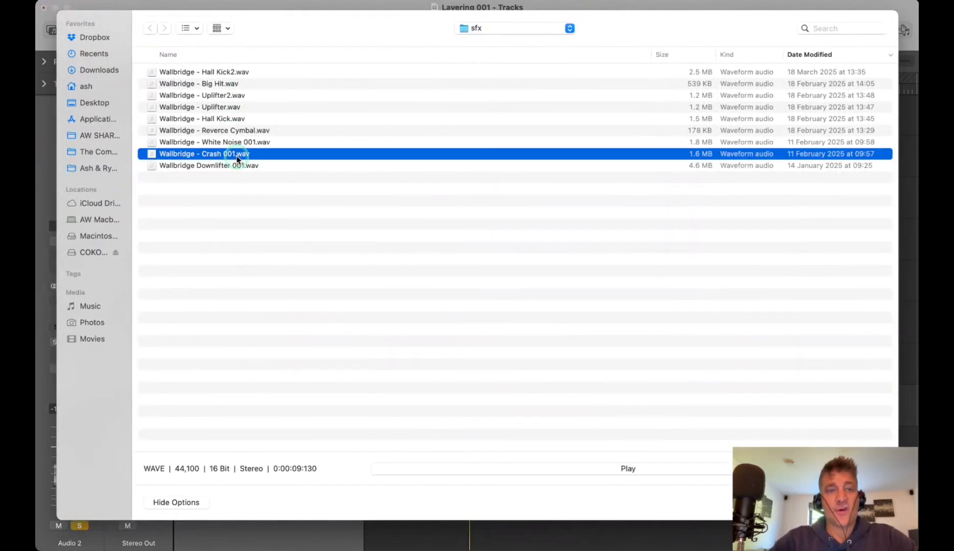
pyautogui.doubleClick(236, 154)
pyautogui.moveTo(273, 413); pyautogui.dragTo(292, 412)
pyautogui.press('space')
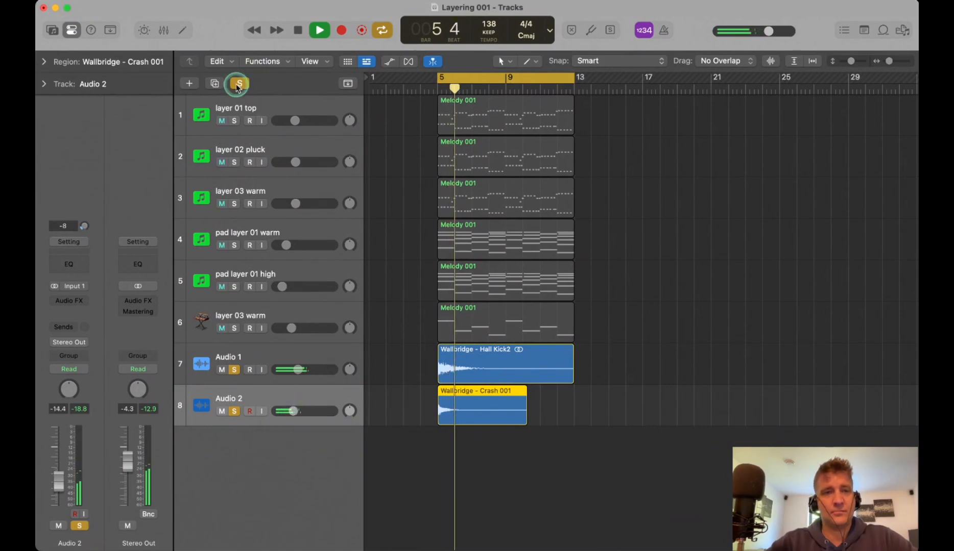
# Import Wallbridge Downlifter 001.wav at bar 5 on a duplicate of the crash track and set its volume to -5.2 dB.
pyautogui.click(214, 83)
pyautogui.rightClick(453, 445)
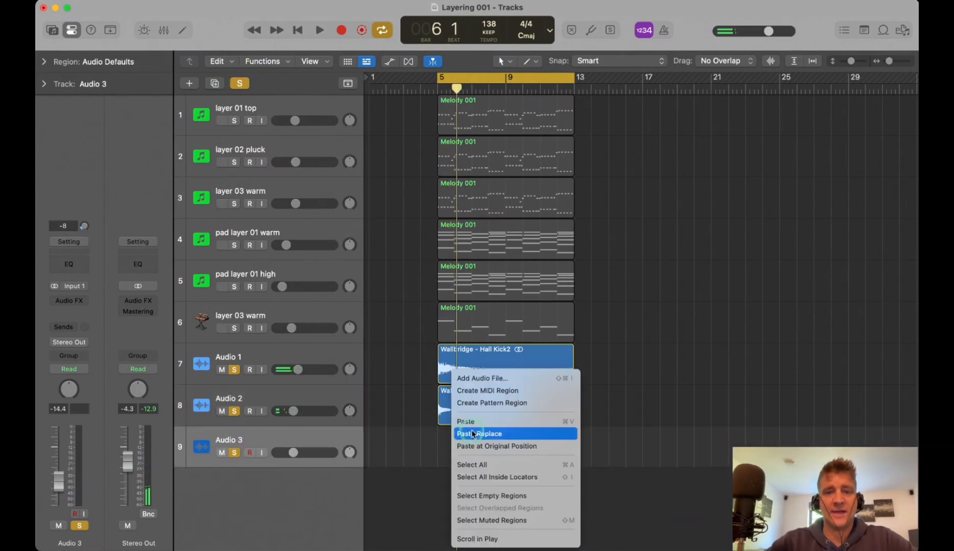
pyautogui.click(482, 378)
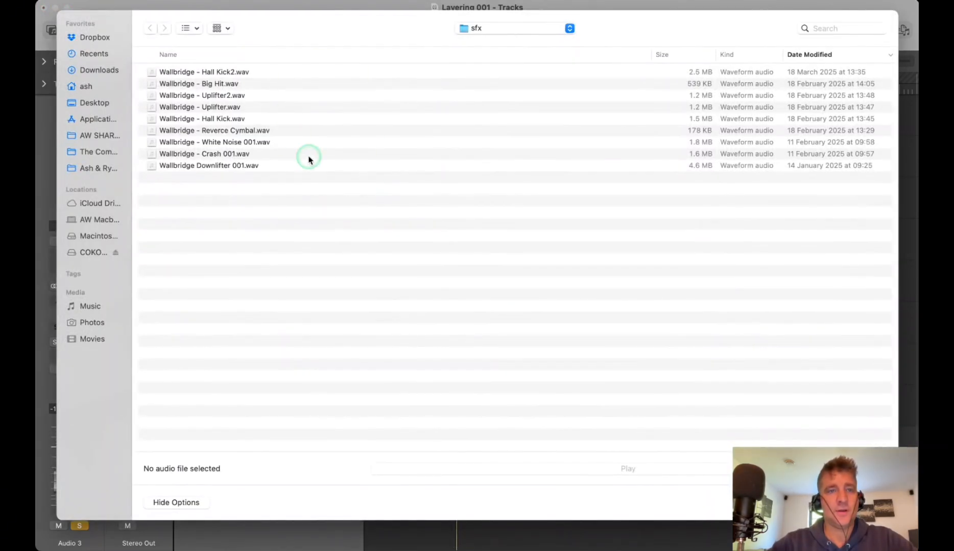
pyautogui.click(209, 164)
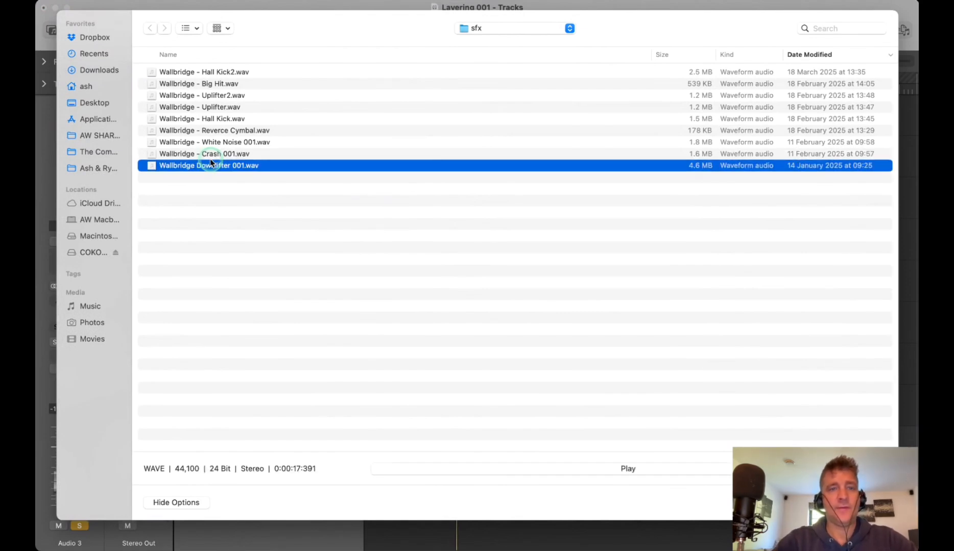
pyautogui.doubleClick(211, 165)
pyautogui.moveTo(283, 452); pyautogui.dragTo(318, 453)
pyautogui.press('space')
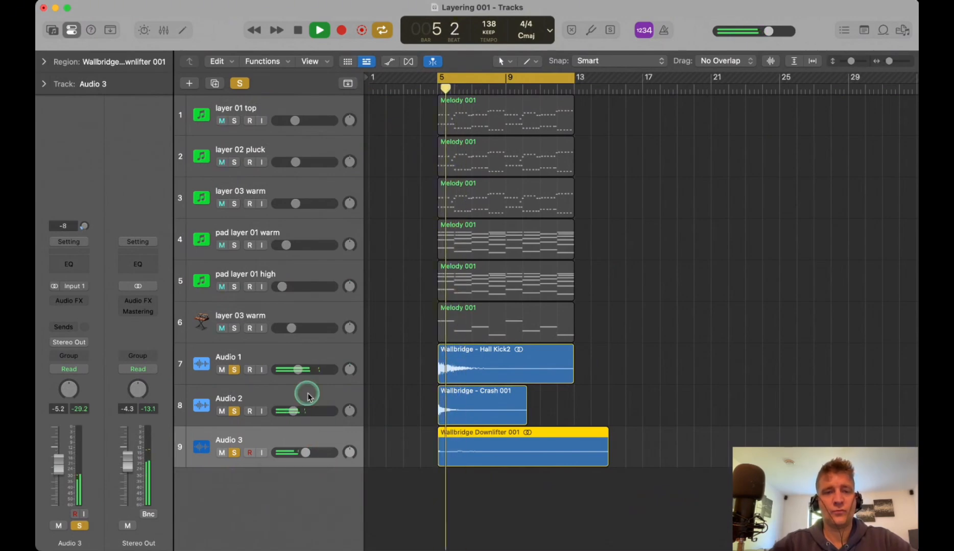
pyautogui.press('space')
# Lower the volumes of the three effect tracks together, bringing the Hall Kick2 track to -12.8 dB, and audition them soloed.
pyautogui.click(304, 359)
pyautogui.keyDown('shift'); pyautogui.click(298, 447); pyautogui.keyUp('shift')
pyautogui.moveTo(305, 453); pyautogui.dragTo(305, 455)
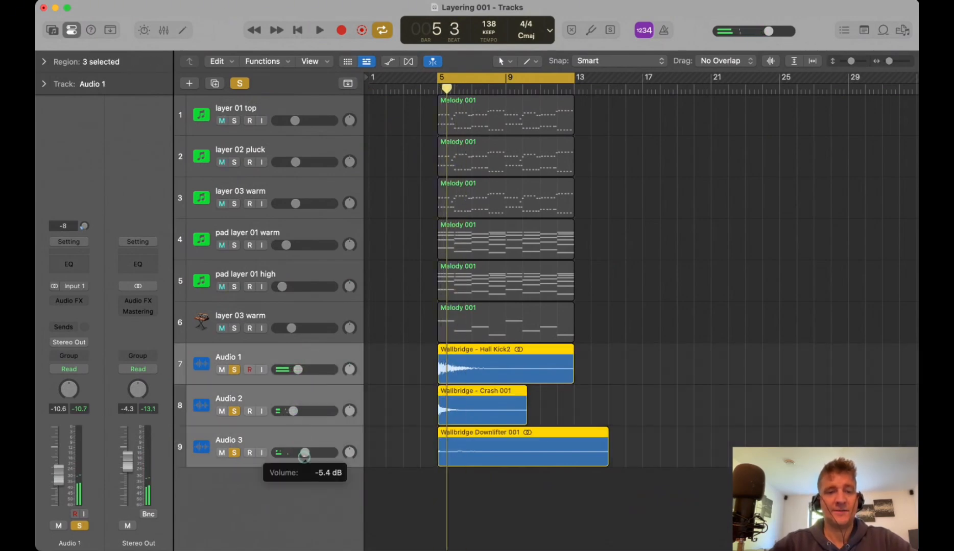
pyautogui.press('space')
pyautogui.press('space')
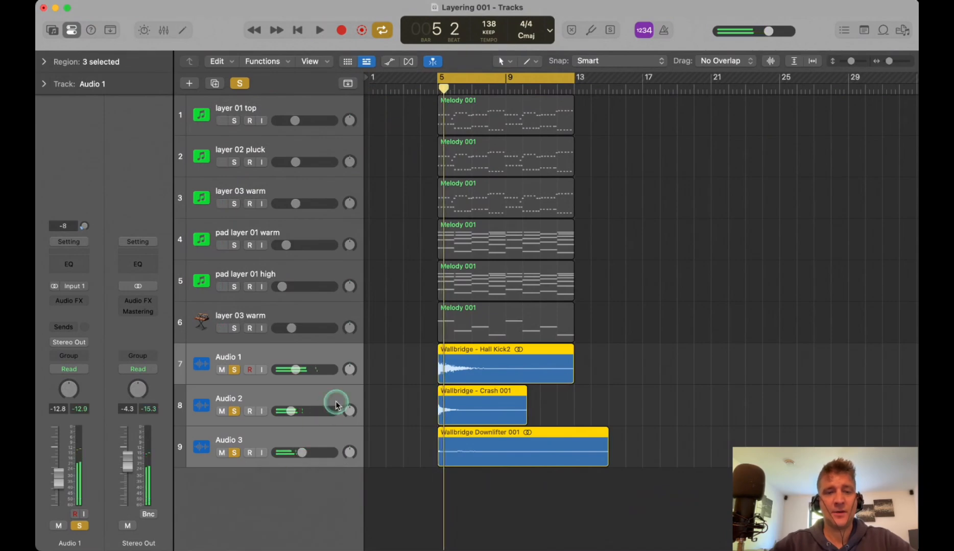
# Unsolo the three effect tracks, audition them with all melody and pad layers, and clear the region selection.
pyautogui.click(234, 369)
pyautogui.click(441, 333)
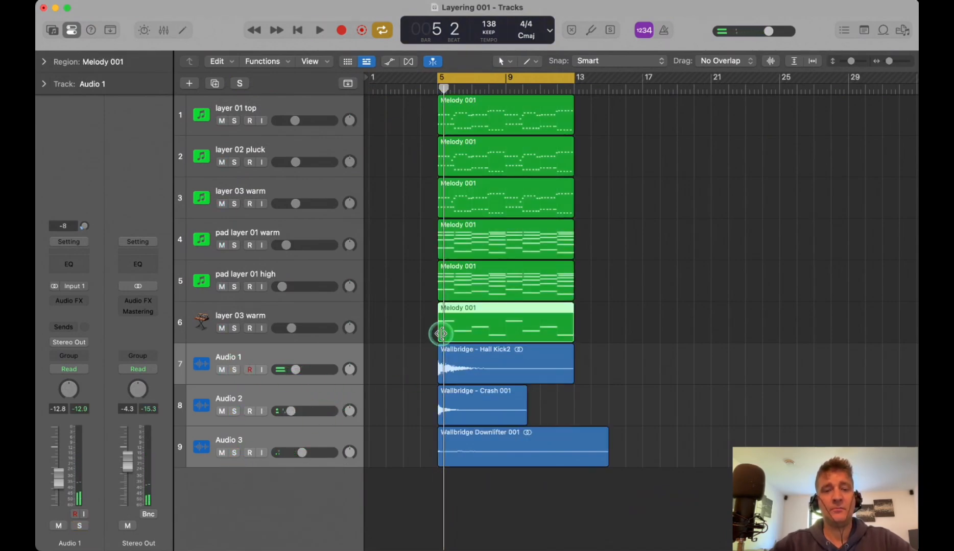
pyautogui.press('space')
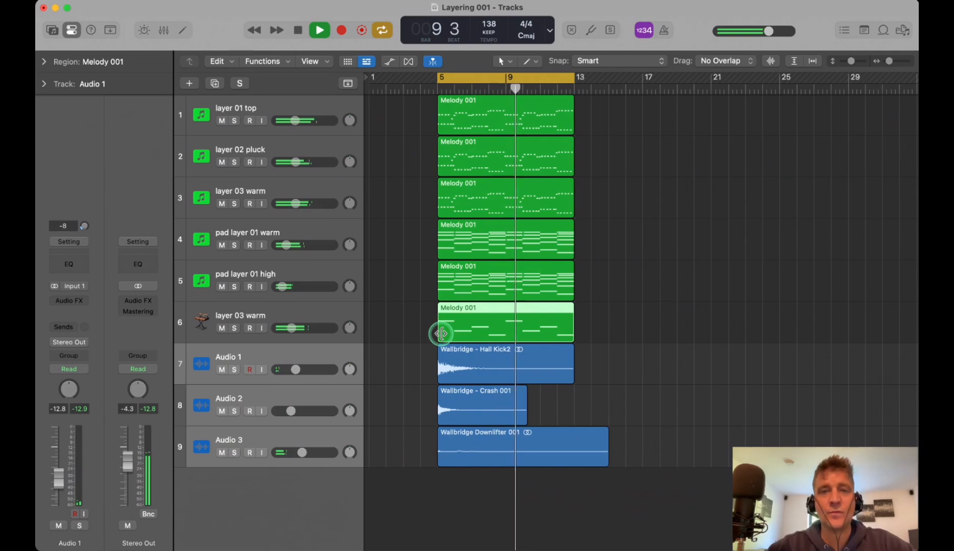
pyautogui.press('space')
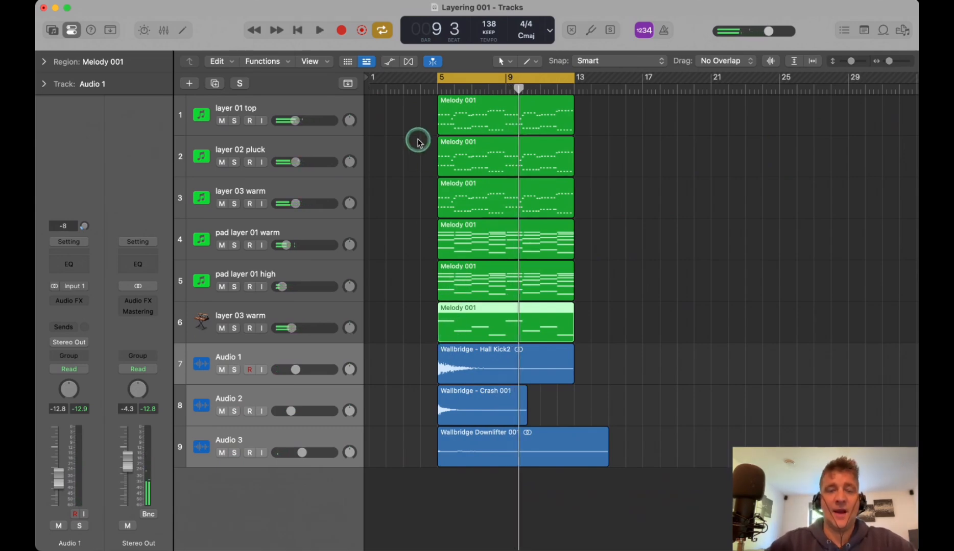
pyautogui.moveTo(412, 123); pyautogui.dragTo(658, 468)
pyautogui.click(658, 469)
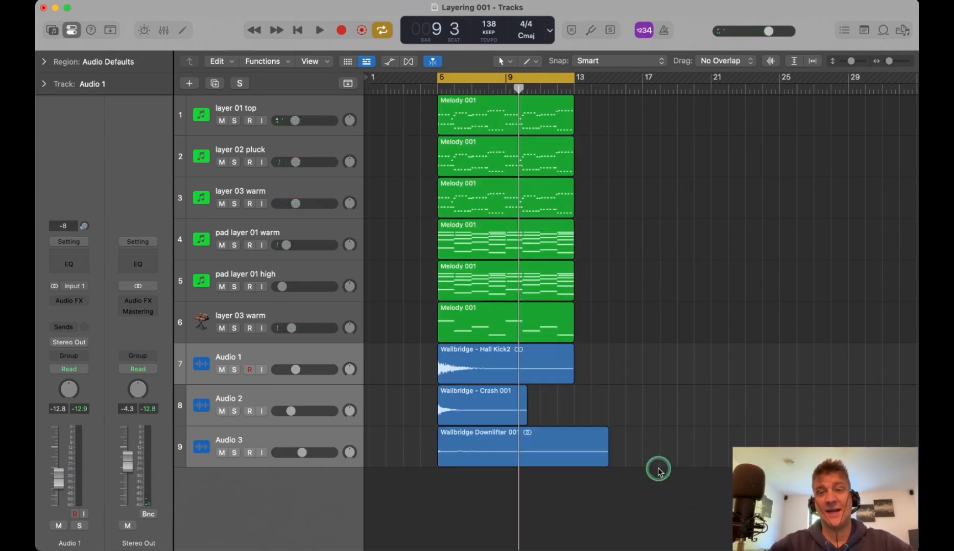